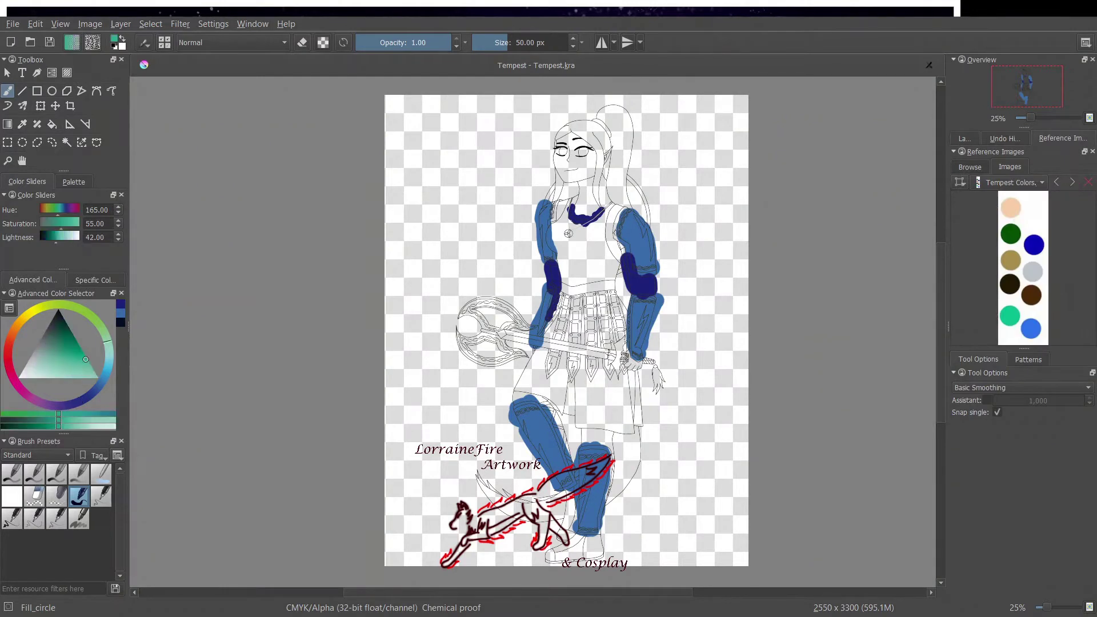
- Paint teal edging and gold ornaments on the character's left arm armour, plus the teal tassel and the gold weapon hilt
mouse_move(627, 210)
mouse_down()
mouse_move(628, 258)
mouse_move(655, 274)
mouse_up()
mouse_move(654, 298)
mouse_down()
mouse_move(632, 297)
mouse_move(635, 357)
mouse_move(657, 392)
mouse_up()
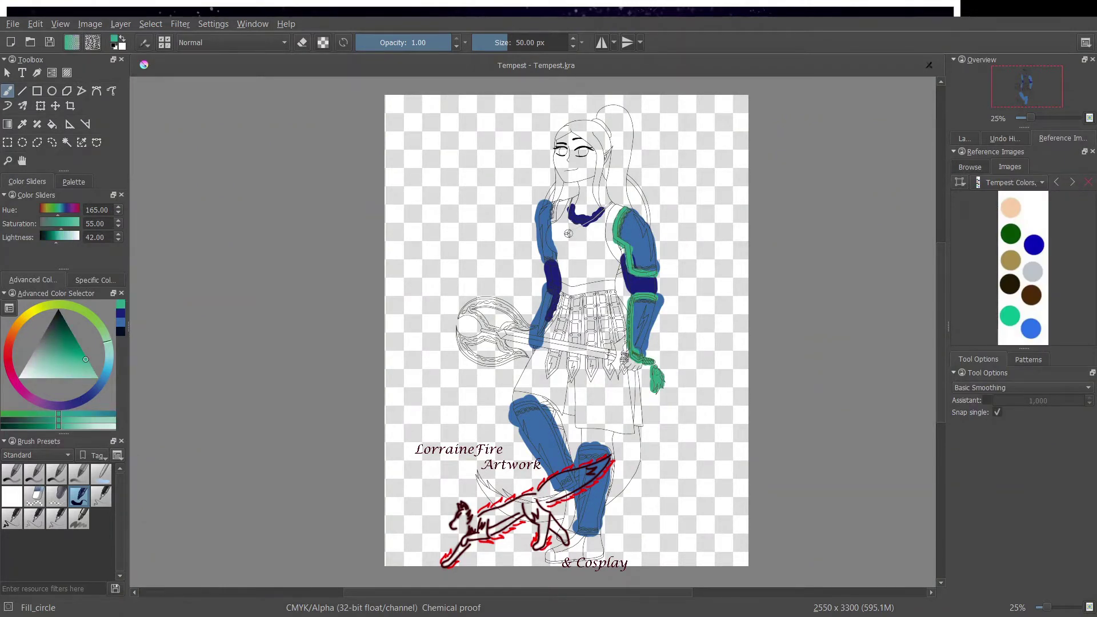
click(1072, 184)
click(1071, 184)
click(1072, 184)
click(1072, 184)
click(1010, 260)
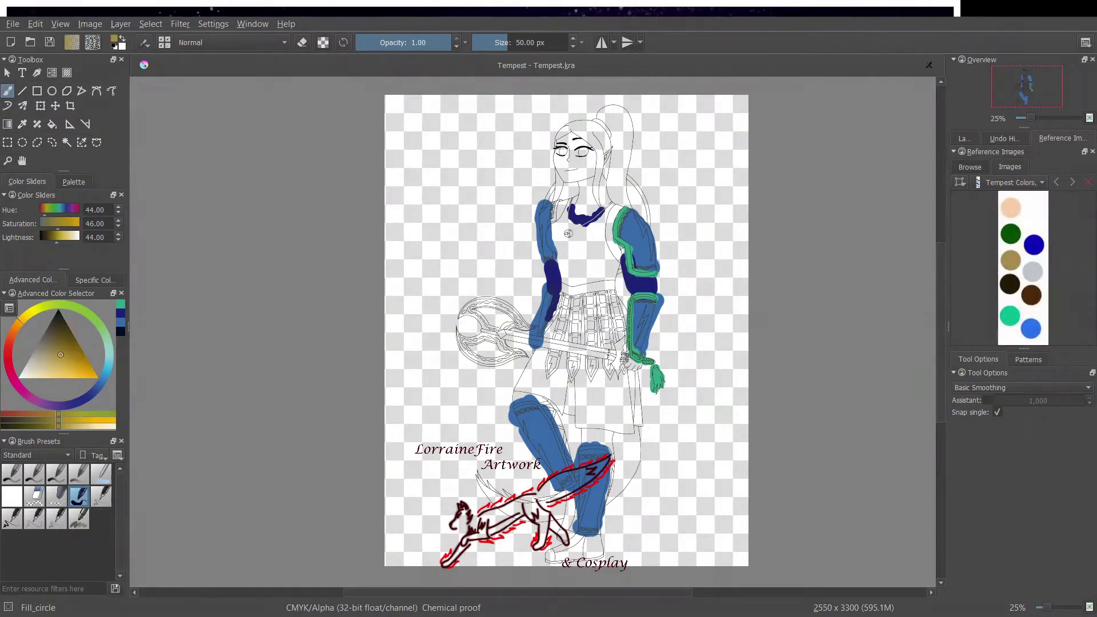
drag(635, 300, 640, 326)
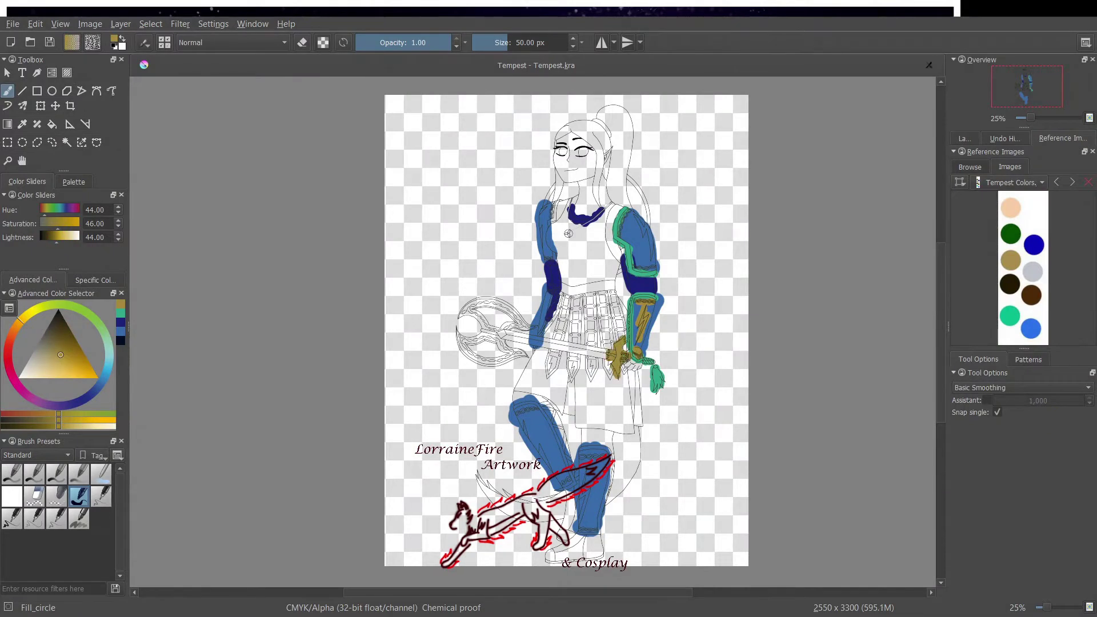
drag(633, 219, 652, 254)
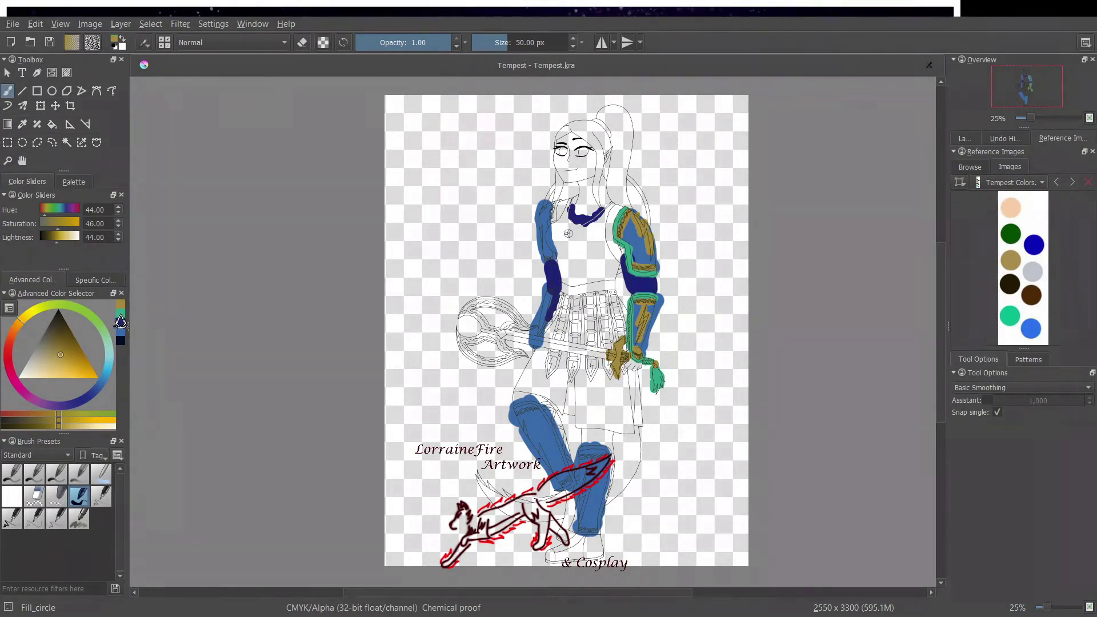
- Paint teal edging along the other arm's armour and both shin guards
click(121, 321)
drag(558, 197, 550, 240)
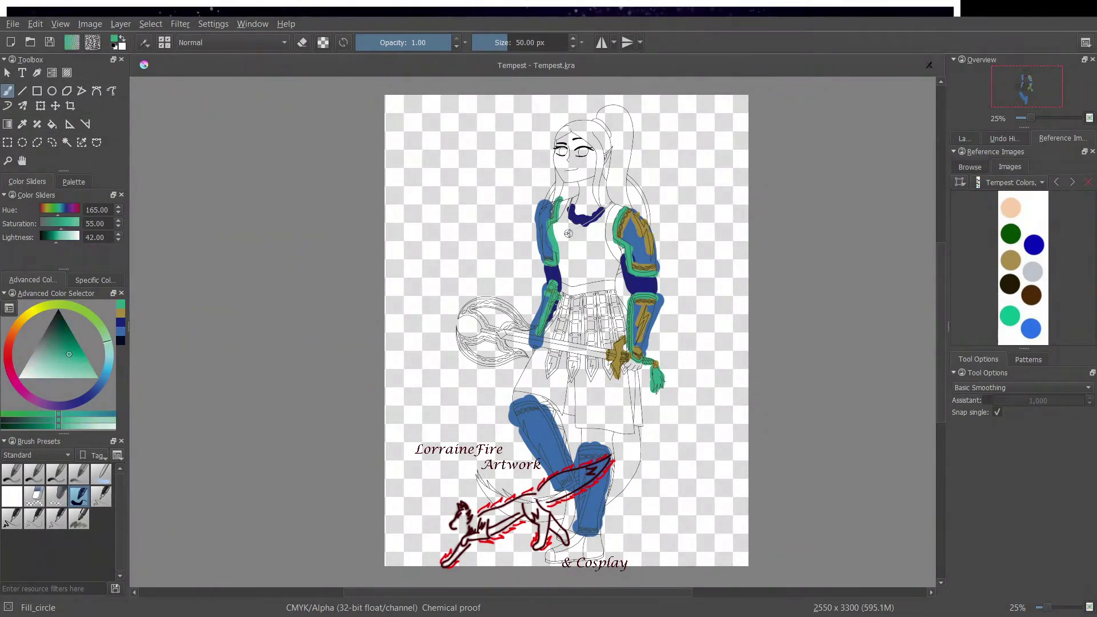
drag(539, 409, 563, 486)
mouse_move(580, 449)
mouse_down()
mouse_move(610, 453)
mouse_move(581, 496)
mouse_move(581, 533)
mouse_up()
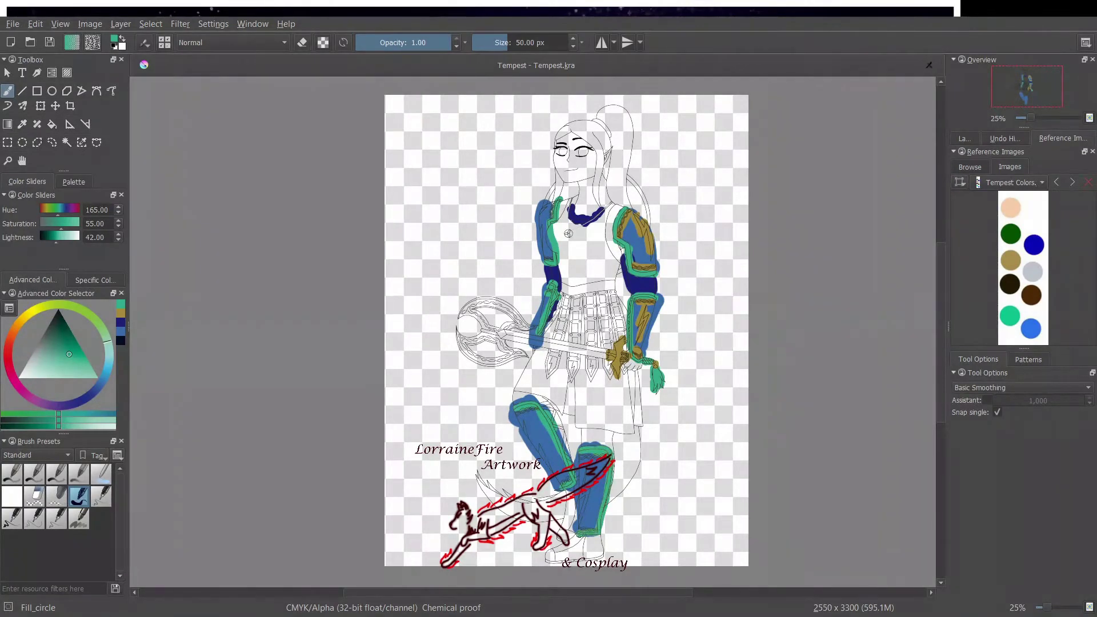
- Sample the gold from the weapon hilt and paint the ornaments on both shin guards
ctrl+click(618, 361)
drag(534, 409, 517, 415)
drag(596, 456, 580, 525)
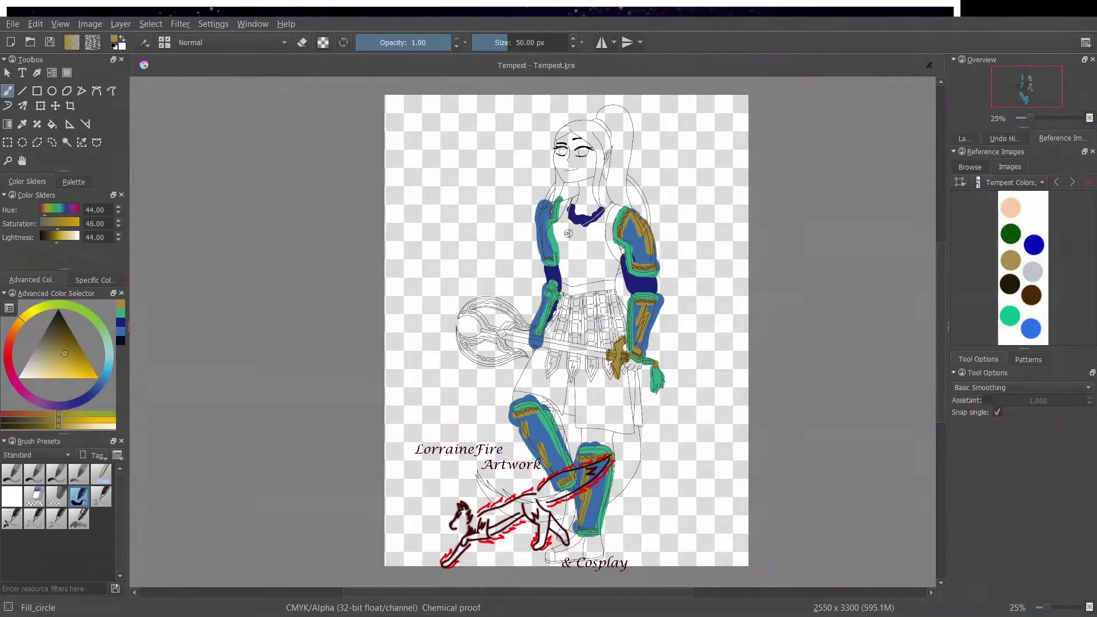
- Paint the weapon's head and shaft and the chest plate in the reference palette's silver, using a larger brush
click(1032, 276)
drag(508, 43, 518, 43)
mouse_move(603, 354)
mouse_down()
mouse_move(462, 331)
mouse_move(523, 365)
mouse_up()
click(1057, 182)
mouse_move(567, 201)
mouse_down()
mouse_move(599, 279)
mouse_move(583, 246)
mouse_move(591, 270)
mouse_up()
- Paint the chest emblem and the ornaments on the character's right arm armour gold, reducing the brush to 50 px
click(120, 313)
click(567, 234)
key([)
key([)
key([)
key([)
key([)
click(550, 289)
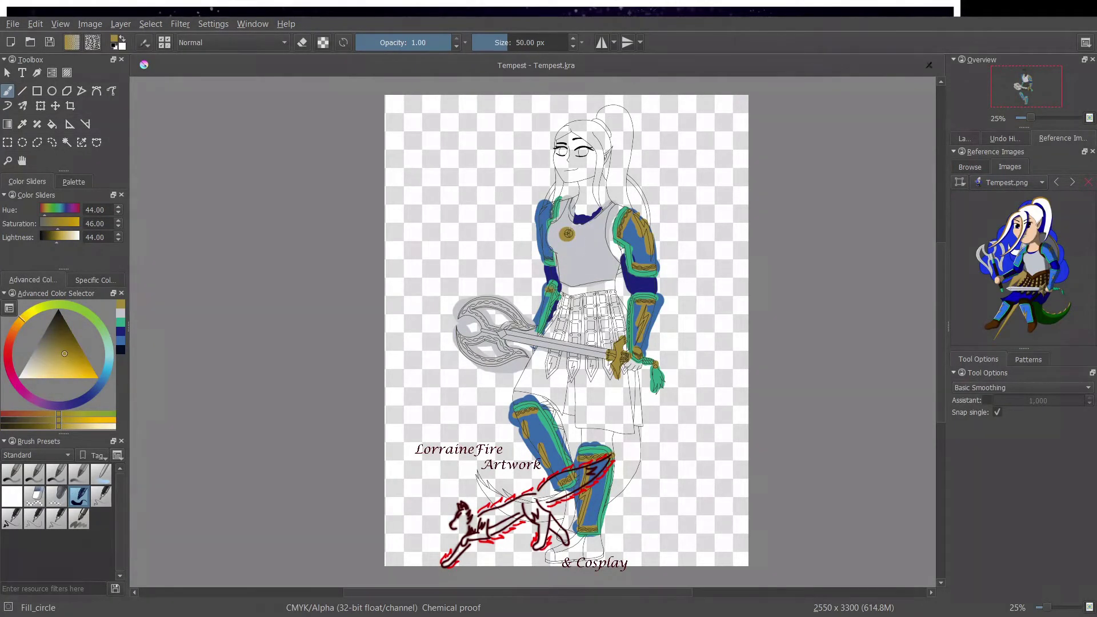
- Paint the leggings around the knees and behind the shin guards in the palette's darkest brown with an enlarged brush
click(1057, 182)
click(1010, 284)
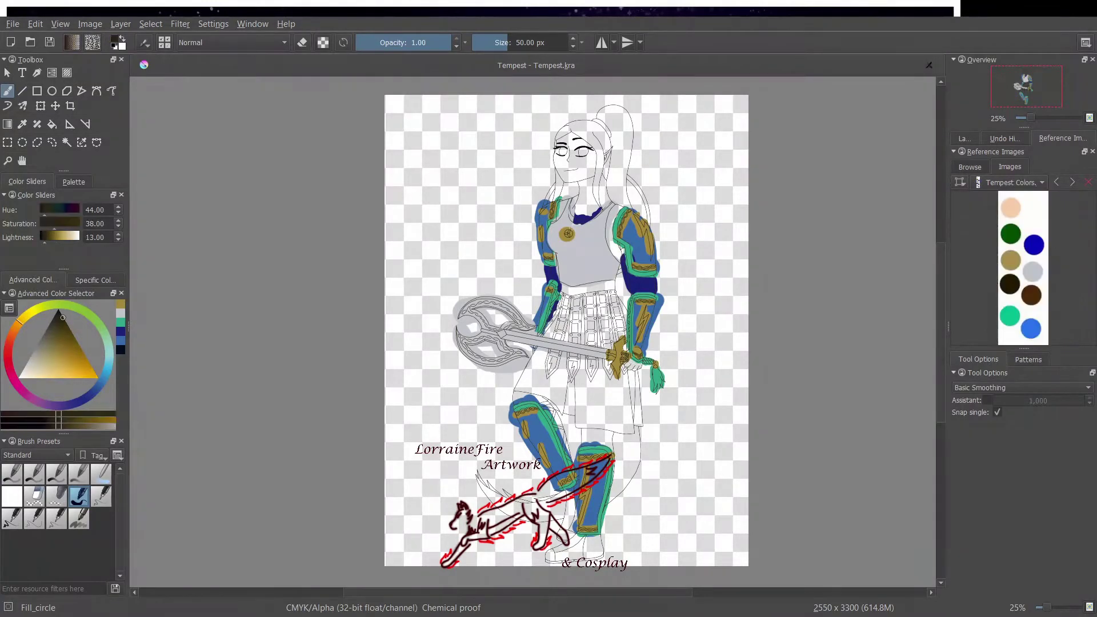
click(518, 396)
click(518, 45)
drag(521, 394, 571, 445)
click(514, 45)
mouse_move(583, 433)
mouse_down()
mouse_move(598, 436)
mouse_move(589, 444)
mouse_up()
mouse_move(569, 447)
mouse_down()
mouse_move(573, 525)
mouse_move(563, 536)
mouse_up()
- Paint the boots and the strapped leather skirt in the palette's medium brown with an 87 px brush
click(1057, 182)
click(1072, 182)
click(1032, 295)
mouse_move(551, 553)
mouse_down()
mouse_move(568, 558)
mouse_move(560, 541)
mouse_up()
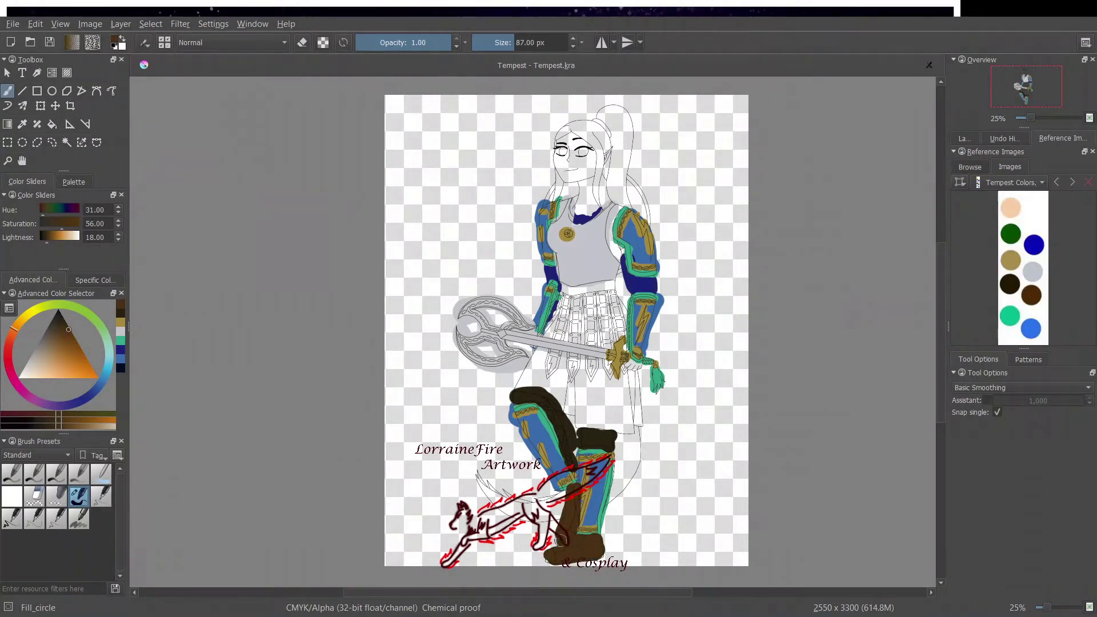
mouse_move(546, 286)
mouse_down()
mouse_move(612, 334)
mouse_move(571, 325)
mouse_move(552, 354)
mouse_move(597, 363)
mouse_move(588, 368)
mouse_move(619, 314)
mouse_up()
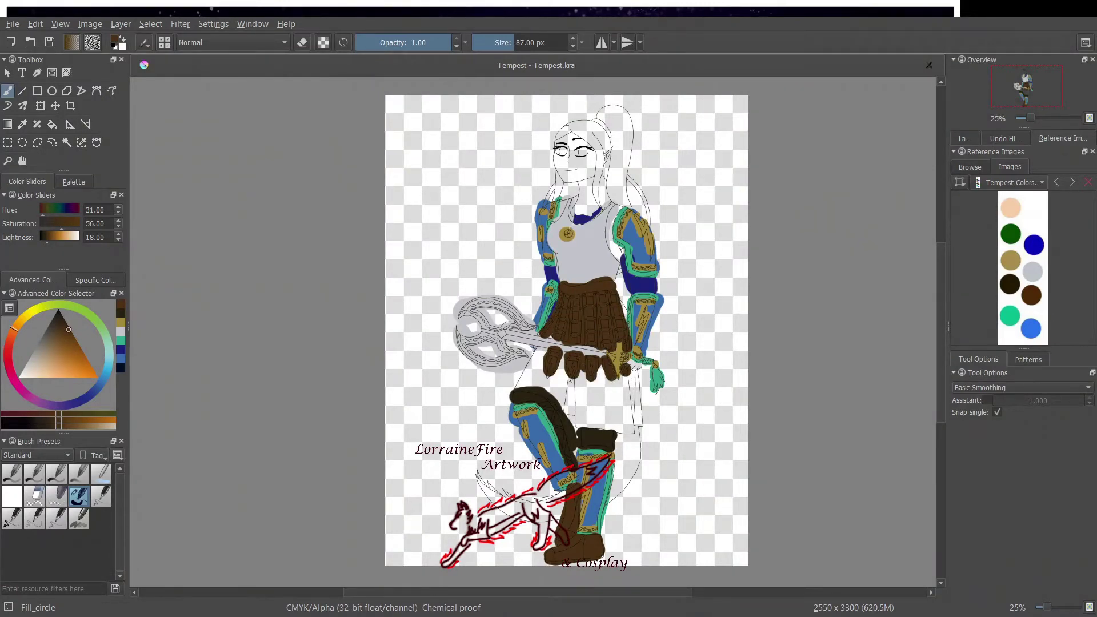
- Dab dark brown below the leather skirt and paint its studs and strap tips gold with a 50 px brush
click(120, 313)
click(570, 380)
click(121, 321)
key(bracketleft)
key(bracketleft)
key(bracketleft)
key(bracketleft)
key(ctrl+plus)
mouse_move(568, 287)
mouse_down()
mouse_move(556, 314)
mouse_move(566, 339)
mouse_up()
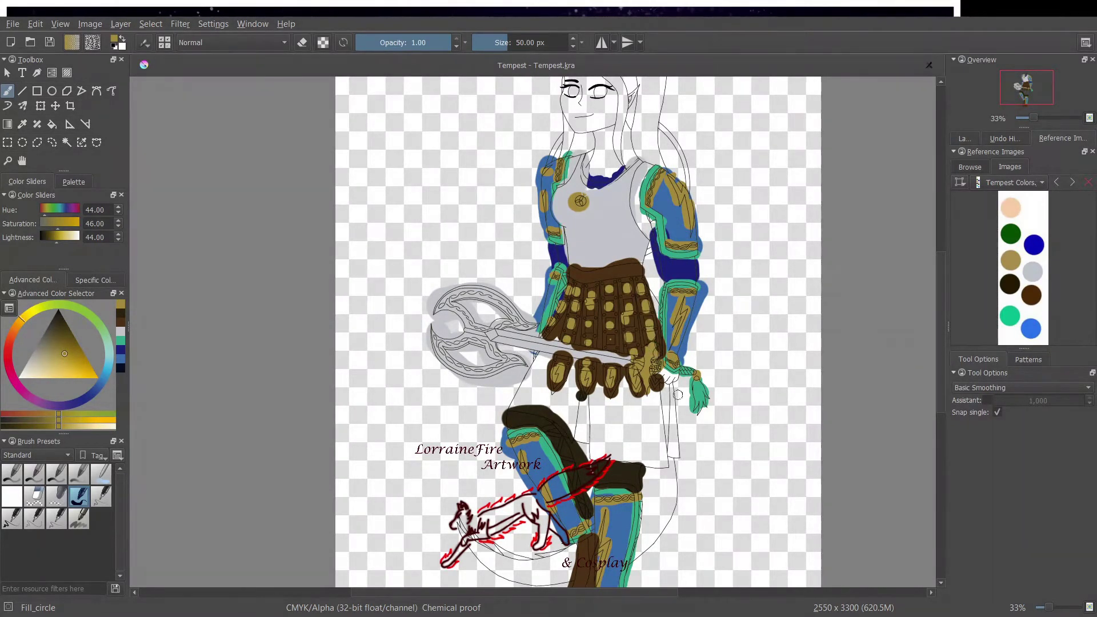
- Fill the cloth skirt beneath the leather straps with navy blue, using a brush of about 106 px
click(1056, 182)
click(120, 349)
click(517, 42)
mouse_move(542, 361)
mouse_down()
mouse_move(520, 405)
mouse_move(584, 436)
mouse_move(563, 402)
mouse_move(546, 403)
mouse_move(651, 400)
mouse_move(669, 420)
mouse_move(641, 459)
mouse_move(614, 442)
mouse_move(657, 435)
mouse_up()
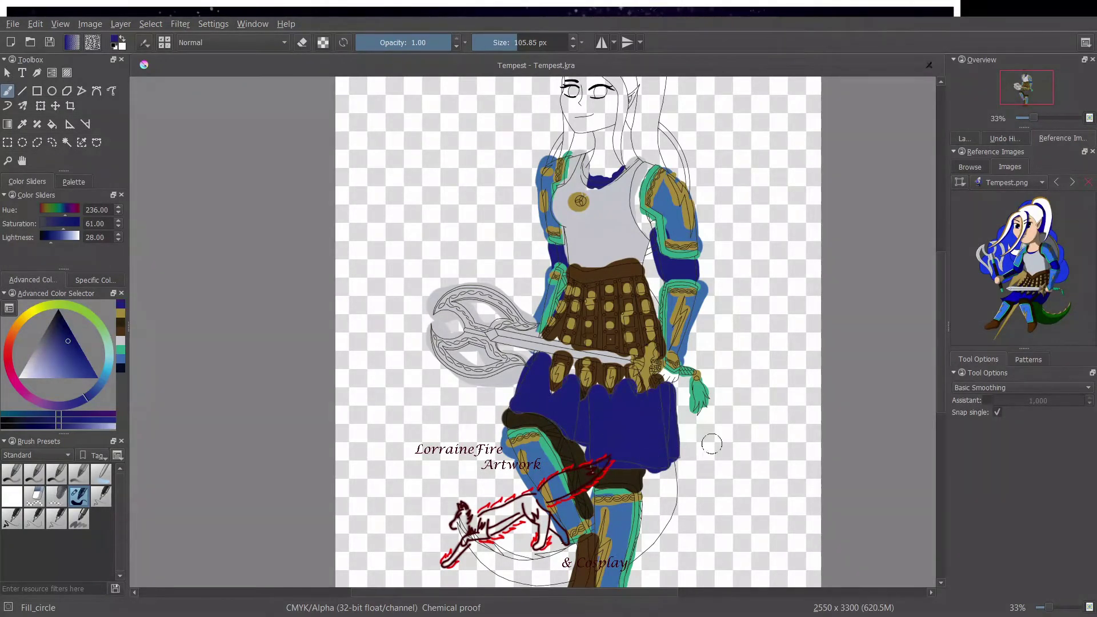
- Paint the tail green on both sides of the legs and its underside gold with a brush of about 77 px
click(1072, 182)
click(1011, 233)
mouse_move(460, 531)
mouse_down()
mouse_move(549, 571)
mouse_move(577, 566)
mouse_up()
drag(649, 480, 663, 512)
click(121, 323)
click(512, 42)
drag(464, 526, 566, 547)
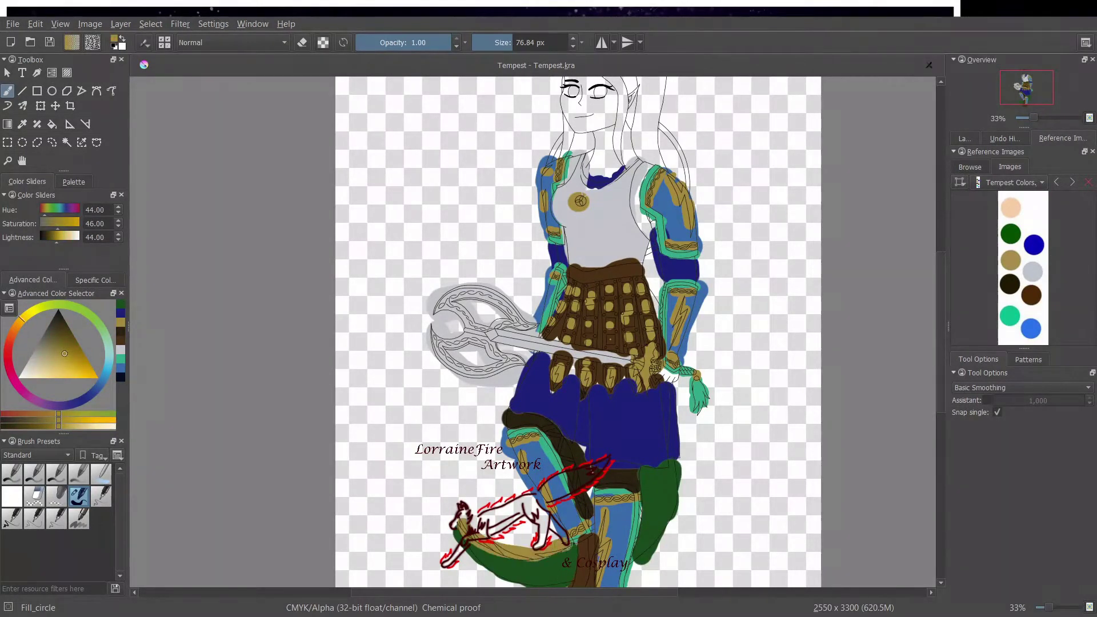
- Add medium brown strokes over the dark legging at the knee and touch up the top of the leather skirt
click(1031, 295)
drag(549, 421, 586, 516)
drag(569, 277, 565, 296)
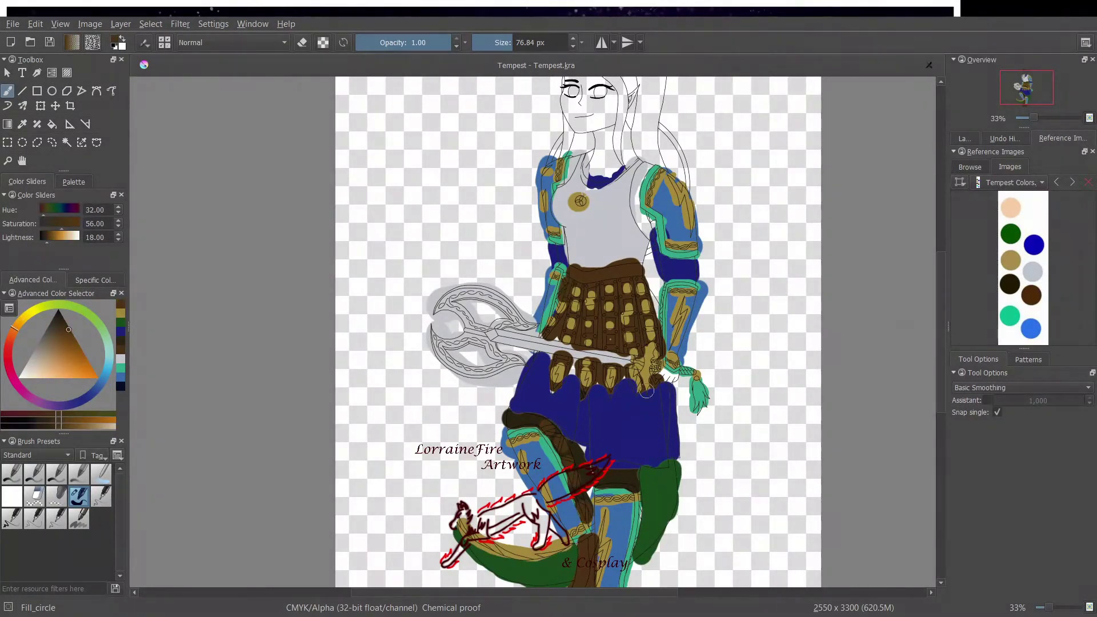
- Paint the hand, neck, face and ear with the palette's peach skin tone
click(1011, 207)
drag(663, 374, 677, 380)
drag(941, 320, 940, 287)
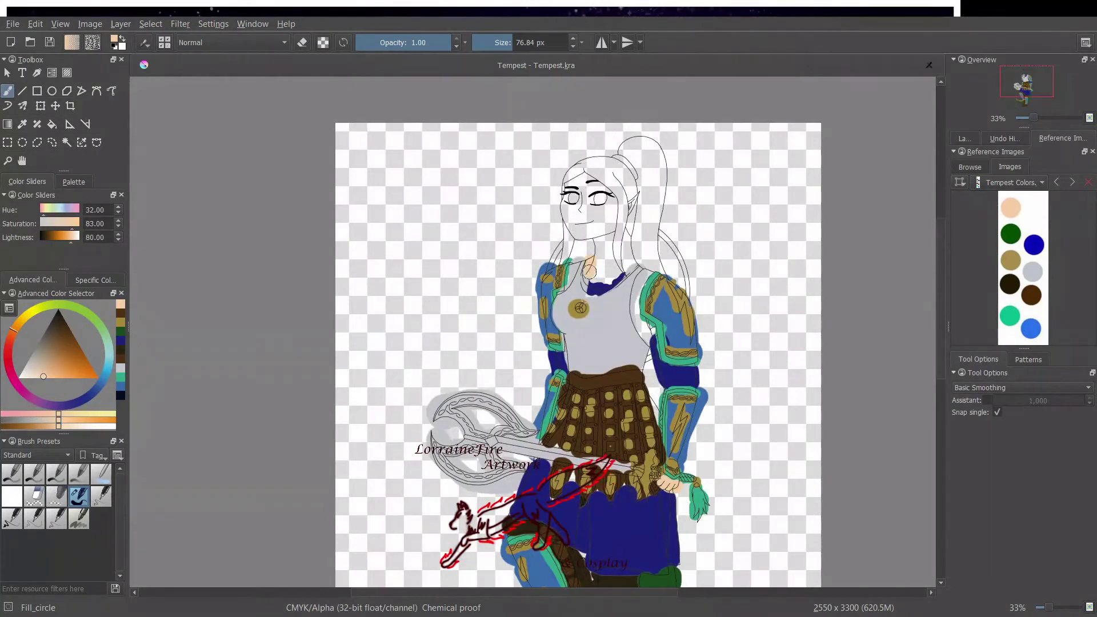
mouse_move(601, 277)
mouse_down()
mouse_move(597, 209)
mouse_move(574, 229)
mouse_move(595, 200)
mouse_up()
drag(628, 232, 632, 262)
drag(631, 200, 636, 195)
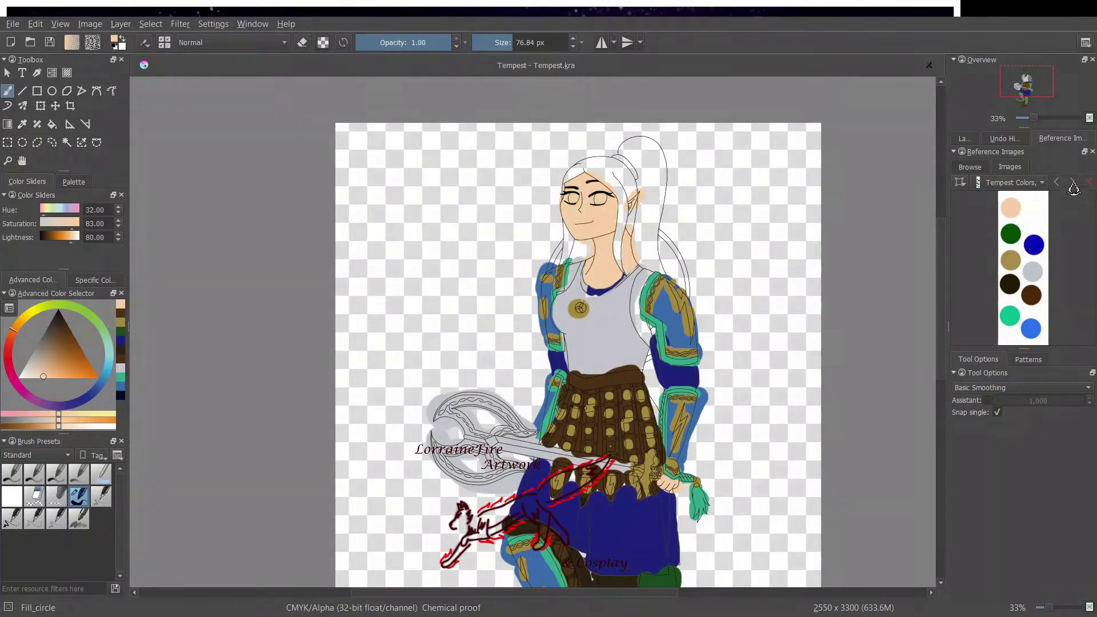
- Sample the chest plate's silver and paint the areas beside the neck, behind the shoulder and under the arm
click(1072, 182)
click(1057, 182)
ctrl+click(557, 303)
drag(557, 260, 584, 249)
drag(661, 243, 680, 286)
drag(653, 338, 650, 351)
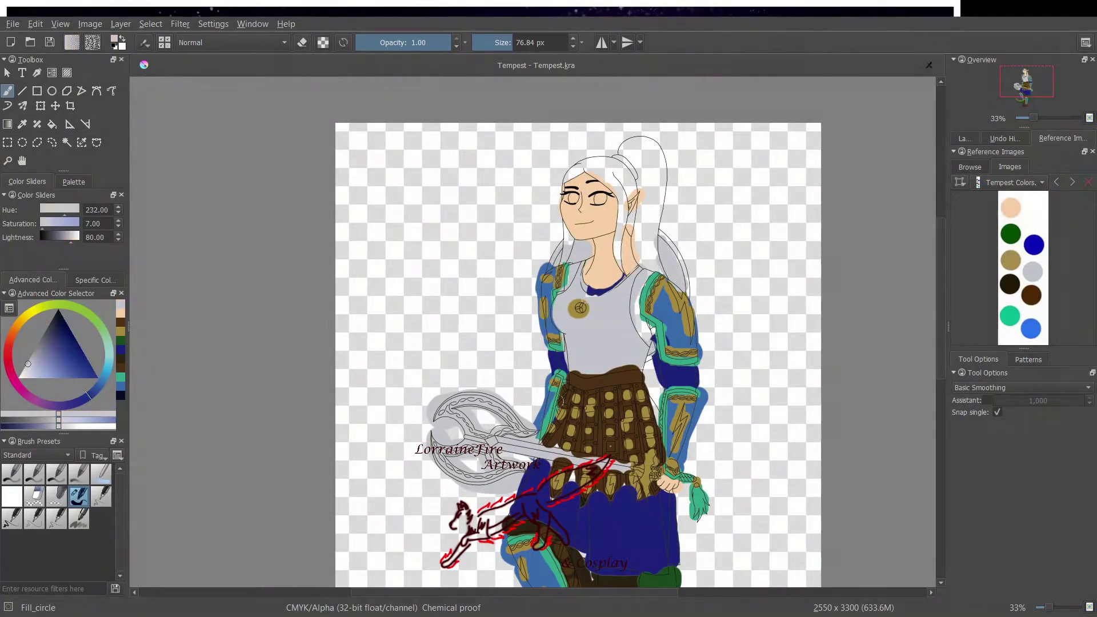
- Paint the shoulder straps in the skirt's brown and the rim behind the shoulders in the emblem's gold
ctrl+click(637, 374)
drag(644, 275, 648, 340)
mouse_move(573, 261)
mouse_down()
mouse_move(563, 286)
mouse_move(574, 264)
mouse_move(546, 264)
mouse_up()
ctrl+click(578, 309)
drag(663, 233, 686, 290)
drag(650, 361, 655, 355)
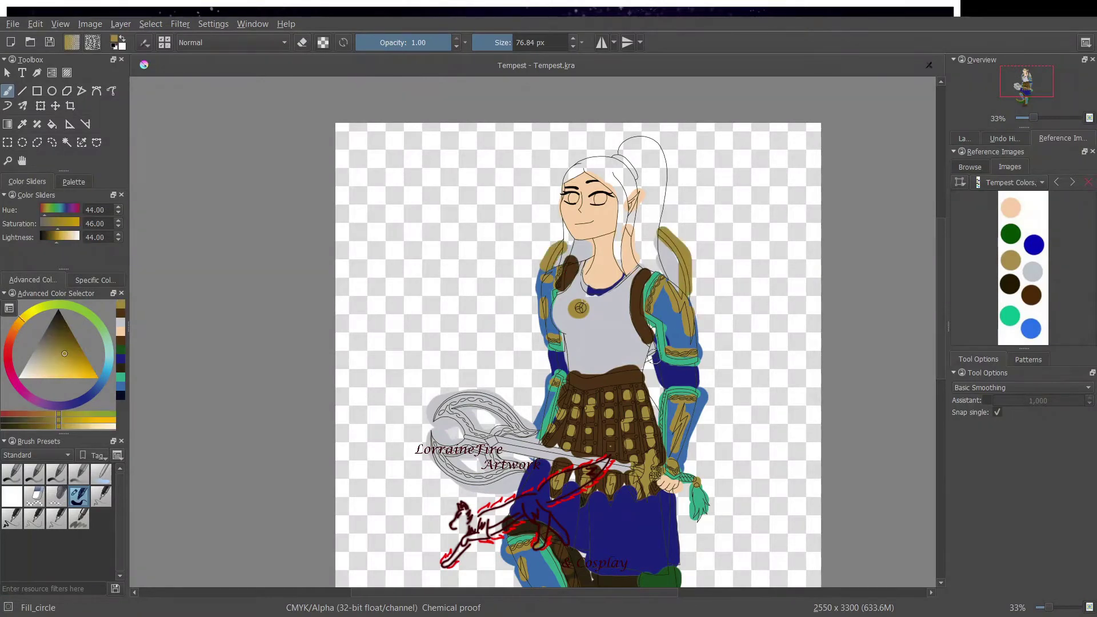
- Paint the hair, ponytail and both eyes pure white
click(19, 378)
click(574, 199)
drag(569, 225, 563, 266)
mouse_move(575, 172)
mouse_down()
mouse_move(628, 209)
mouse_move(620, 252)
mouse_up()
mouse_move(637, 207)
mouse_down()
mouse_move(656, 266)
mouse_move(658, 178)
mouse_move(643, 187)
mouse_move(608, 160)
mouse_up()
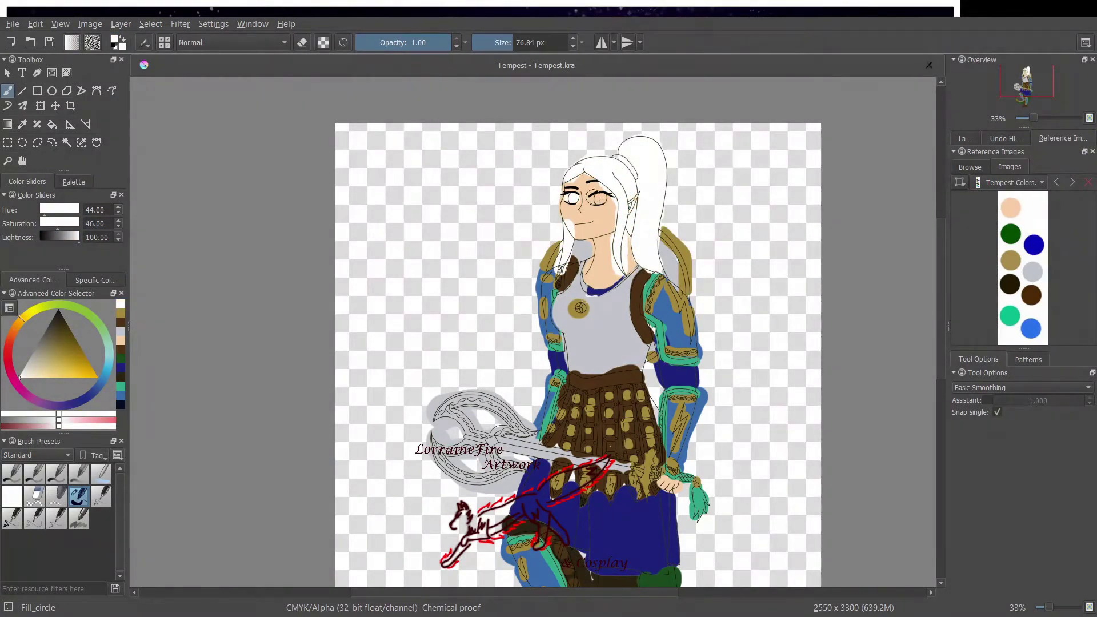
click(596, 197)
- Restore the skin tone on the ear and dab navy irises into both eyes
click(120, 340)
drag(637, 197, 631, 208)
click(120, 368)
click(599, 198)
click(574, 198)
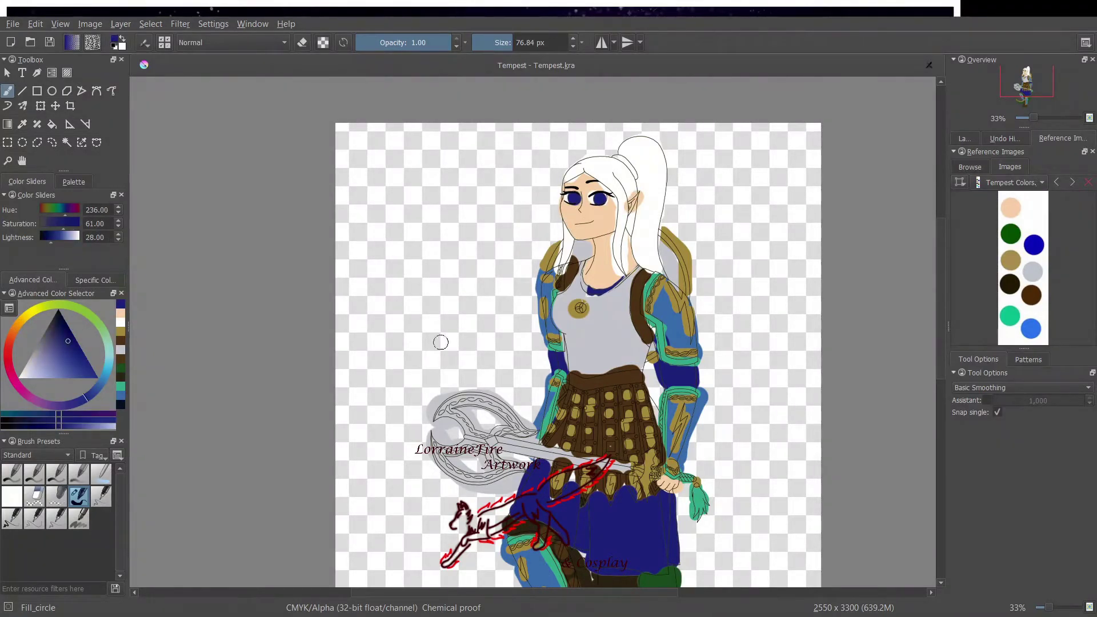
- Paint the hair tie at the ponytail's base dark green and bring up the Tempest.png reference
click(120, 368)
drag(619, 156, 633, 176)
click(1058, 183)
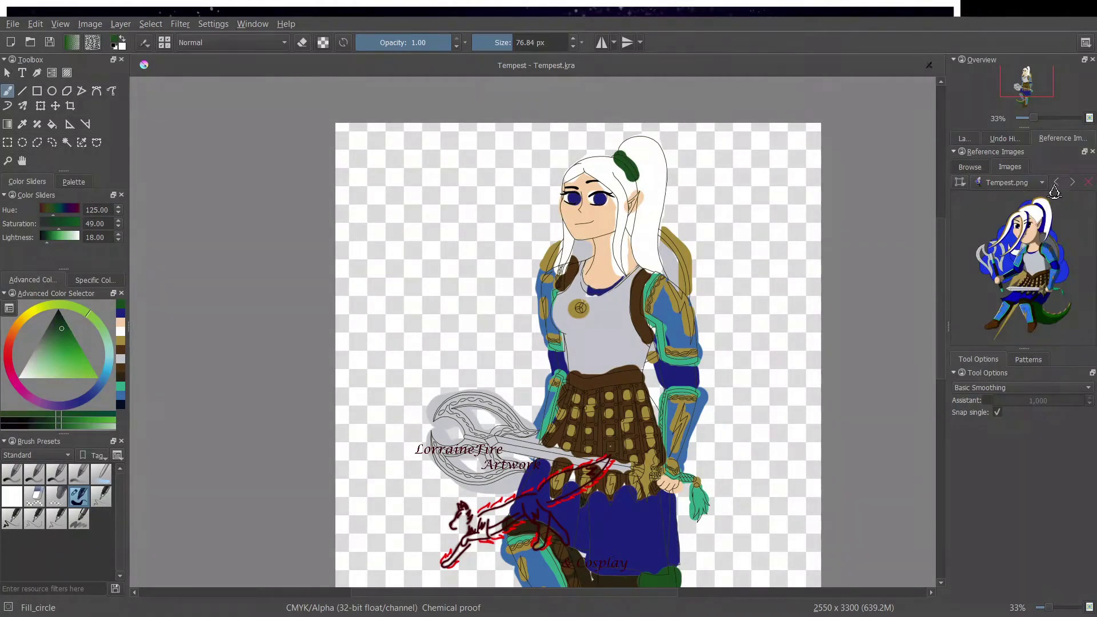
- Show the red background layer behind the figure and frame the head closely
click(965, 138)
drag(655, 220, 644, 386)
scroll(655, 332, up, 3)
click(957, 288)
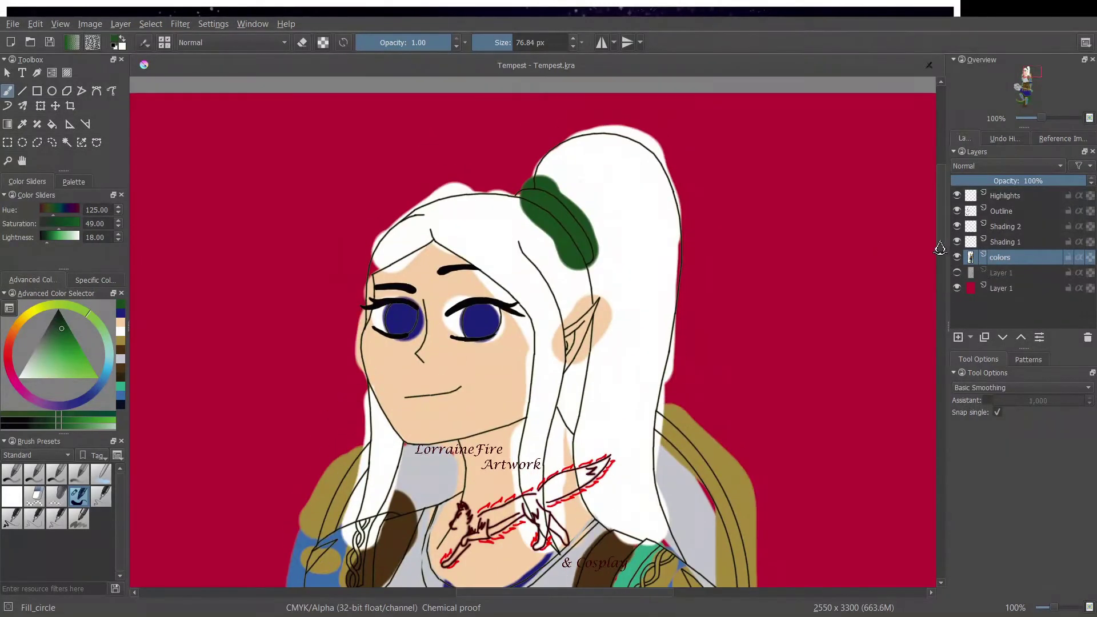
- Fill the hair out to its outlines with white using a smaller brush, trimming the green around the hair tie
key(ctrl+plus)
drag(782, 227, 870, 288)
key(bracketleft)
key(bracketleft)
key(bracketleft)
drag(693, 174, 717, 200)
click(120, 331)
mouse_move(632, 183)
mouse_down()
mouse_move(720, 268)
mouse_move(518, 219)
mouse_move(367, 372)
mouse_up()
drag(372, 471, 375, 486)
mouse_move(652, 403)
mouse_down()
mouse_move(646, 433)
mouse_move(737, 345)
mouse_move(700, 348)
mouse_up()
drag(823, 280, 810, 342)
- Fill the gaps along the face edge, ear and neck with skin tone using the 10 px ink pen
click(100, 496)
click(120, 332)
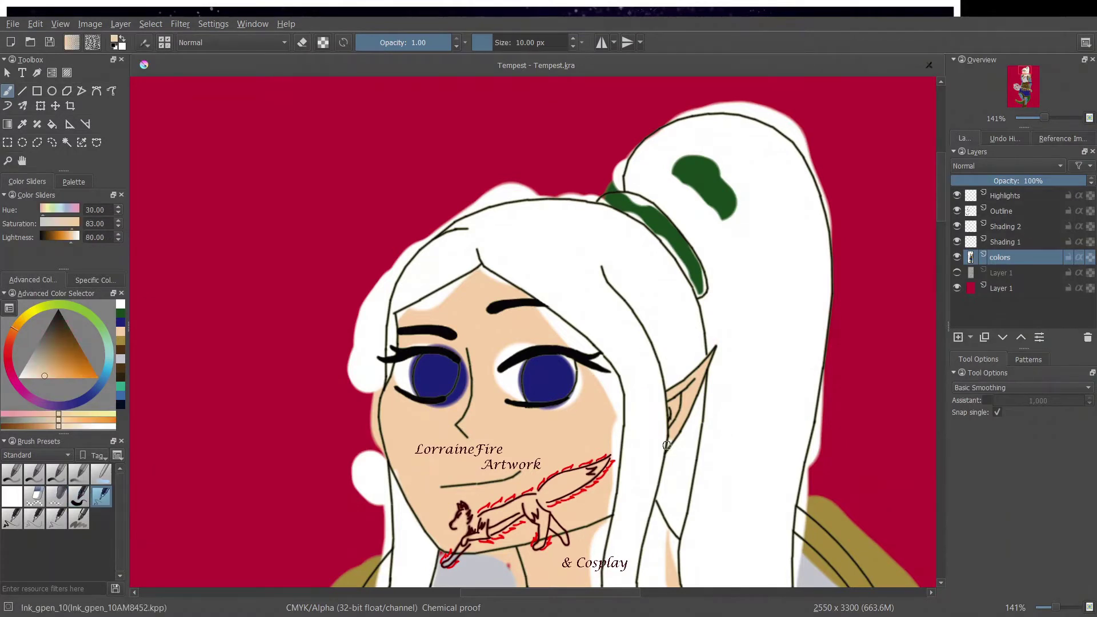
mouse_move(569, 333)
mouse_down()
mouse_move(597, 359)
mouse_move(595, 382)
mouse_move(602, 359)
mouse_move(618, 457)
mouse_up()
mouse_move(655, 507)
mouse_down()
mouse_move(646, 544)
mouse_move(661, 529)
mouse_up()
- Refine both eyes with white and navy inside the lines, and cover the spill around them with skin tone at 25 px
click(120, 313)
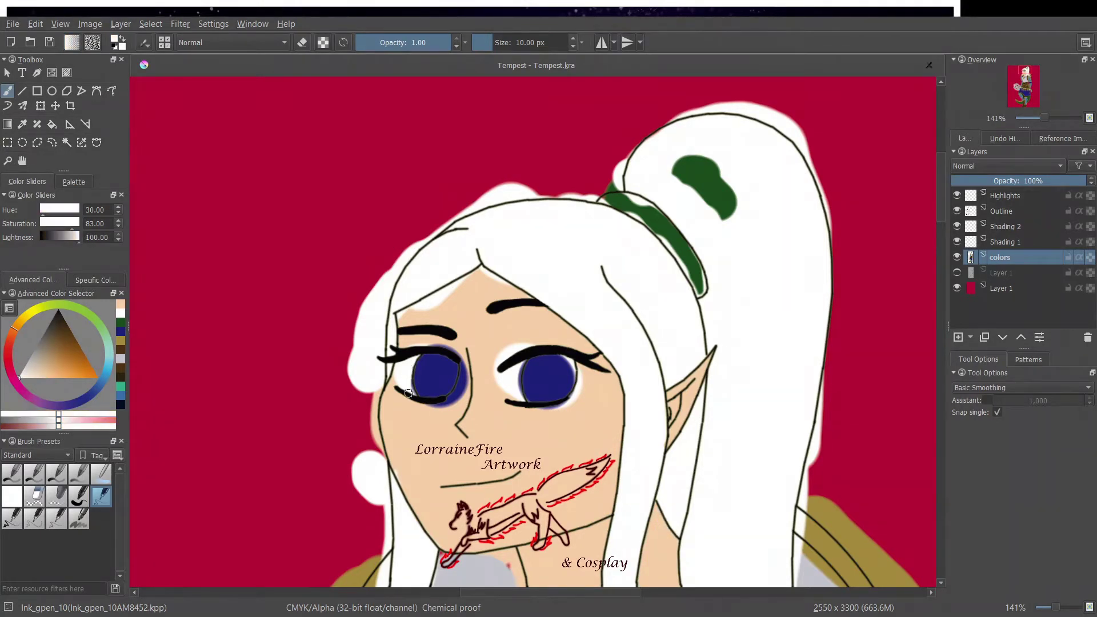
drag(564, 396, 572, 363)
ctrl+click(461, 361)
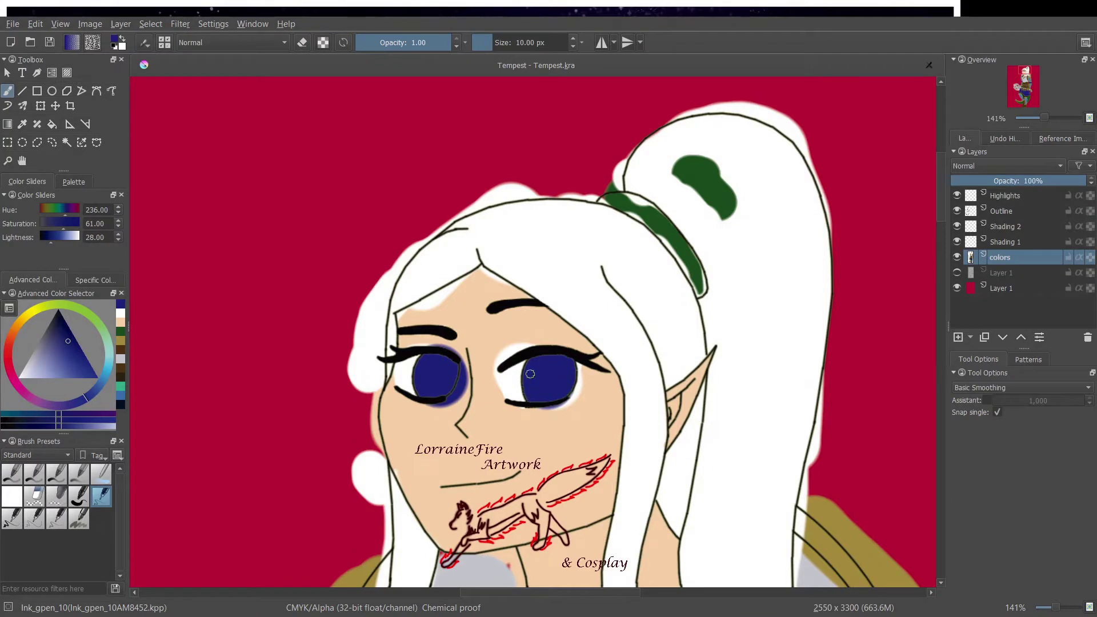
key(/)
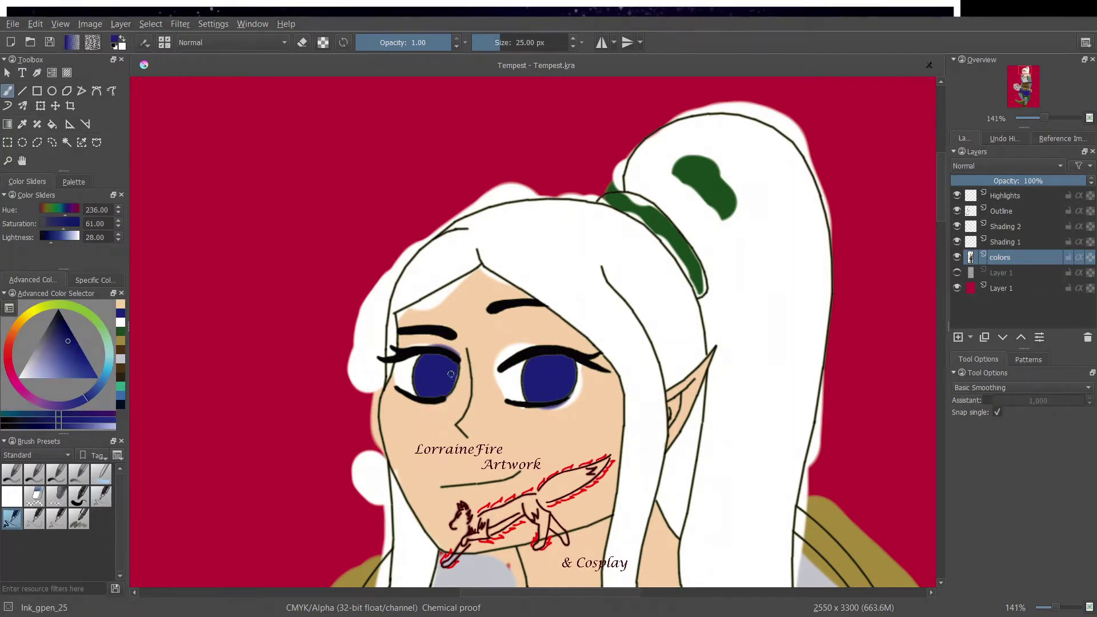
drag(451, 374, 454, 366)
ctrl+click(397, 342)
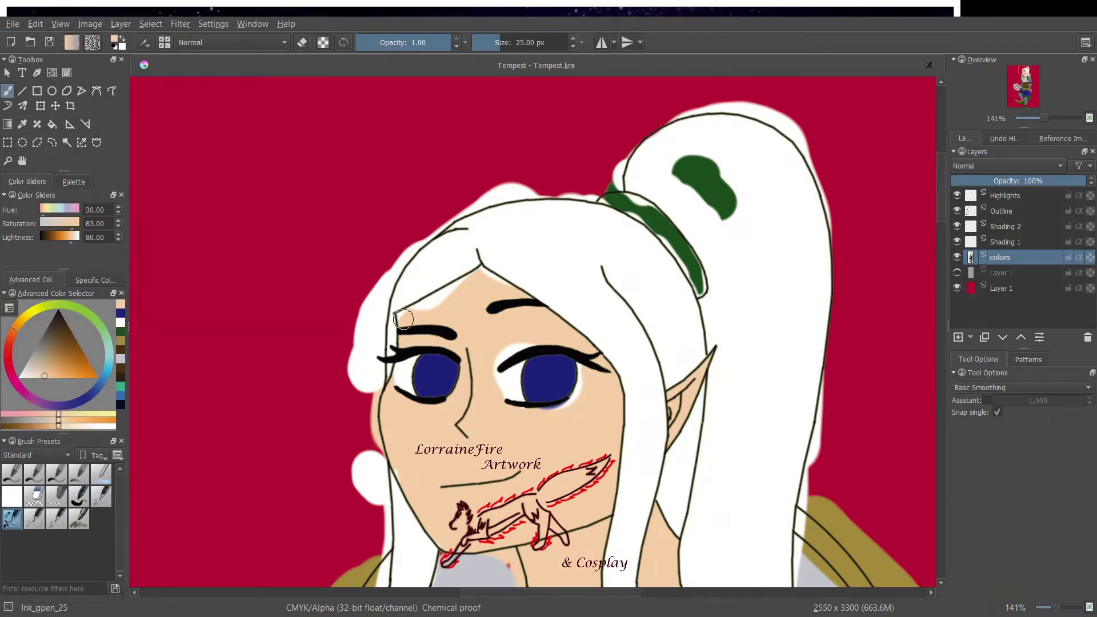
mouse_move(500, 390)
mouse_down()
mouse_move(494, 355)
mouse_move(549, 338)
mouse_up()
- Cover the stray green patch on the ponytail with white and fill the hair tie with green up to its outline
ctrl+click(674, 140)
drag(686, 165, 732, 226)
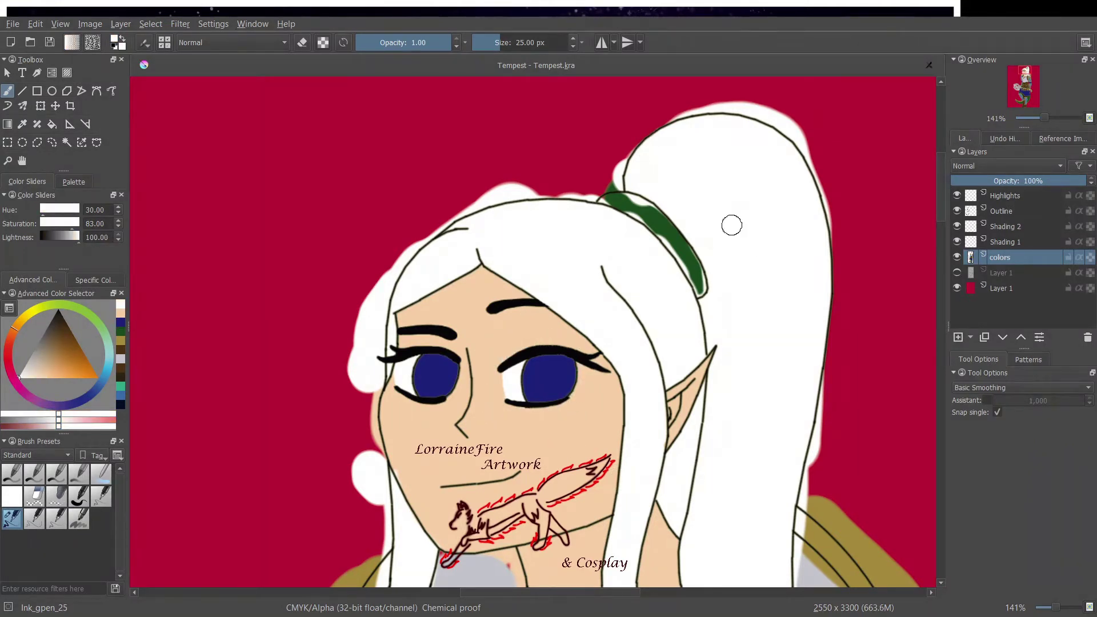
click(120, 331)
mouse_move(699, 290)
mouse_down()
mouse_move(629, 203)
mouse_move(648, 211)
mouse_move(613, 217)
mouse_move(657, 268)
mouse_move(714, 300)
mouse_up()
click(119, 314)
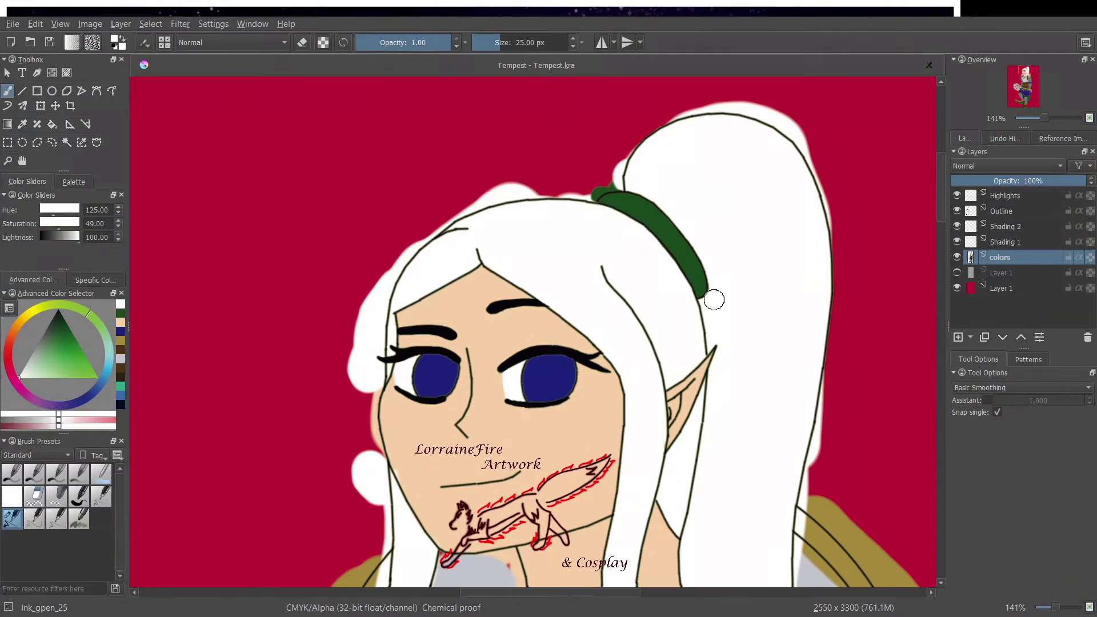
- Touch up the skin tone and white beside the outer corner of the character's right eye
click(121, 322)
ctrl+click(375, 352)
mouse_move(390, 366)
mouse_down()
mouse_move(381, 393)
mouse_move(378, 378)
mouse_up()
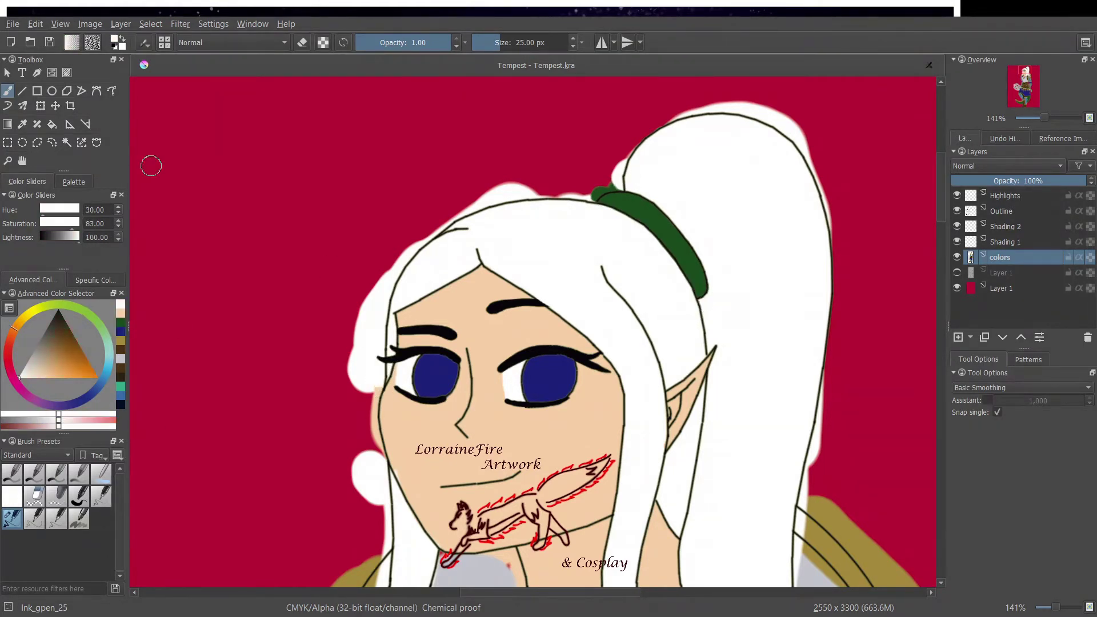
- Erase the colour spilling outside the outline along the face and front hair, using the circle eraser
key(slash)
mouse_move(348, 319)
mouse_down()
mouse_move(345, 384)
mouse_move(371, 389)
mouse_move(366, 566)
mouse_move(358, 436)
mouse_up()
drag(373, 369, 360, 292)
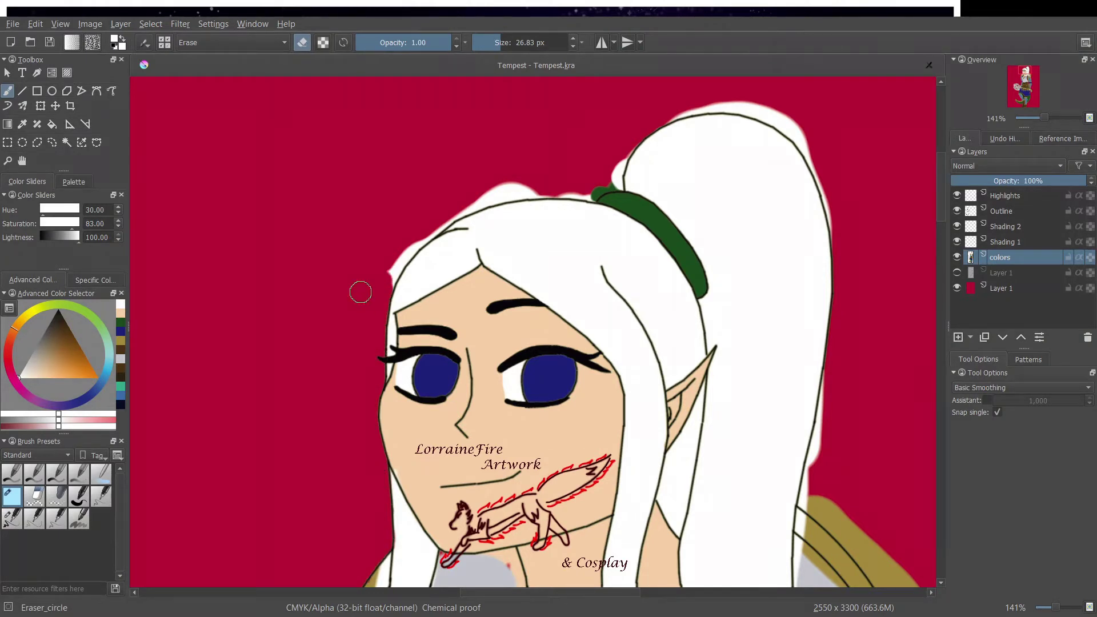
- Patch the cheek edge with skin tone and the hair strand beside the jaw with white, using the 10 px ink pen
click(101, 497)
click(120, 313)
click(384, 419)
click(121, 313)
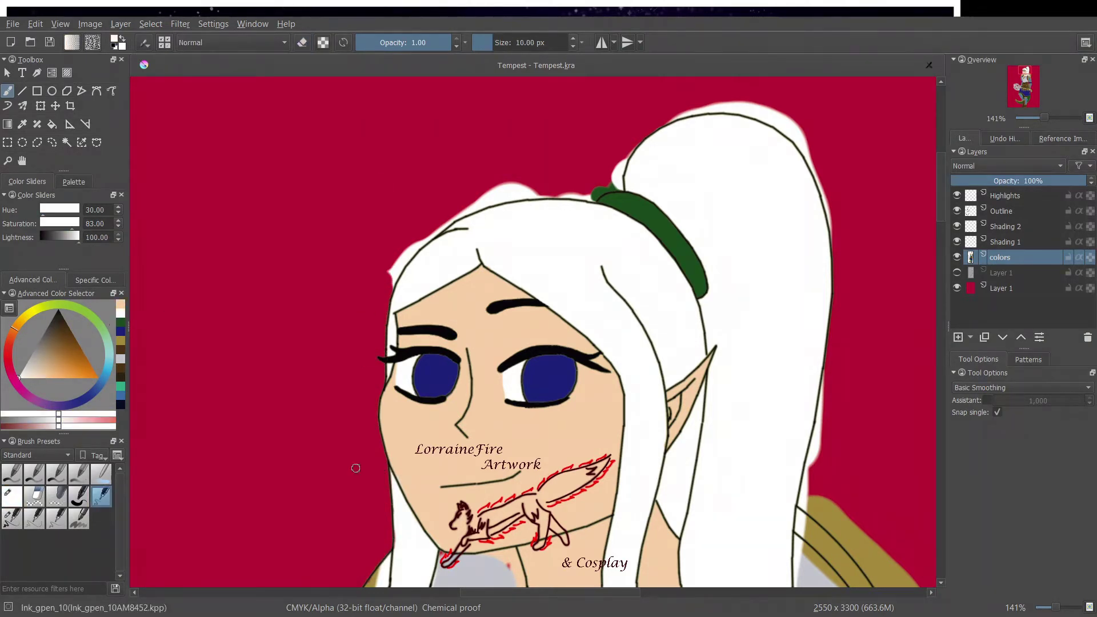
drag(388, 471, 389, 484)
- Fill the areas beside the neck and under the hair with silver and patch the chin with skin tone
click(120, 359)
drag(442, 554, 438, 572)
drag(517, 564, 511, 583)
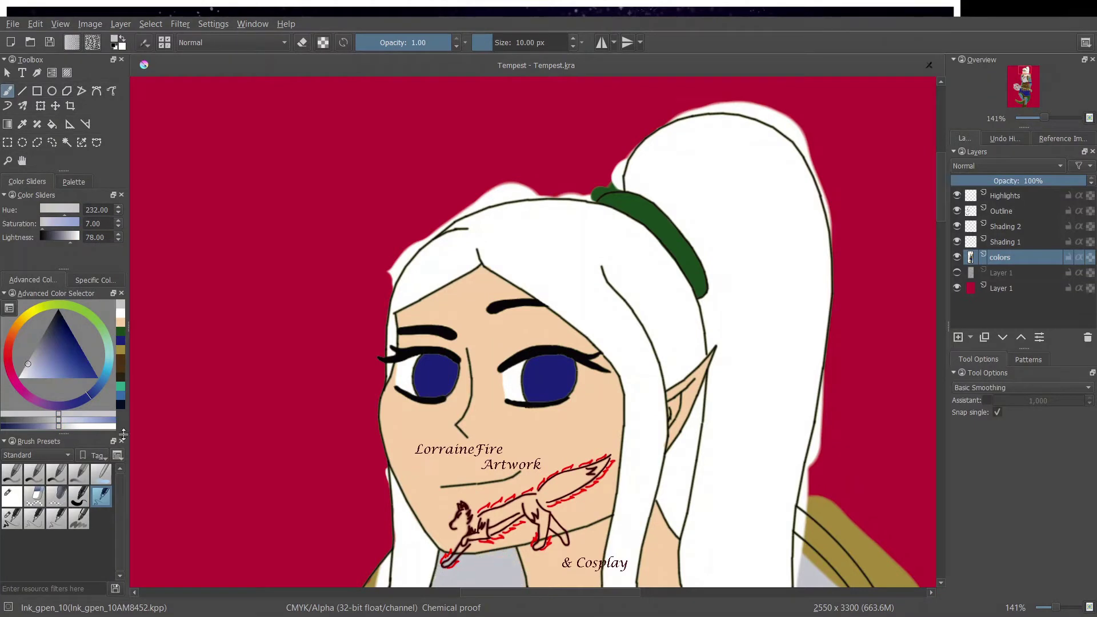
click(120, 322)
click(463, 552)
click(121, 313)
click(430, 585)
- Touch up the gold shoulder rim, the silver behind the ponytail and the white front hair lock along their outlines
click(120, 350)
mouse_move(378, 583)
mouse_down()
mouse_move(392, 558)
mouse_move(382, 574)
mouse_up()
click(120, 314)
mouse_move(799, 540)
mouse_down()
mouse_move(838, 580)
mouse_move(797, 549)
mouse_up()
click(120, 332)
drag(394, 556, 394, 531)
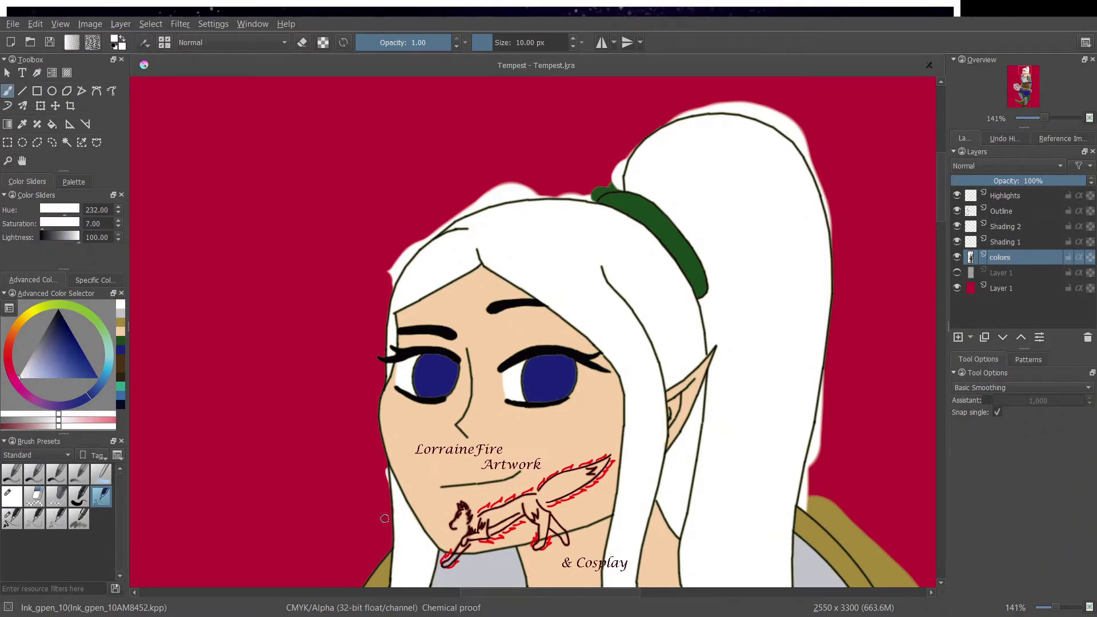
- Erase the white and gold spill outside the outline beside the lower part of the ponytail
key(e)
mouse_move(803, 492)
mouse_down()
mouse_move(888, 581)
mouse_move(814, 485)
mouse_move(833, 379)
mouse_up()
key(bracketleft)
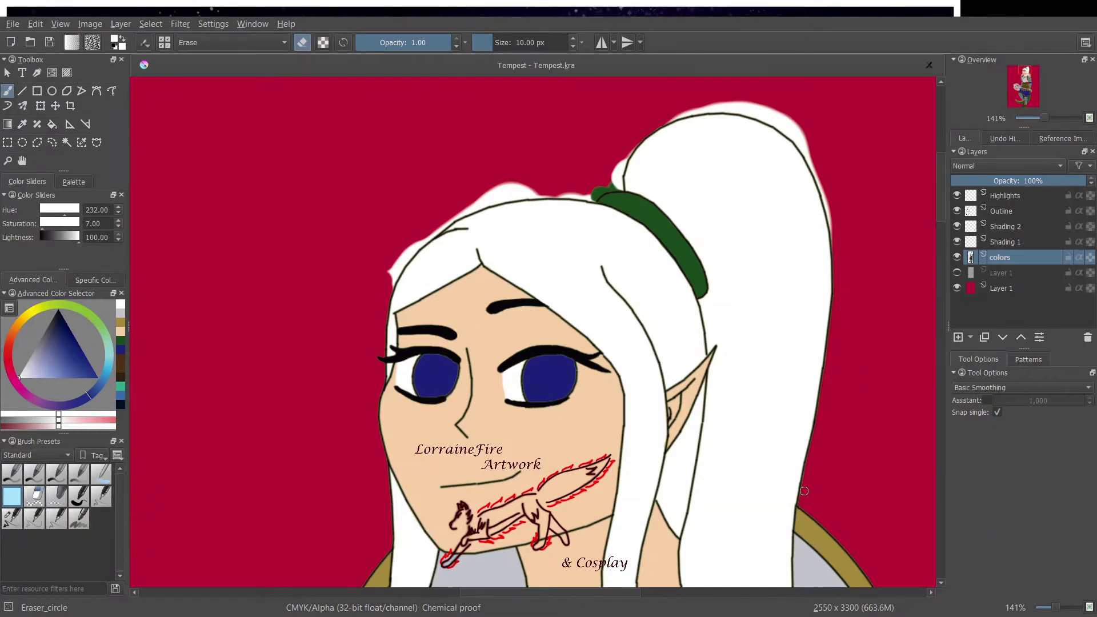
- Erase the white and green spill around the top of the head, hair tie and ponytail with the circle eraser at about 25 px
key(e)
click(13, 498)
key(bracketright)
key(bracketright)
key(bracketright)
key(bracketright)
key(bracketright)
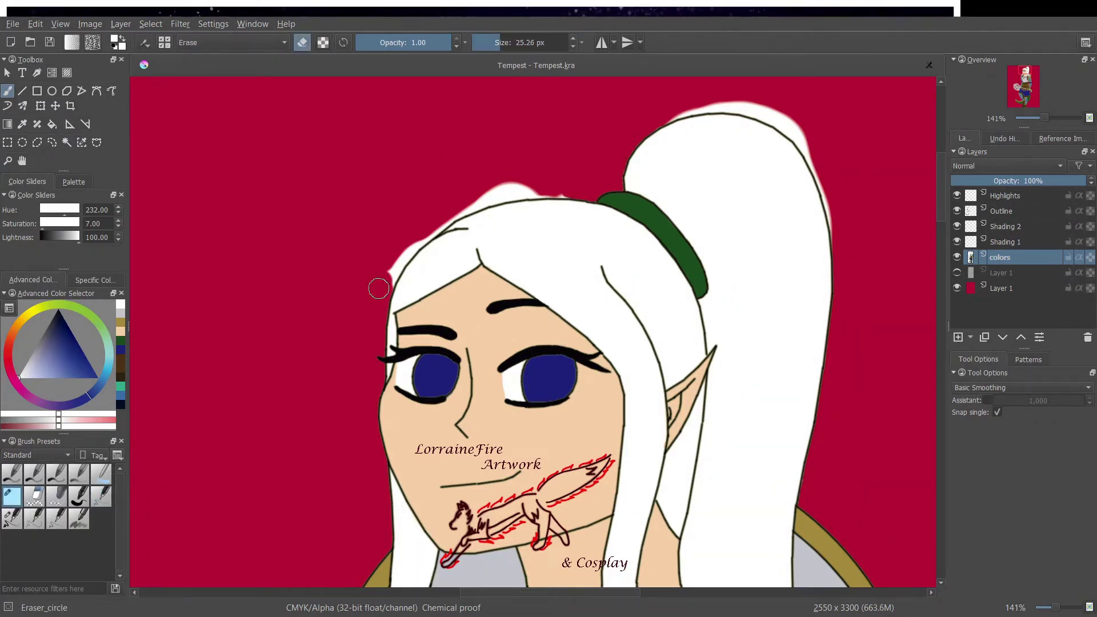
mouse_move(379, 286)
mouse_down()
mouse_move(443, 215)
mouse_move(418, 237)
mouse_move(477, 196)
mouse_move(534, 183)
mouse_move(573, 147)
mouse_move(665, 115)
mouse_move(801, 133)
mouse_move(840, 230)
mouse_up()
- Paint the teal trim and the brown strap below the front hair lock up to their outlines, using the 10 px ink pen
click(98, 500)
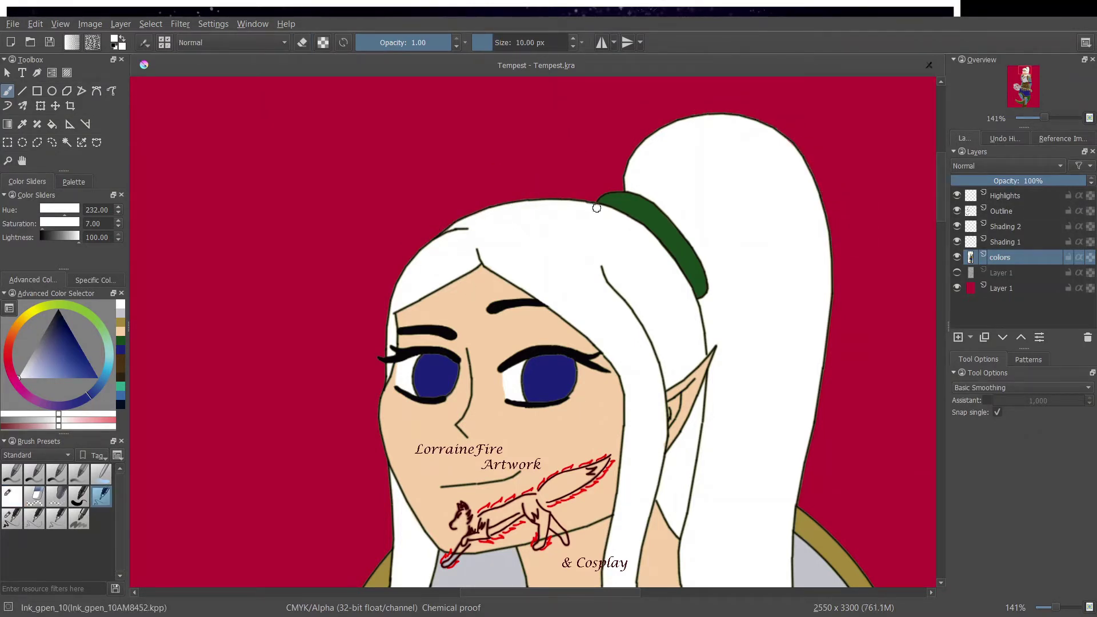
scroll(841, 440, down, 10)
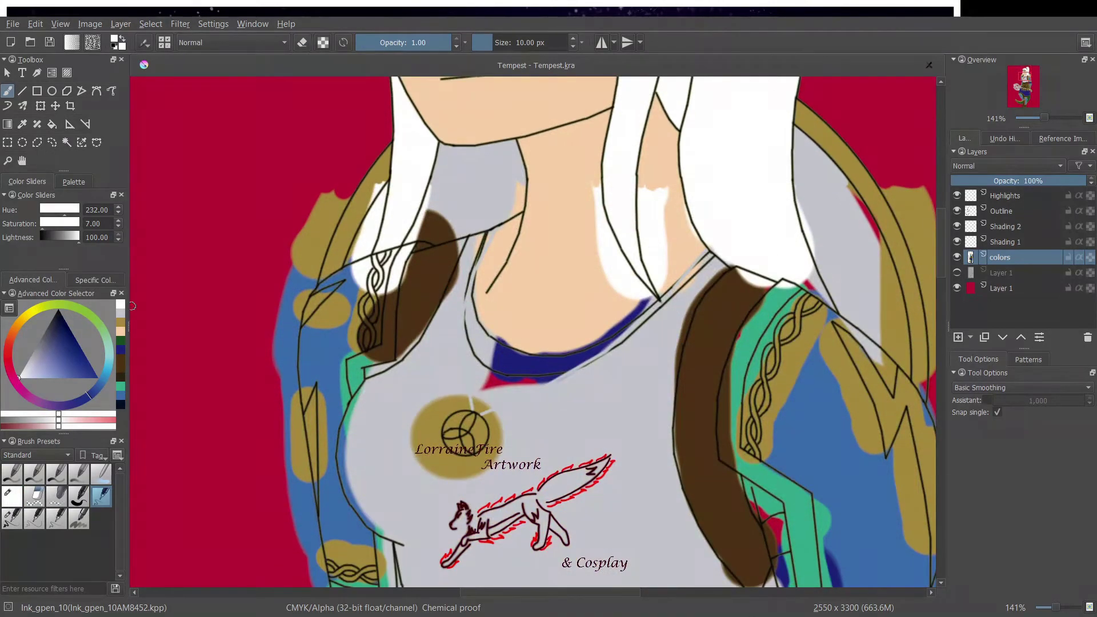
click(120, 387)
mouse_move(382, 344)
mouse_down()
mouse_move(407, 249)
mouse_move(386, 356)
mouse_move(412, 345)
mouse_up()
click(120, 372)
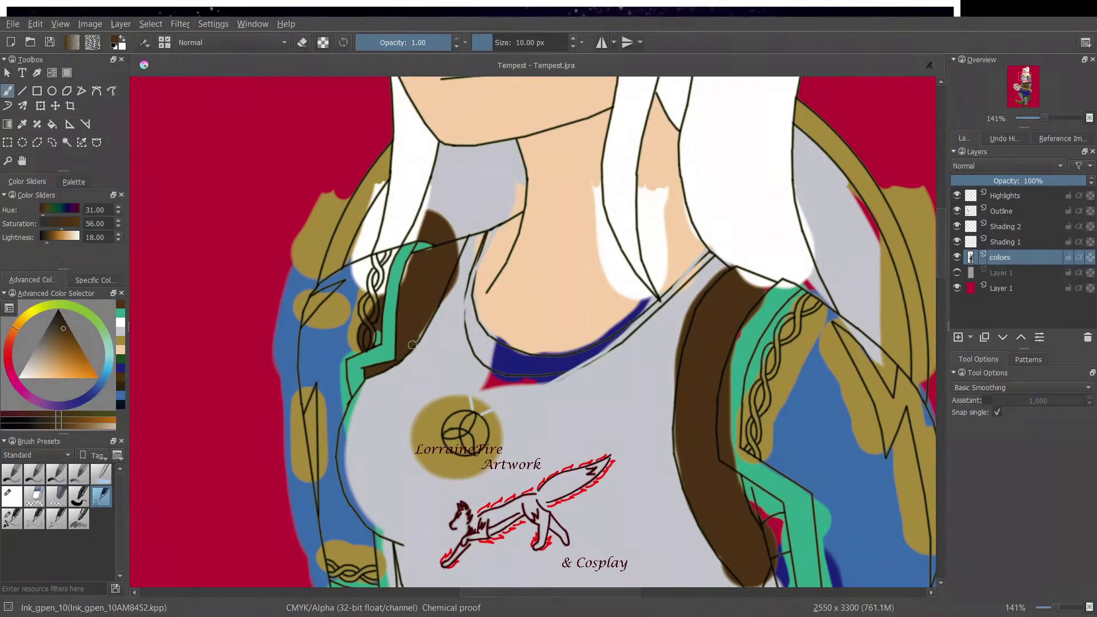
- Extend the silver shirt to its outline along the chest and the brown strap, and patch the gap under the neckline
ctrl+click(366, 386)
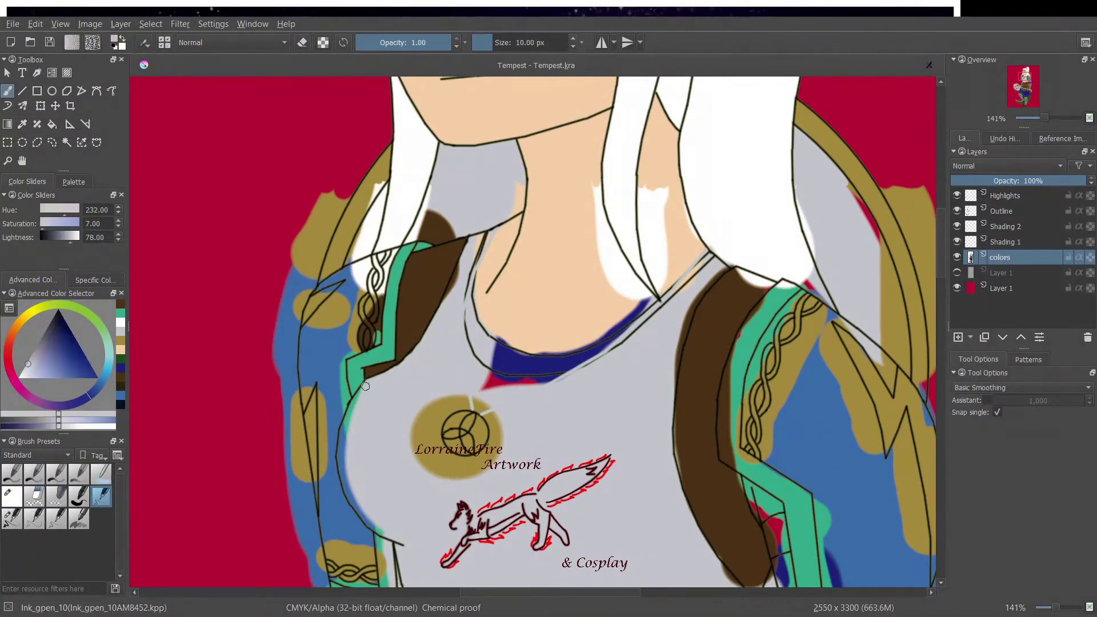
drag(344, 437, 348, 491)
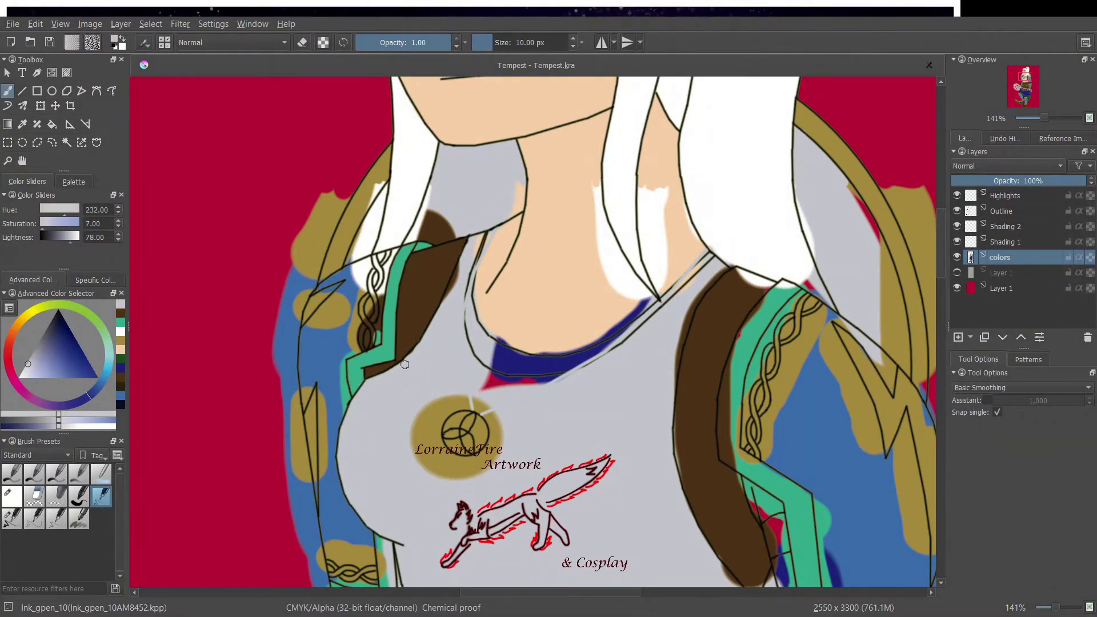
drag(449, 318, 458, 271)
drag(483, 394, 500, 384)
- Cover the gold spill around the medallion, the red gap under the neckline and the strap's edge with silver, using the 25 px ink pen
key(slash)
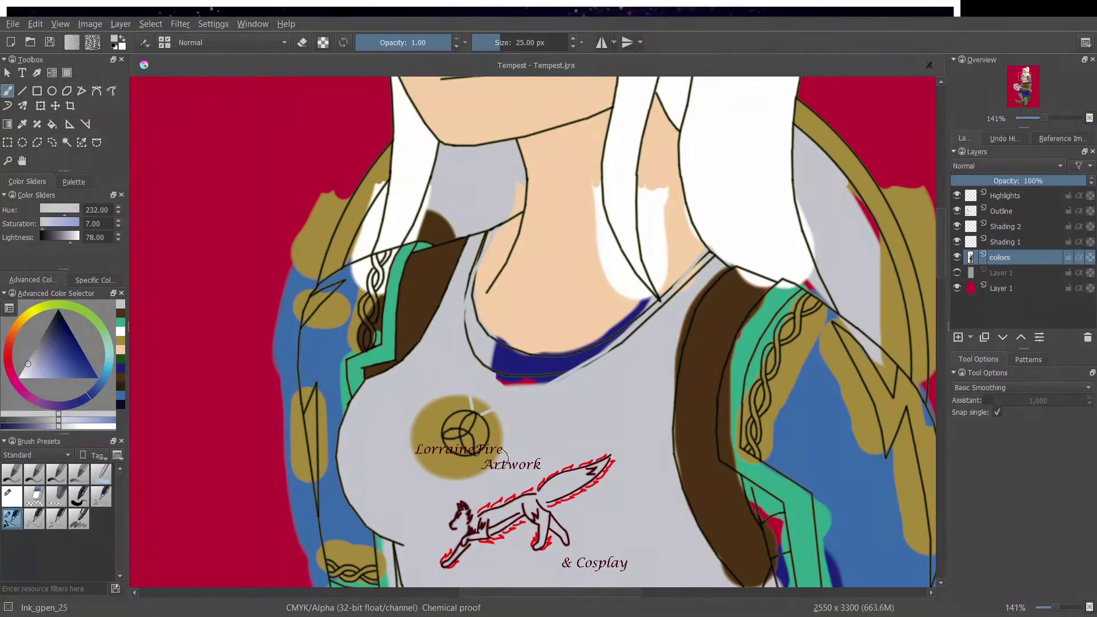
mouse_move(495, 460)
mouse_down()
mouse_move(451, 400)
mouse_move(439, 461)
mouse_move(482, 466)
mouse_up()
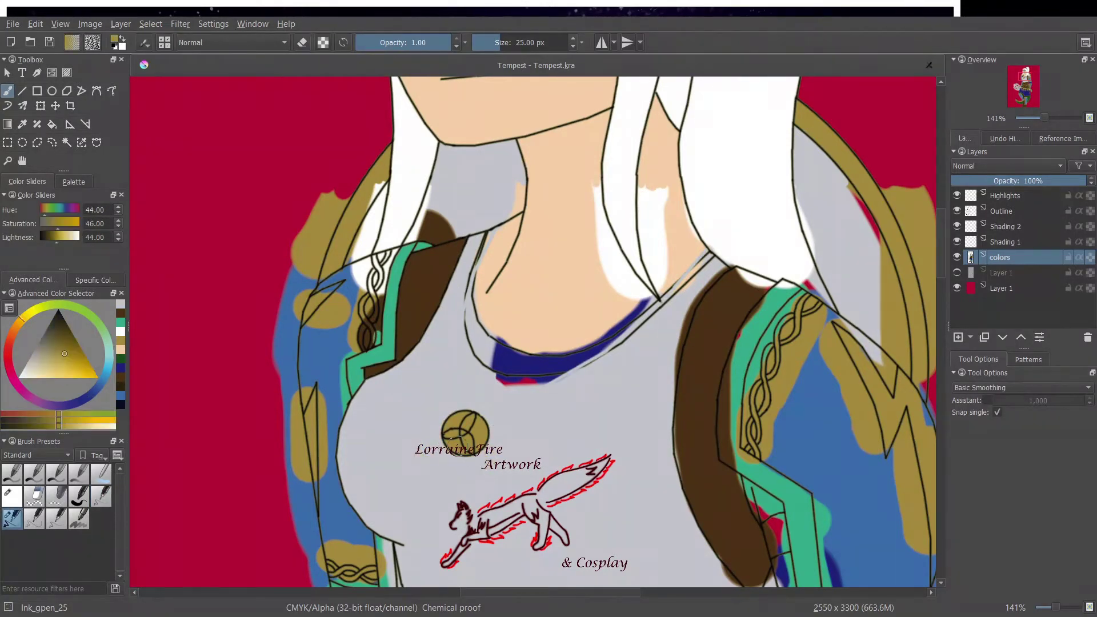
drag(493, 383, 546, 385)
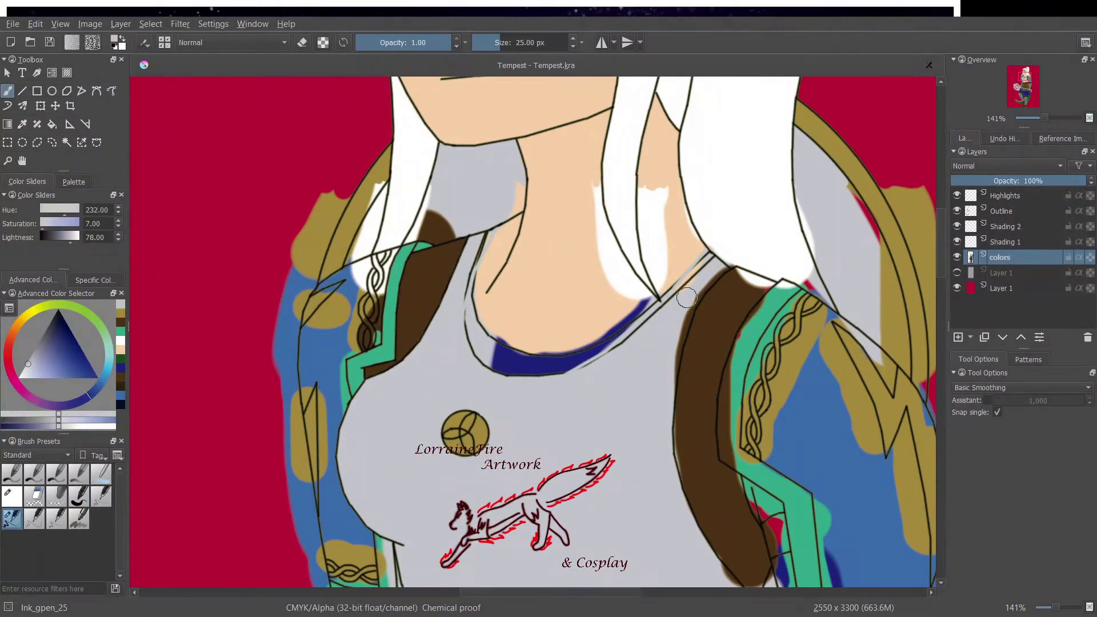
drag(687, 298, 666, 473)
drag(613, 593, 633, 592)
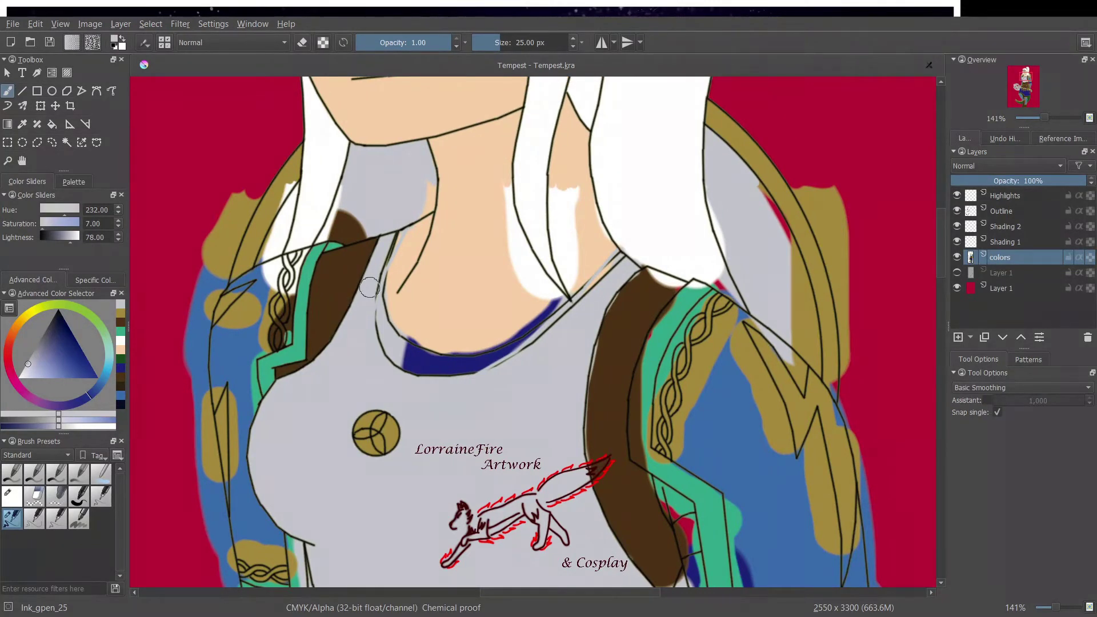
- Fill the neckline band with navy blue and clean up its inner edge with skin tone
click(120, 367)
mouse_move(402, 234)
mouse_down()
mouse_move(380, 331)
mouse_move(451, 357)
mouse_move(561, 301)
mouse_move(623, 249)
mouse_up()
click(121, 358)
mouse_move(411, 231)
mouse_down()
mouse_move(399, 318)
mouse_move(471, 340)
mouse_move(583, 271)
mouse_move(515, 334)
mouse_up()
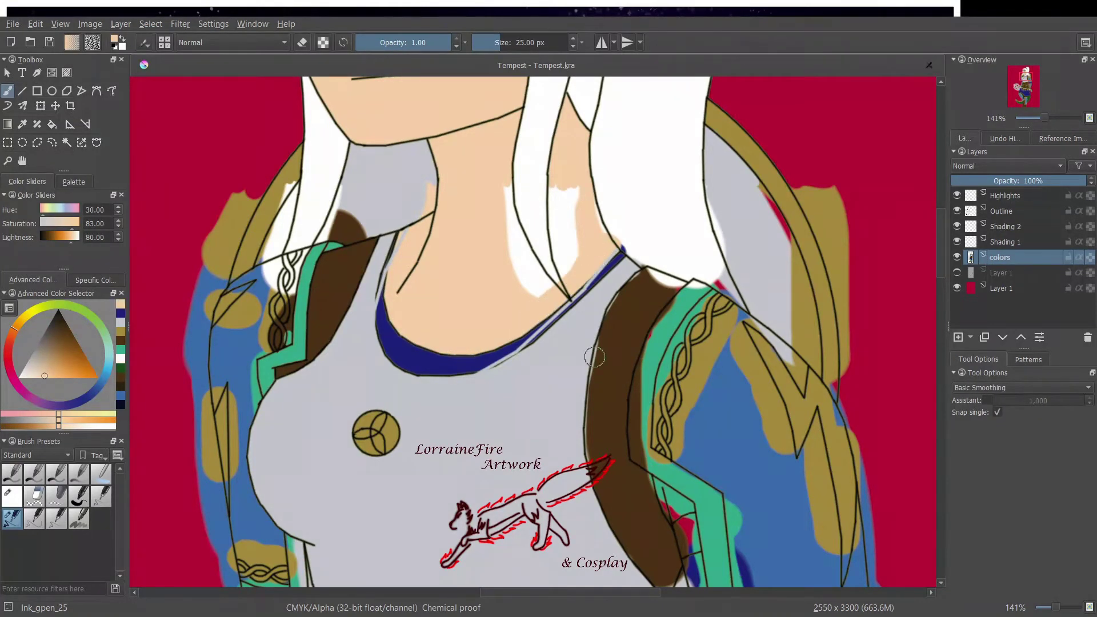
- Paint the brown strap below the ponytail up to its outlines and touch up the shirt at its upper end with silver
ctrl+click(605, 355)
mouse_move(656, 275)
mouse_down()
mouse_move(627, 299)
mouse_move(595, 396)
mouse_move(649, 558)
mouse_move(644, 484)
mouse_up()
ctrl+click(269, 468)
click(101, 496)
click(634, 266)
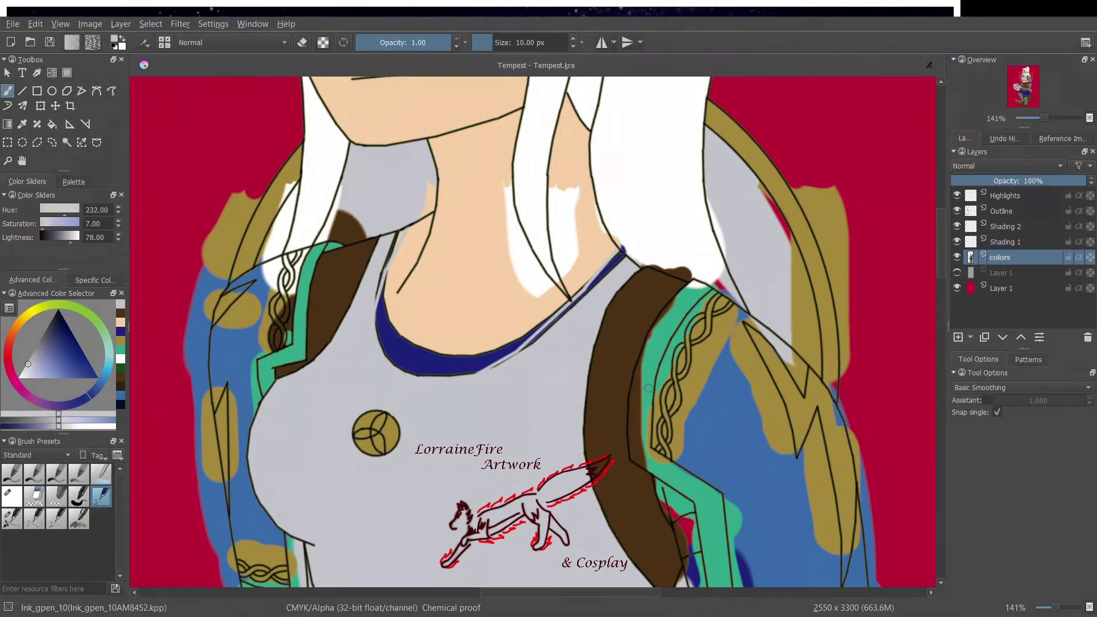
- Fill the small area between the brown strap and the angled teal trim with navy blue
click(120, 332)
mouse_move(656, 481)
mouse_down()
mouse_move(687, 503)
mouse_move(676, 506)
mouse_up()
click(120, 378)
- Fill the ponytail's lower end with white up to its outline, and cover the white spill on the neck with skin tone
click(120, 368)
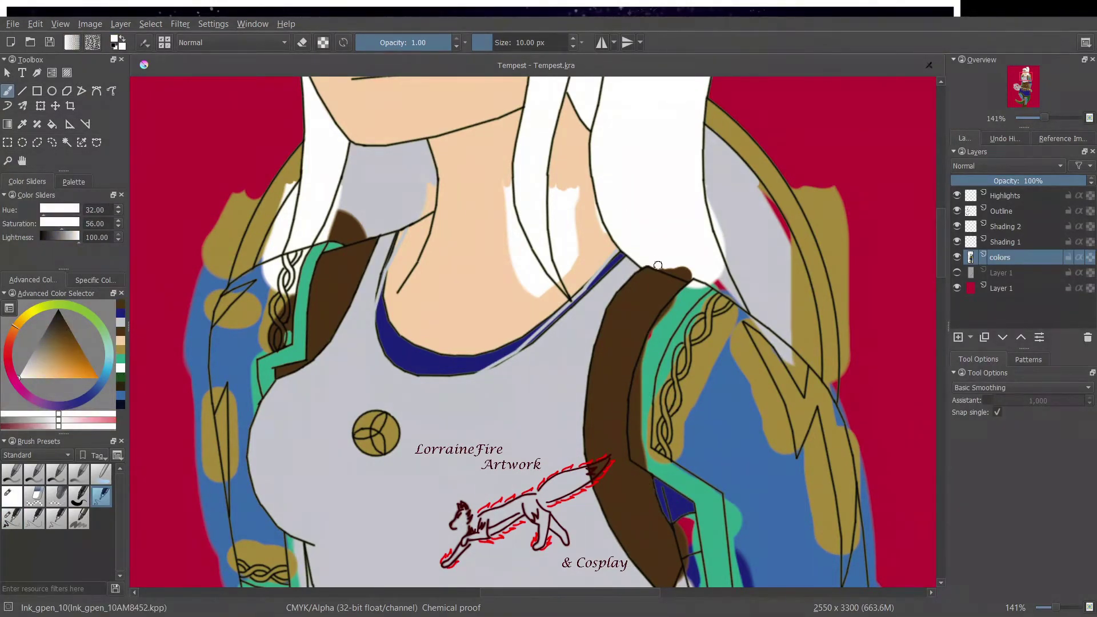
drag(683, 275, 746, 308)
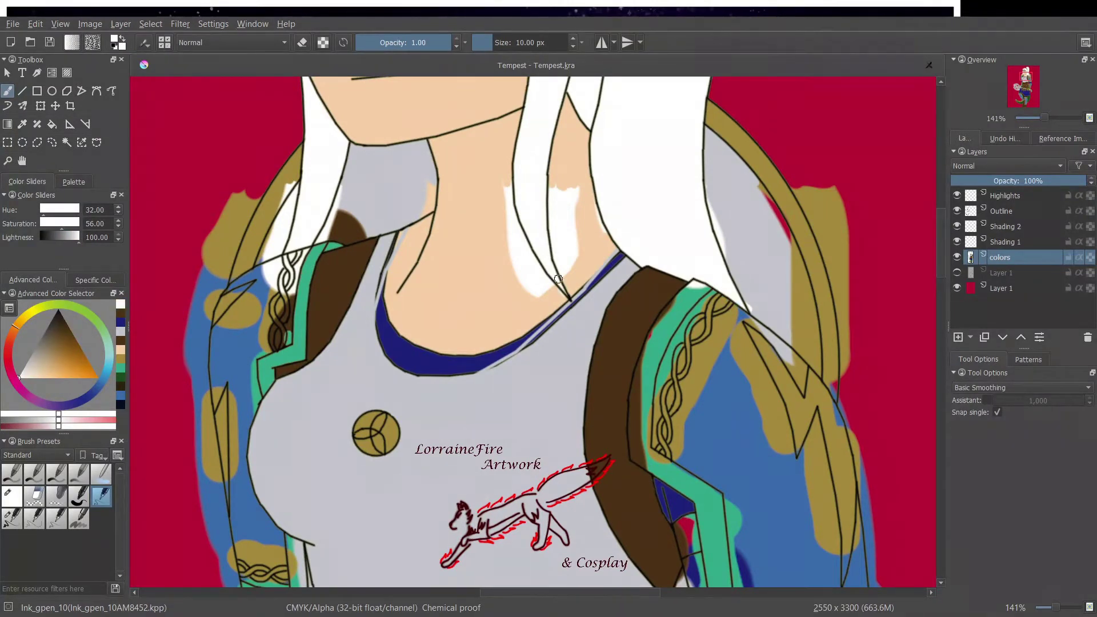
click(120, 349)
mouse_move(566, 272)
mouse_down()
mouse_move(554, 208)
mouse_move(573, 271)
mouse_up()
mouse_move(509, 186)
mouse_down()
mouse_move(546, 292)
mouse_move(531, 297)
mouse_up()
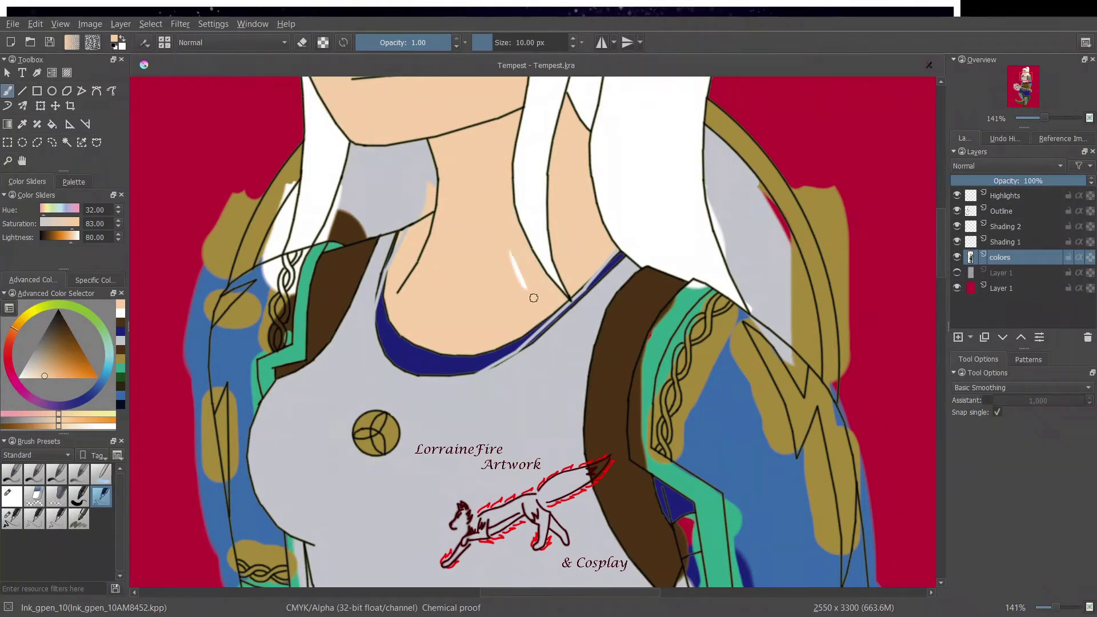
drag(511, 251, 542, 296)
- Cover the brown spill behind the shoulder with silver and touch up the upper ends of the straps beside the hair
ctrl+click(343, 241)
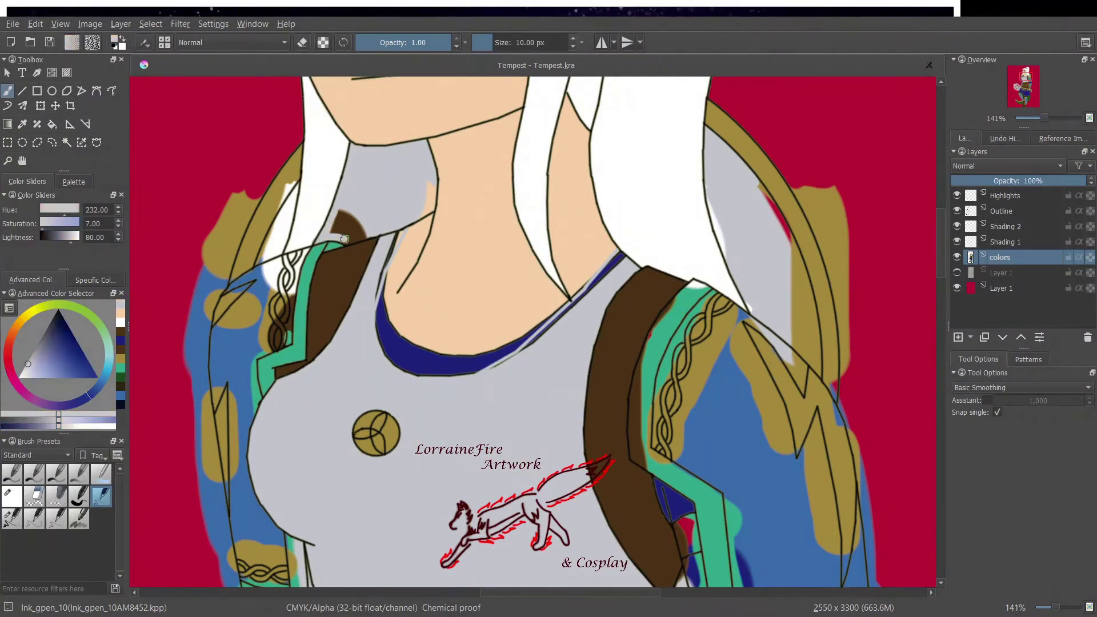
drag(338, 217, 352, 230)
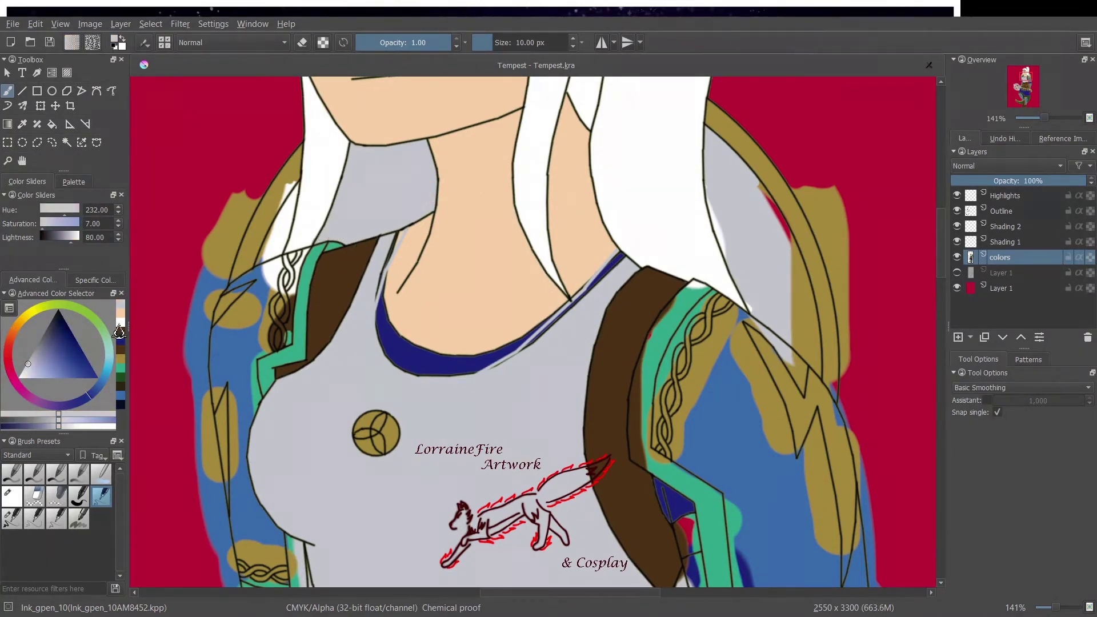
click(119, 323)
click(311, 242)
click(119, 332)
click(686, 281)
ctrl+click(690, 267)
click(687, 279)
- Cover the white spill and red gap beside the hair with silver, and clean up the inner edge of the gold rim
click(119, 323)
drag(295, 180, 279, 247)
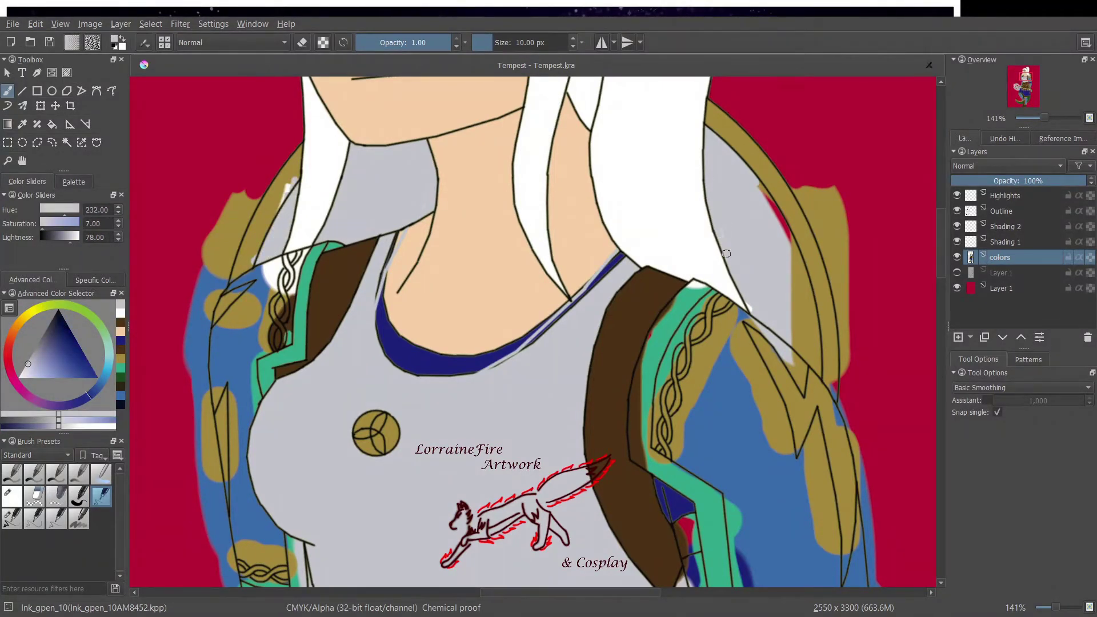
mouse_move(761, 182)
mouse_down()
mouse_move(787, 237)
mouse_move(819, 373)
mouse_move(796, 296)
mouse_up()
click(120, 359)
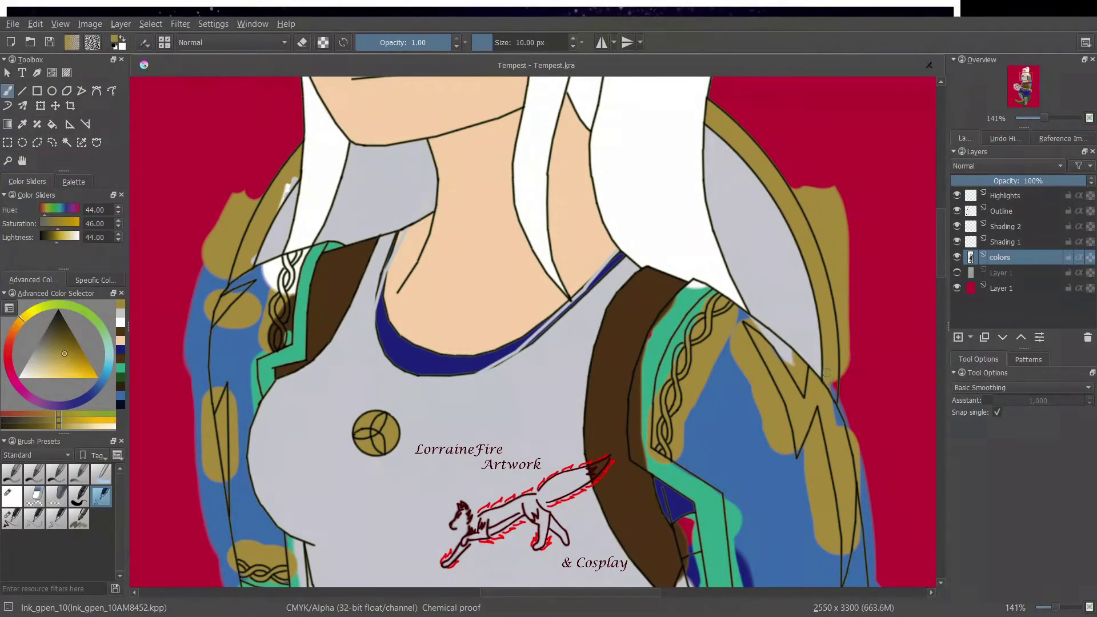
- Erase the gold and blue spill outside the gold rim and along the outer edges of both sleeves with the circle eraser
click(10, 496)
mouse_move(224, 201)
mouse_down()
mouse_move(244, 203)
mouse_move(215, 277)
mouse_move(201, 388)
mouse_move(229, 582)
mouse_up()
mouse_move(791, 169)
mouse_down()
mouse_move(848, 308)
mouse_move(854, 372)
mouse_up()
drag(837, 274, 829, 168)
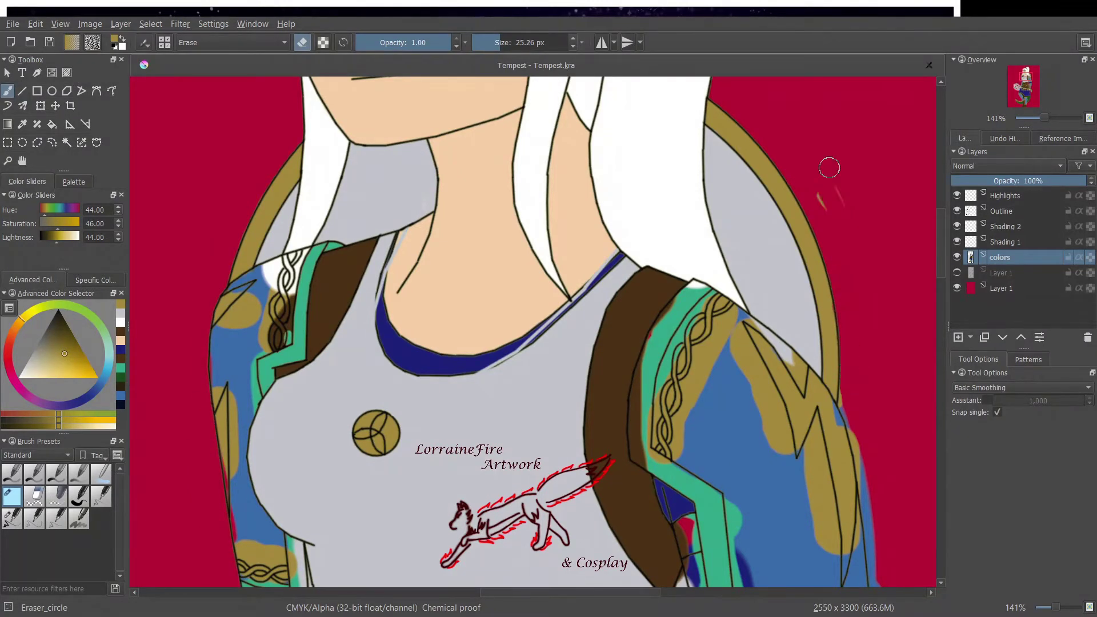
drag(848, 399, 879, 575)
- Paint the braided trim beside the narrower brown strap gold and its surroundings blue, refining the details with the 5 px precision pen
click(104, 497)
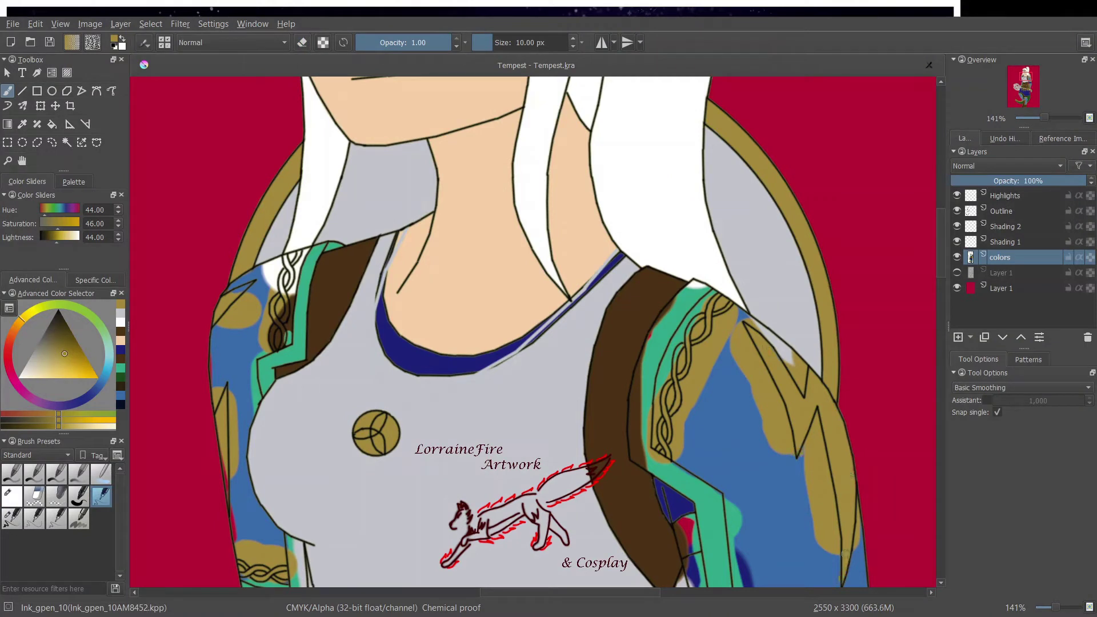
drag(286, 258, 285, 333)
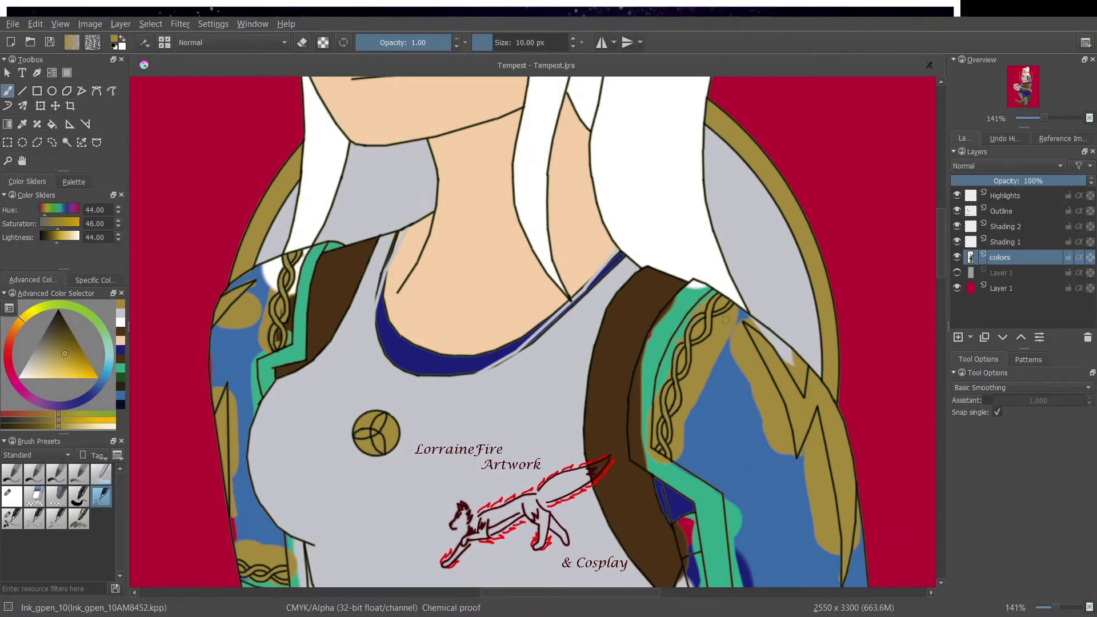
click(120, 395)
drag(286, 324, 291, 306)
click(56, 519)
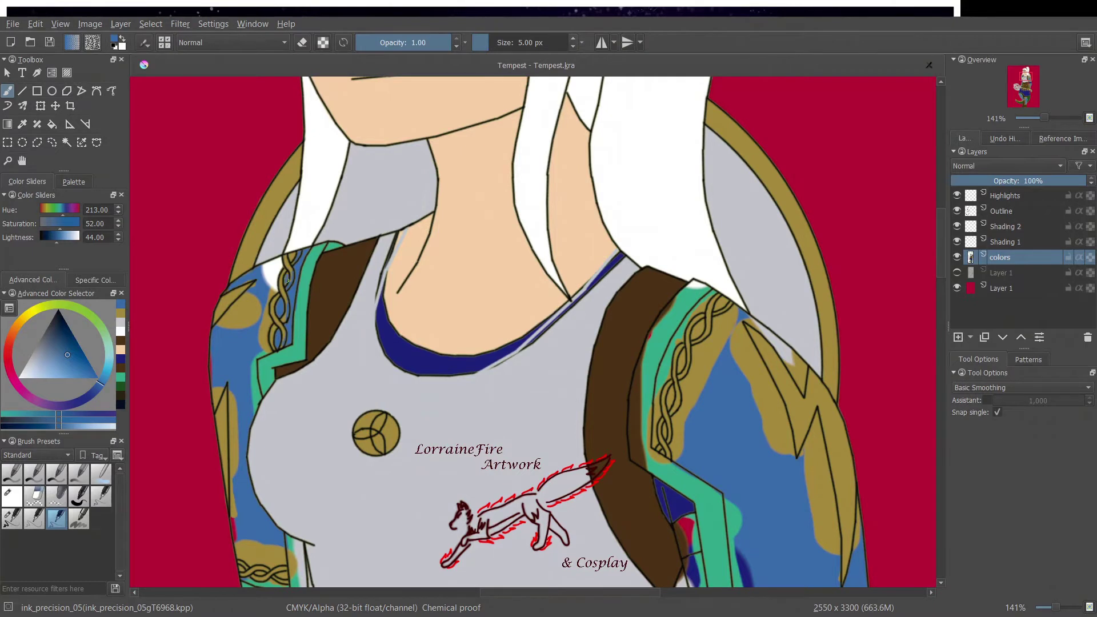
click(120, 313)
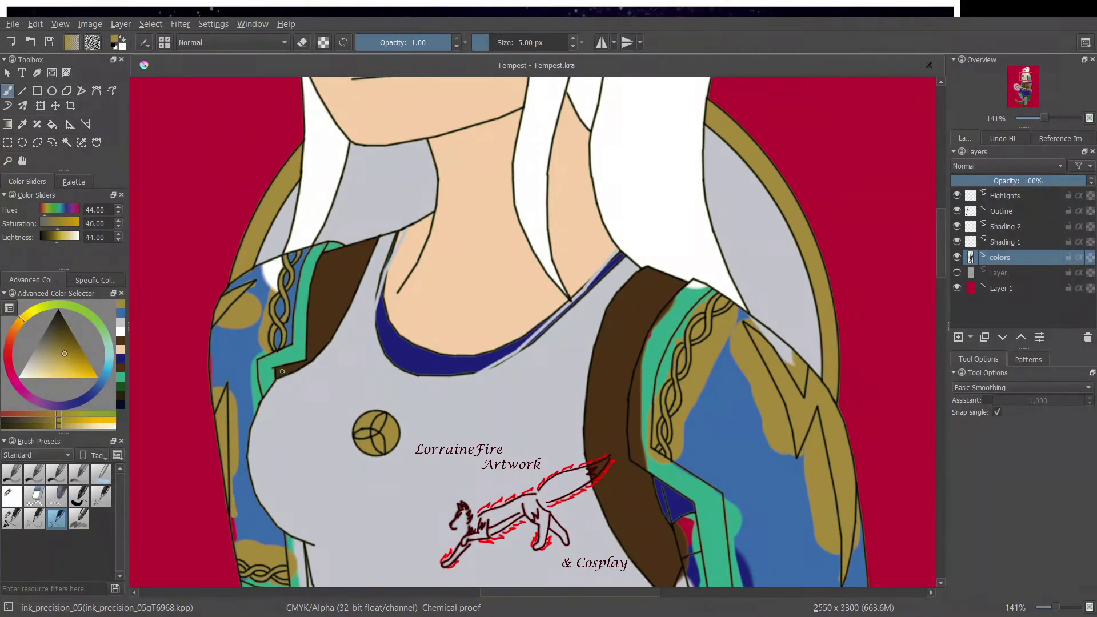
- Cover the teal spill beside the angled trim on the sleeve with blue, using the 10 px ink pen
key(slash)
ctrl+click(266, 348)
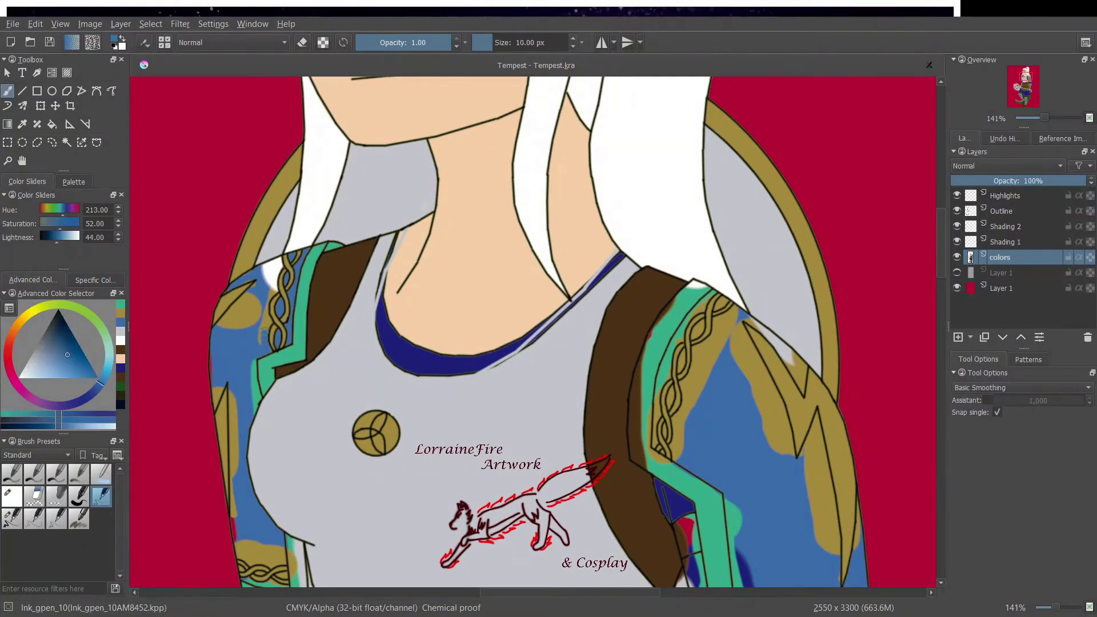
ctrl+click(263, 357)
drag(258, 408, 255, 363)
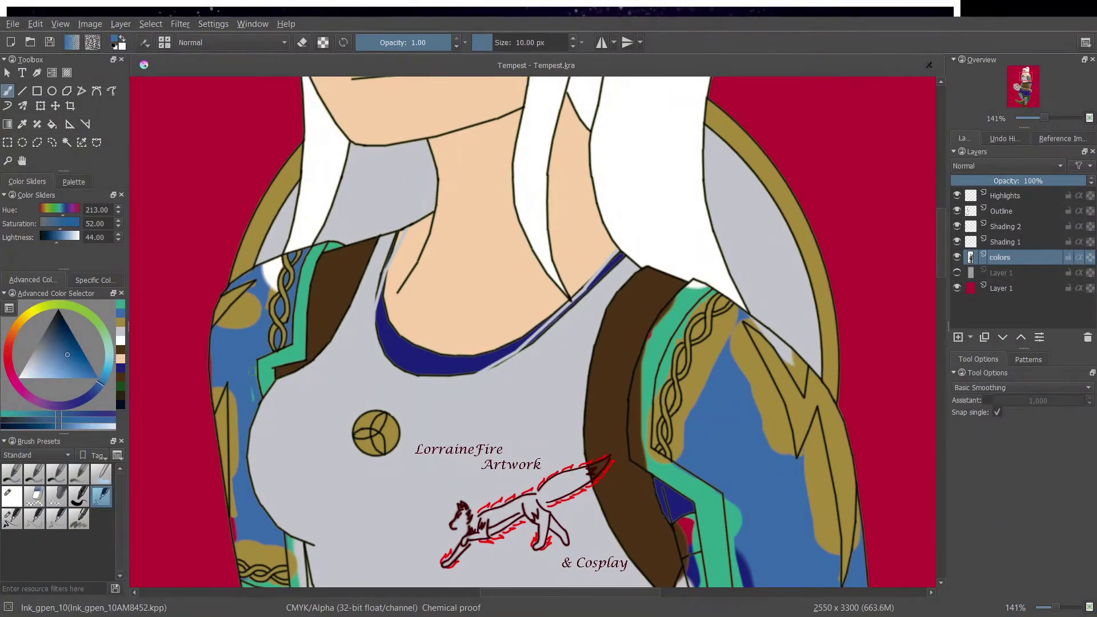
- Paint blue over the white patch on the shoulder and the gold spill around the sleeve's zigzag points
mouse_move(263, 273)
mouse_down()
mouse_move(282, 260)
mouse_move(280, 270)
mouse_up()
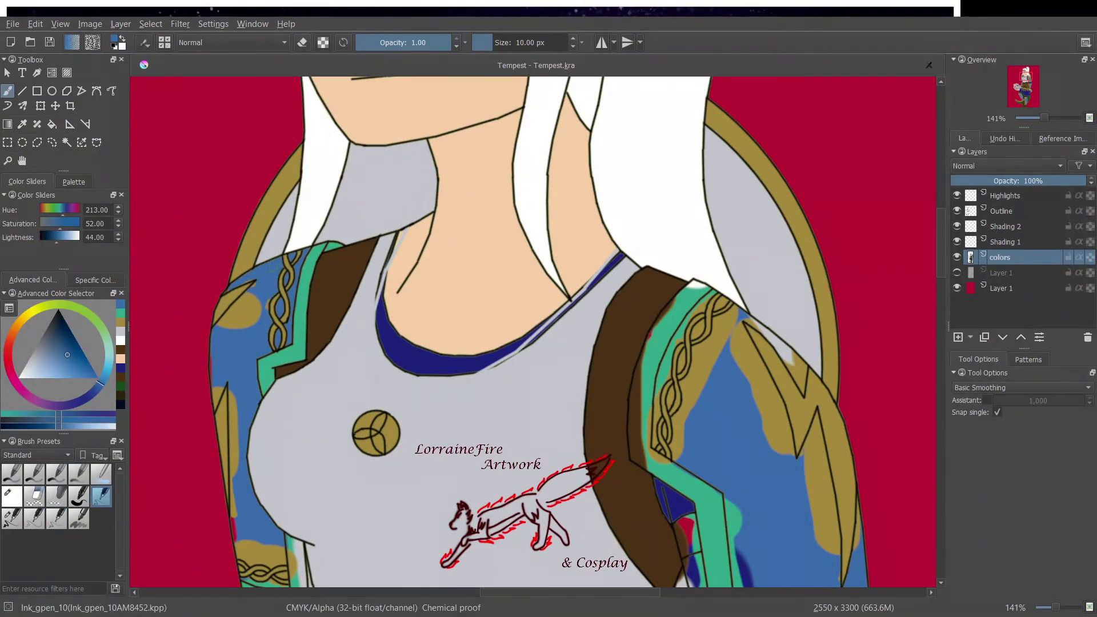
mouse_move(237, 333)
mouse_down()
mouse_move(246, 300)
mouse_move(265, 304)
mouse_up()
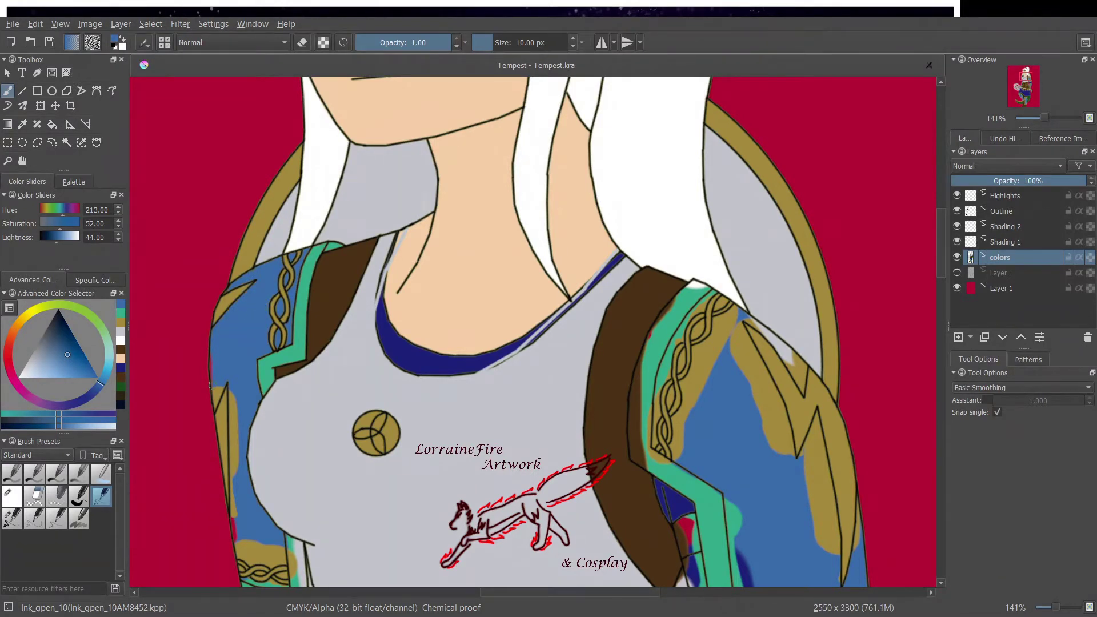
mouse_move(238, 533)
mouse_down()
mouse_move(248, 564)
mouse_move(284, 562)
mouse_move(232, 522)
mouse_move(231, 395)
mouse_up()
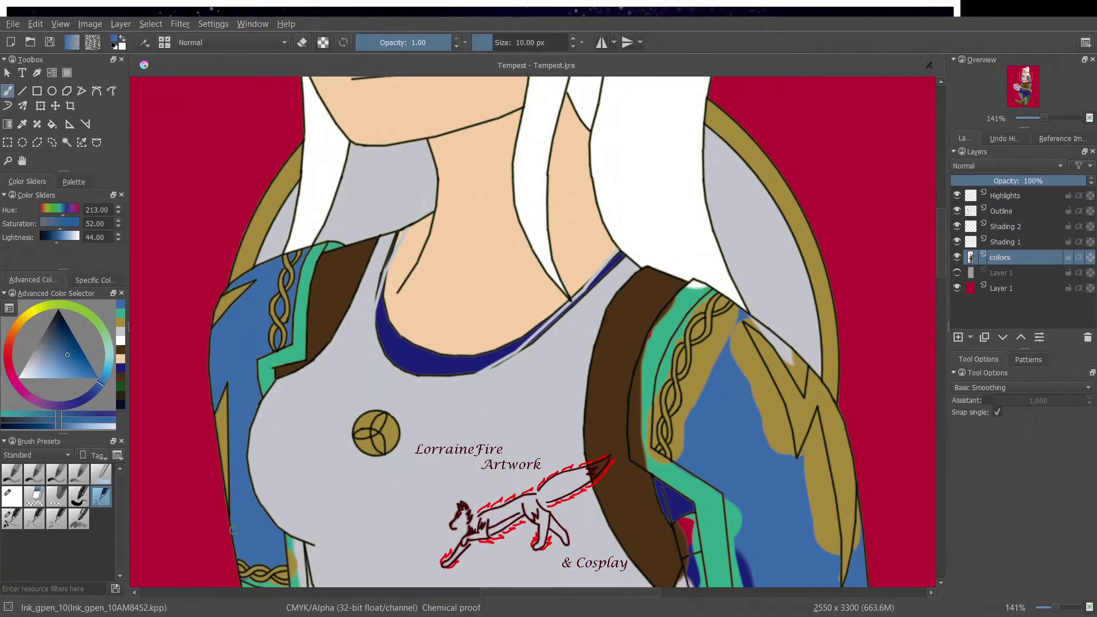
- Refine the tips of the sleeve's gold zigzag with gold and blue, using the 5 px precision pen
click(57, 518)
ctrl+click(240, 292)
drag(234, 299, 243, 292)
ctrl+click(243, 320)
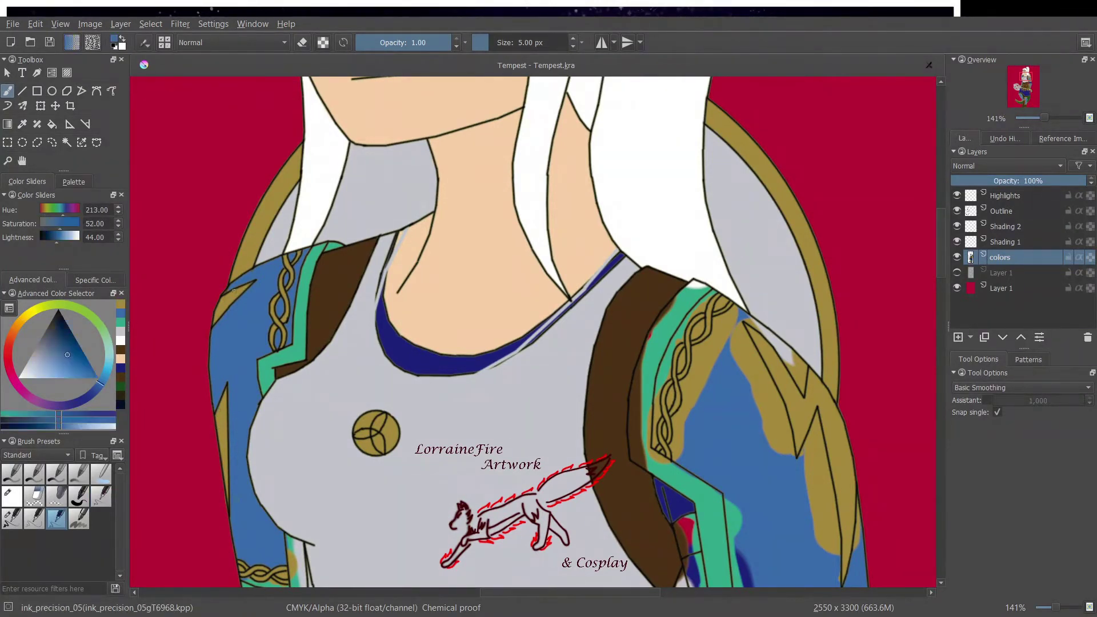
click(249, 273)
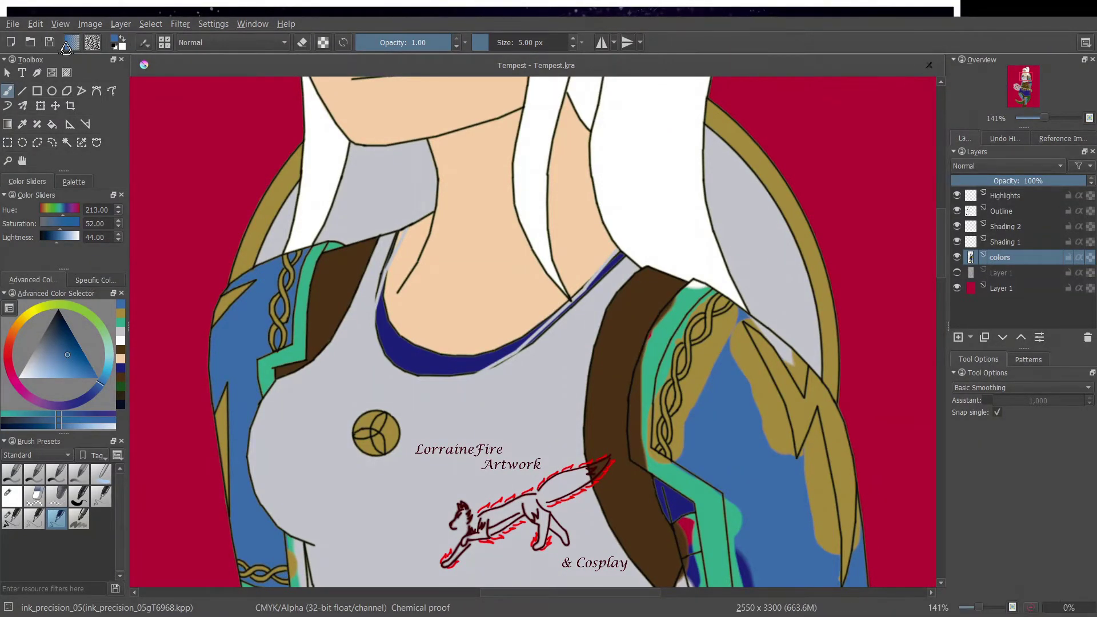
ctrl+click(286, 297)
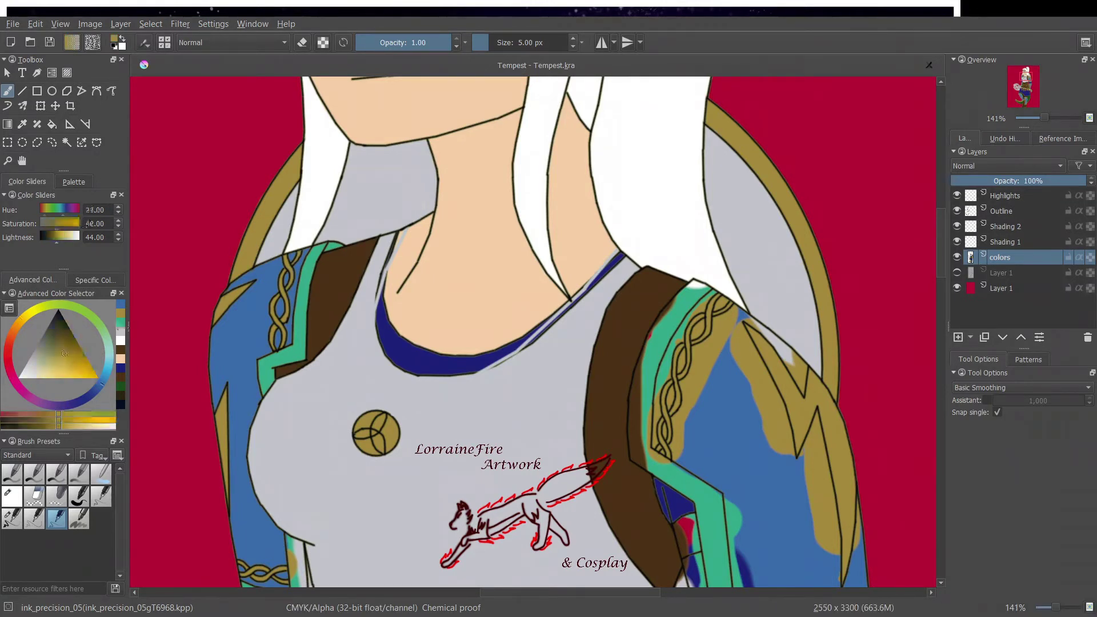
- Fill the teal trim strip beside the sleeve's lower braided band up to its outlines, using the 10 px ink pen
click(101, 496)
ctrl+click(290, 542)
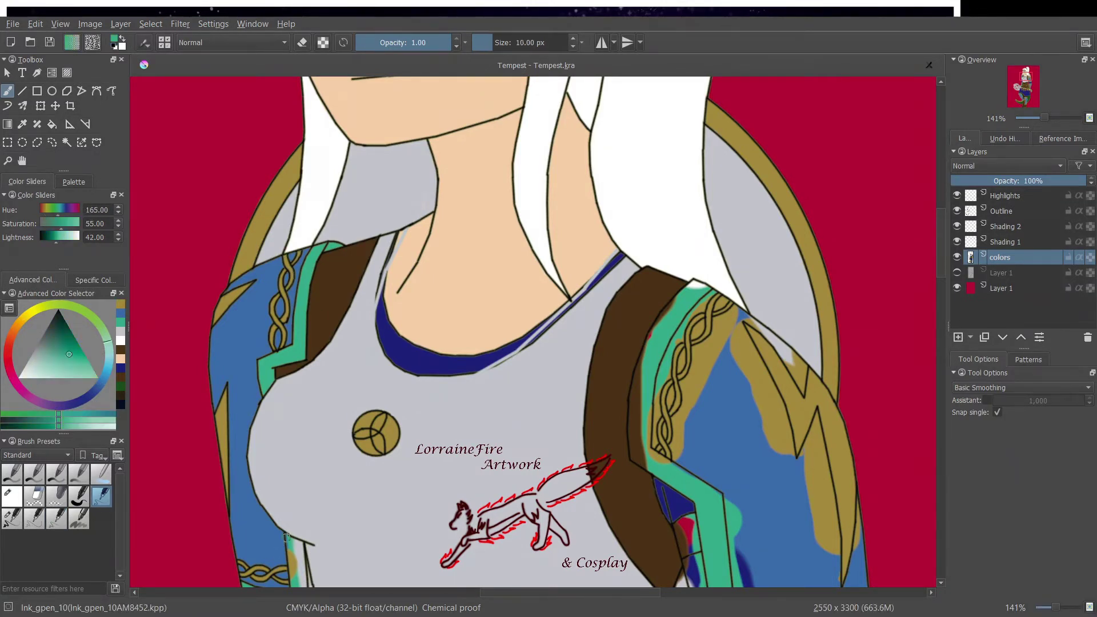
mouse_move(295, 541)
mouse_down()
mouse_move(301, 566)
mouse_move(288, 542)
mouse_up()
ctrl+click(281, 558)
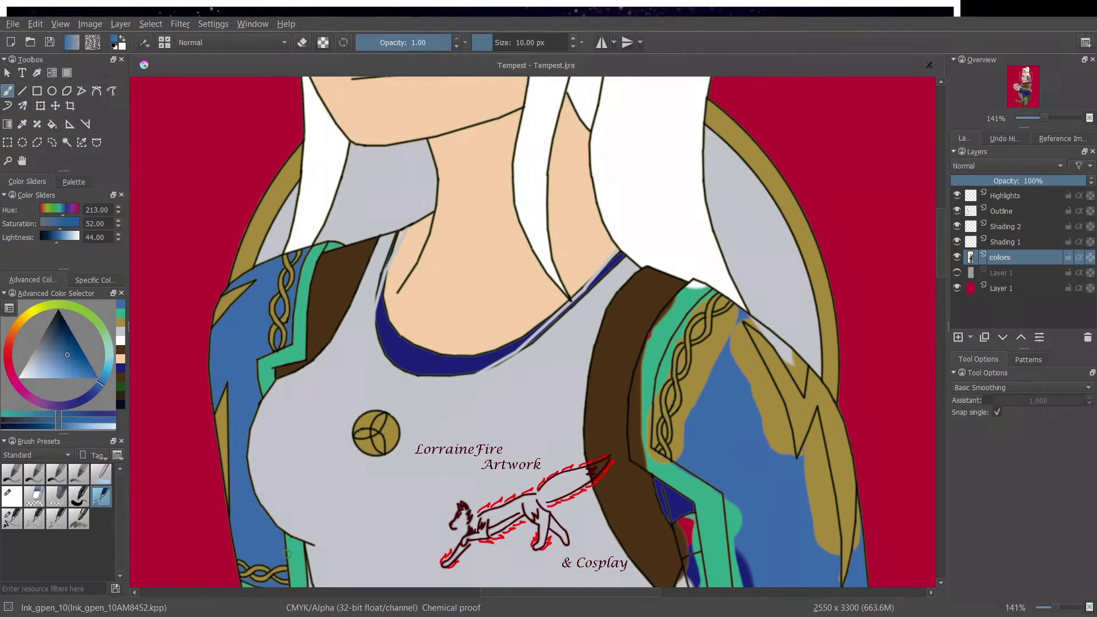
- Fill the teal trim along the shoulder beside the brown strap up to its outlines, using the 10 px ink pen
ctrl+click(694, 285)
drag(695, 284, 704, 289)
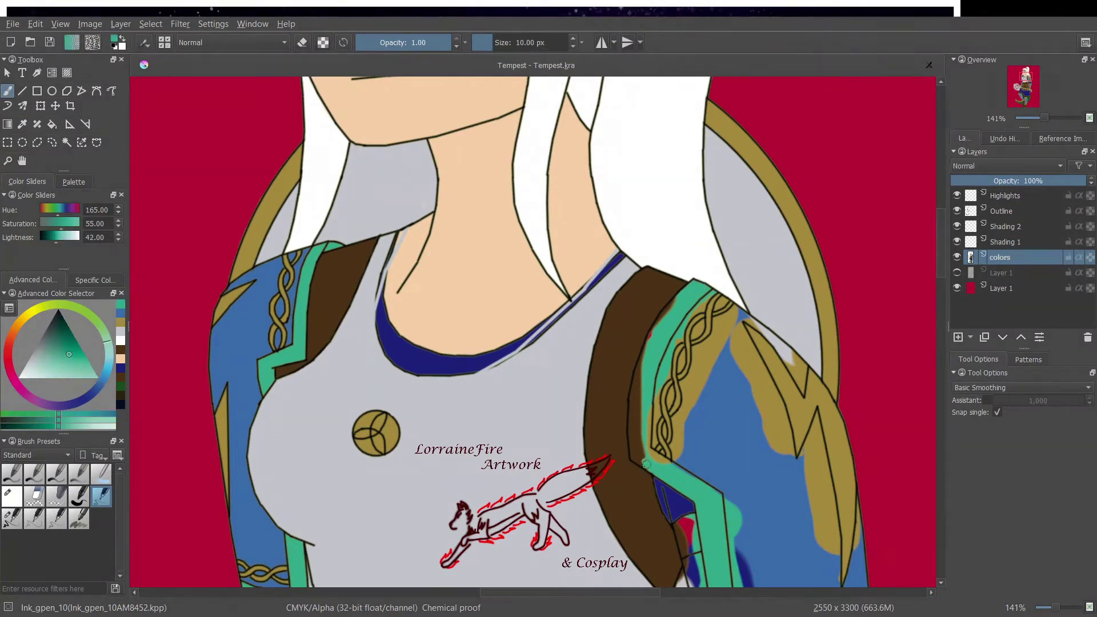
mouse_move(647, 464)
mouse_down()
mouse_move(638, 371)
mouse_move(673, 301)
mouse_move(648, 400)
mouse_up()
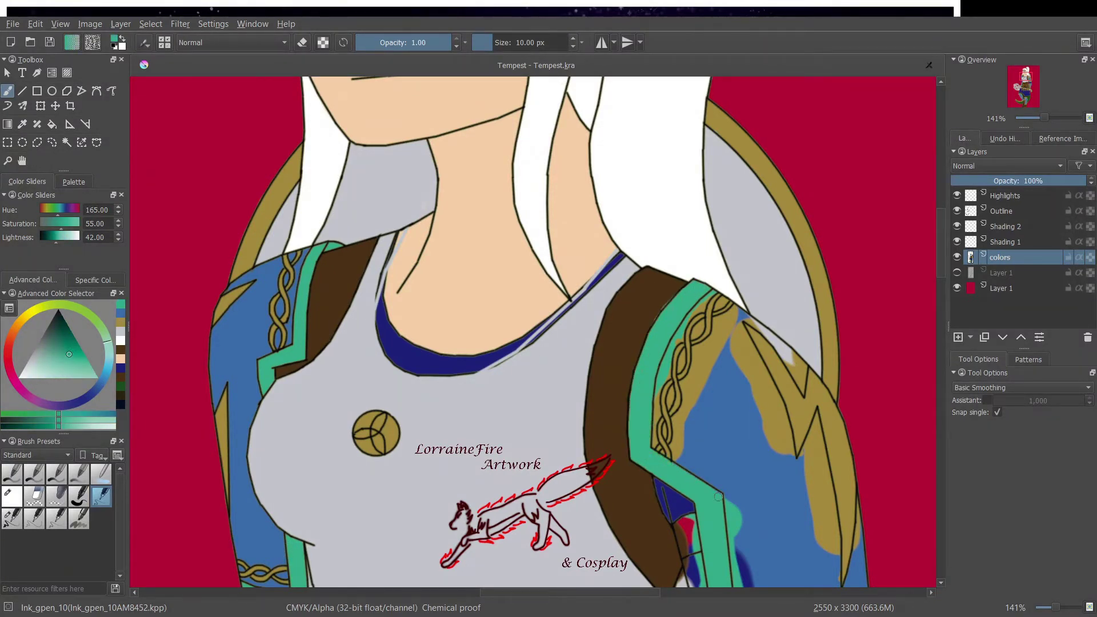
- Paint blue between the shoulder's teal trim and braided band, refining the braid's edges with blue and gold using the 5 px precision pen
ctrl+click(654, 312)
click(117, 328)
mouse_move(675, 457)
mouse_down()
mouse_move(654, 429)
mouse_move(664, 355)
mouse_move(666, 381)
mouse_move(678, 333)
mouse_move(709, 302)
mouse_up()
ctrl+click(639, 394)
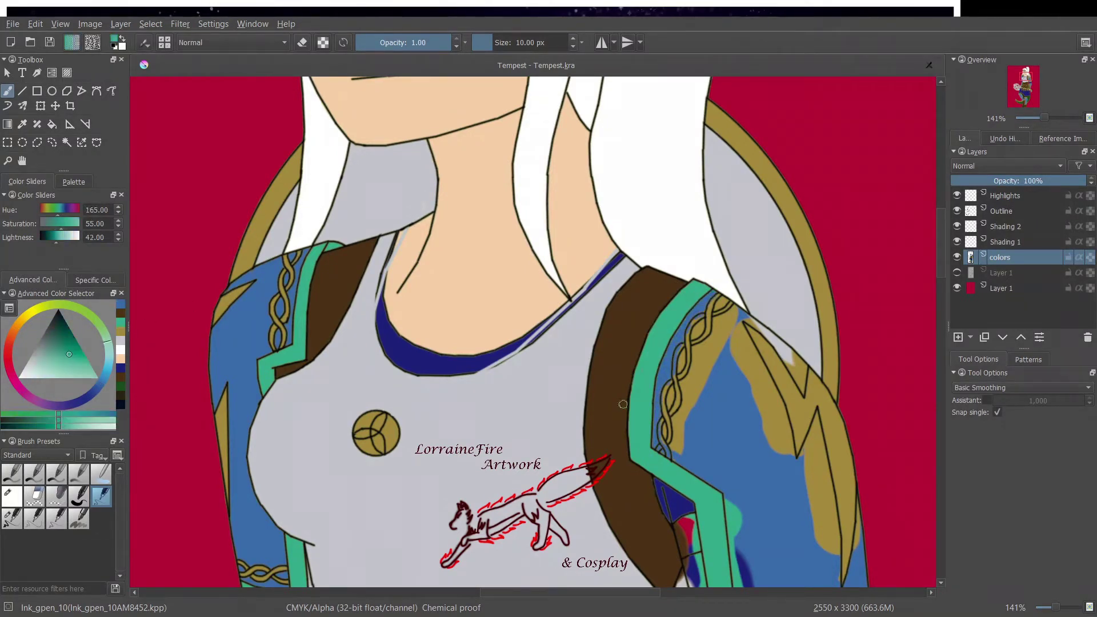
click(56, 519)
click(119, 314)
drag(662, 427, 664, 435)
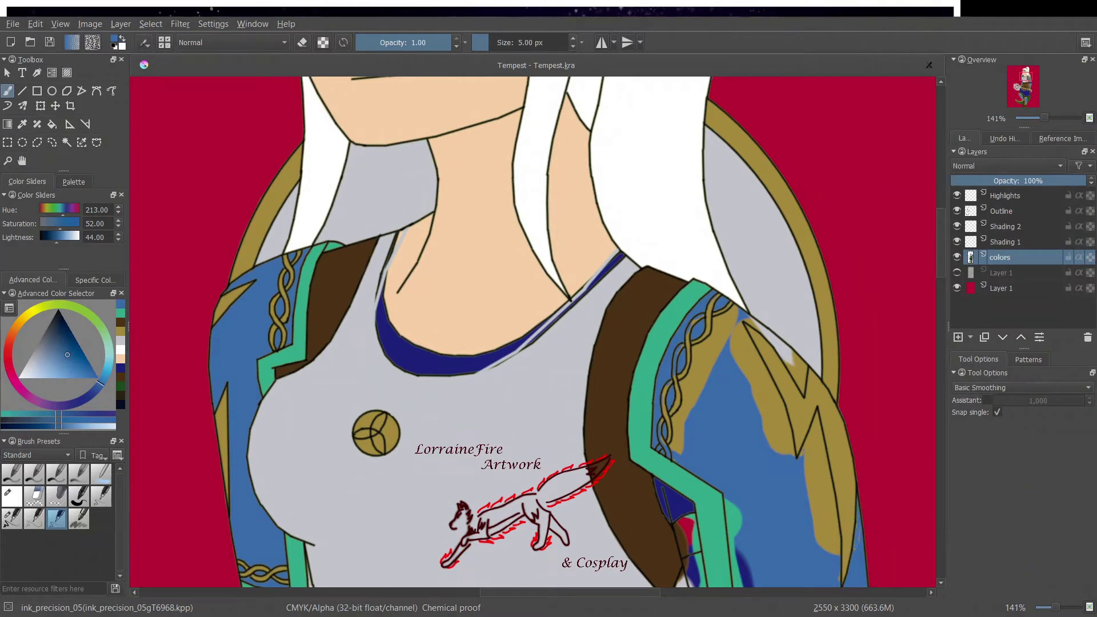
ctrl+click(671, 451)
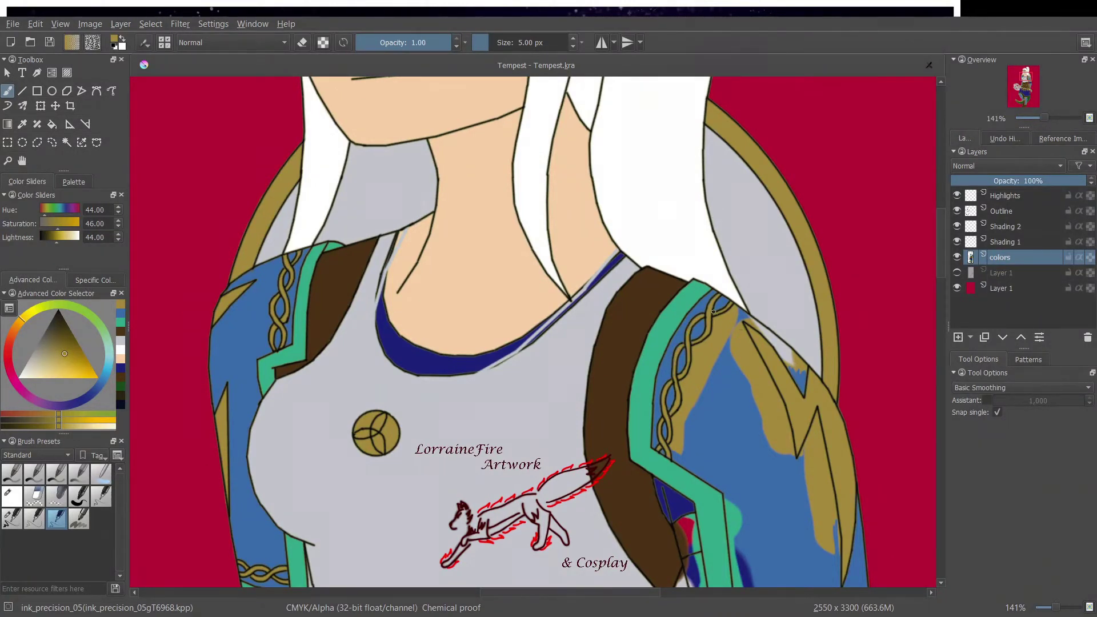
- Cover the gold spill around the sleeve's braid and large lightning bolt with blue, using the 10 px ink pen
click(118, 307)
click(100, 496)
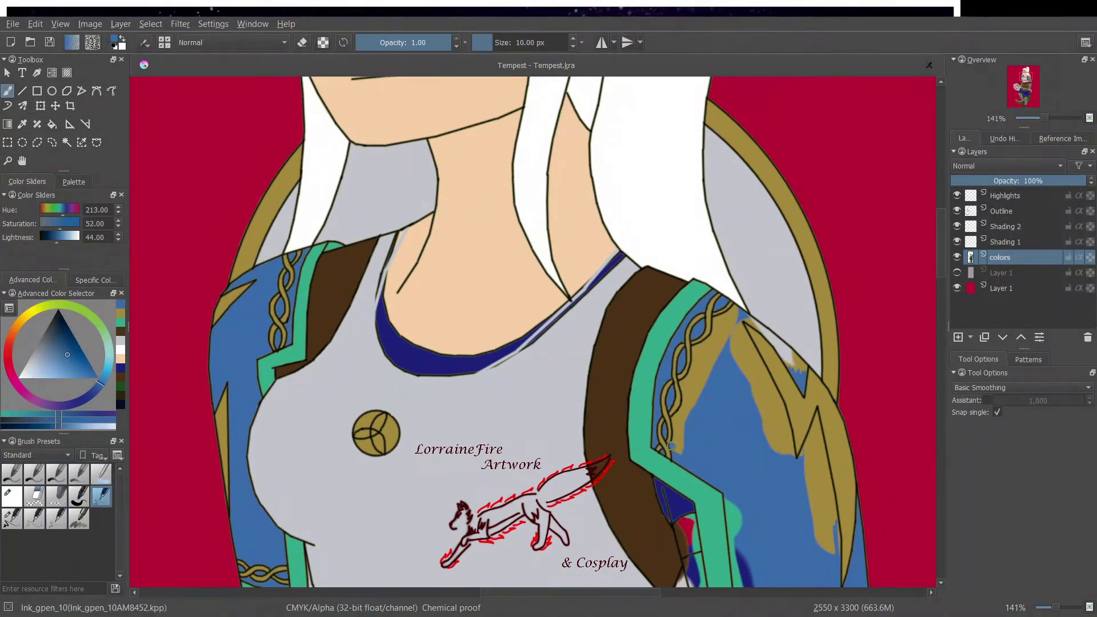
mouse_move(673, 420)
mouse_down()
mouse_move(696, 354)
mouse_move(737, 307)
mouse_move(681, 432)
mouse_up()
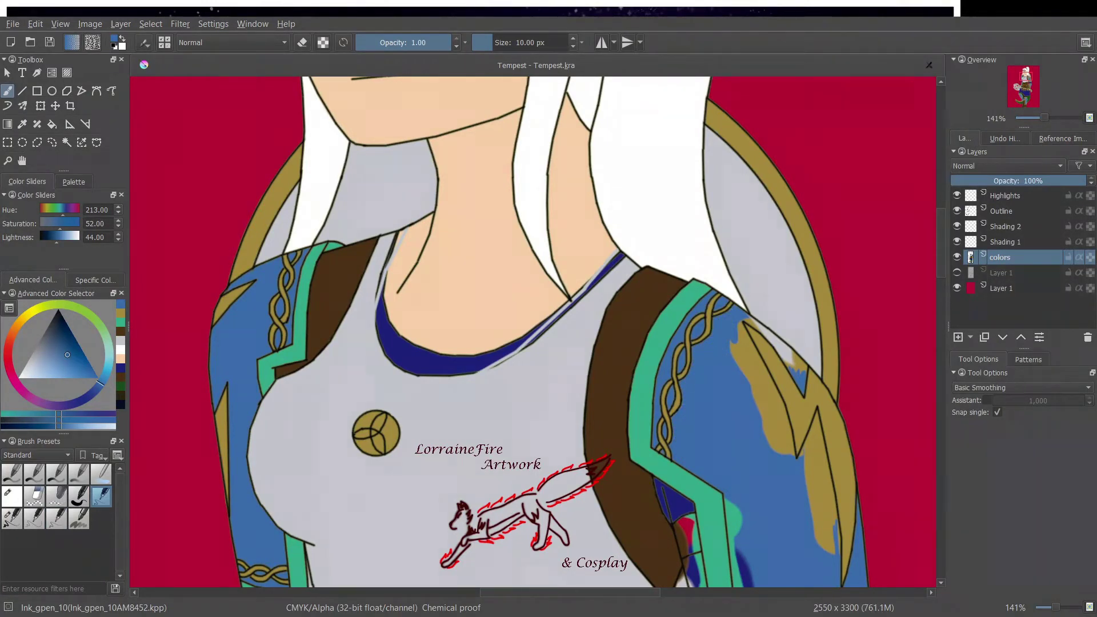
mouse_move(746, 323)
mouse_down()
mouse_move(783, 406)
mouse_move(794, 462)
mouse_move(721, 323)
mouse_move(771, 402)
mouse_move(816, 421)
mouse_move(813, 454)
mouse_move(839, 556)
mouse_up()
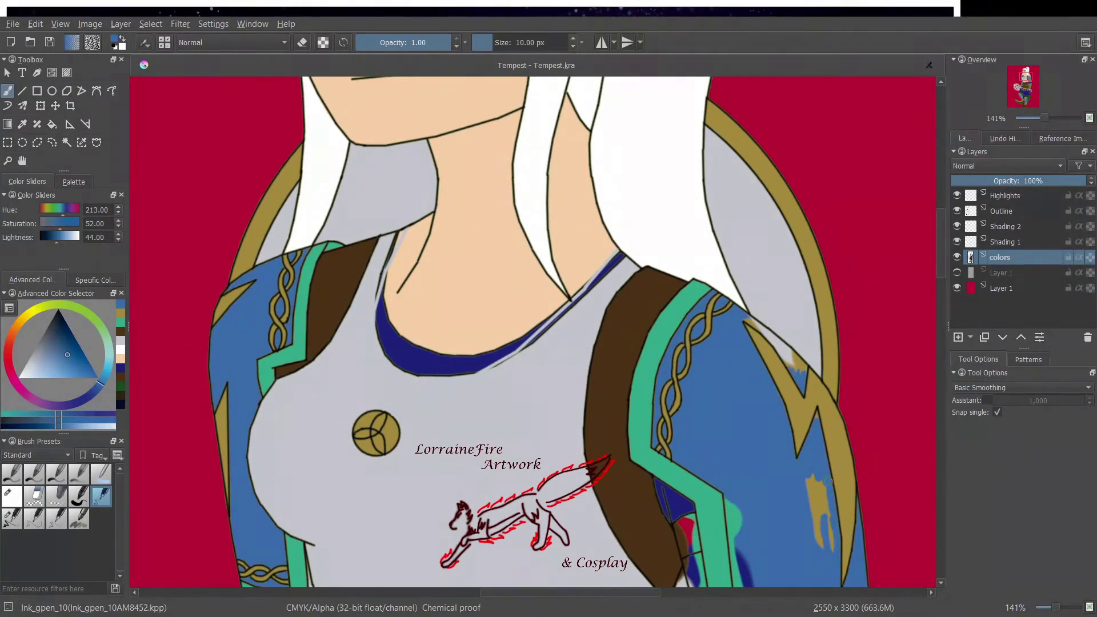
drag(827, 481, 819, 546)
drag(813, 500, 818, 546)
drag(763, 328, 781, 359)
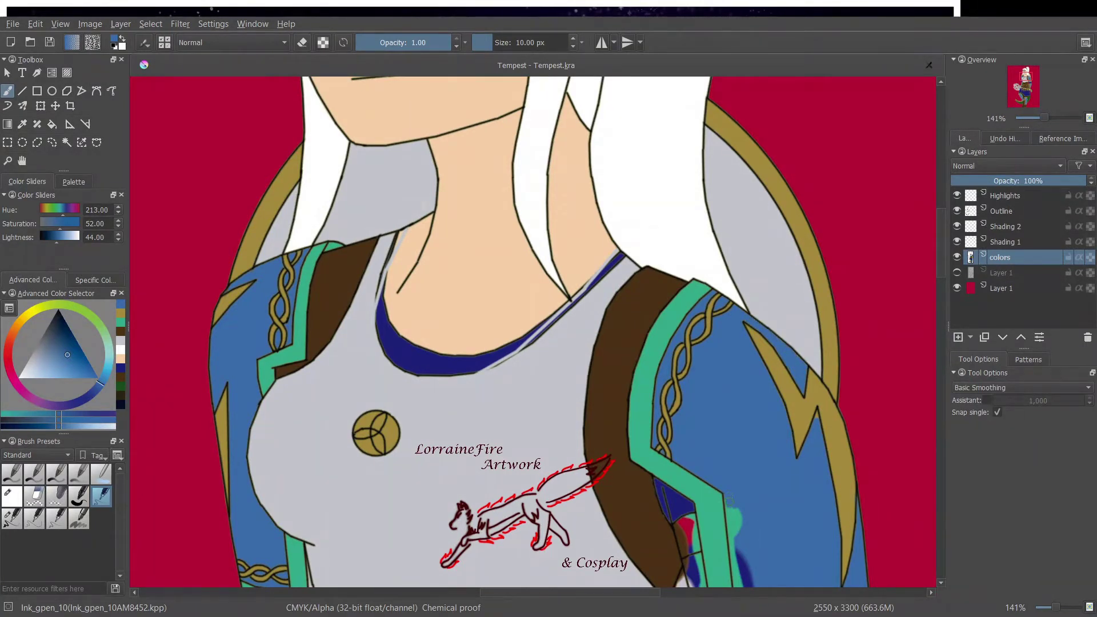
- Paint blue over the teal and navy spill beside the angled trim, and fill the small underarm strap with brown
drag(730, 503, 747, 581)
ctrl+click(690, 570)
mouse_move(696, 555)
mouse_down()
mouse_move(701, 579)
mouse_move(685, 566)
mouse_up()
click(120, 341)
mouse_move(684, 520)
mouse_down()
mouse_move(694, 547)
mouse_move(690, 537)
mouse_up()
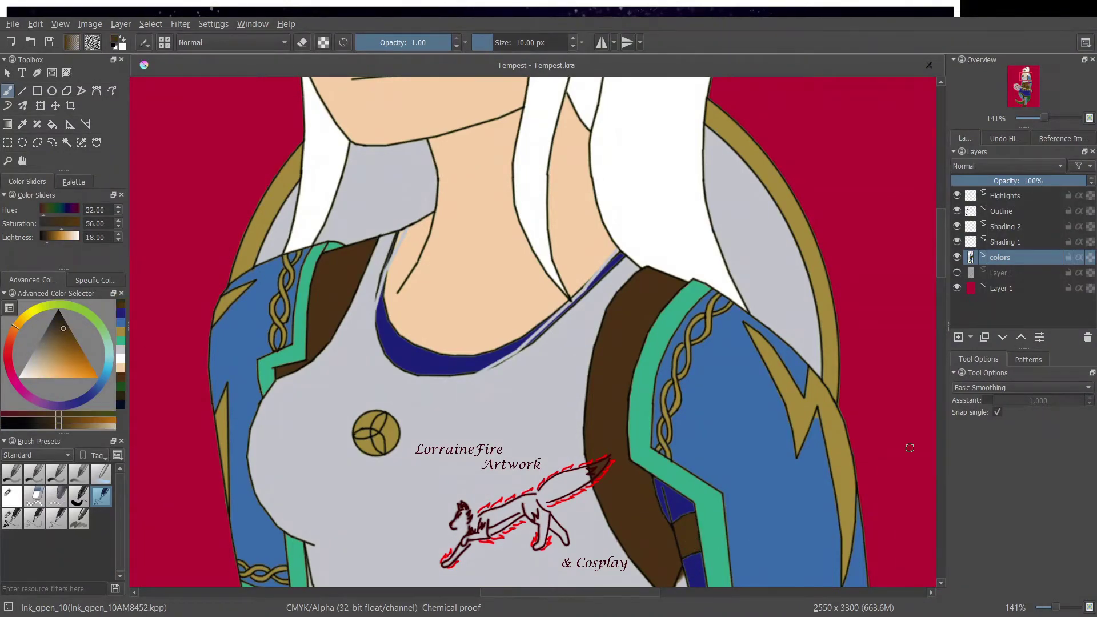
- Touch up the shoulder edge and extend the light gray torso to its outline beside the elbow, using the 5 px precision pen
click(56, 518)
drag(941, 243, 943, 320)
click(121, 332)
click(818, 355)
ctrl+click(810, 373)
click(818, 355)
ctrl+click(529, 259)
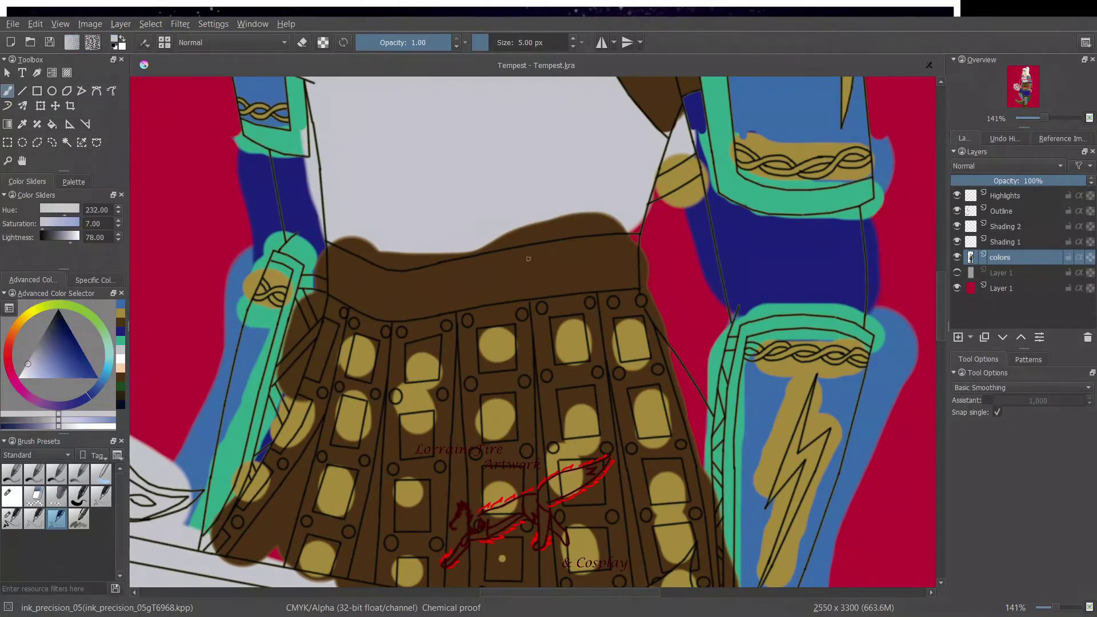
drag(676, 127, 683, 111)
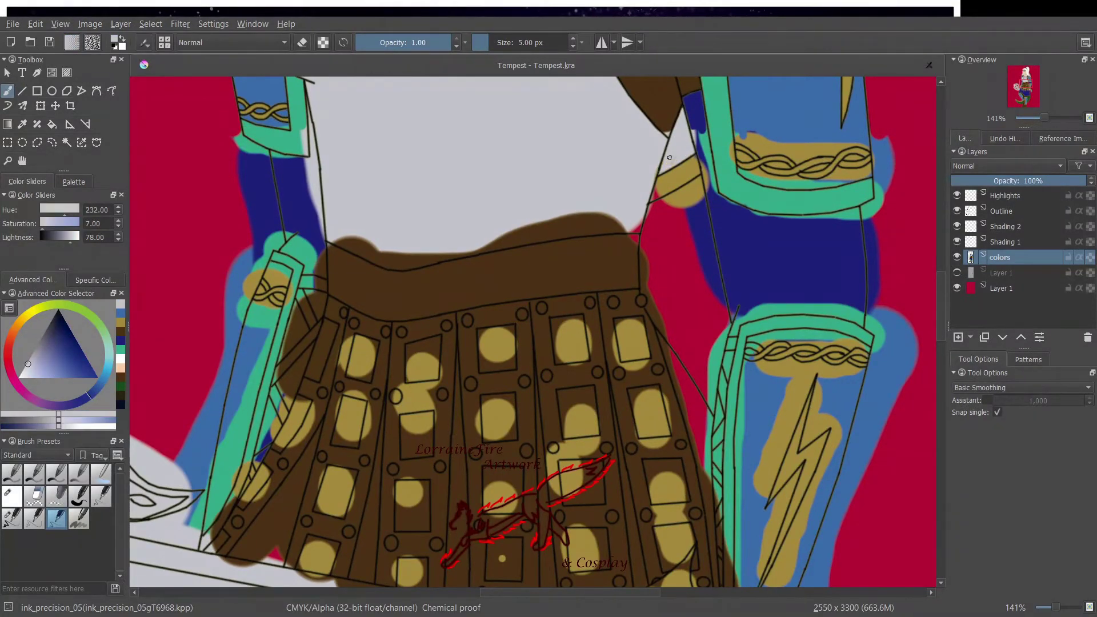
- Bring up the Tempest Colors reference swatches and touch up the belt's ends with dark and medium brown
ctrl+click(664, 119)
click(1062, 138)
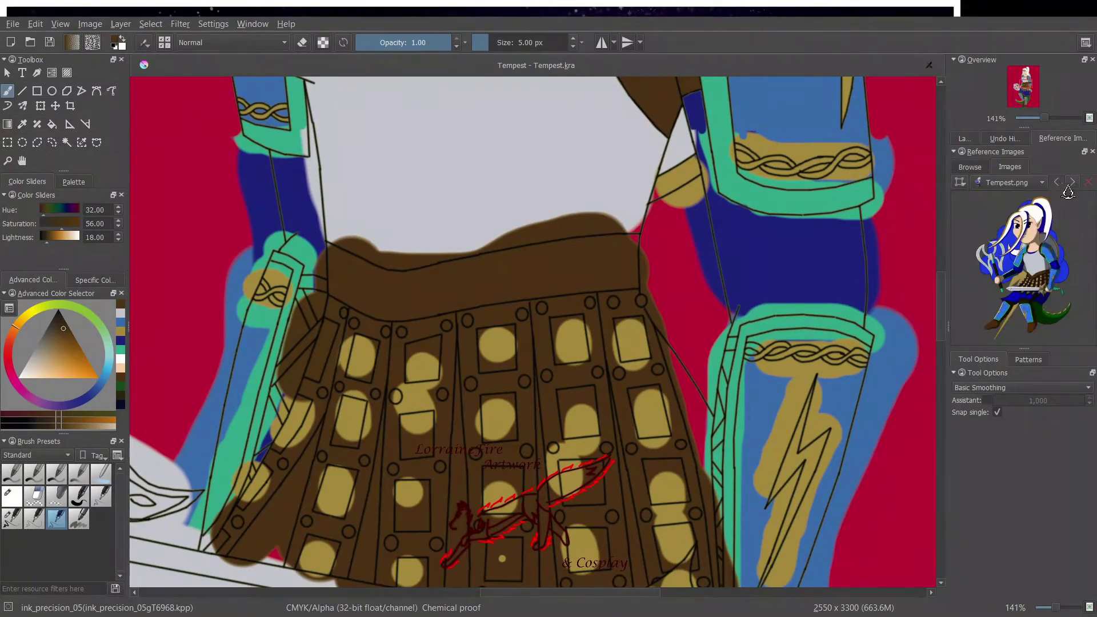
click(1071, 183)
click(120, 406)
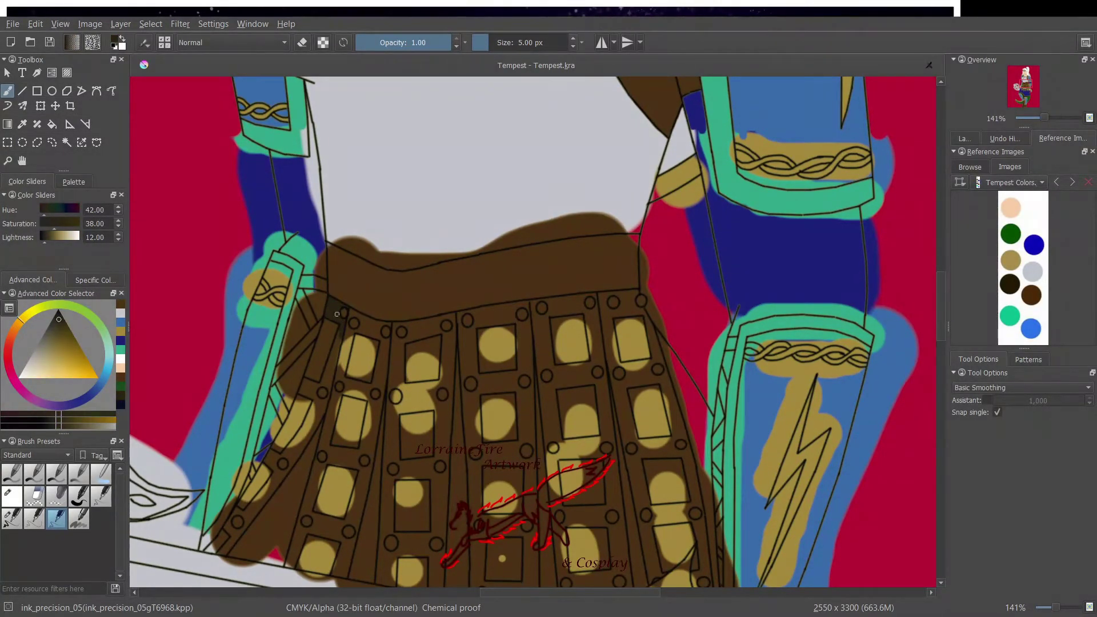
click(338, 315)
key(/)
ctrl+click(634, 240)
click(635, 240)
- Fill the navy undersleeve up to the outlines of the teal cuff and forearm guard, using the 10 px ink pen
ctrl+click(672, 191)
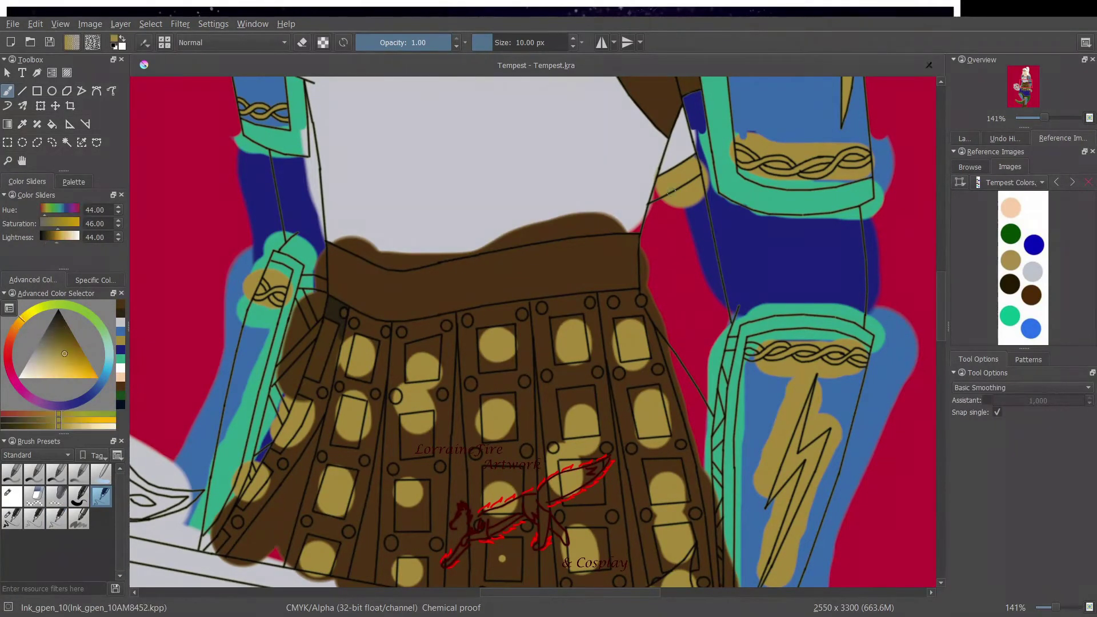
ctrl+click(695, 159)
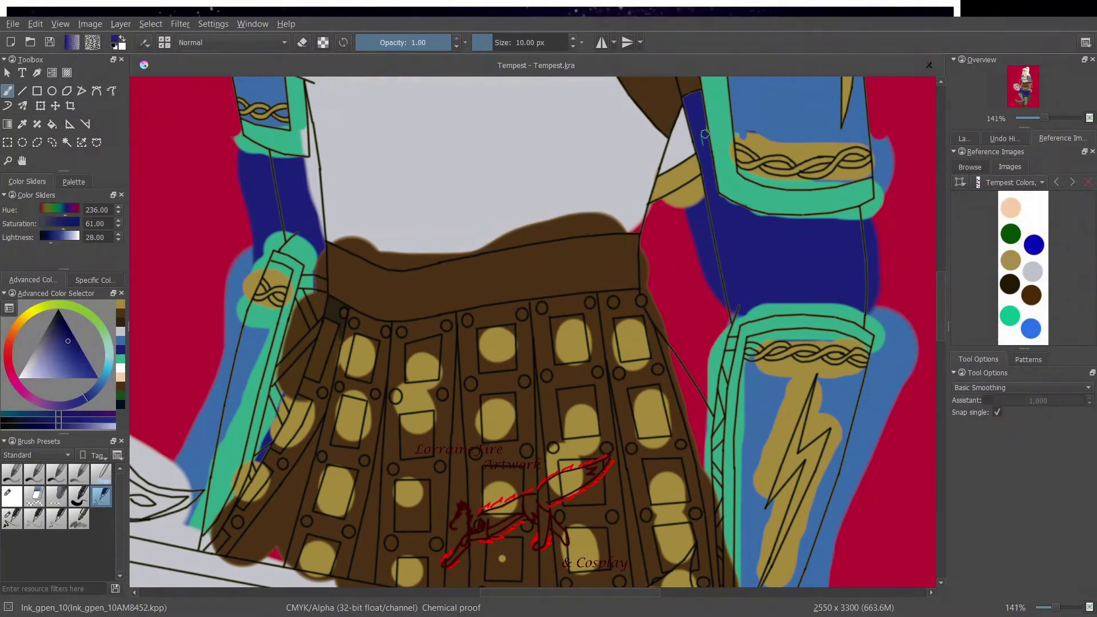
drag(705, 133, 706, 152)
mouse_move(732, 336)
mouse_down()
mouse_move(762, 311)
mouse_move(857, 319)
mouse_move(752, 305)
mouse_up()
drag(723, 199, 857, 220)
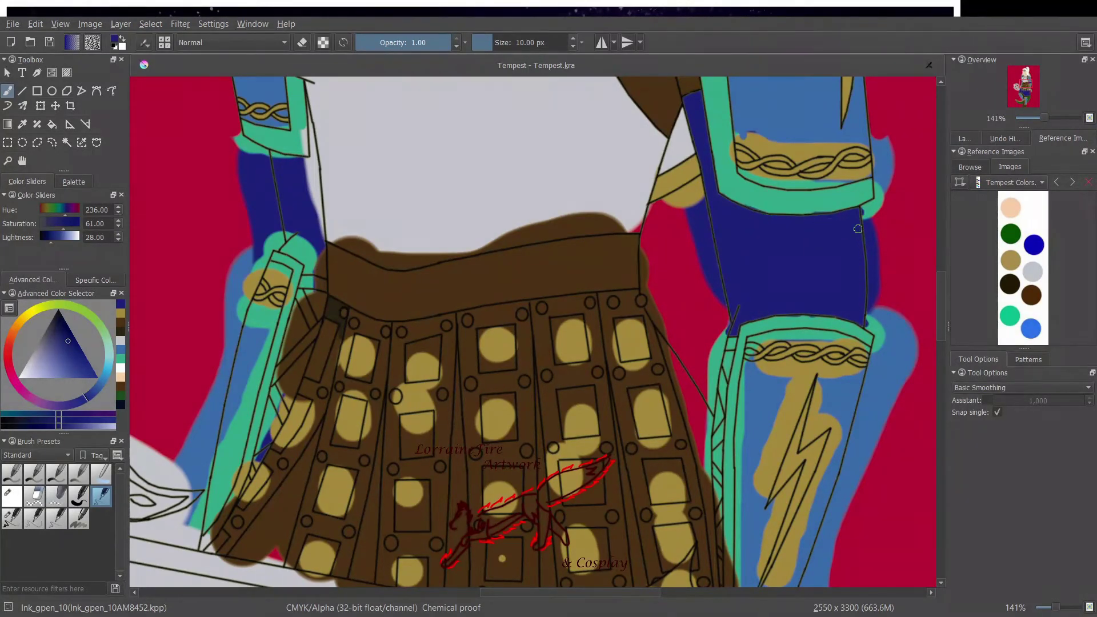
- Fill the belt and the narrow wedge at the skirt's side with dark brown
mouse_move(659, 334)
mouse_down()
mouse_move(709, 420)
mouse_move(708, 479)
mouse_move(712, 389)
mouse_move(668, 206)
mouse_move(709, 273)
mouse_move(706, 319)
mouse_up()
scroll(708, 479, down, 5)
ctrl+click(714, 469)
mouse_move(634, 89)
mouse_down()
mouse_move(625, 133)
mouse_move(403, 167)
mouse_up()
mouse_move(341, 117)
mouse_down()
mouse_move(329, 101)
mouse_move(406, 154)
mouse_up()
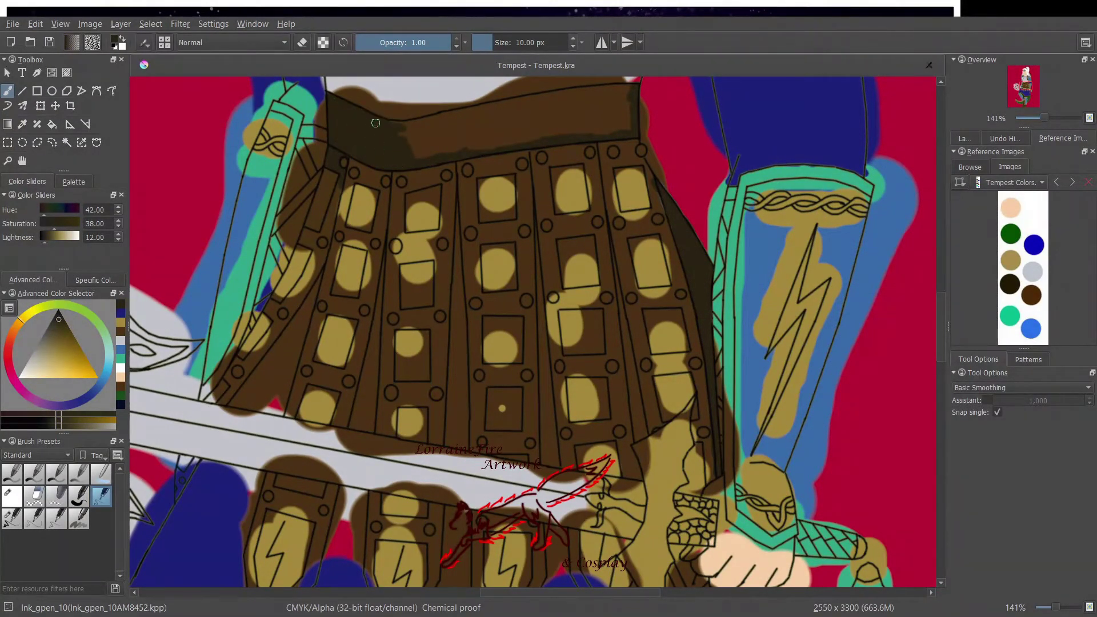
scroll(506, 222, up, 3)
key(/)
mouse_move(400, 240)
mouse_down()
mouse_move(620, 204)
mouse_move(400, 253)
mouse_move(625, 235)
mouse_move(486, 253)
mouse_up()
click(326, 210)
- Cover the brown spill above the belt's upper outline with the torso's light gray
ctrl+click(366, 188)
mouse_move(341, 199)
mouse_down()
mouse_move(408, 219)
mouse_move(633, 180)
mouse_move(397, 218)
mouse_move(631, 196)
mouse_up()
ctrl+click(417, 239)
ctrl+click(492, 198)
drag(492, 198, 651, 184)
- Paint brown over the gold spill around the plates in the skirt's left-hand columns, using the 10 px ink pen
ctrl+click(339, 273)
click(101, 496)
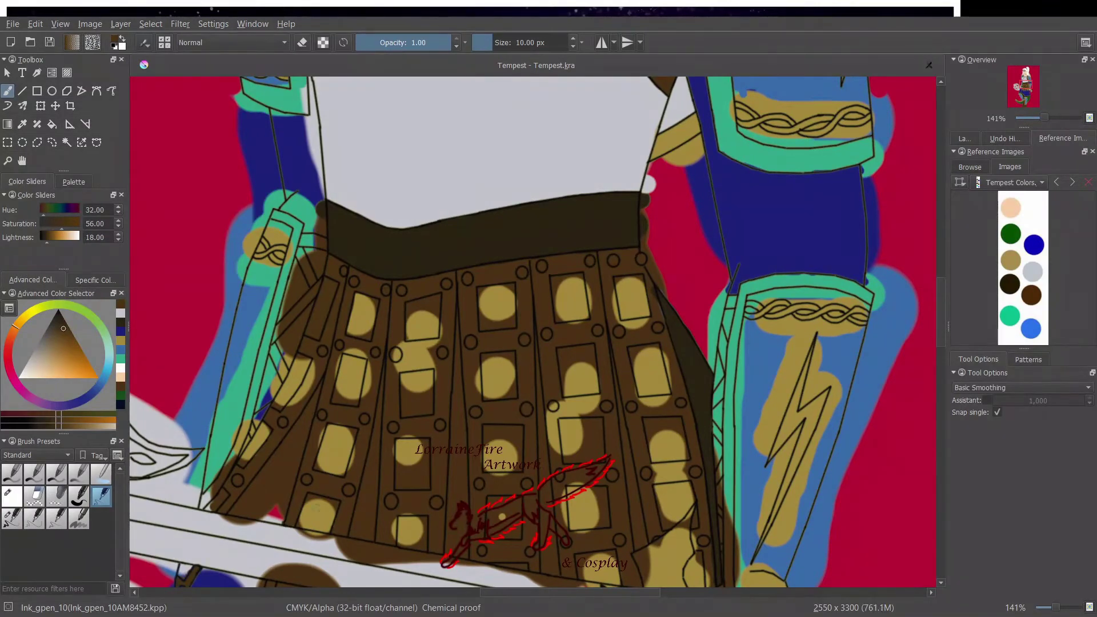
drag(336, 421, 318, 446)
mouse_move(337, 378)
mouse_down()
mouse_move(346, 346)
mouse_move(364, 394)
mouse_up()
drag(294, 401, 313, 371)
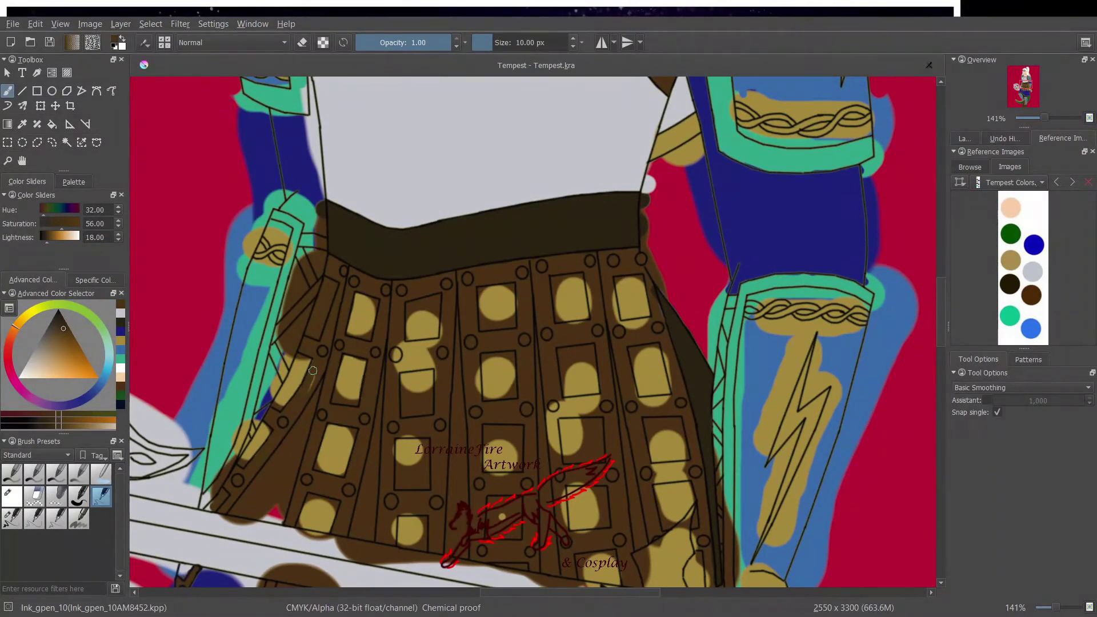
mouse_move(400, 340)
mouse_down()
mouse_move(439, 372)
mouse_move(422, 345)
mouse_move(443, 323)
mouse_move(478, 396)
mouse_up()
drag(395, 537, 409, 507)
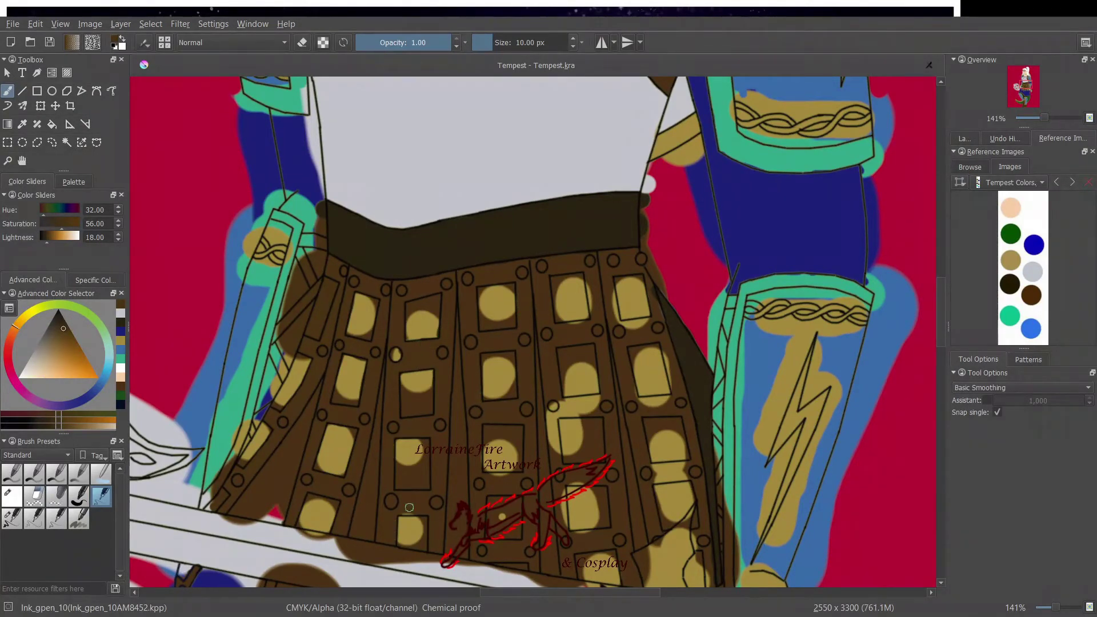
- Paint brown over the gold spill around the plates in the skirt's right-hand columns
mouse_move(591, 285)
mouse_down()
mouse_move(571, 322)
mouse_move(648, 318)
mouse_up()
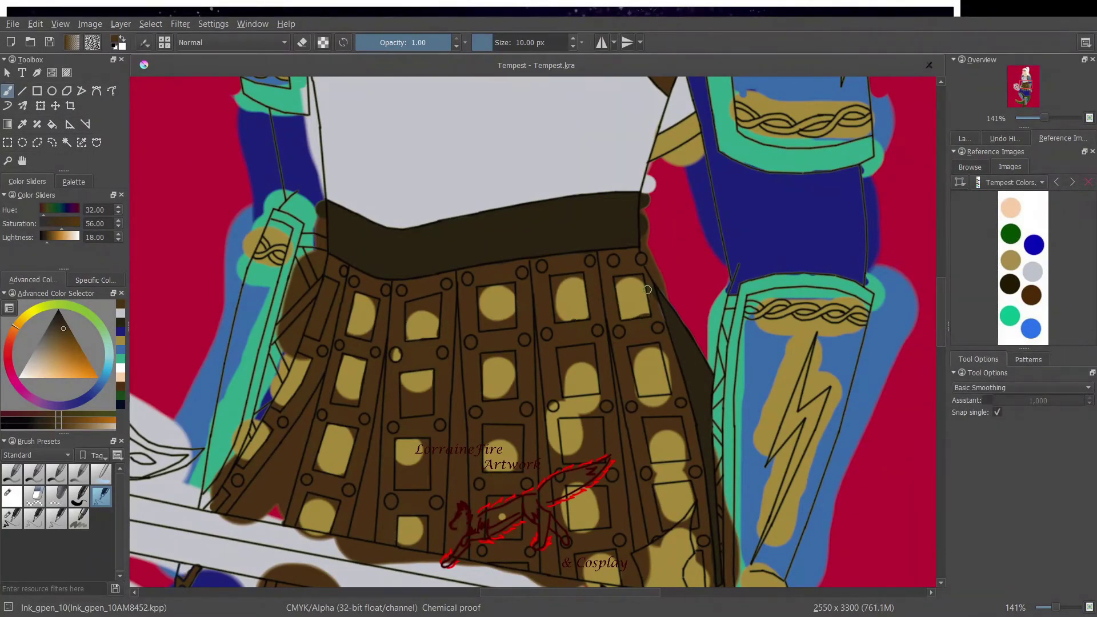
mouse_move(701, 400)
mouse_down()
mouse_move(594, 397)
mouse_move(548, 411)
mouse_move(583, 532)
mouse_up()
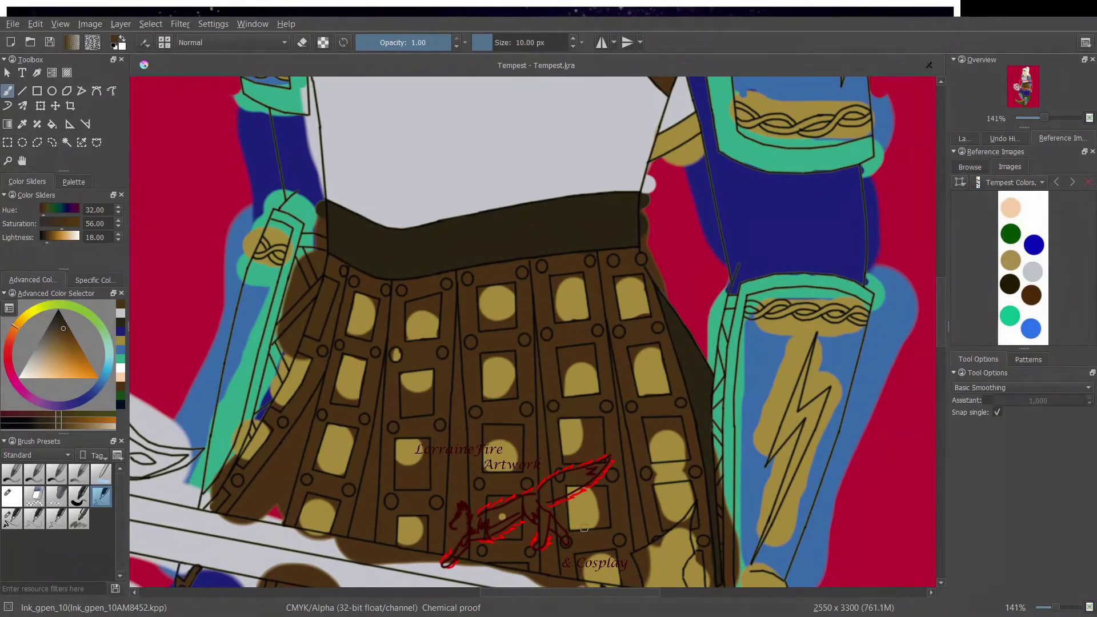
drag(657, 471, 667, 481)
mouse_move(702, 535)
mouse_down()
mouse_move(690, 582)
mouse_move(708, 579)
mouse_up()
- Fill the triangular gap between the skirt's outer strips with navy
click(120, 332)
mouse_move(229, 510)
mouse_down()
mouse_move(270, 522)
mouse_move(285, 505)
mouse_move(320, 381)
mouse_move(237, 506)
mouse_move(278, 457)
mouse_move(284, 480)
mouse_move(271, 507)
mouse_move(227, 505)
mouse_move(321, 369)
mouse_up()
ctrl+click(230, 505)
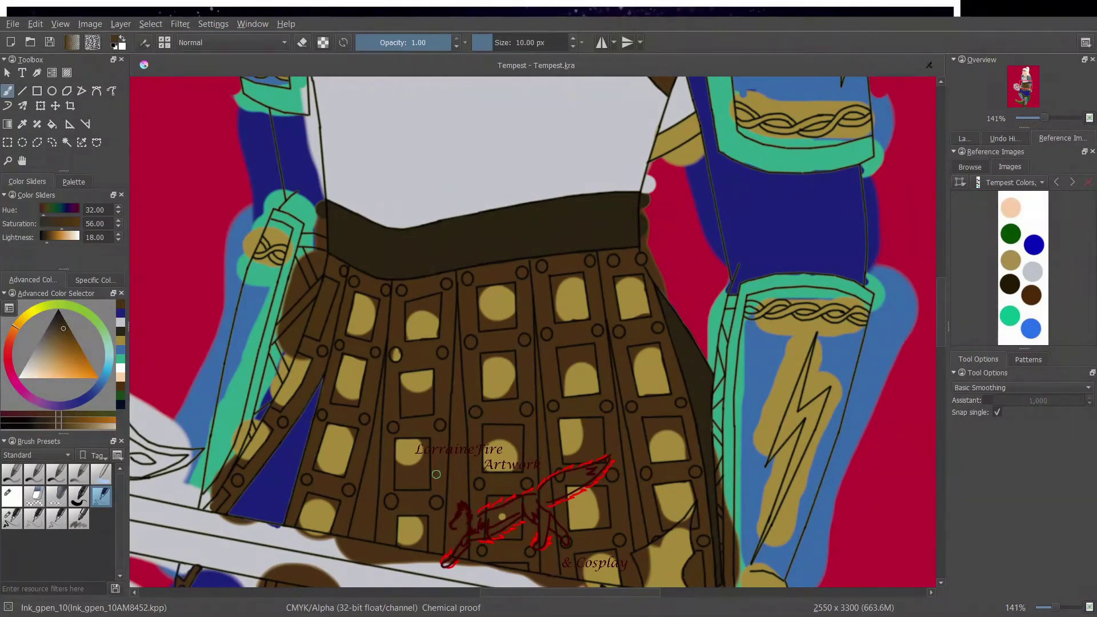
- Fill the undersleeve between the torso and the other arm's teal cuff with navy down to the belt
ctrl+click(310, 347)
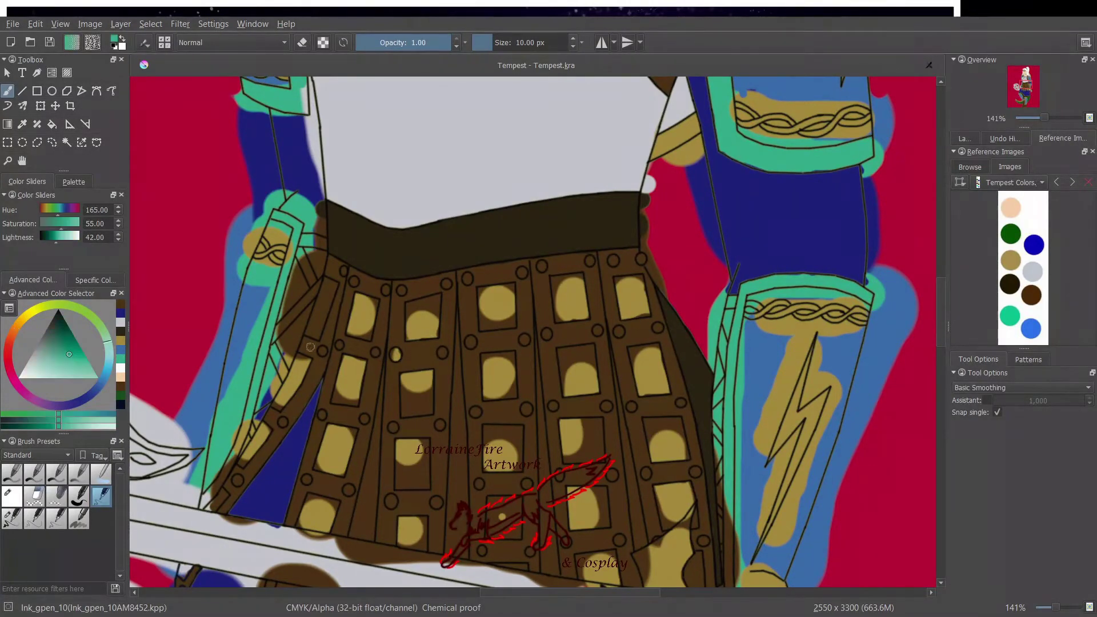
ctrl+click(811, 167)
scroll(303, 174, up, 3)
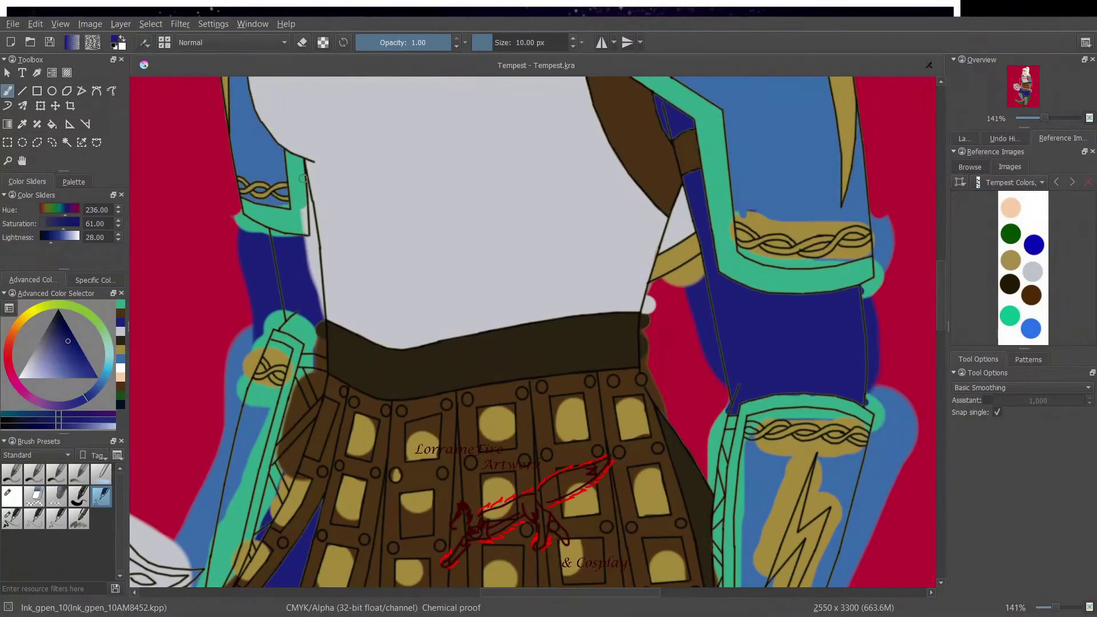
mouse_move(303, 175)
mouse_down()
mouse_move(319, 312)
mouse_move(319, 288)
mouse_up()
mouse_move(270, 233)
mouse_down()
mouse_move(294, 238)
mouse_move(315, 290)
mouse_up()
mouse_move(323, 352)
mouse_down()
mouse_move(319, 334)
mouse_move(322, 343)
mouse_move(283, 332)
mouse_move(301, 323)
mouse_up()
- Fill the corner of that sleeve's teal cuff to its outlines, correcting its edges with navy and blue
ctrl+click(297, 200)
drag(301, 179, 304, 231)
click(121, 314)
click(301, 238)
click(121, 313)
click(301, 228)
click(121, 359)
click(287, 206)
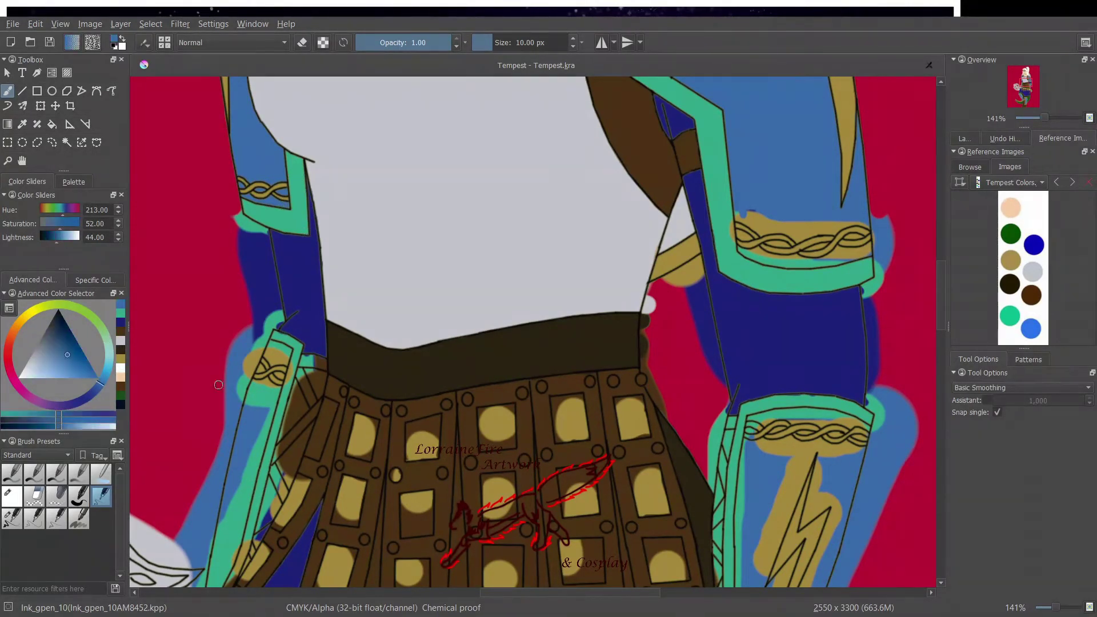
- Touch up the forearm guard's upper corner in teal and fill the straps beside the skirt with brown
click(121, 314)
click(280, 336)
ctrl+click(318, 367)
mouse_move(307, 357)
mouse_down()
mouse_move(316, 361)
mouse_move(300, 379)
mouse_up()
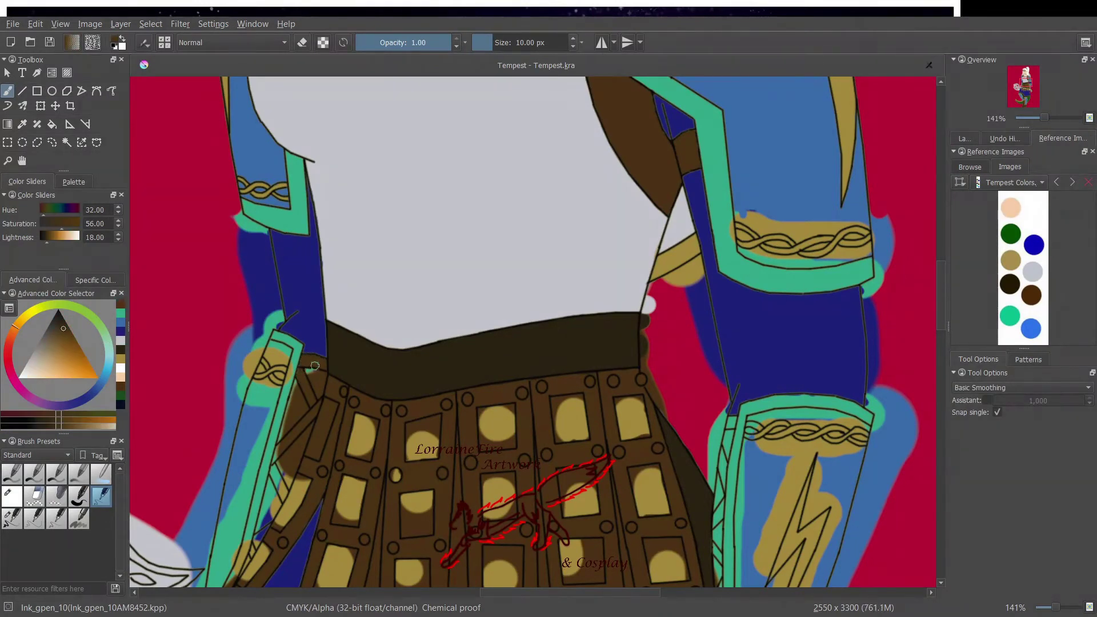
drag(281, 456, 277, 485)
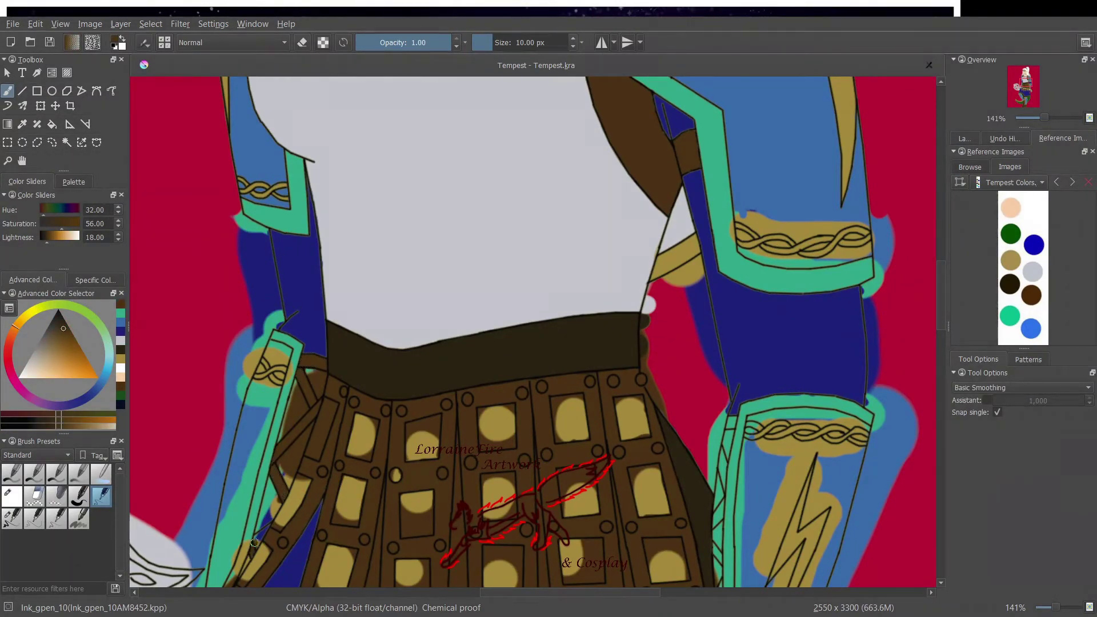
drag(254, 543, 257, 541)
- Fill the small gap beneath the strap at the belt's end with navy
ctrl+click(270, 517)
drag(307, 371, 318, 394)
ctrl+click(332, 386)
- Fill the inside of the forearm guard beside the skirt with blue and its long edge trim with teal
click(122, 330)
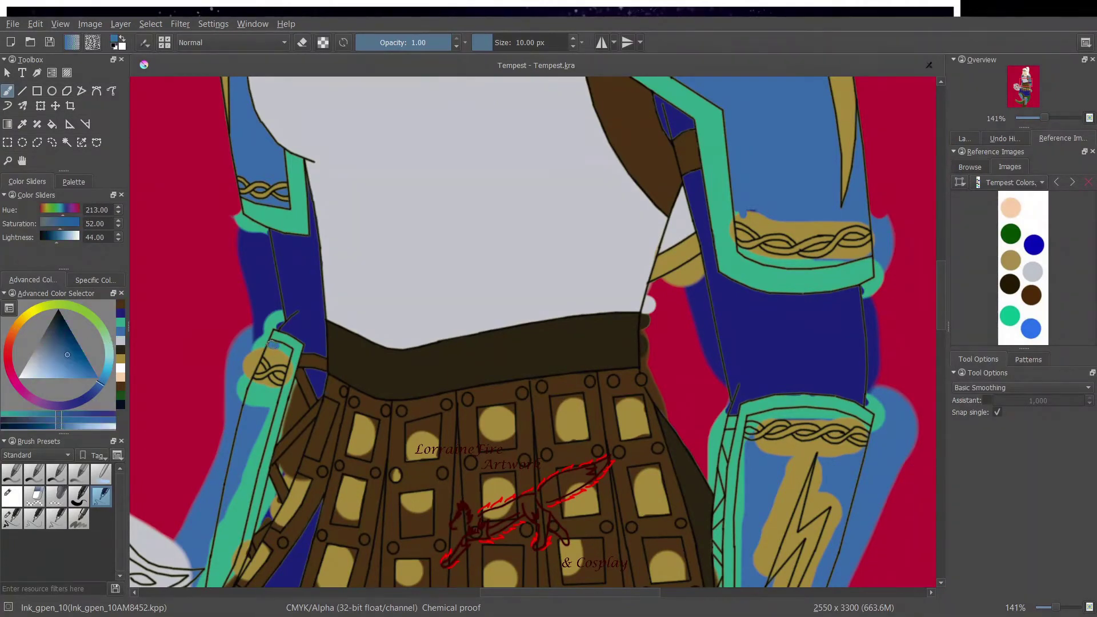
mouse_move(285, 362)
mouse_down()
mouse_move(270, 351)
mouse_move(278, 386)
mouse_move(251, 403)
mouse_move(262, 396)
mouse_up()
mouse_move(209, 584)
mouse_down()
mouse_move(237, 534)
mouse_move(258, 451)
mouse_move(222, 543)
mouse_up()
click(120, 331)
drag(230, 587, 246, 550)
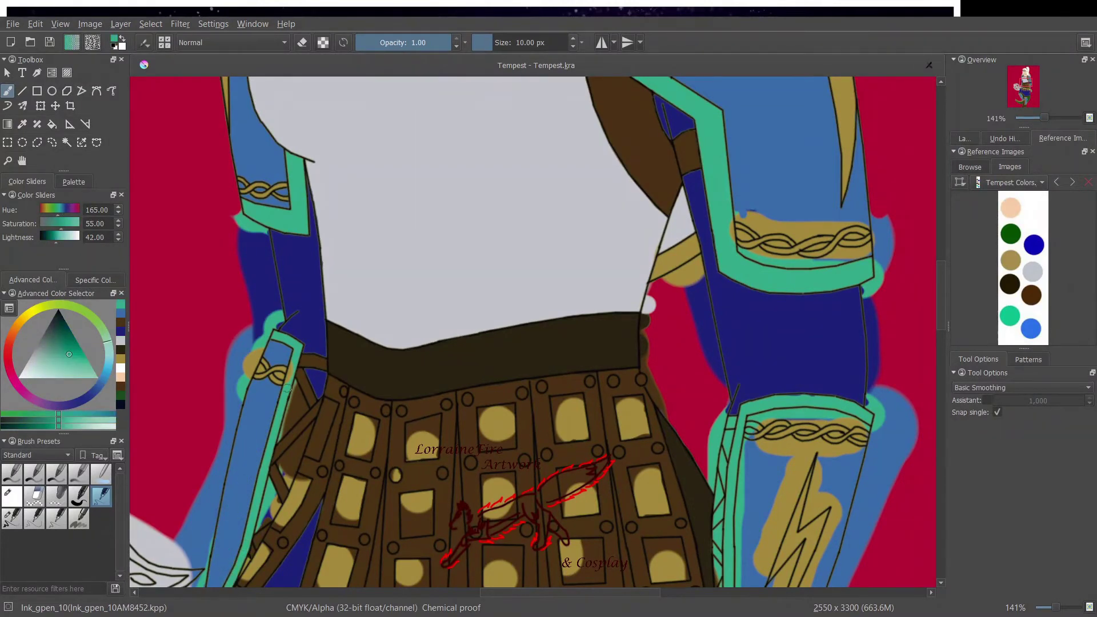
- Fill the gaps between the crossed straps beside the forearm guard with navy, finishing with the 5 px precision pen
click(120, 324)
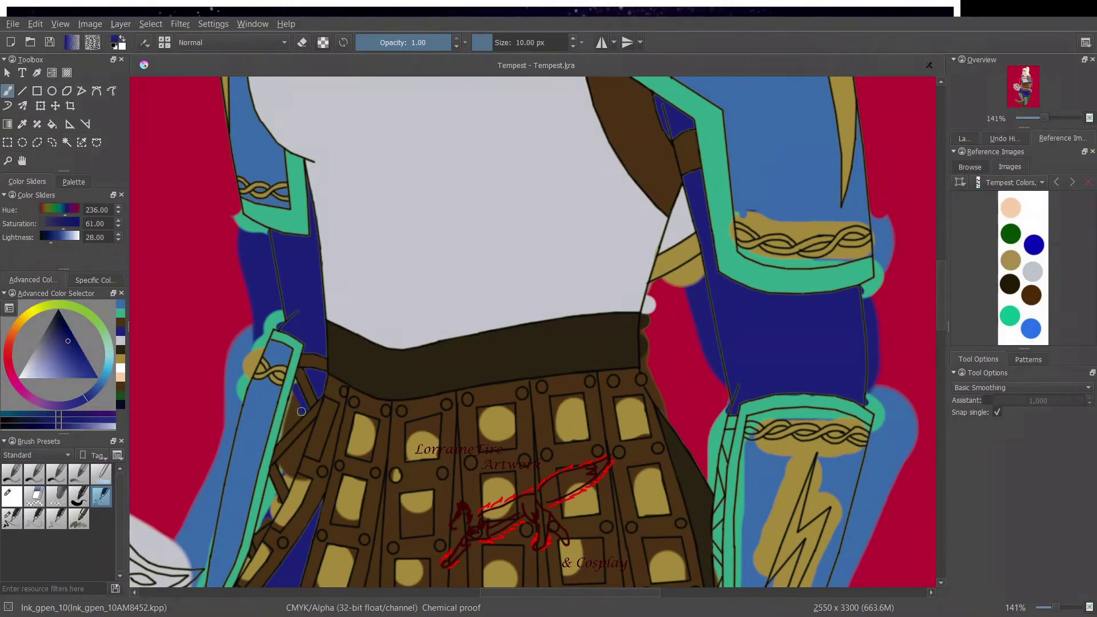
drag(291, 412, 295, 409)
mouse_move(283, 461)
mouse_down()
mouse_move(304, 436)
mouse_move(289, 481)
mouse_move(296, 458)
mouse_up()
click(120, 323)
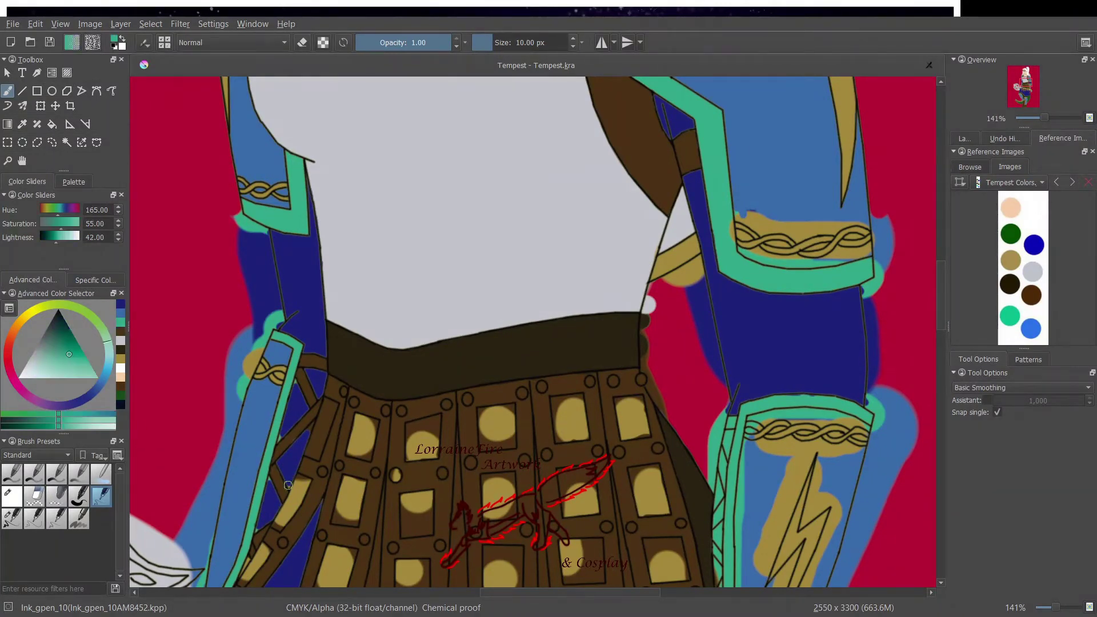
click(120, 313)
click(56, 519)
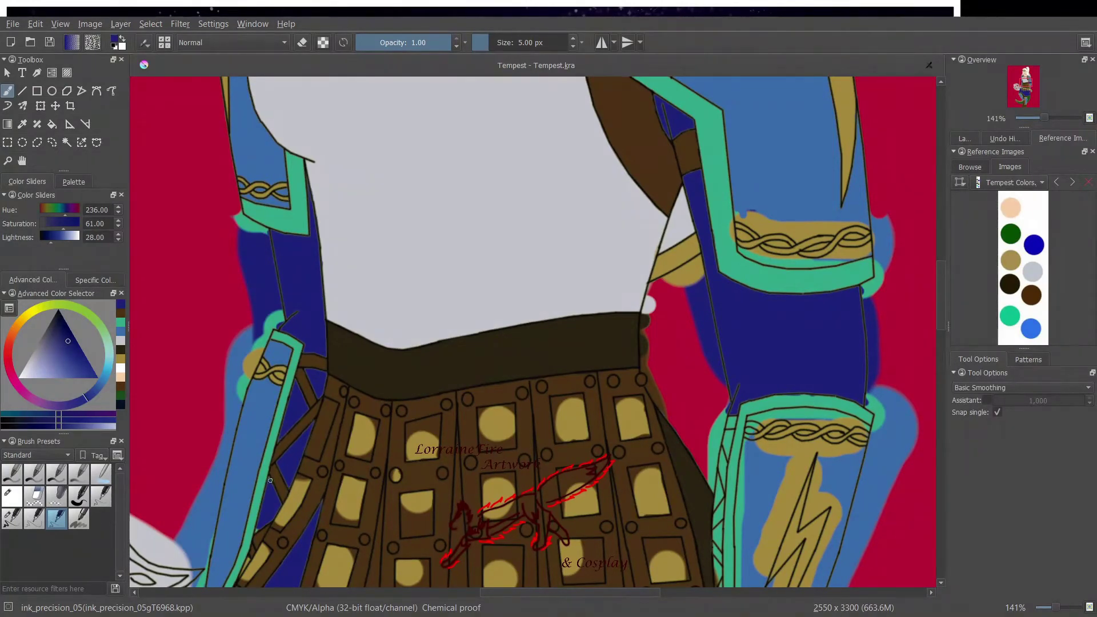
ctrl+click(263, 374)
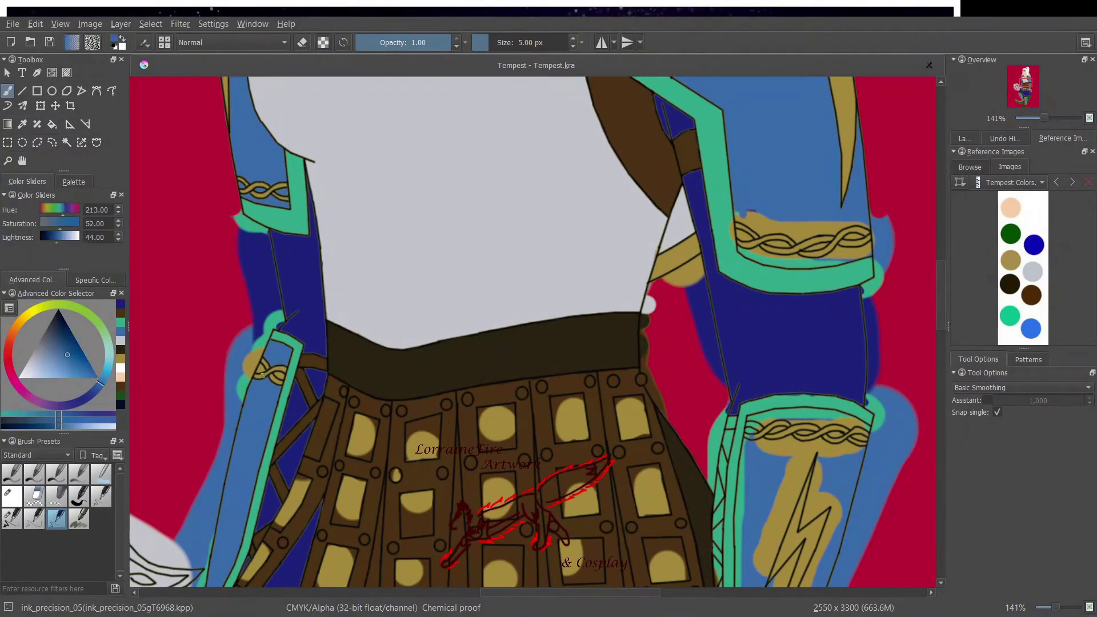
- Tidy the forearm guard's braided band with blue and fill the plates and top stud of the skirt's outermost strip with gold
mouse_move(277, 372)
mouse_down()
mouse_move(328, 412)
mouse_move(314, 432)
mouse_up()
ctrl+click(309, 421)
click(101, 498)
ctrl+click(358, 433)
click(343, 392)
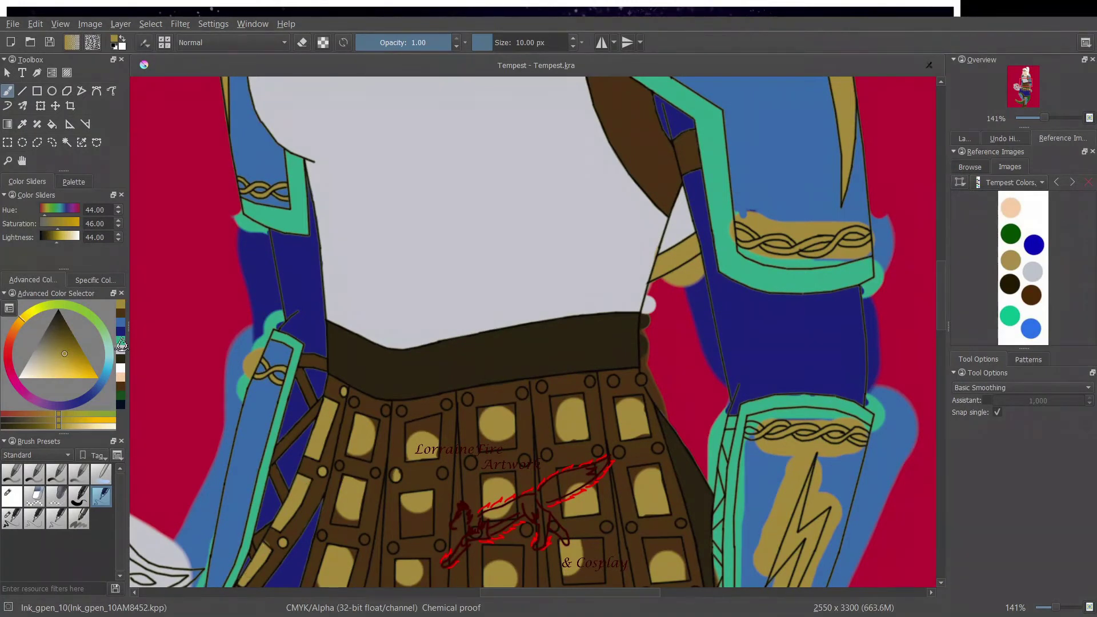
- Paint blue around the braided gold trim above the large sleeve's teal hem, leaving only the braid gold
ctrl+click(266, 547)
ctrl+click(303, 196)
mouse_move(731, 228)
mouse_down()
mouse_move(747, 255)
mouse_move(823, 264)
mouse_move(860, 246)
mouse_move(778, 259)
mouse_up()
ctrl+click(239, 337)
mouse_move(743, 221)
mouse_down()
mouse_move(797, 232)
mouse_move(866, 225)
mouse_up()
drag(749, 214, 837, 224)
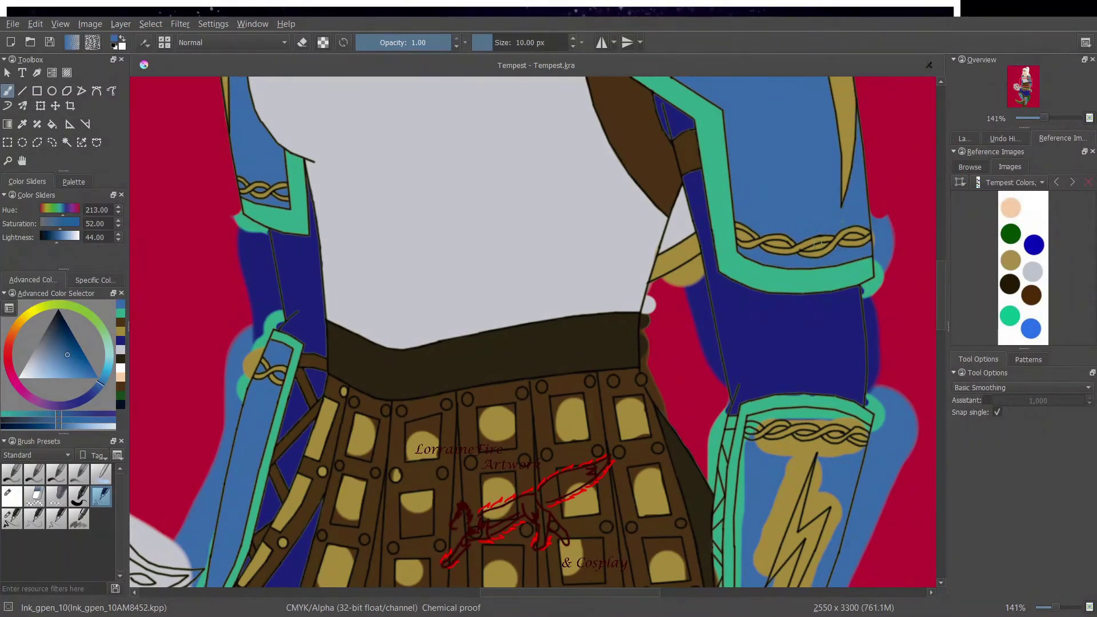
- Touch up the top's side with light grey and erase the spill beside the belt's end and below the gold strap
click(121, 349)
drag(656, 251, 652, 255)
key(e)
drag(653, 299, 645, 380)
mouse_move(671, 282)
mouse_down()
mouse_move(697, 306)
mouse_move(688, 289)
mouse_up()
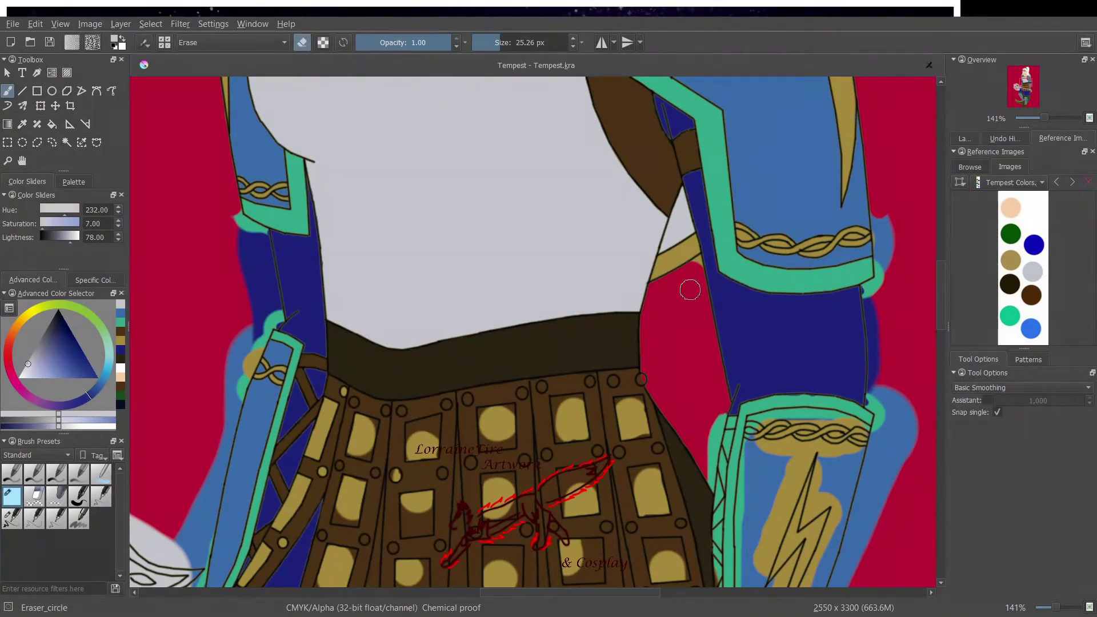
- Touch up the dark panel's edge beside the skirt and fill three studs under the belt's end with gold
click(100, 497)
ctrl+click(700, 475)
drag(699, 475, 686, 455)
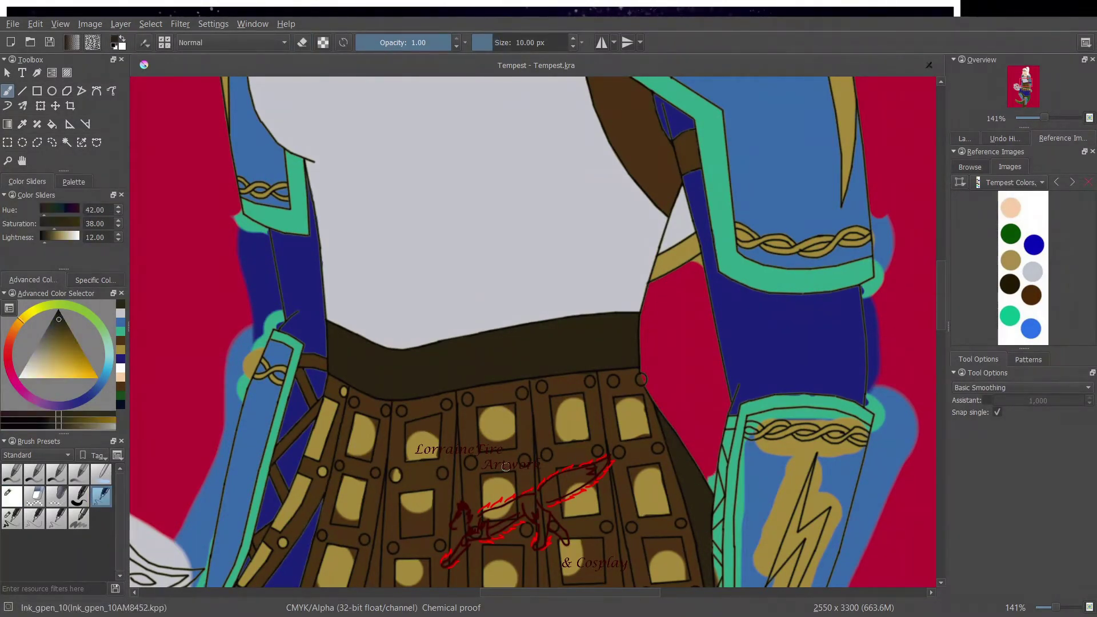
ctrl+click(643, 414)
click(642, 379)
click(613, 380)
click(588, 382)
ctrl+click(600, 382)
click(602, 379)
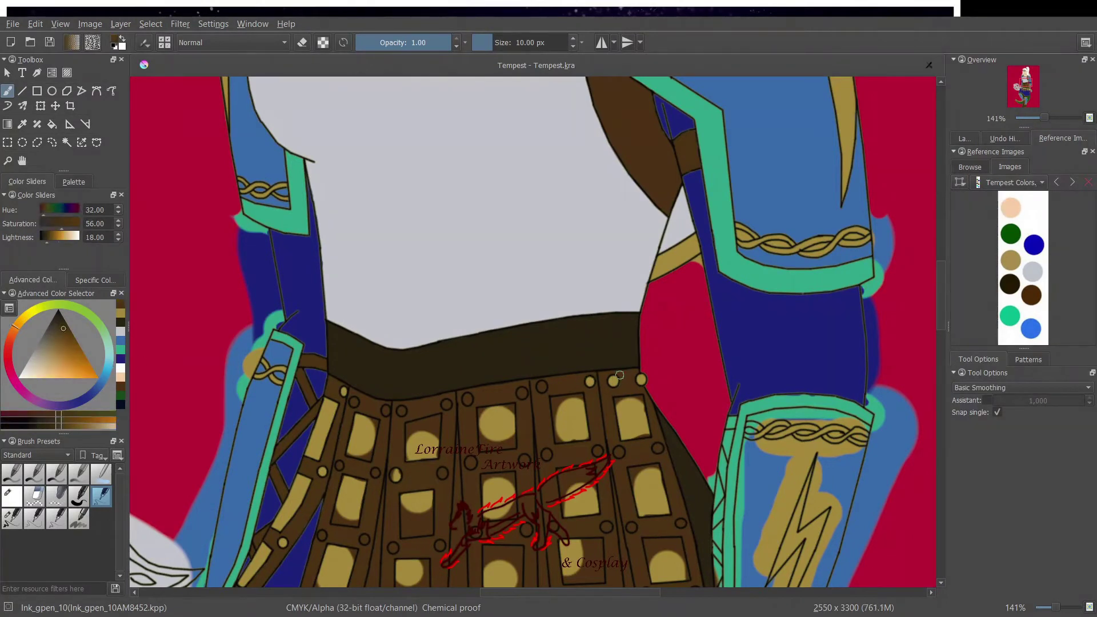
- Erase the colour spilling past the outer outlines of both sleeves, arms and forearm guards
click(123, 330)
click(11, 496)
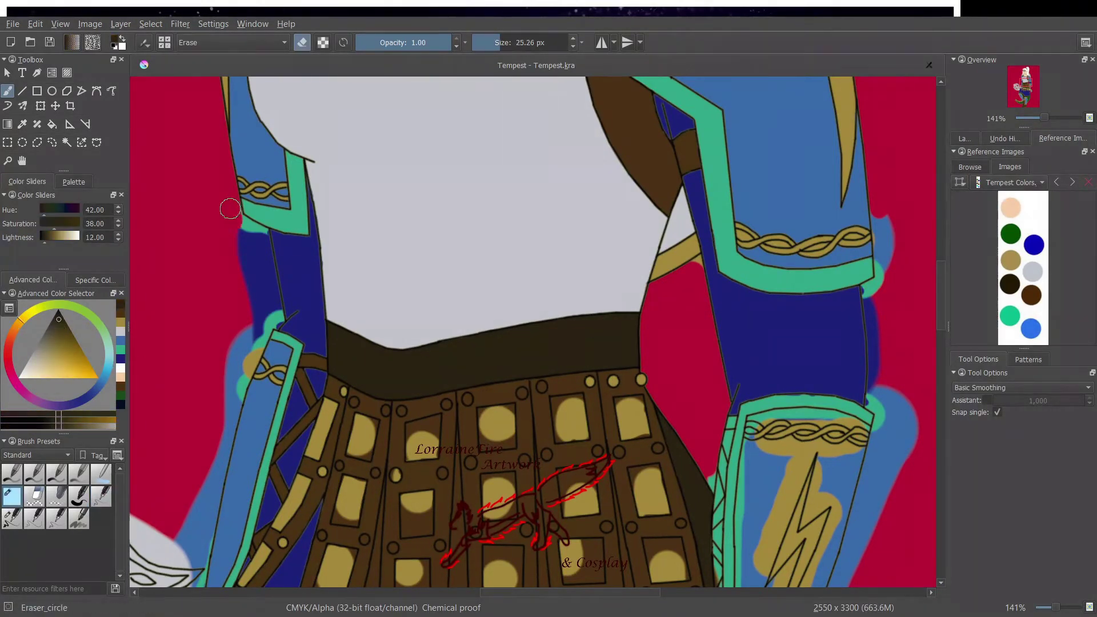
drag(260, 251, 272, 313)
mouse_move(171, 552)
mouse_down()
mouse_move(143, 542)
mouse_move(196, 559)
mouse_move(221, 445)
mouse_move(224, 460)
mouse_up()
mouse_move(244, 240)
mouse_down()
mouse_move(266, 322)
mouse_move(234, 400)
mouse_up()
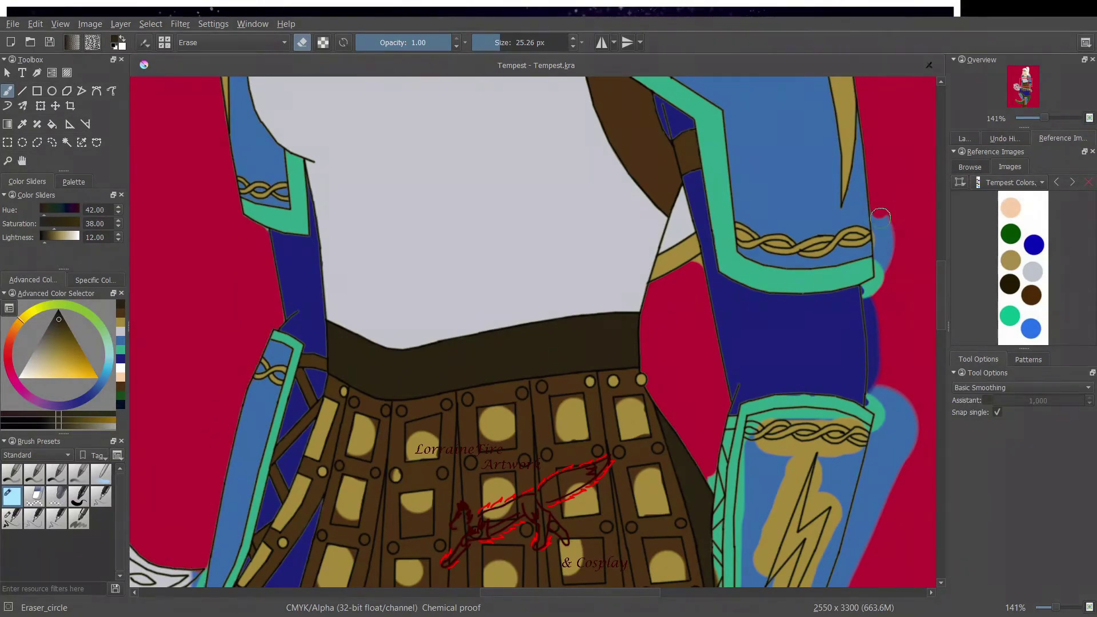
mouse_move(883, 207)
mouse_down()
mouse_move(892, 223)
mouse_move(873, 314)
mouse_up()
mouse_move(848, 579)
mouse_down()
mouse_move(874, 453)
mouse_move(874, 479)
mouse_move(918, 400)
mouse_up()
- Erase the small remaining spills beside the skirt, under the strap and at the weapon's grey tip with the 10 px pen
click(100, 502)
drag(715, 475, 710, 491)
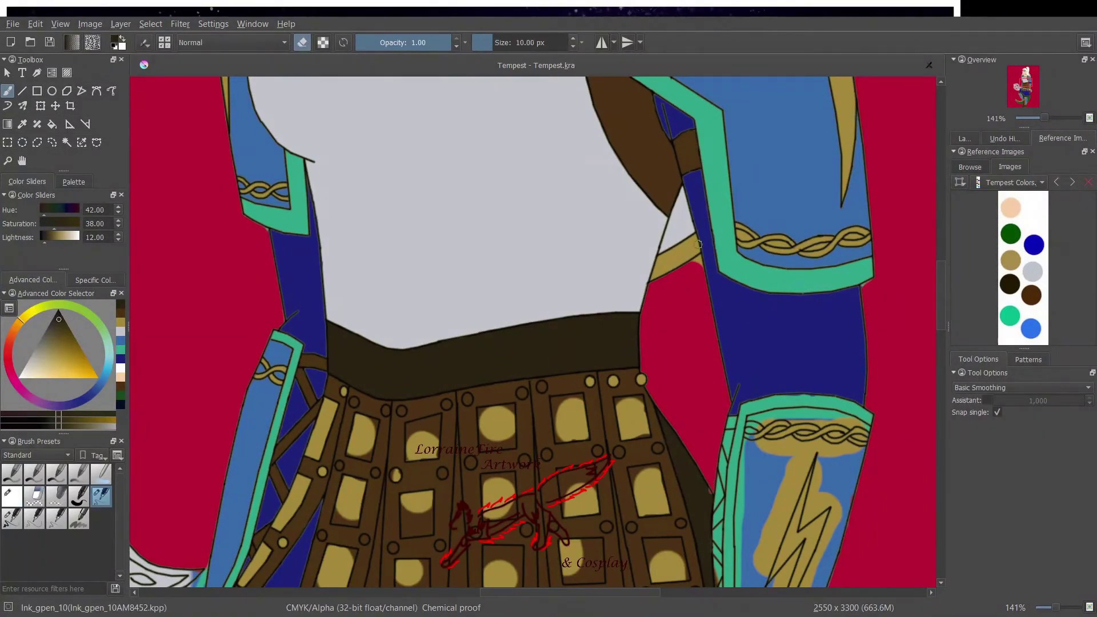
drag(700, 257, 690, 268)
mouse_move(205, 561)
mouse_down()
mouse_move(194, 584)
mouse_move(196, 573)
mouse_up()
key(slash)
ctrl+click(186, 577)
key(slash)
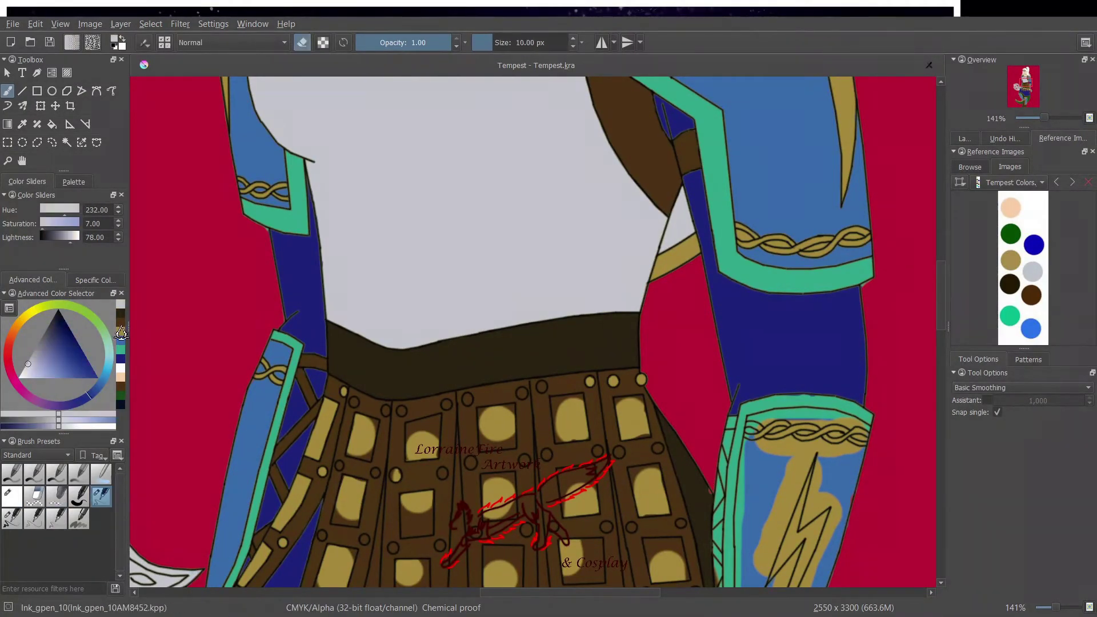
- Fill the plates and upper studs of the skirt's second strip with gold
ctrl+click(220, 566)
ctrl+click(322, 472)
click(339, 466)
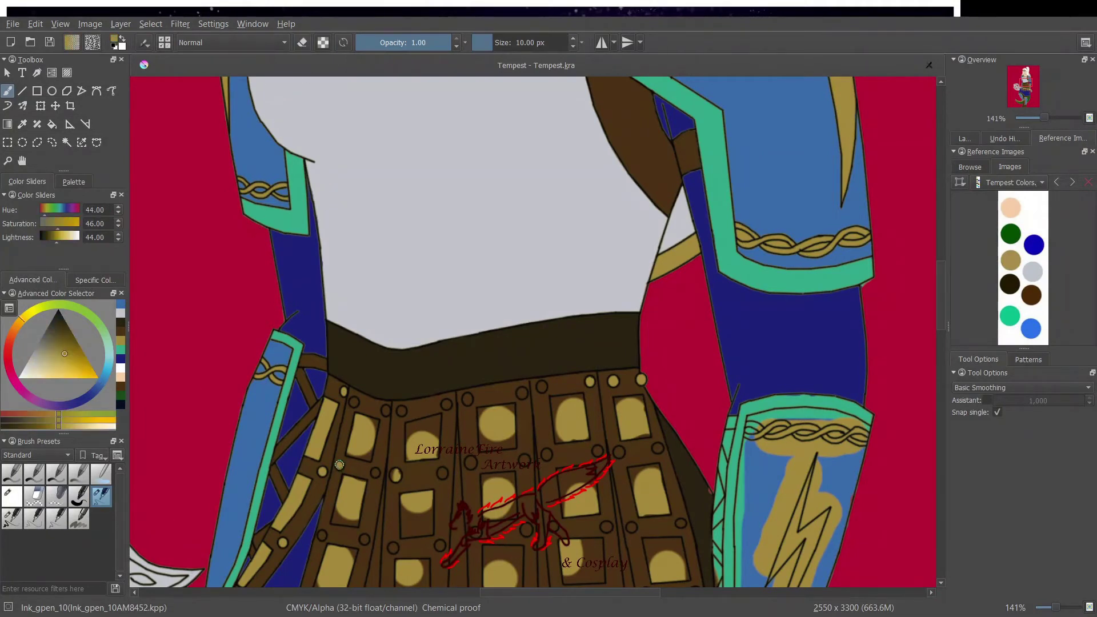
click(376, 473)
click(387, 410)
click(355, 402)
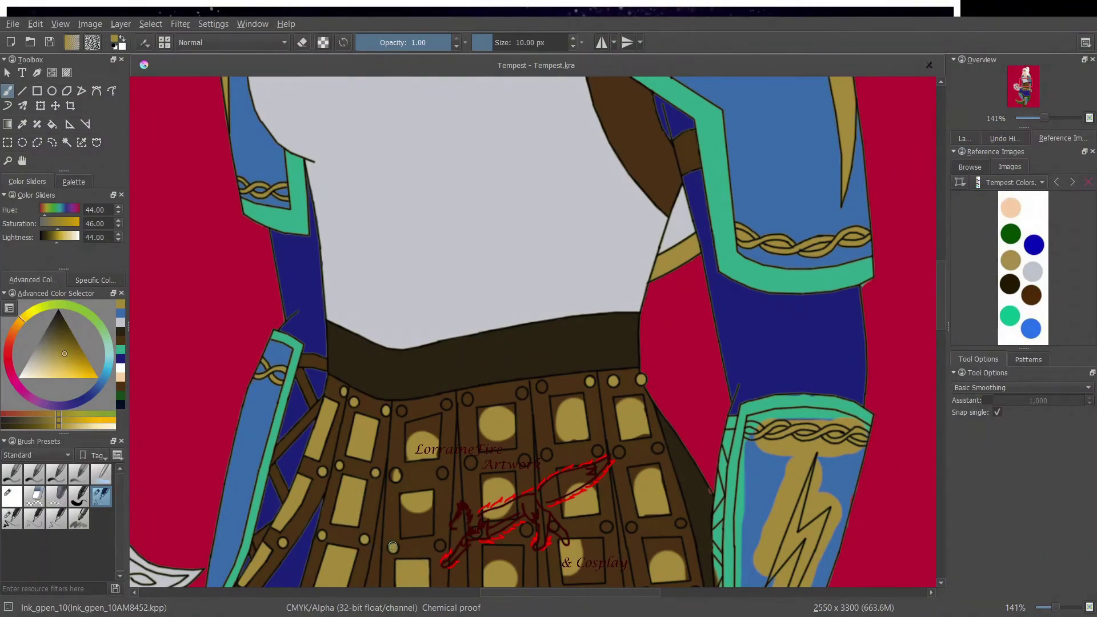
- Fill the narrow area between the skirt and the large forearm guard with navy and touch up the dark panel's edge
scroll(619, 452, down, 6)
scroll(958, 325, up, 5)
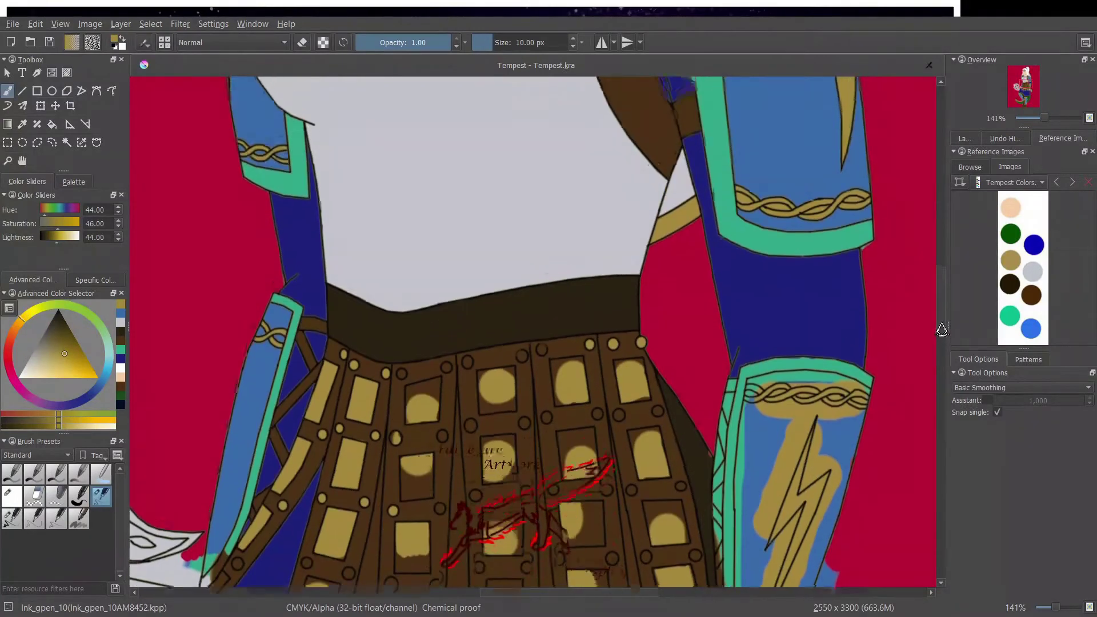
click(56, 519)
key(e)
key(slash)
ctrl+click(789, 314)
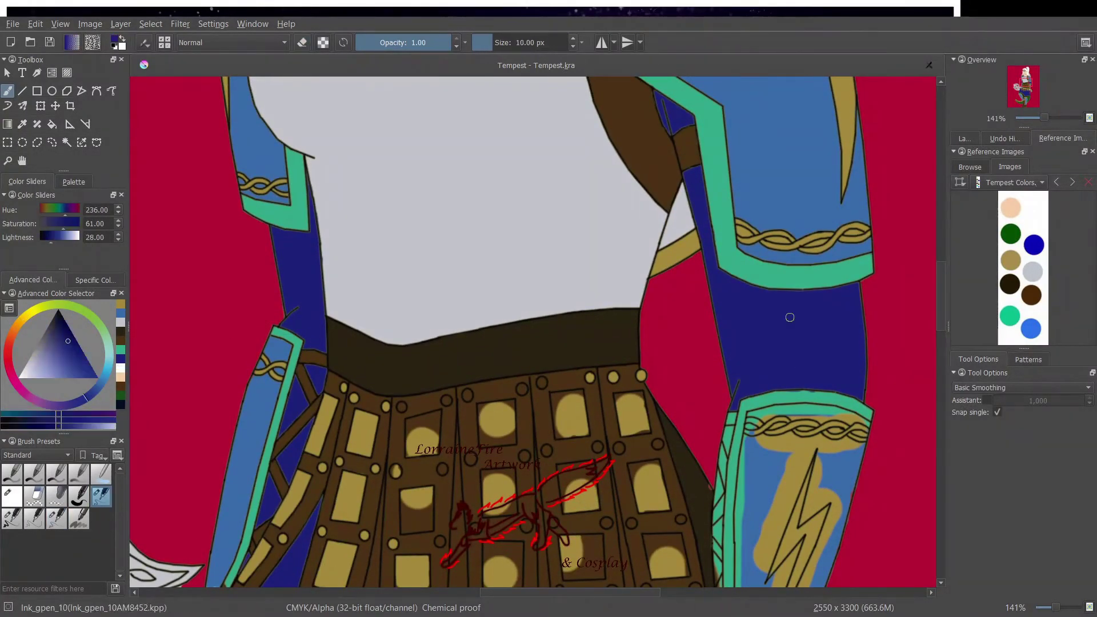
drag(714, 582, 730, 420)
click(119, 342)
click(710, 489)
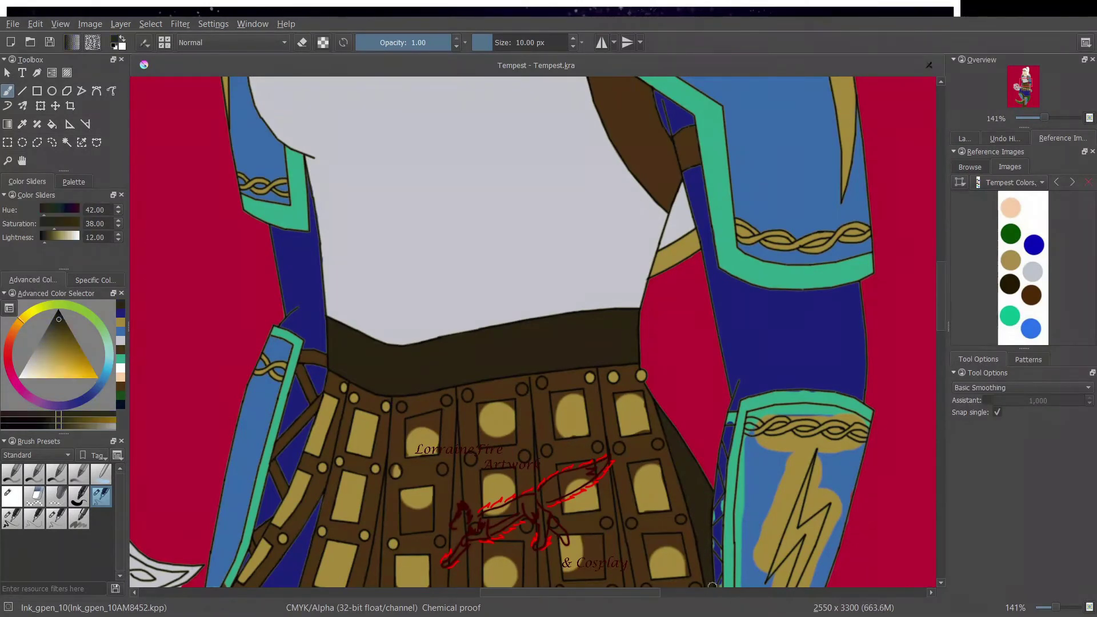
- Paint the straps beside the large forearm guard brown, refining them and the navy gaps with the 5 px precision pen
click(120, 352)
drag(714, 514, 721, 508)
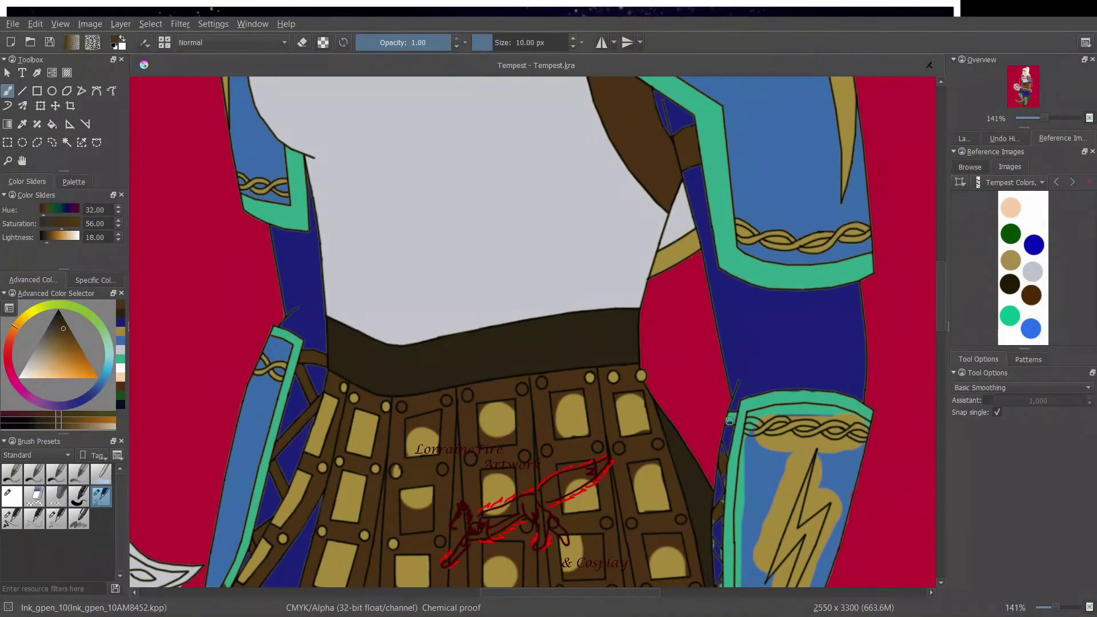
click(56, 518)
click(120, 323)
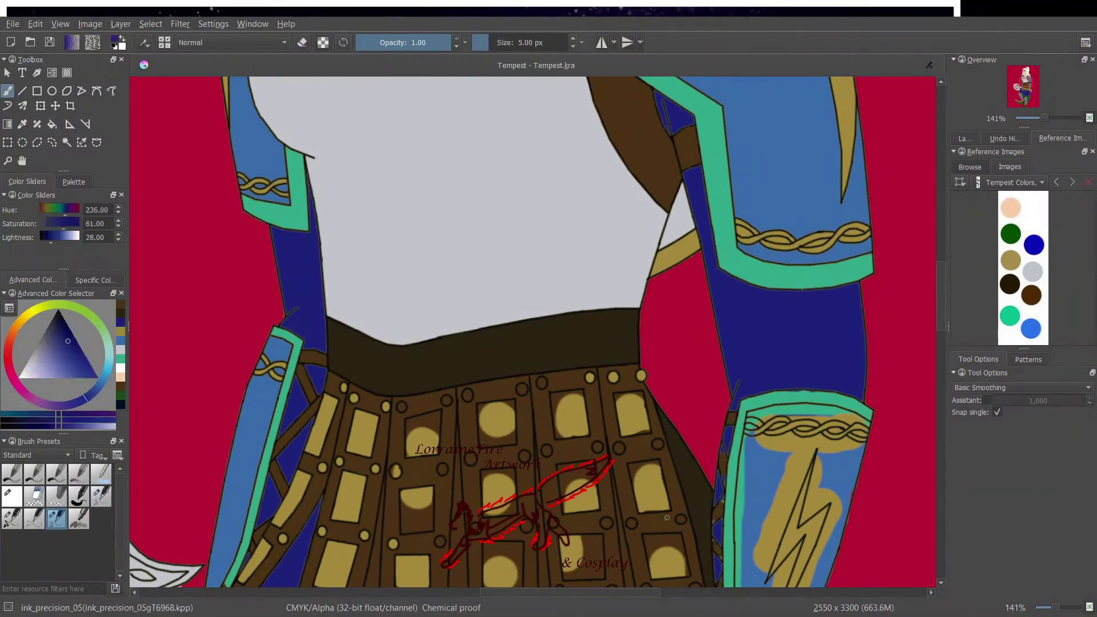
click(120, 314)
click(721, 579)
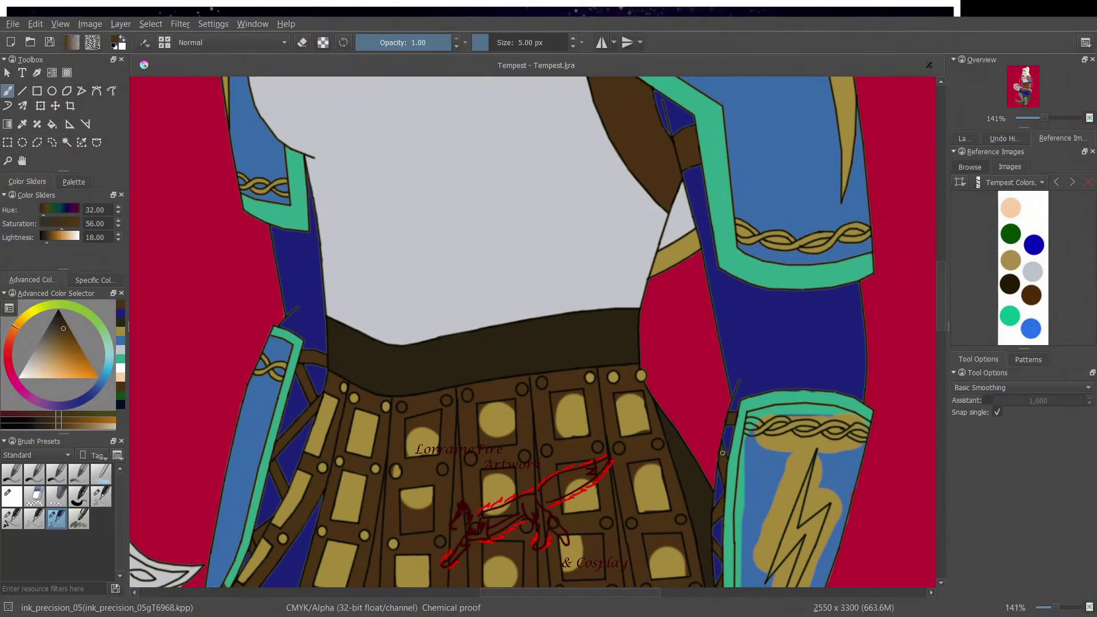
- Touch up the large forearm guard's long edge trim with teal and the small gaps in the sleeve's braid with blue
click(100, 498)
click(119, 359)
click(722, 422)
click(60, 513)
click(119, 350)
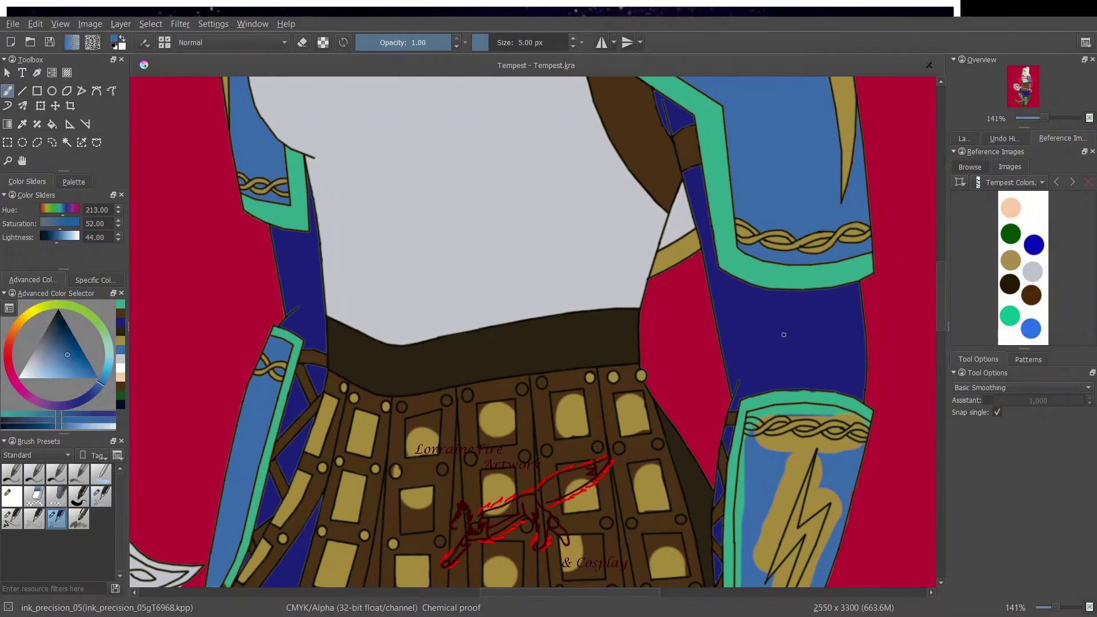
click(767, 240)
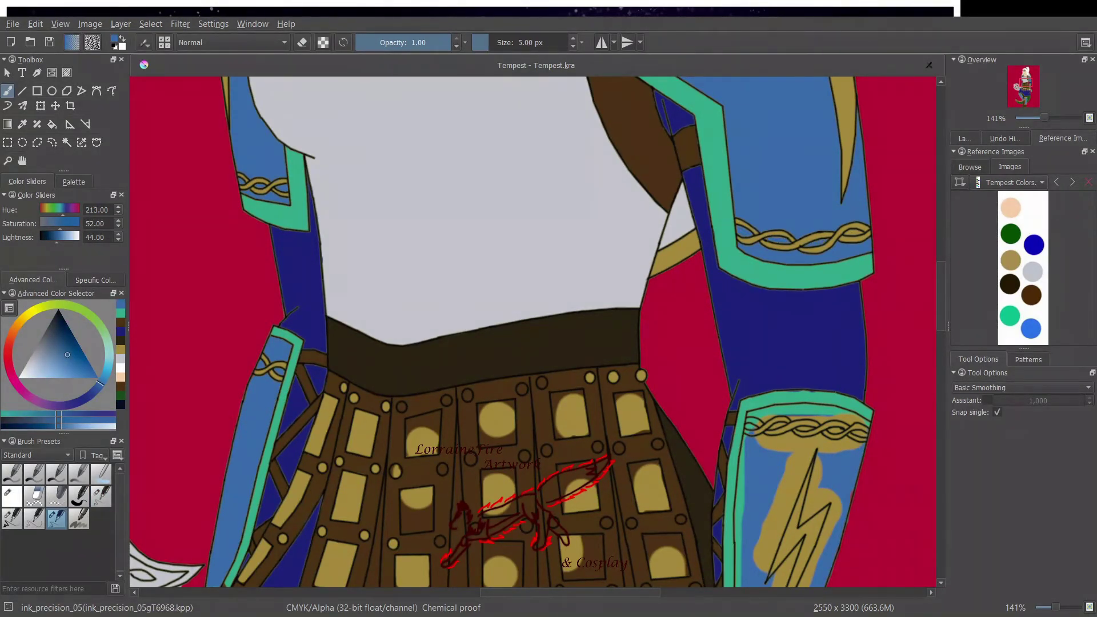
- Fill the upper studs and second plate of the skirt's third strip with gold using the 10 px pen
drag(942, 297, 942, 334)
click(101, 496)
click(119, 350)
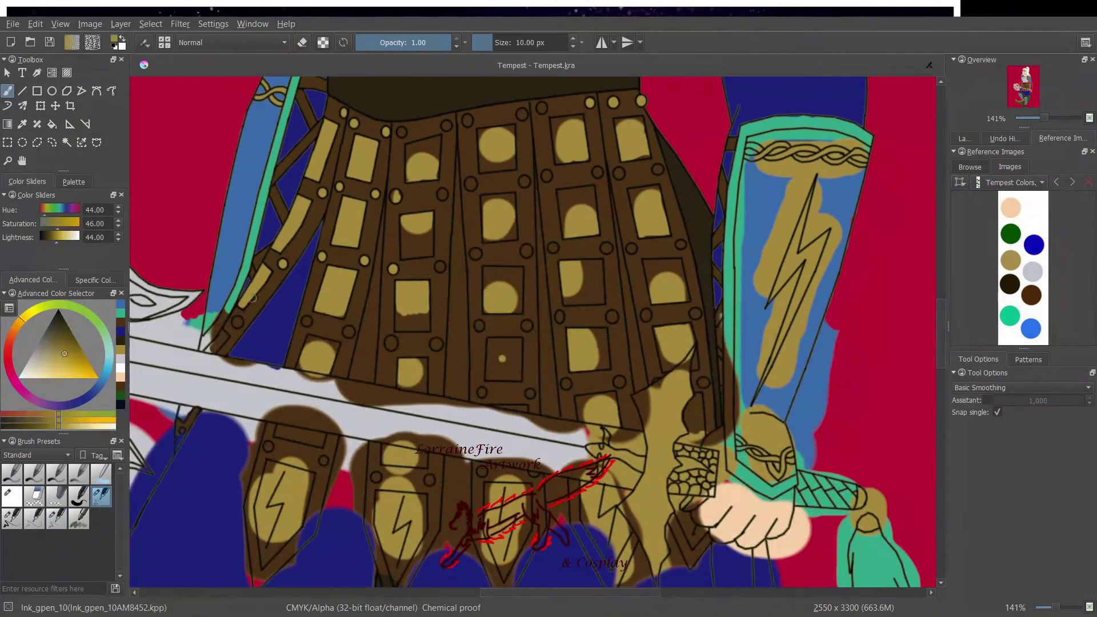
click(401, 132)
mouse_move(404, 224)
mouse_down()
mouse_move(404, 257)
mouse_move(425, 252)
mouse_move(427, 225)
mouse_move(418, 245)
mouse_move(445, 261)
mouse_up()
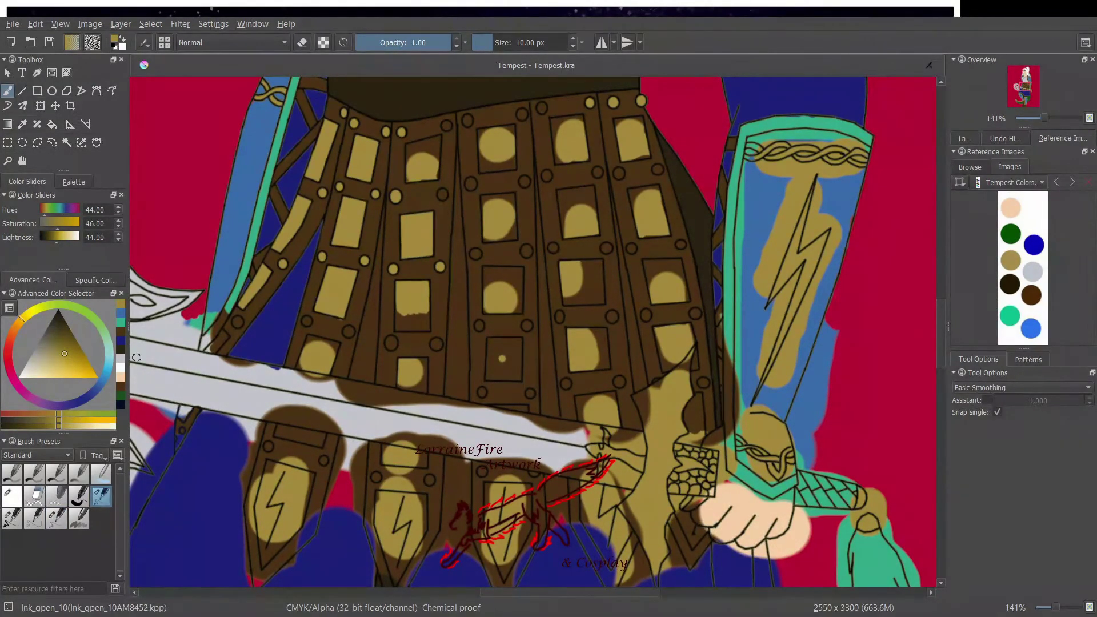
- Fill the gaps between the skirt's leather strips, above and below the sword blade, with navy
click(119, 331)
click(120, 340)
mouse_move(376, 268)
mouse_down()
mouse_move(373, 338)
mouse_move(369, 306)
mouse_move(368, 365)
mouse_up()
drag(342, 439, 359, 529)
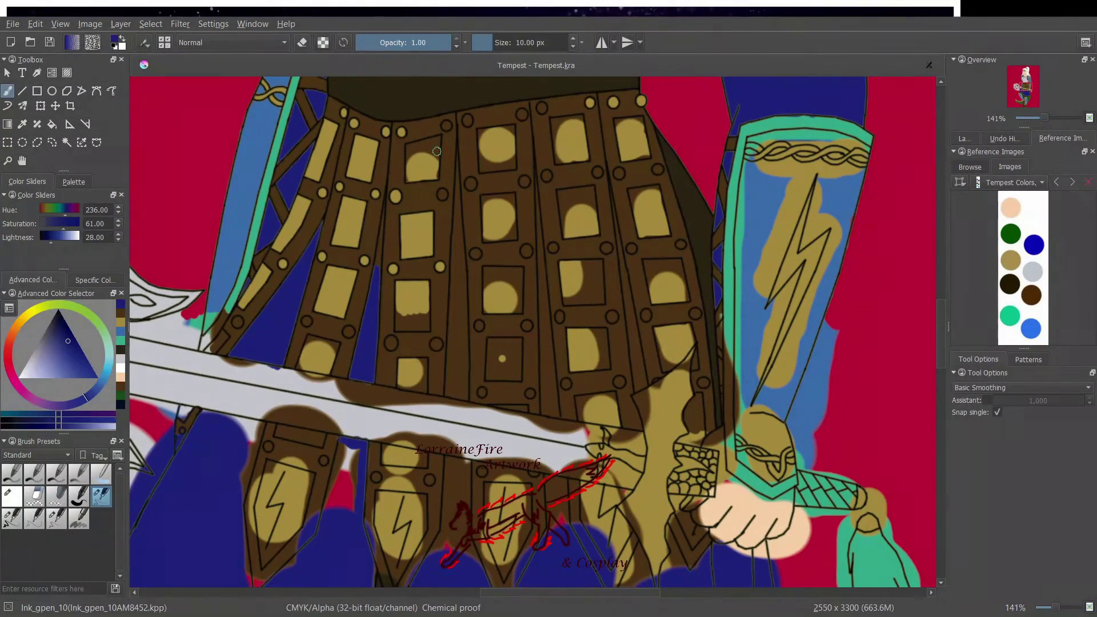
mouse_move(354, 464)
mouse_down()
mouse_move(331, 497)
mouse_move(345, 453)
mouse_up()
drag(458, 153, 461, 280)
drag(383, 203, 376, 264)
mouse_move(457, 240)
mouse_down()
mouse_move(450, 403)
mouse_move(464, 380)
mouse_move(463, 267)
mouse_move(466, 531)
mouse_move(432, 559)
mouse_move(446, 559)
mouse_move(452, 463)
mouse_up()
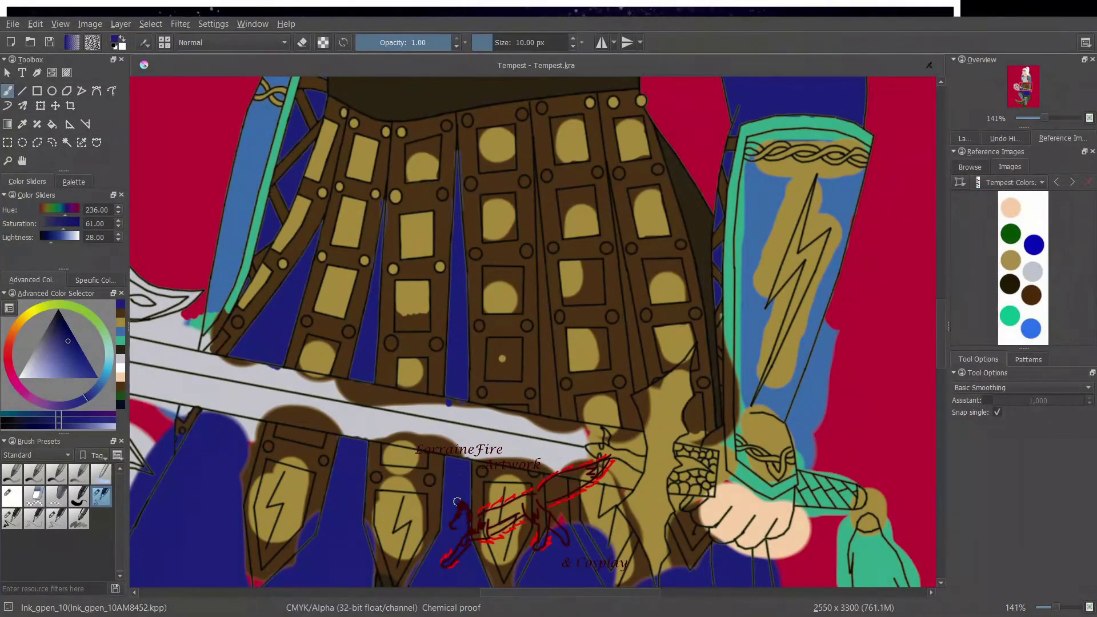
mouse_move(550, 481)
mouse_down()
mouse_move(563, 511)
mouse_move(548, 484)
mouse_up()
drag(551, 409, 544, 362)
drag(534, 175, 546, 344)
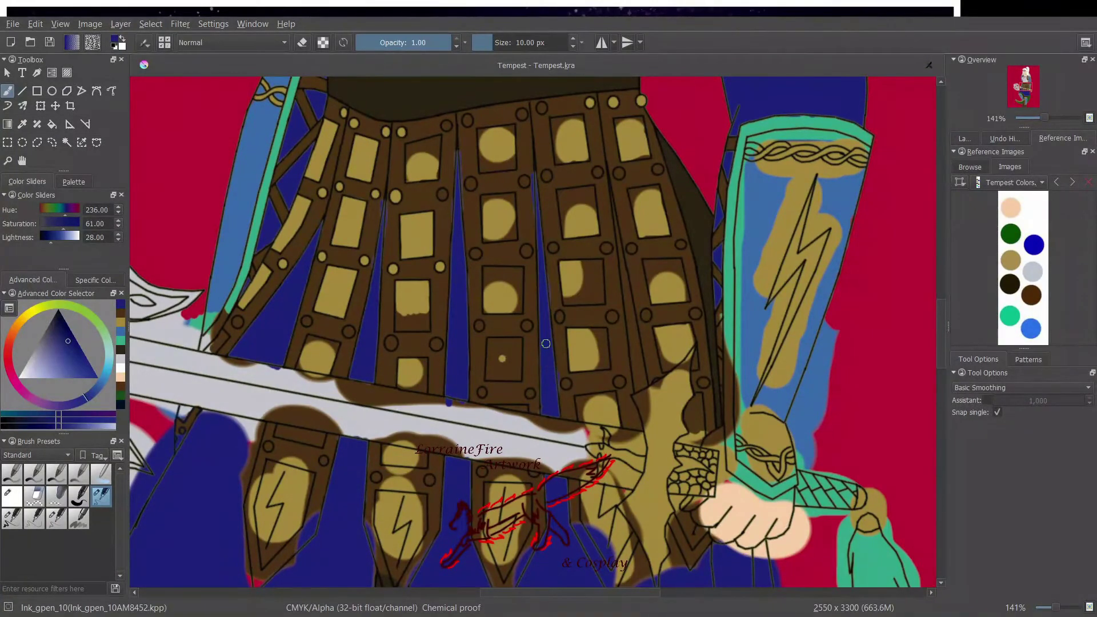
drag(609, 182, 636, 343)
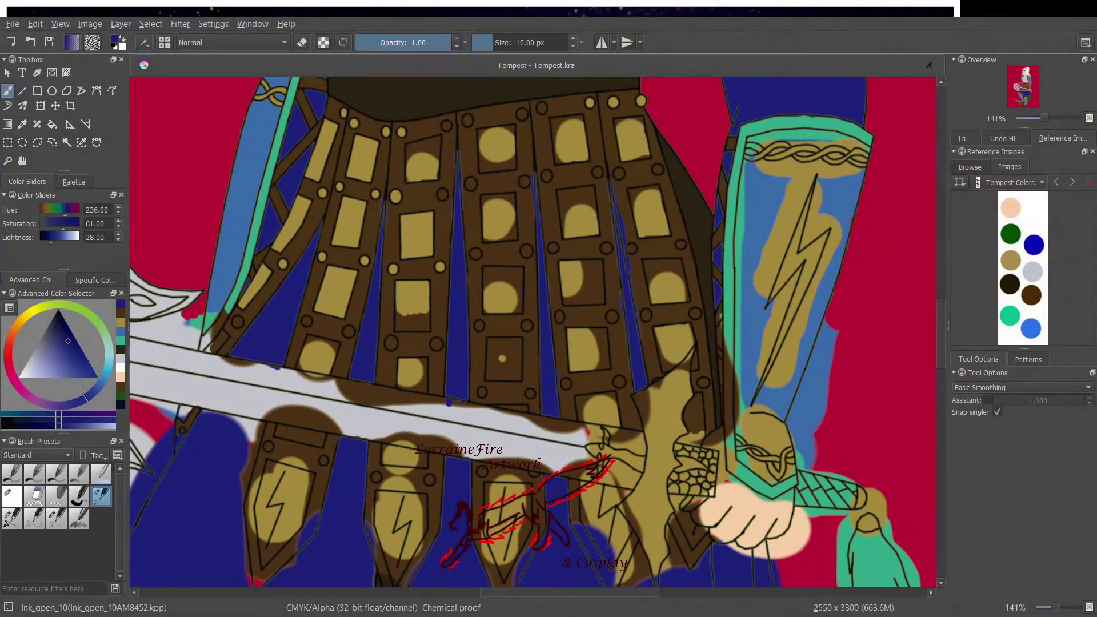
- Touch up the edges of the skirt's leather strips along the navy gaps with brown
ctrl+click(376, 213)
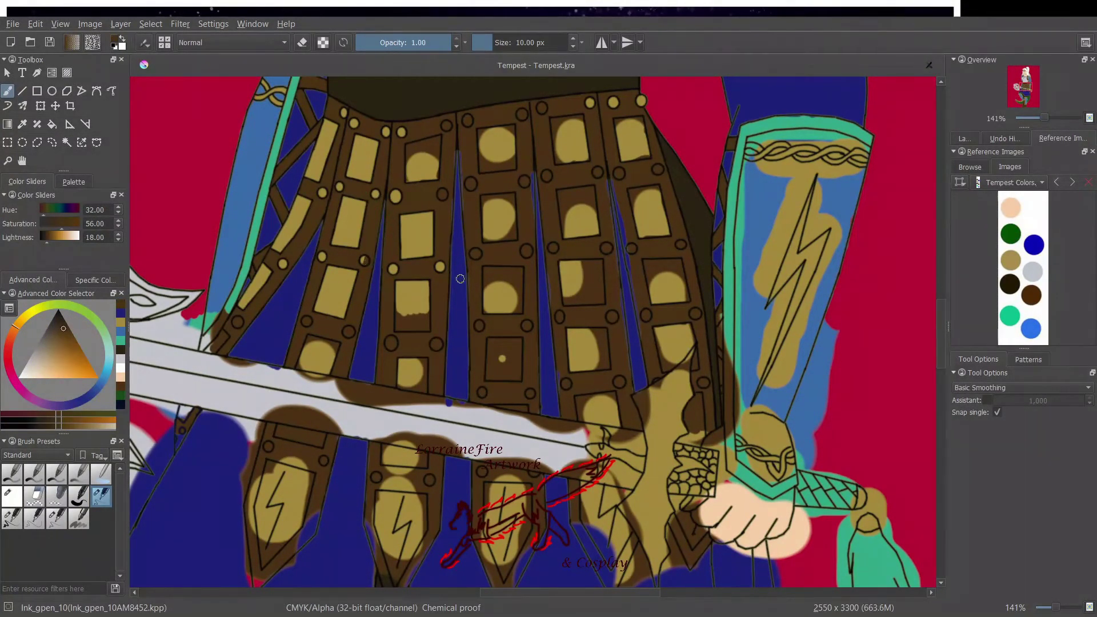
drag(461, 154, 466, 207)
drag(618, 199, 625, 240)
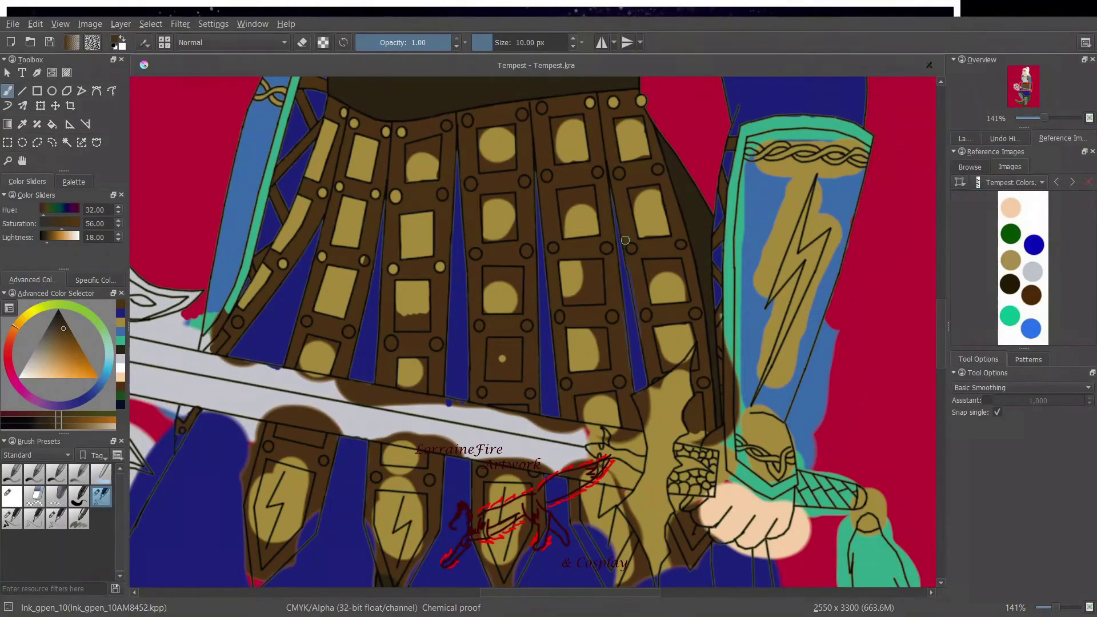
mouse_move(624, 347)
mouse_down()
mouse_move(630, 393)
mouse_move(631, 329)
mouse_up()
- Fill the remaining studs and plates above the sword on the skirt's first three strips with gold
click(120, 313)
click(120, 323)
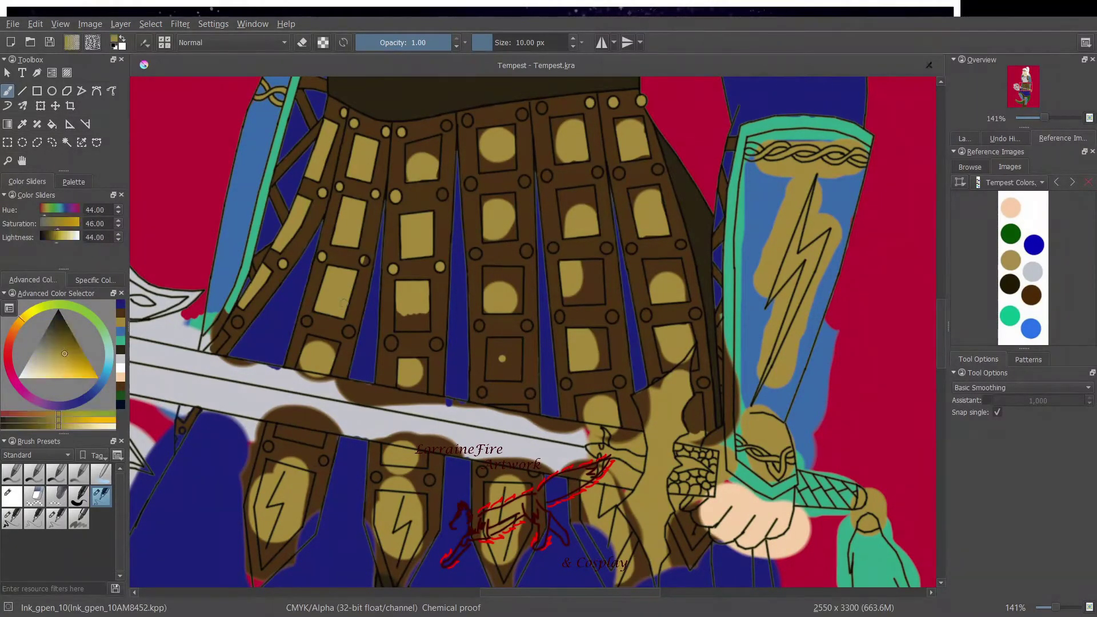
click(364, 260)
drag(309, 339, 335, 345)
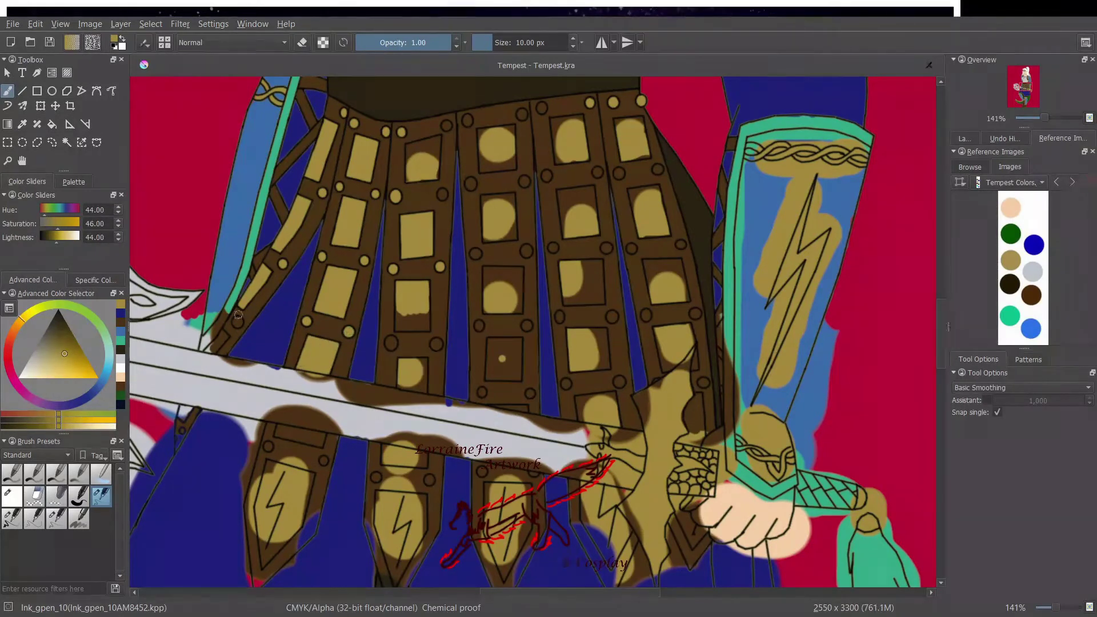
drag(207, 350, 237, 323)
mouse_move(419, 362)
mouse_down()
mouse_move(423, 383)
mouse_move(403, 388)
mouse_up()
mouse_move(399, 312)
mouse_down()
mouse_move(408, 328)
mouse_move(420, 327)
mouse_move(413, 315)
mouse_up()
drag(408, 147, 435, 143)
- Fill the centre strip's two lowest plates above the sword with gold and touch up the surrounding leather with brown
mouse_move(489, 342)
mouse_down()
mouse_move(511, 343)
mouse_move(504, 377)
mouse_move(492, 350)
mouse_move(502, 371)
mouse_move(537, 328)
mouse_up()
click(120, 312)
click(120, 322)
ctrl+click(515, 374)
drag(493, 408, 523, 413)
ctrl+click(518, 401)
click(518, 402)
- Fill the studs around the centre strip's lower plate with gold and clean up around them with brown
click(120, 313)
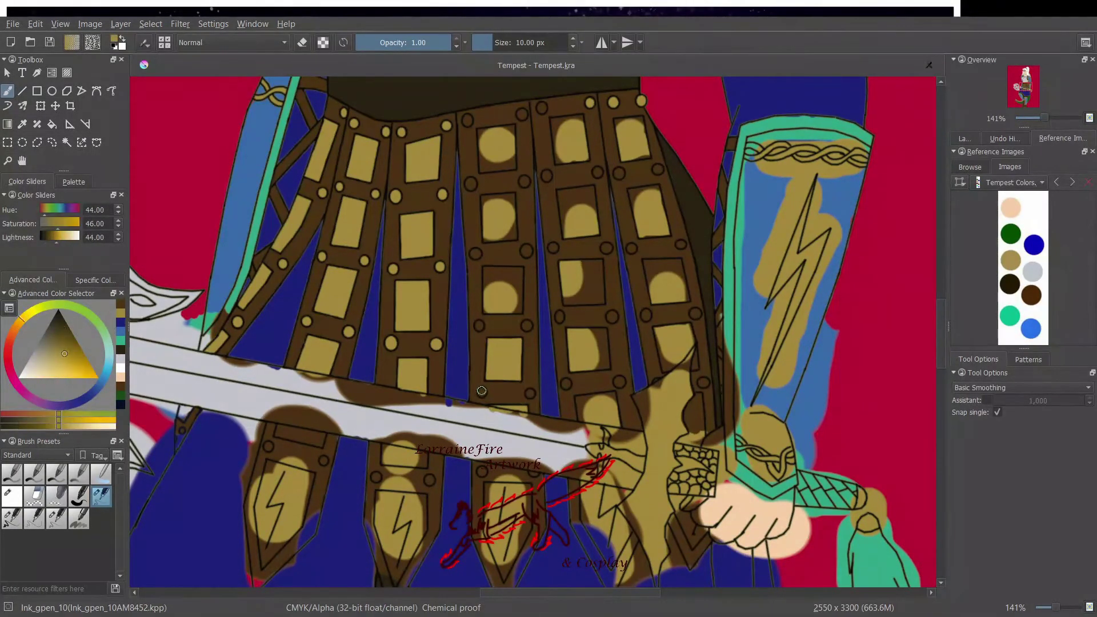
click(482, 392)
click(529, 392)
click(479, 325)
ctrl+click(479, 335)
click(480, 335)
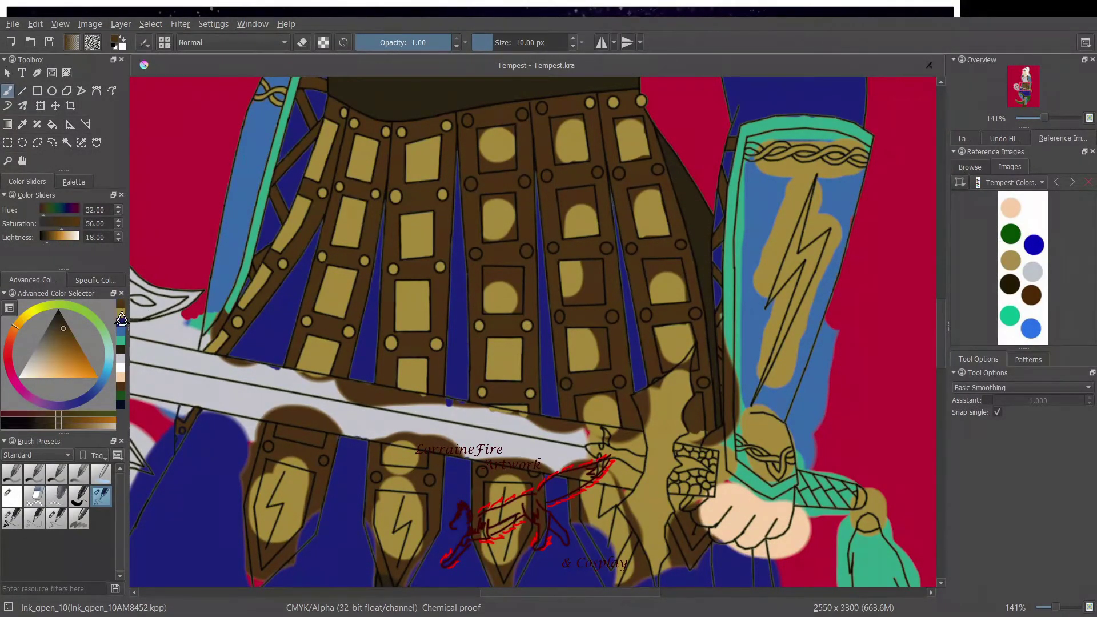
- Fill the centre strip's three upper plates and their studs, plus the top plates of the next two strips, with gold
click(120, 313)
drag(486, 308, 518, 309)
mouse_move(520, 272)
mouse_down()
mouse_move(514, 294)
mouse_move(503, 271)
mouse_move(486, 273)
mouse_move(512, 288)
mouse_up()
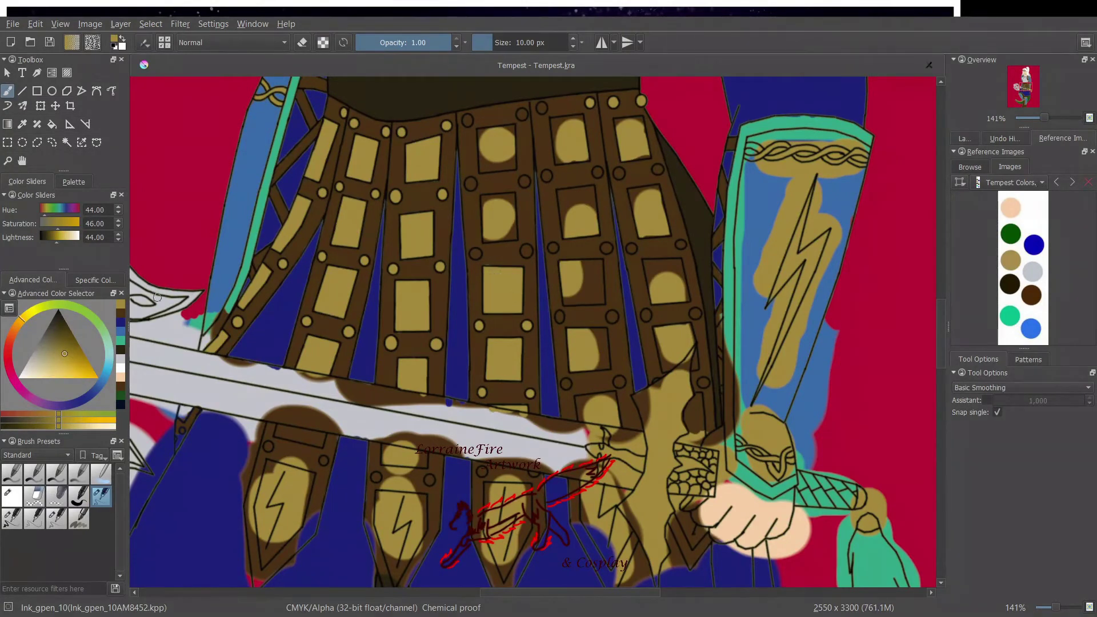
click(120, 313)
click(120, 312)
drag(487, 239, 510, 238)
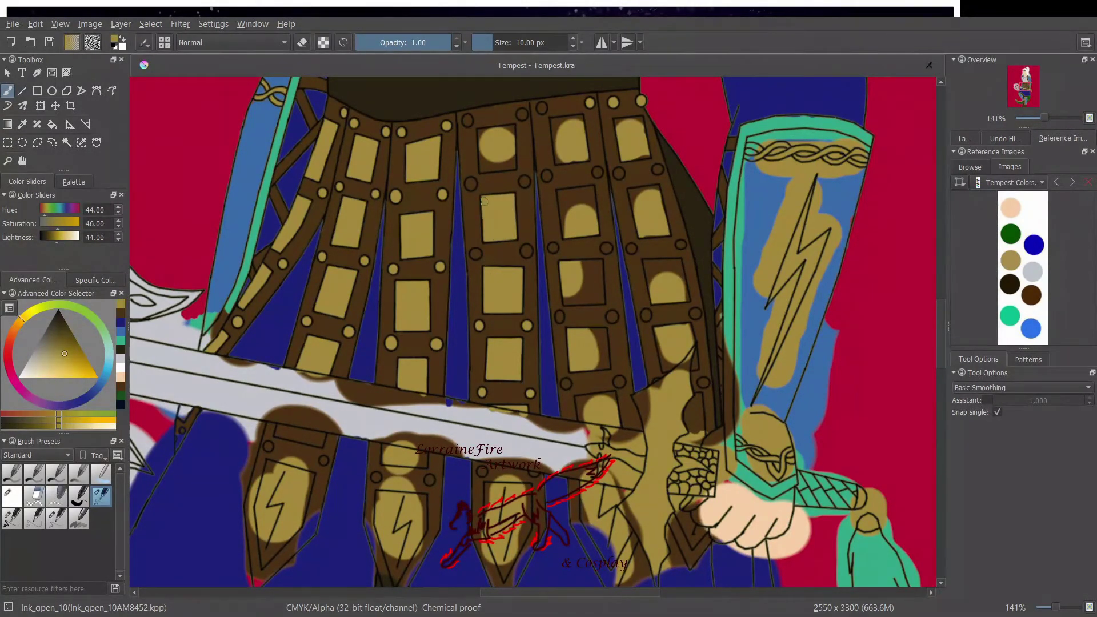
click(471, 184)
mouse_move(505, 129)
mouse_down()
mouse_move(482, 163)
mouse_move(470, 125)
mouse_up()
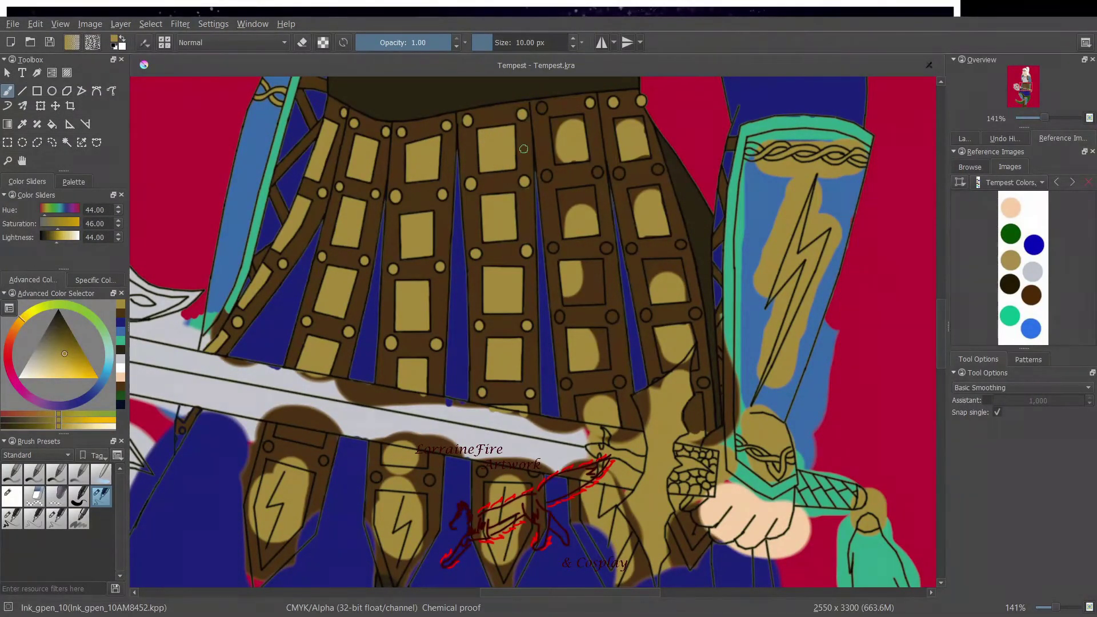
drag(553, 122, 574, 118)
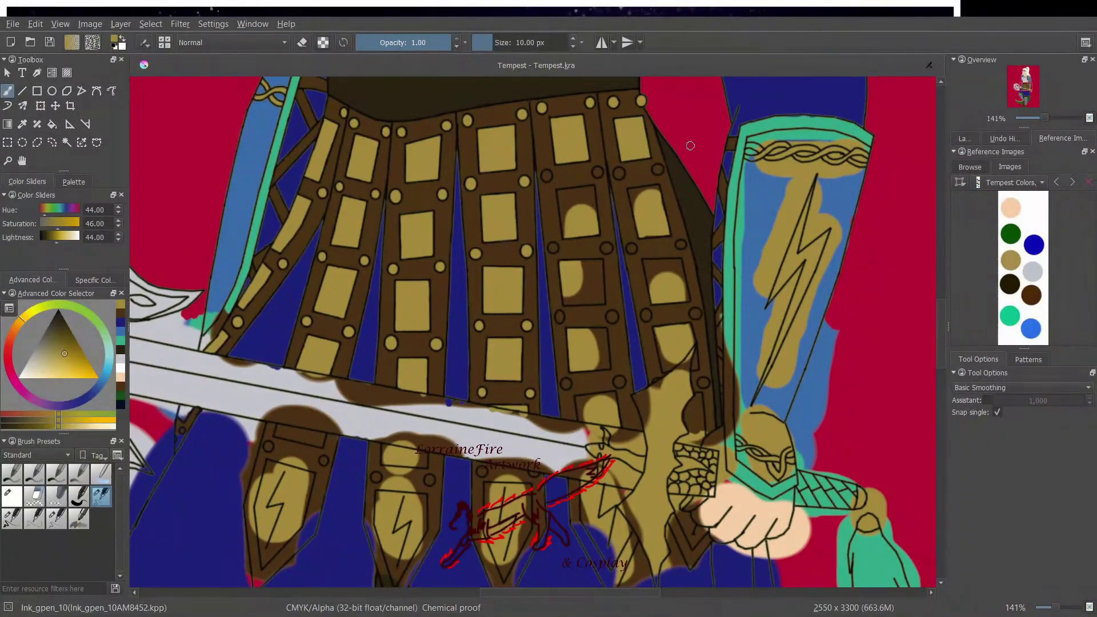
- Fill the second plate and the studs beneath it on the strip beside the centre one with gold, cleaning around them with brown
mouse_move(561, 190)
mouse_down()
mouse_move(584, 190)
mouse_move(591, 204)
mouse_move(564, 206)
mouse_up()
click(124, 317)
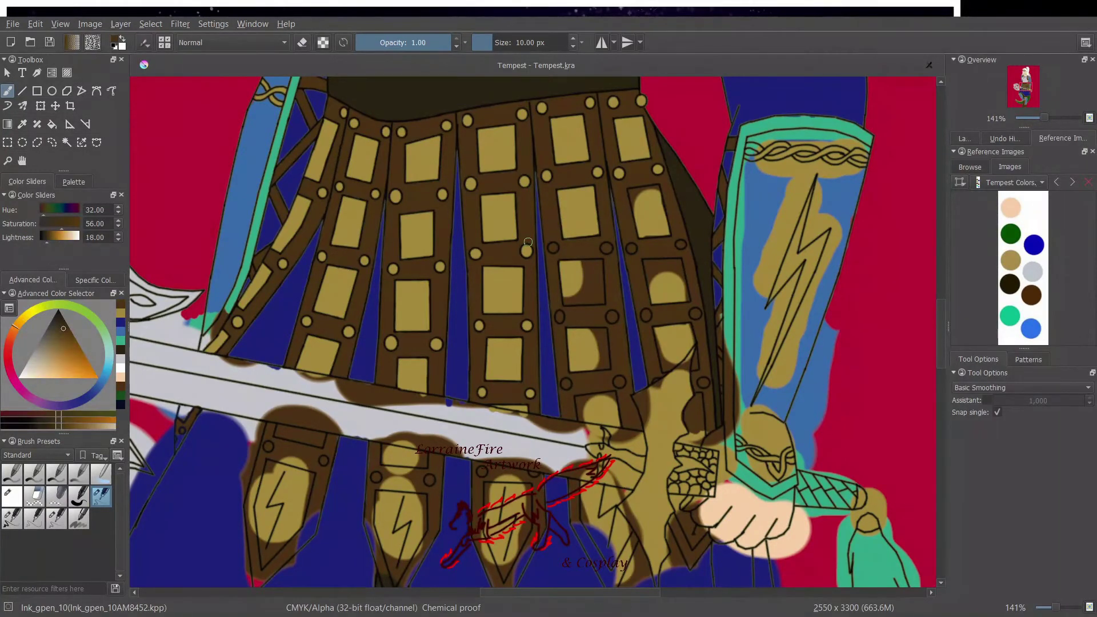
ctrl+click(593, 227)
drag(552, 248, 556, 246)
click(604, 249)
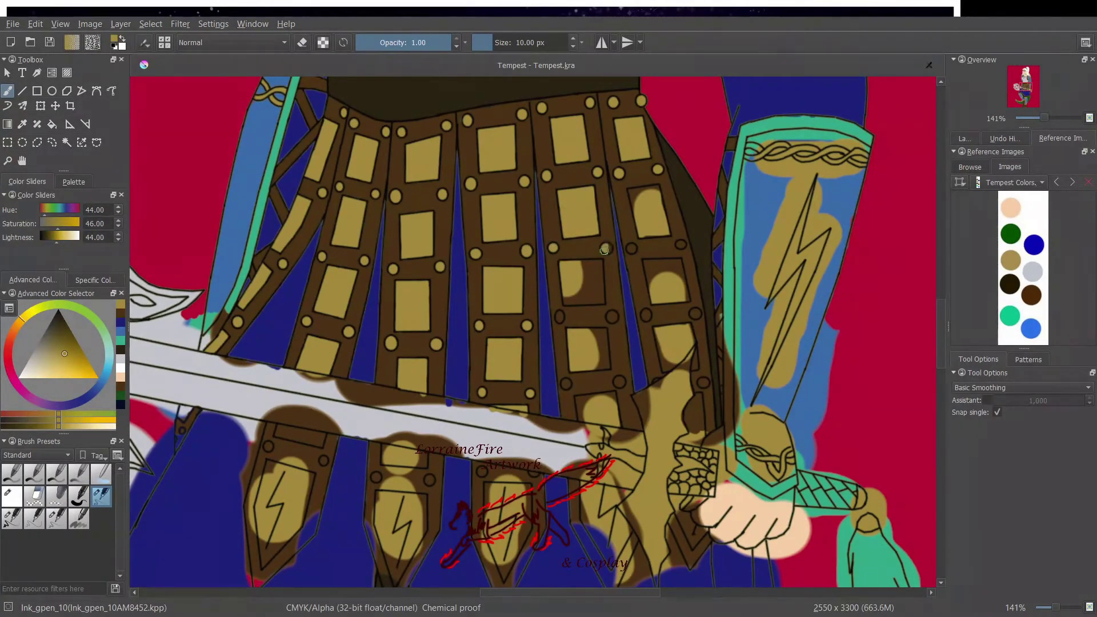
- Fill the same strip's third and fourth plates and the studs between them with gold, tidying the surrounding leather with brown
mouse_move(567, 303)
mouse_down()
mouse_move(601, 299)
mouse_move(600, 282)
mouse_move(562, 262)
mouse_move(595, 282)
mouse_move(574, 298)
mouse_up()
click(120, 318)
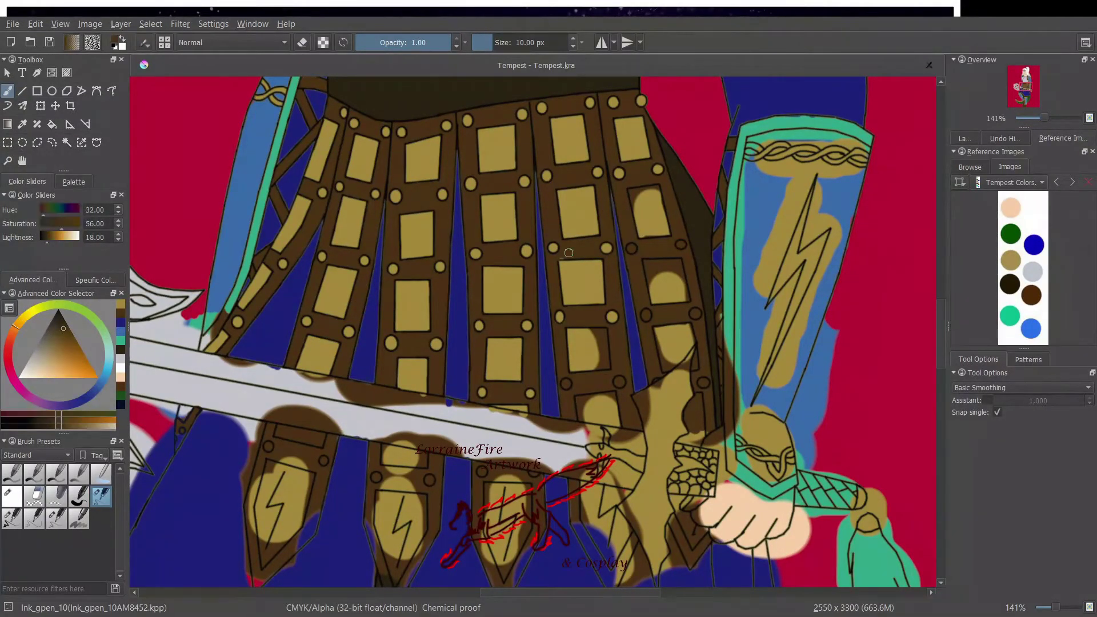
click(121, 340)
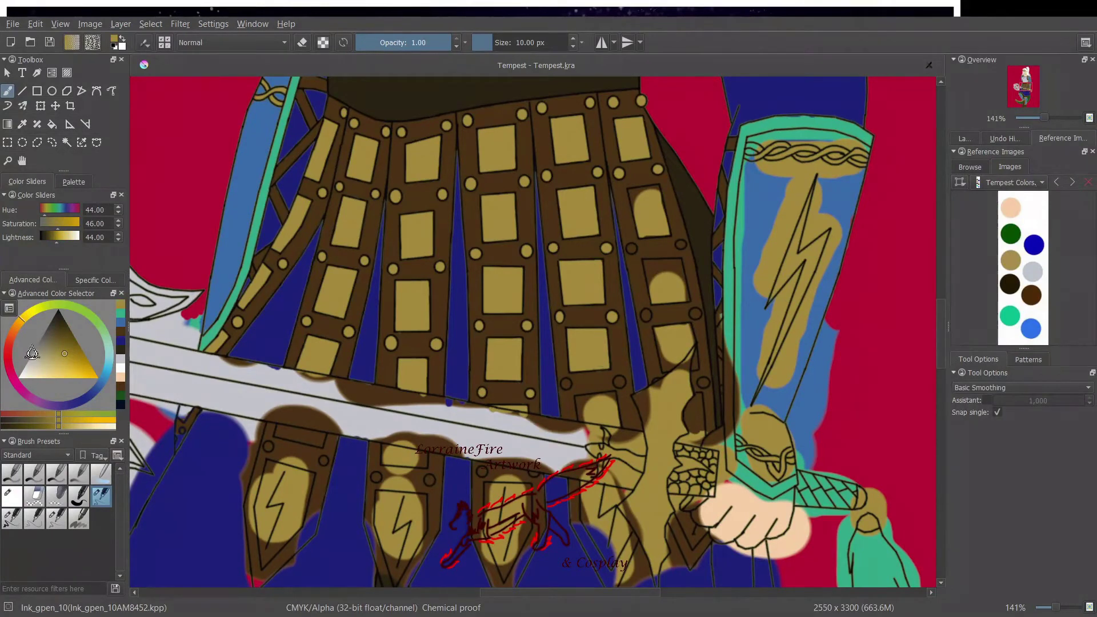
click(120, 317)
click(120, 313)
- Fill that strip's lowest plate and nearby studs with gold and clean up the edges of the sword's gold crossguard
mouse_move(584, 400)
mouse_down()
mouse_move(610, 396)
mouse_move(614, 426)
mouse_move(597, 455)
mouse_move(588, 411)
mouse_move(566, 384)
mouse_move(620, 380)
mouse_move(663, 409)
mouse_move(654, 391)
mouse_move(685, 371)
mouse_move(687, 326)
mouse_move(661, 351)
mouse_move(693, 351)
mouse_up()
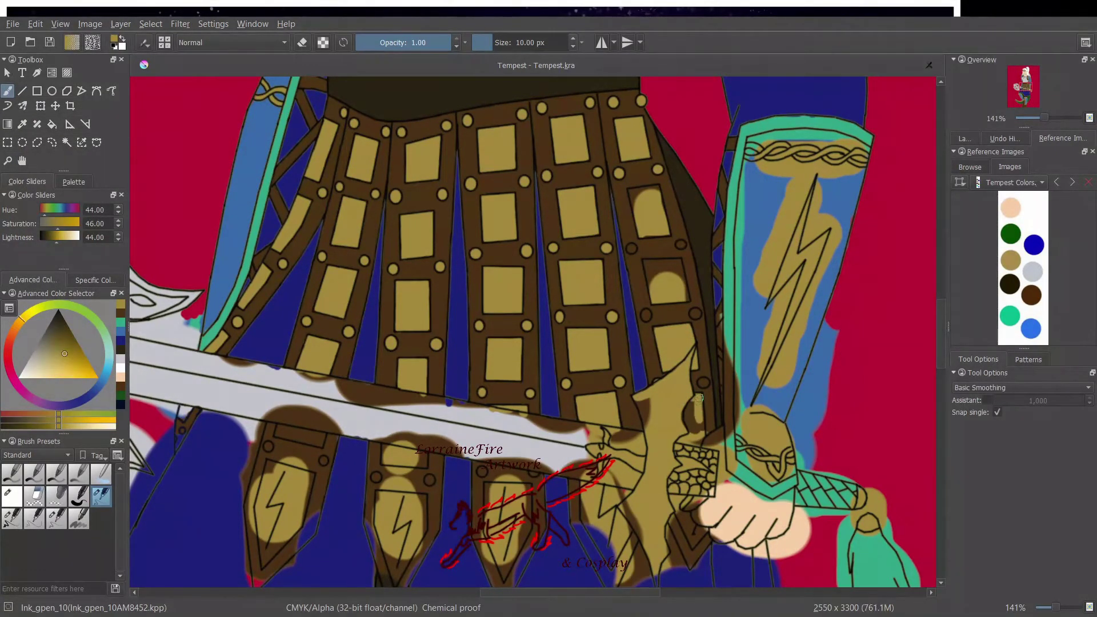
key(ctrl+z)
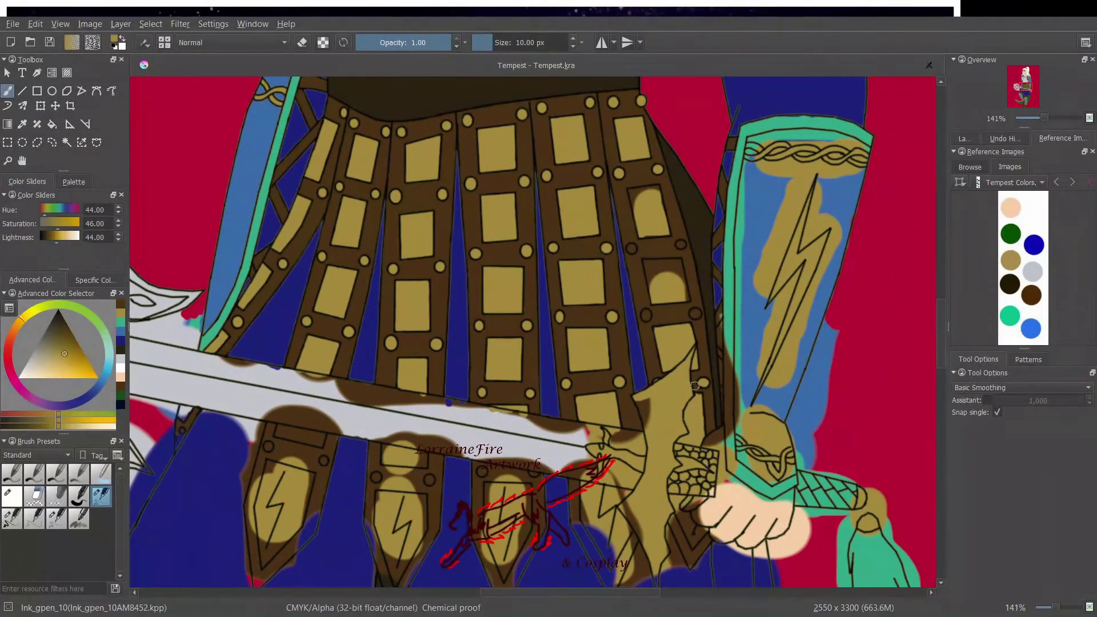
key(ctrl+shift+z)
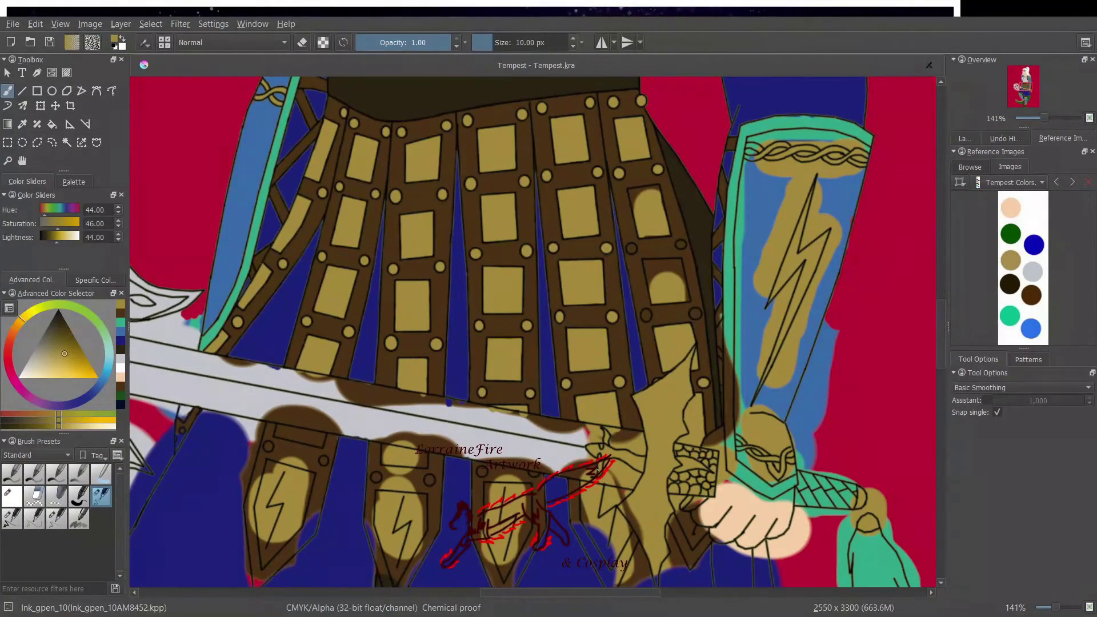
drag(626, 504, 641, 532)
- Fill the second and third plates and their studs on the skirt's last strip with gold and clean the leather with brown
drag(632, 187, 647, 190)
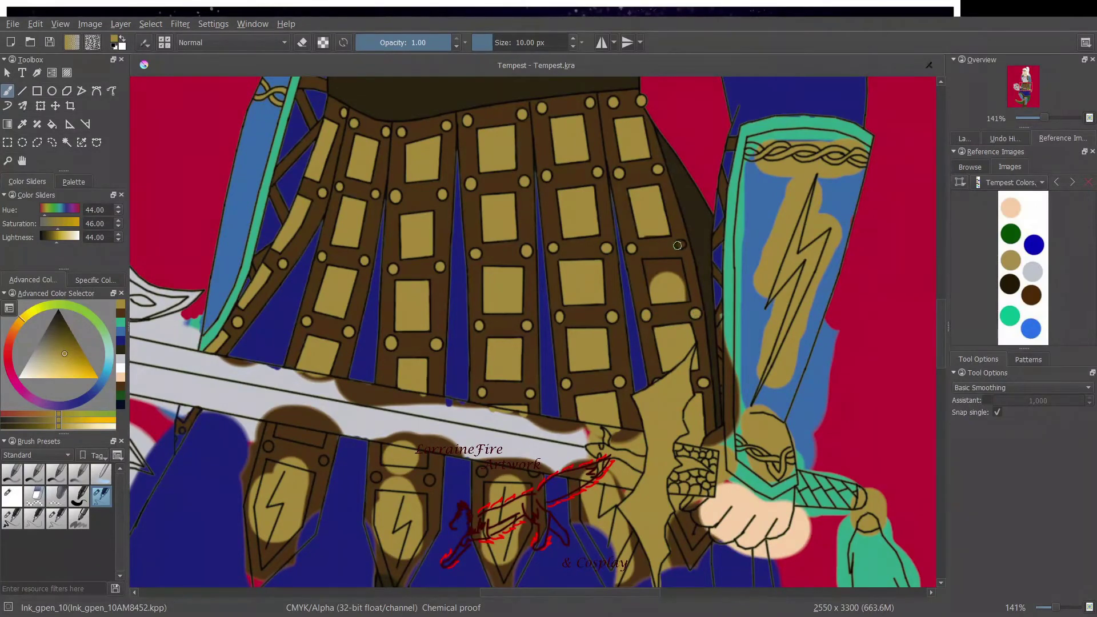
mouse_move(645, 233)
mouse_down()
mouse_move(683, 267)
mouse_move(684, 291)
mouse_move(655, 263)
mouse_move(671, 268)
mouse_move(649, 274)
mouse_up()
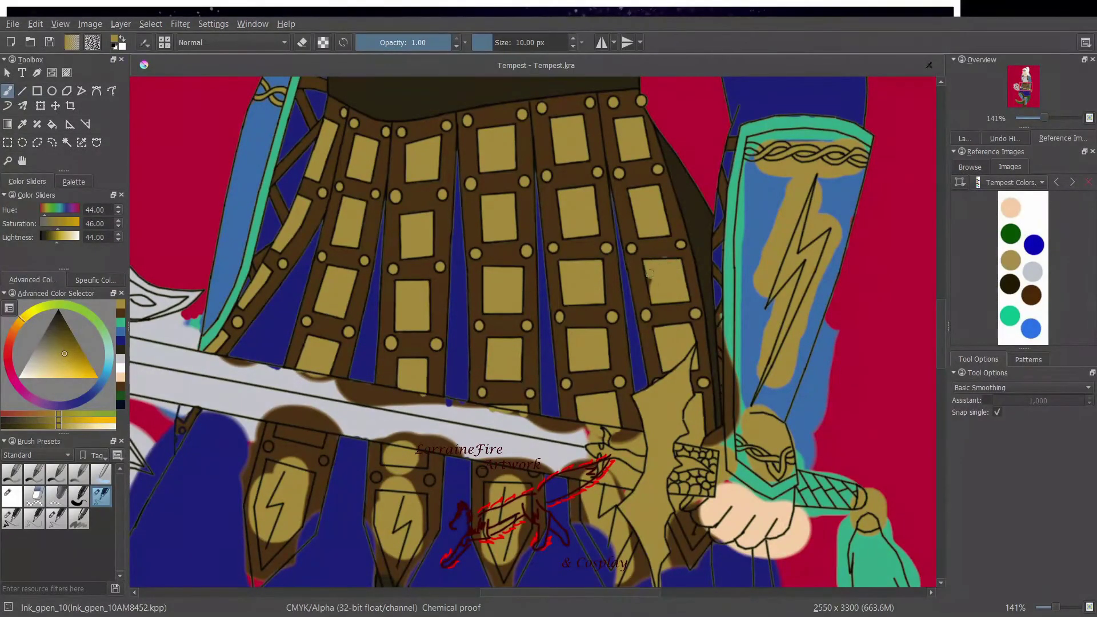
click(119, 336)
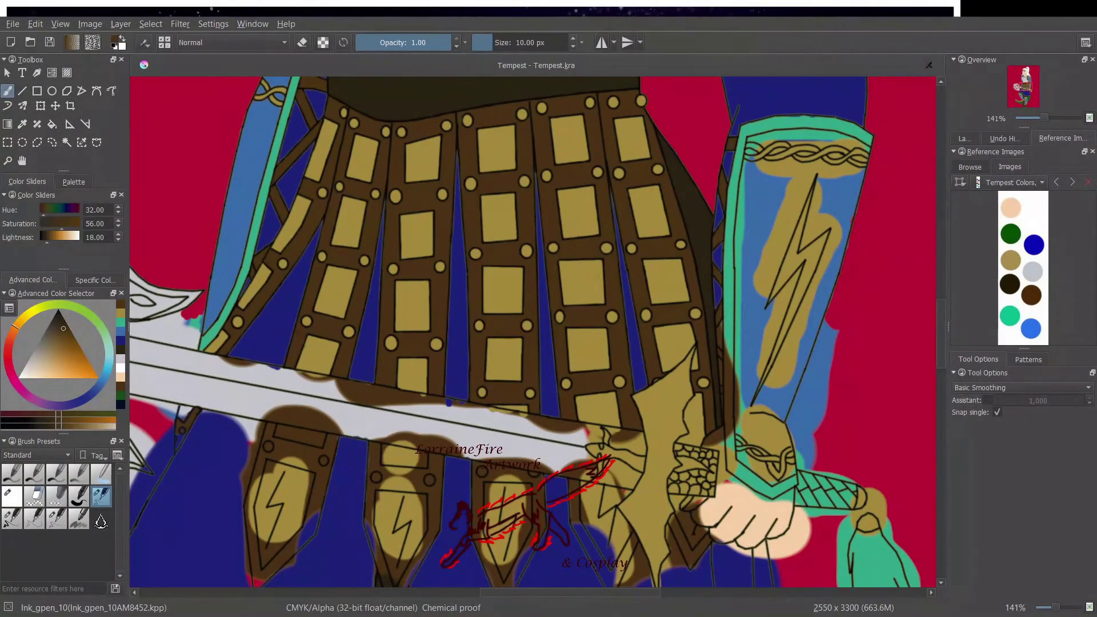
- Fill the sword hand up to its outline with skin colour and touch up the narrow gap beside the skirt with dark brown and navy
click(120, 377)
mouse_move(720, 447)
mouse_down()
mouse_move(723, 472)
mouse_move(745, 488)
mouse_move(725, 480)
mouse_move(685, 504)
mouse_move(699, 520)
mouse_move(783, 523)
mouse_move(791, 495)
mouse_up()
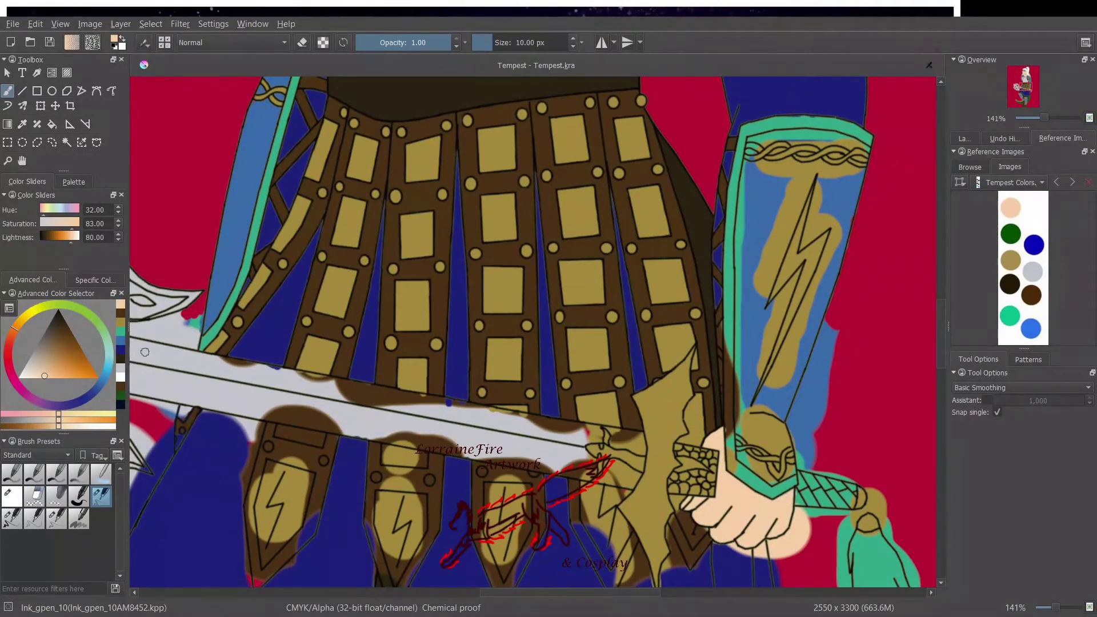
click(56, 518)
click(120, 359)
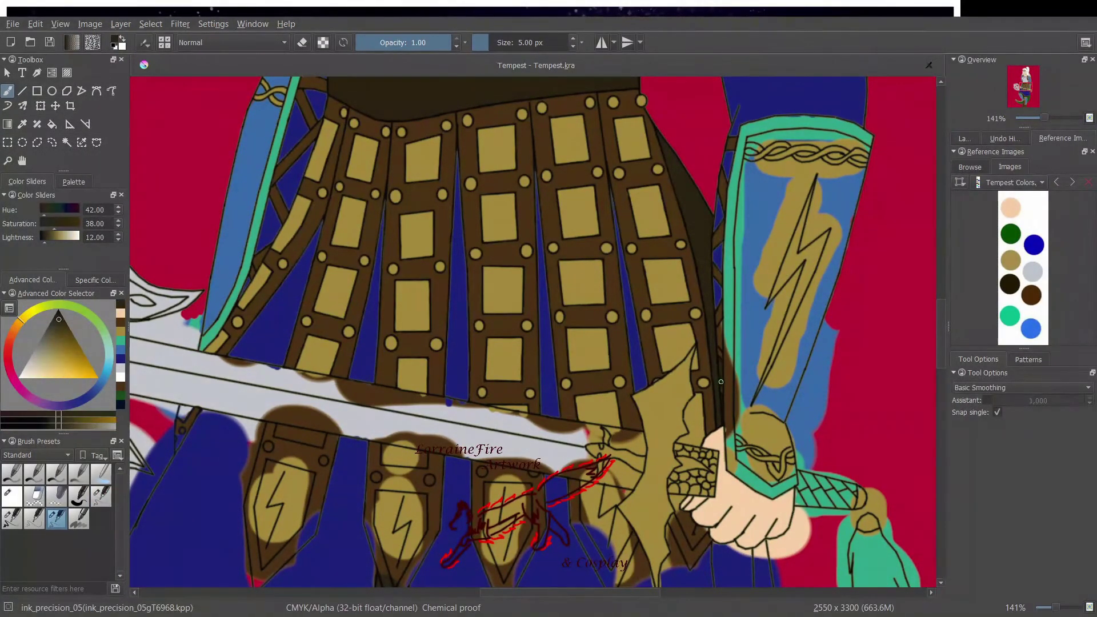
click(119, 359)
drag(723, 395, 723, 401)
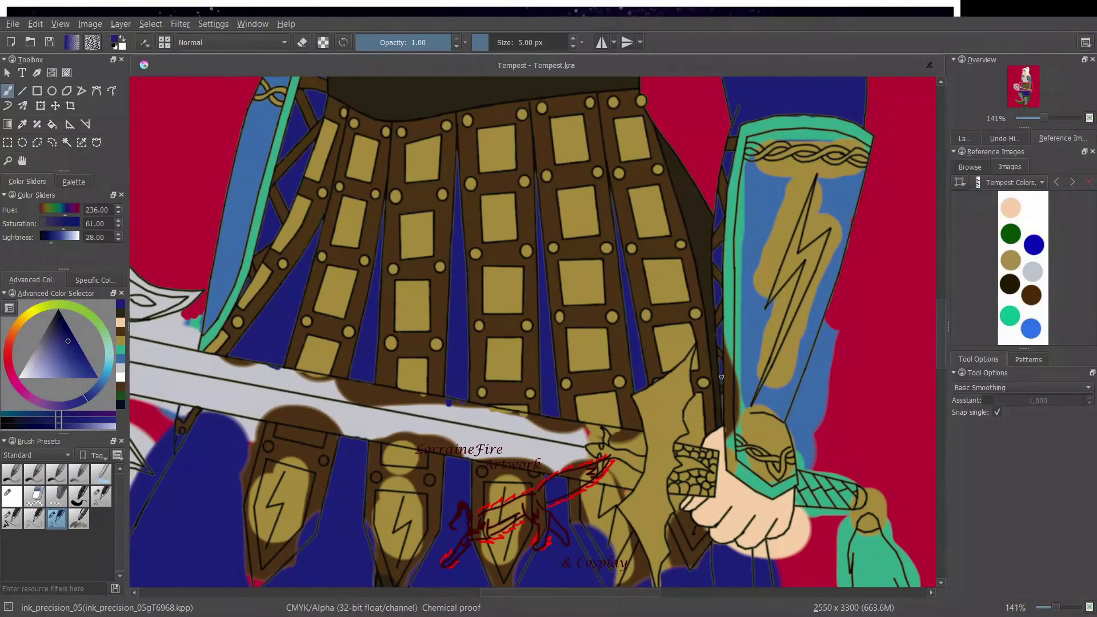
click(121, 350)
- Fill the forearm guard's inner border down to the wrist with turquoise, covering the stray brown
click(101, 497)
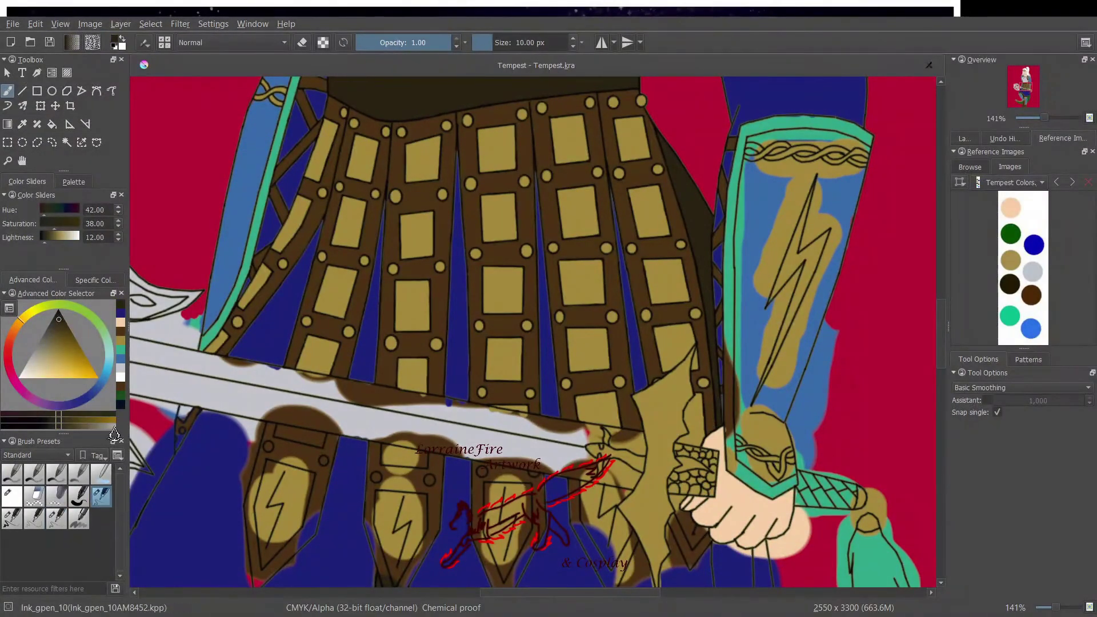
drag(727, 335, 730, 442)
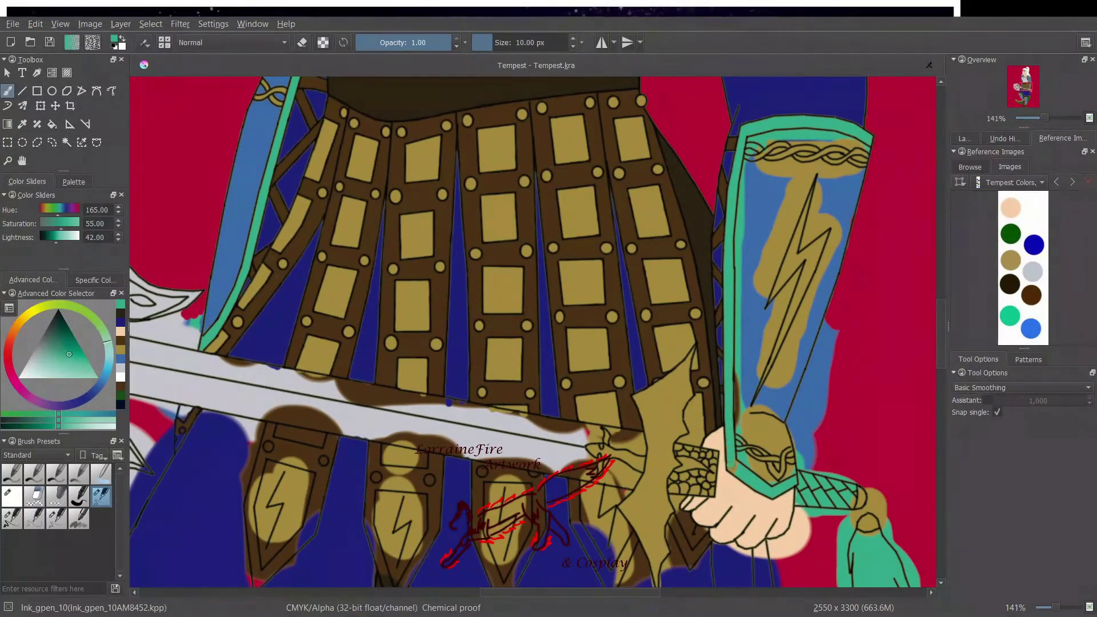
click(121, 350)
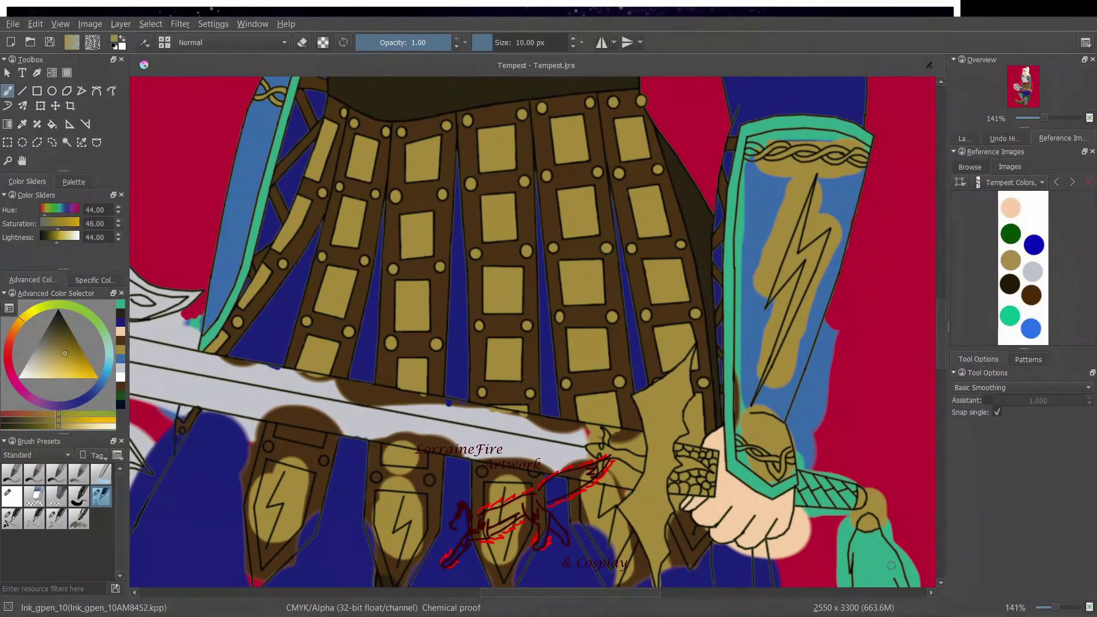
- Paint the forearm guard's panel blue around the lightning bolt and beneath the braided band, covering the excess gold
ctrl+click(800, 440)
mouse_move(752, 439)
mouse_down()
mouse_move(735, 237)
mouse_move(743, 165)
mouse_up()
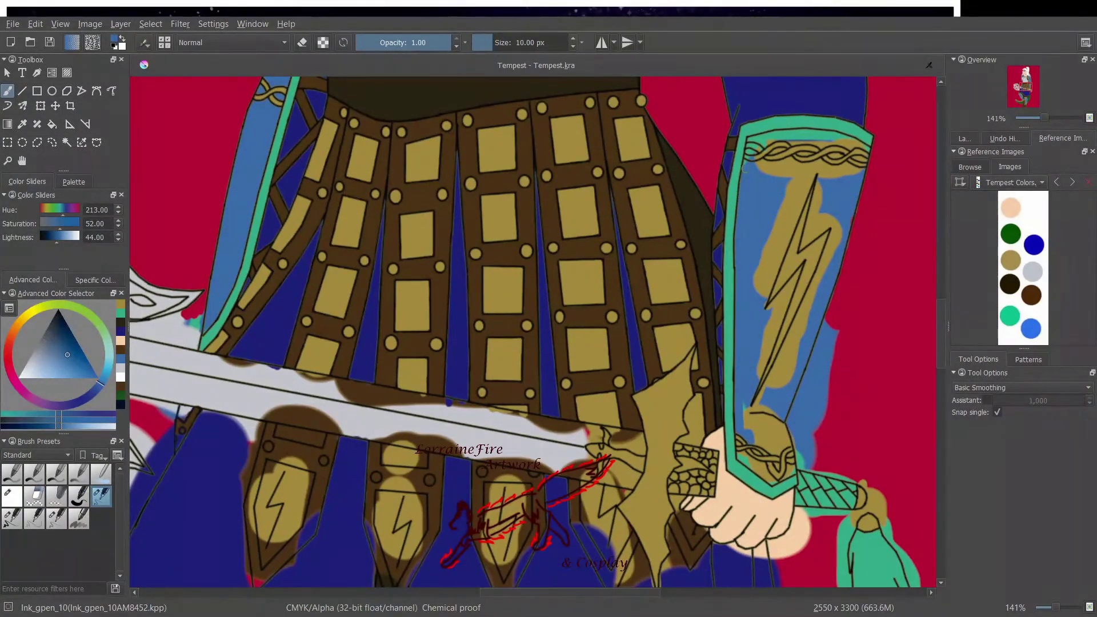
mouse_move(779, 454)
mouse_down()
mouse_move(759, 393)
mouse_move(826, 241)
mouse_move(855, 213)
mouse_move(801, 376)
mouse_move(800, 271)
mouse_move(756, 376)
mouse_move(785, 283)
mouse_up()
mouse_move(812, 167)
mouse_down()
mouse_move(763, 294)
mouse_move(774, 172)
mouse_move(856, 170)
mouse_move(760, 170)
mouse_up()
mouse_move(806, 246)
mouse_down()
mouse_move(807, 220)
mouse_move(823, 220)
mouse_move(774, 140)
mouse_move(848, 136)
mouse_move(780, 137)
mouse_move(845, 157)
mouse_up()
- Touch up the forearm guard's upper braid and border, and paint over the excess gold around the wrist knot with blue
click(118, 324)
click(856, 132)
ctrl+click(846, 140)
mouse_move(742, 458)
mouse_down()
mouse_move(789, 474)
mouse_move(745, 446)
mouse_move(789, 450)
mouse_up()
- Refine the wrist knot with blue and the adjacent border with turquoise using the 5 px precision brush
click(56, 518)
click(119, 322)
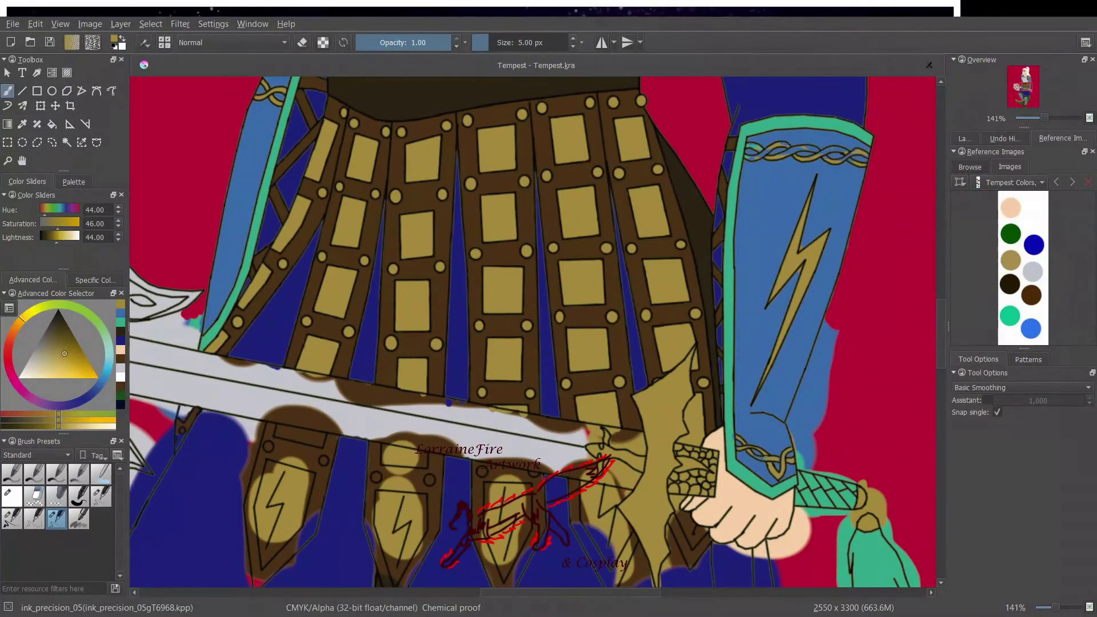
ctrl+click(763, 463)
click(769, 467)
ctrl+click(731, 443)
click(733, 436)
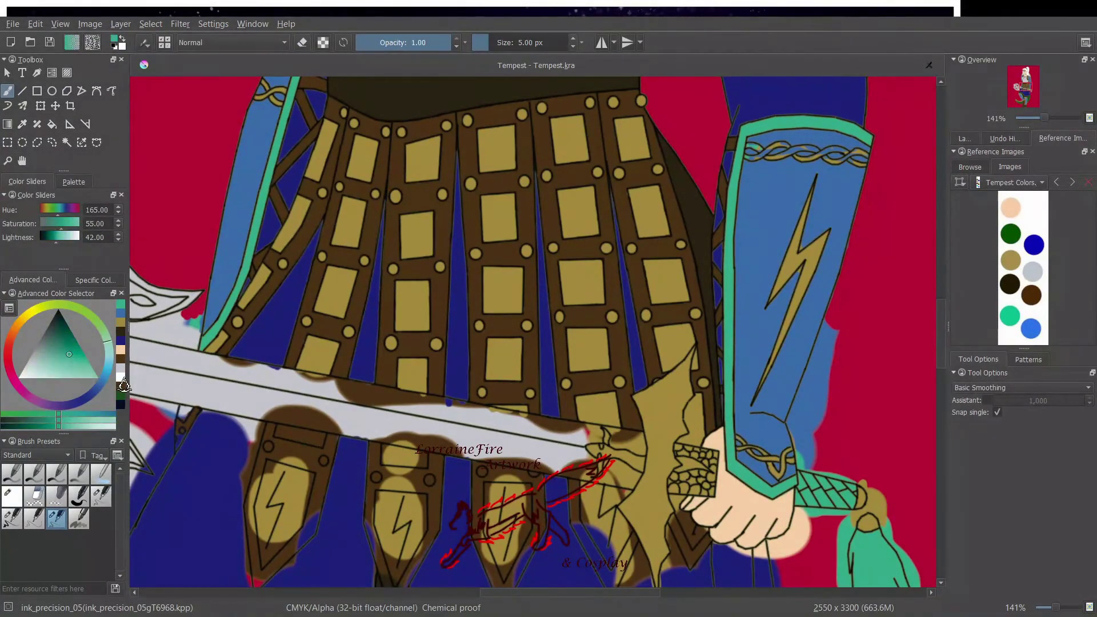
- Fill the blade section next to the crossguard with light grey around the small hilt ornament
click(120, 395)
click(600, 447)
click(120, 377)
click(100, 496)
mouse_move(607, 461)
mouse_down()
mouse_move(638, 476)
mouse_move(607, 473)
mouse_up()
mouse_move(614, 433)
mouse_down()
mouse_move(641, 450)
mouse_move(594, 448)
mouse_move(591, 472)
mouse_move(571, 475)
mouse_move(580, 471)
mouse_up()
- Touch up the tip of the small hilt ornament on the blade using the 5 px precision brush
key(/)
click(120, 343)
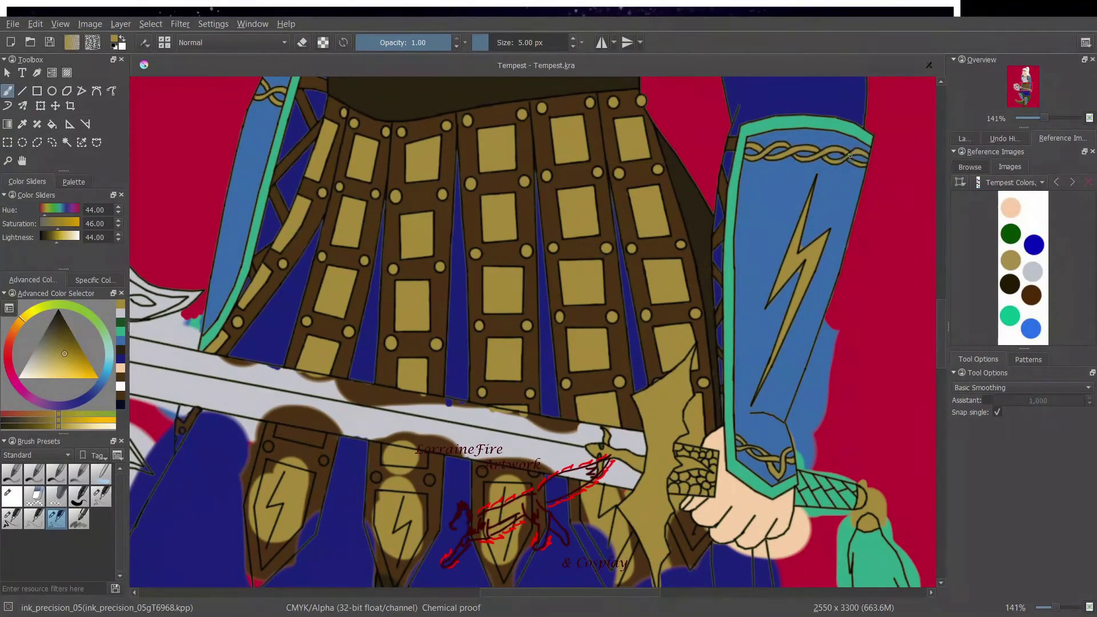
click(119, 343)
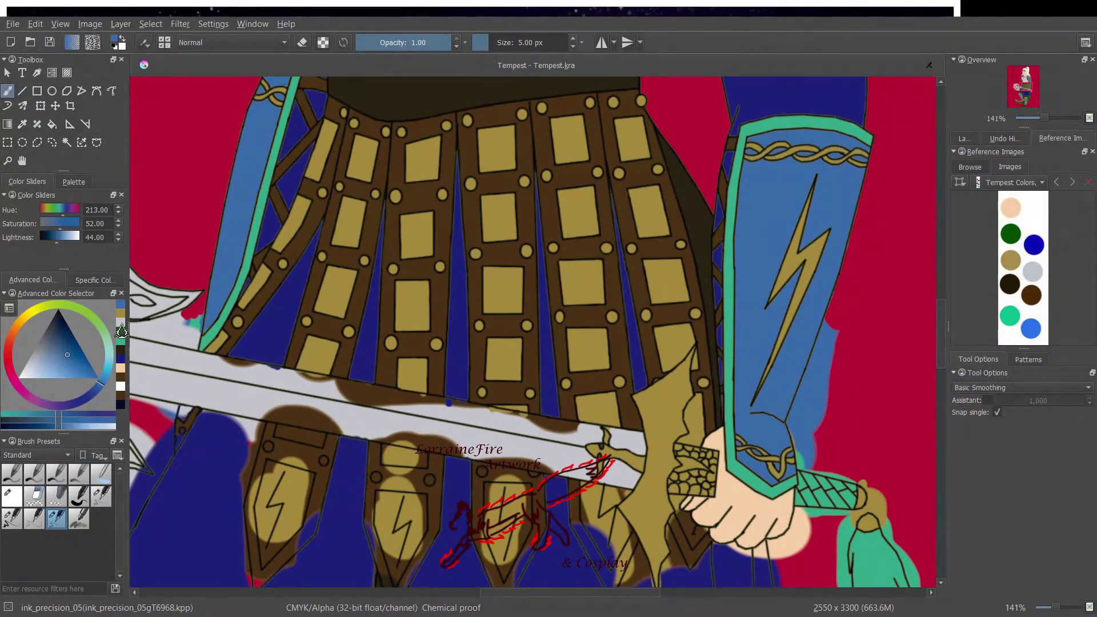
click(119, 324)
click(603, 427)
click(120, 323)
click(604, 429)
- Erase the stray colour outside the forearm guard, the sword's pommel and the hanging turquoise cloth
key(/)
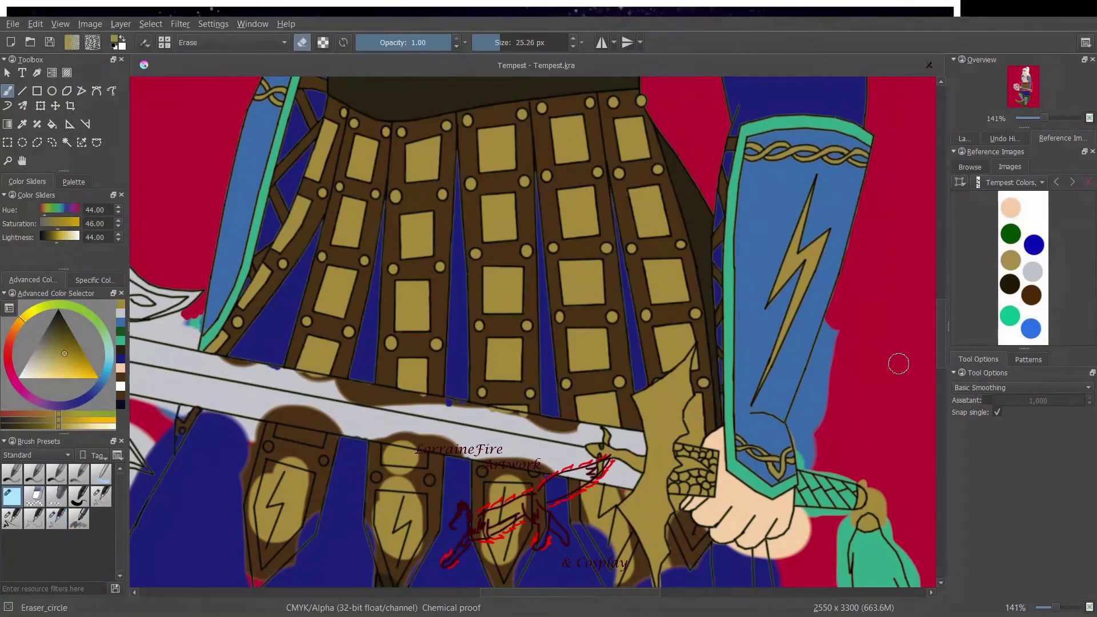
mouse_move(794, 421)
mouse_down()
mouse_move(805, 404)
mouse_move(811, 452)
mouse_move(877, 497)
mouse_move(914, 579)
mouse_up()
- Cover the brown overlapping the sword blade with light grey along both edges using the 25 px ink pen
click(104, 499)
click(12, 517)
click(120, 313)
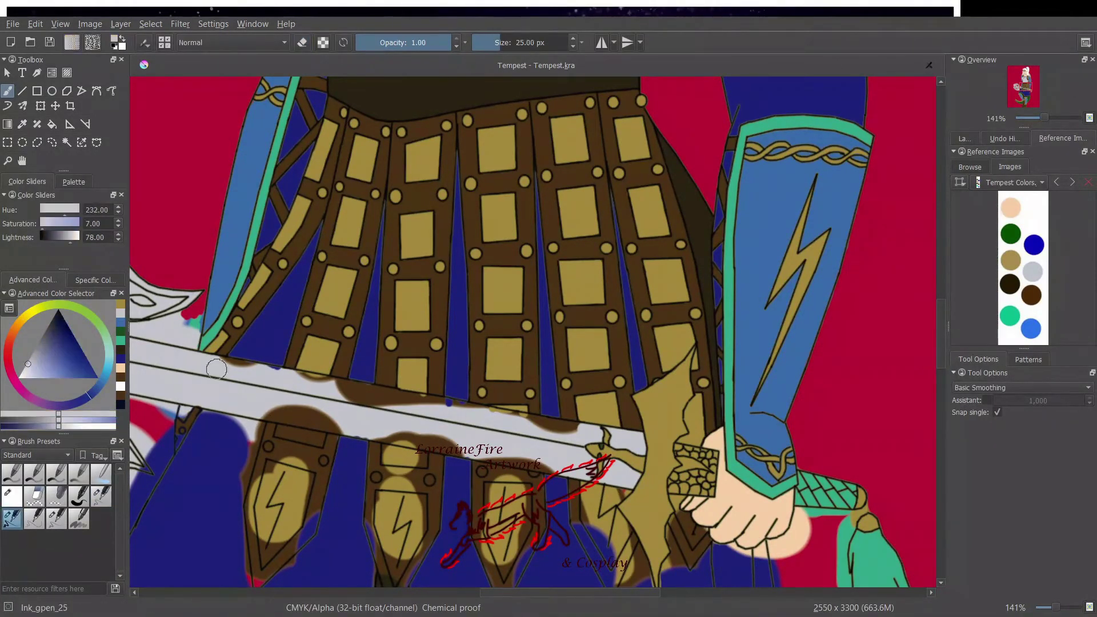
mouse_move(217, 367)
mouse_down()
mouse_move(585, 438)
mouse_move(308, 381)
mouse_up()
mouse_move(236, 370)
mouse_down()
mouse_move(275, 409)
mouse_move(266, 411)
mouse_move(454, 448)
mouse_move(523, 455)
mouse_up()
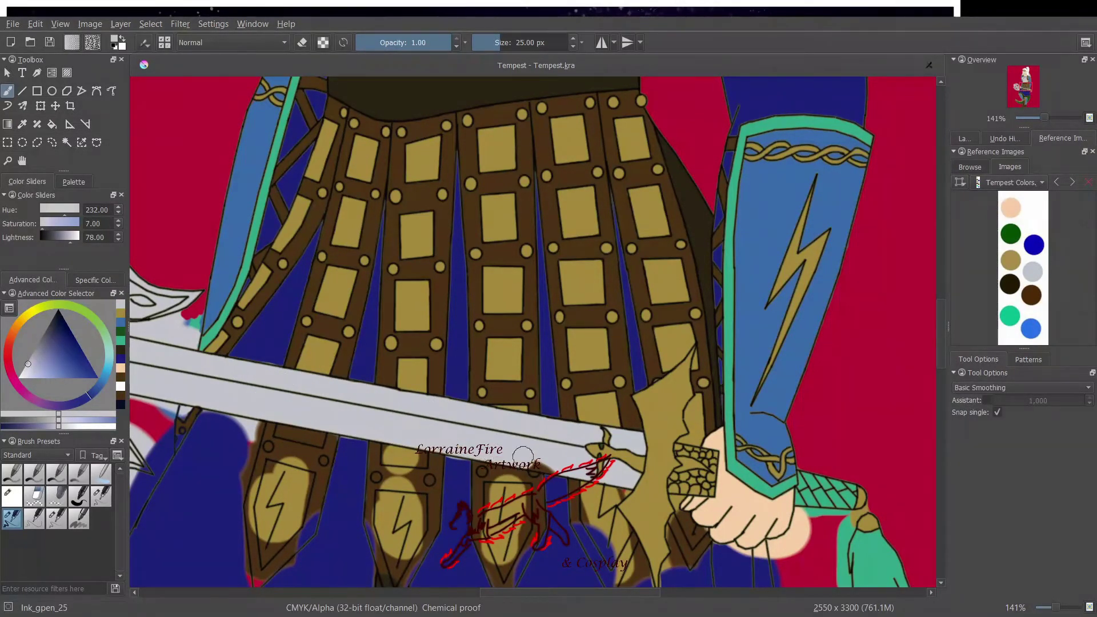
- Erase the excess skin colour outside the sword hand with the 10 px ink pen in eraser mode
click(101, 496)
key(e)
mouse_move(797, 514)
mouse_down()
mouse_move(869, 509)
mouse_move(852, 529)
mouse_move(825, 517)
mouse_move(846, 585)
mouse_move(773, 544)
mouse_move(777, 584)
mouse_move(779, 544)
mouse_move(780, 553)
mouse_move(801, 518)
mouse_up()
- Erase the excess grey around the outline of the weapon's axe-shaped head and the stray colour along the blue cloth's edge
drag(659, 592, 550, 612)
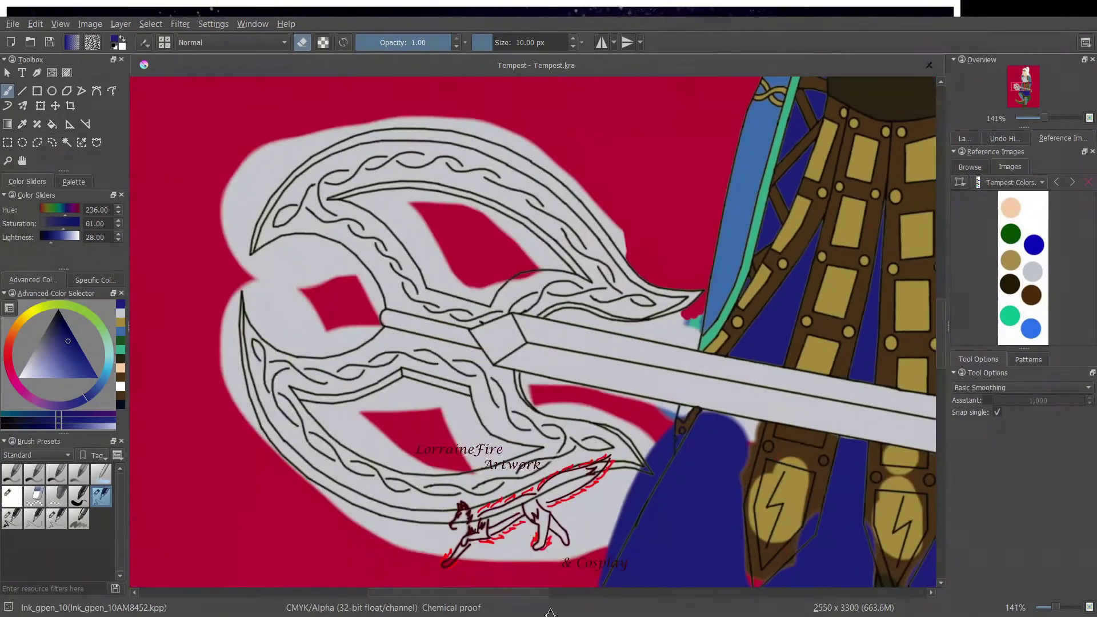
mouse_move(548, 316)
mouse_down()
mouse_move(686, 337)
mouse_move(523, 380)
mouse_move(614, 420)
mouse_move(657, 480)
mouse_move(618, 373)
mouse_up()
mouse_move(675, 410)
mouse_down()
mouse_move(650, 407)
mouse_move(671, 442)
mouse_move(655, 468)
mouse_move(574, 413)
mouse_move(609, 415)
mouse_move(577, 386)
mouse_move(645, 402)
mouse_move(532, 512)
mouse_move(597, 474)
mouse_move(649, 489)
mouse_move(598, 577)
mouse_up()
key(slash)
mouse_move(372, 500)
mouse_down()
mouse_move(478, 533)
mouse_move(520, 514)
mouse_move(593, 555)
mouse_move(523, 536)
mouse_up()
mouse_move(252, 283)
mouse_down()
mouse_move(354, 343)
mouse_move(338, 245)
mouse_move(314, 282)
mouse_move(231, 326)
mouse_move(245, 189)
mouse_move(238, 162)
mouse_move(491, 132)
mouse_move(639, 251)
mouse_up()
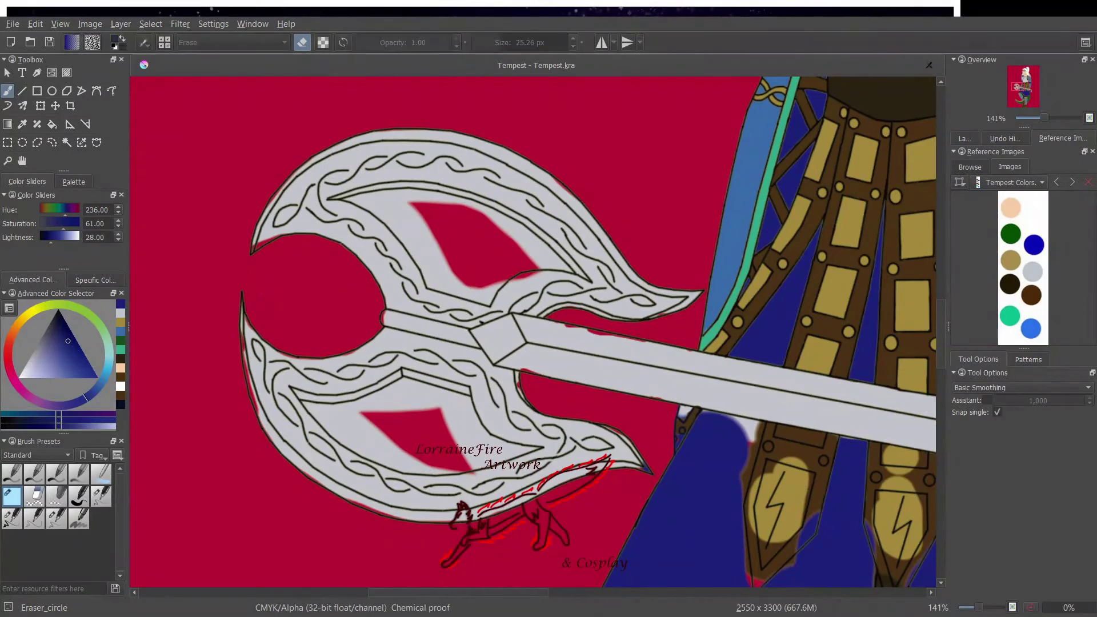
- Fill the gaps along the axe-shaped head's outer edges and the adjoining shaft with light grey
click(101, 494)
ctrl+click(262, 244)
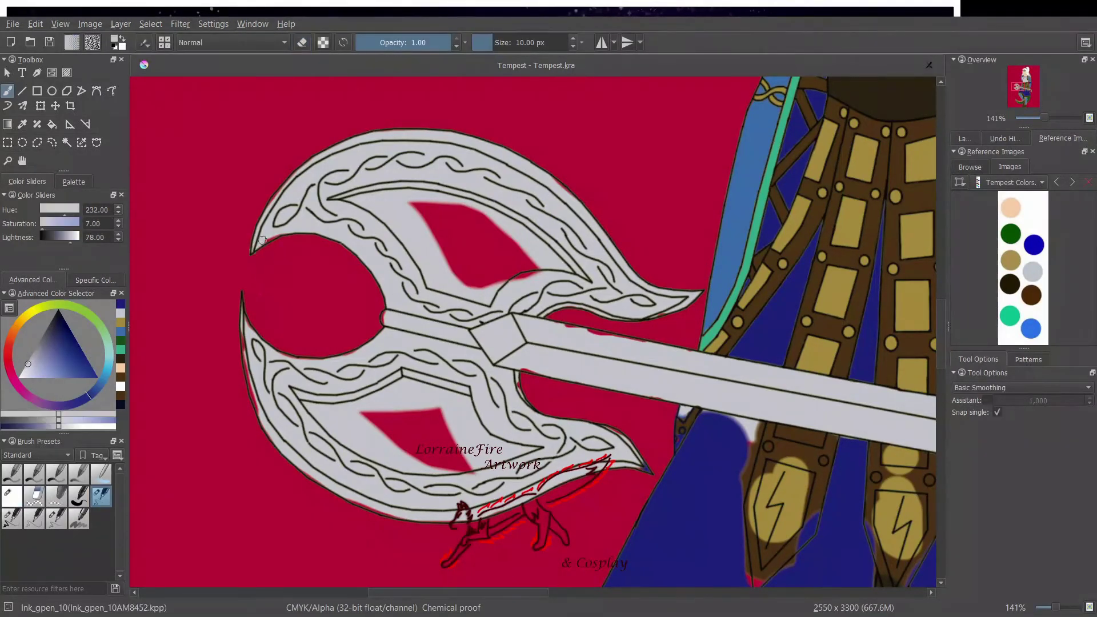
mouse_move(282, 195)
mouse_down()
mouse_move(305, 168)
mouse_move(382, 135)
mouse_up()
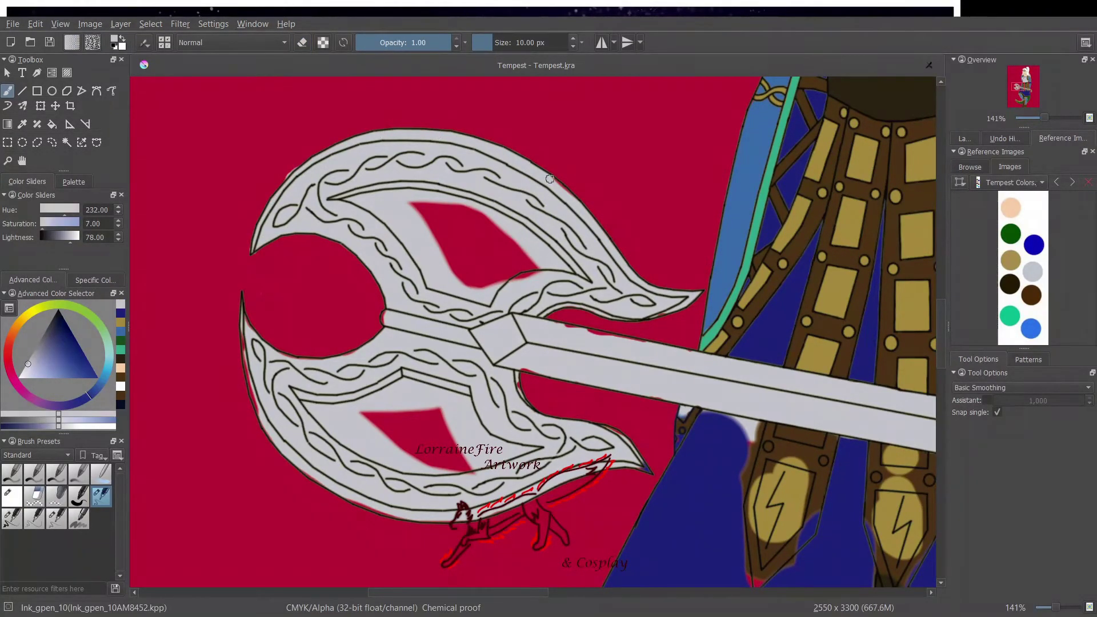
mouse_move(550, 179)
mouse_down()
mouse_move(587, 222)
mouse_move(542, 274)
mouse_up()
drag(571, 326, 607, 339)
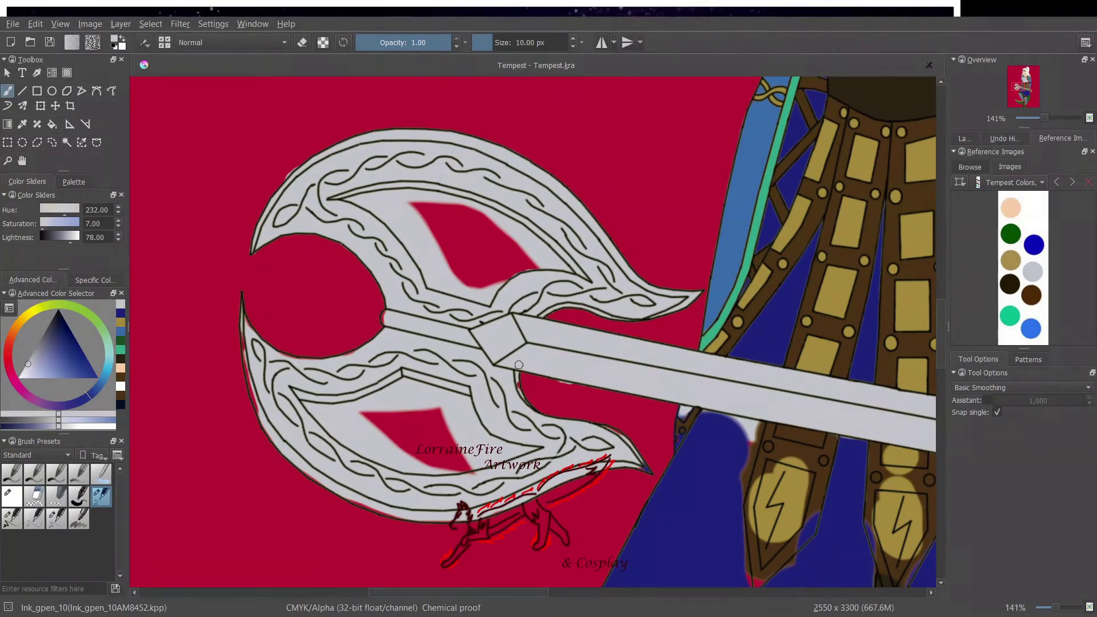
- Erase the grey inside the two openings of the axe-shaped head up to the line art
key(e)
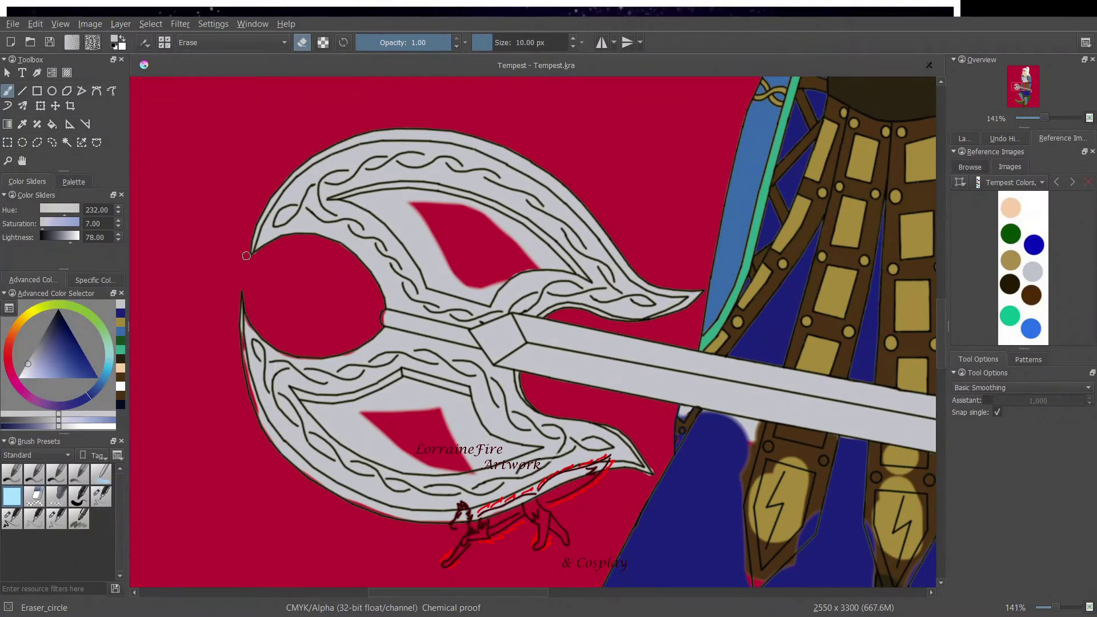
mouse_move(358, 200)
mouse_down()
mouse_move(403, 236)
mouse_move(433, 287)
mouse_move(482, 300)
mouse_move(504, 275)
mouse_move(567, 269)
mouse_move(512, 223)
mouse_move(486, 219)
mouse_move(532, 255)
mouse_move(483, 293)
mouse_up()
key(e)
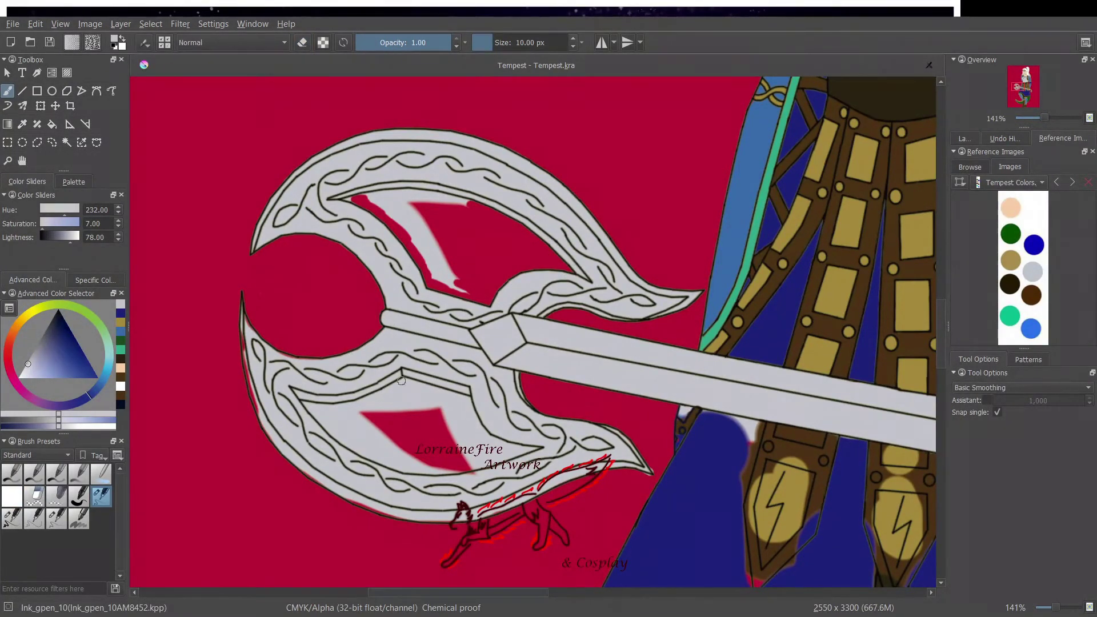
key(e)
mouse_move(363, 195)
mouse_down()
mouse_move(455, 201)
mouse_move(406, 203)
mouse_move(446, 270)
mouse_move(418, 258)
mouse_move(468, 283)
mouse_up()
mouse_move(407, 384)
mouse_down()
mouse_move(470, 396)
mouse_move(445, 395)
mouse_move(517, 450)
mouse_move(465, 453)
mouse_move(489, 461)
mouse_up()
mouse_move(307, 407)
mouse_down()
mouse_move(408, 391)
mouse_move(463, 408)
mouse_move(445, 420)
mouse_move(474, 414)
mouse_move(313, 410)
mouse_move(340, 438)
mouse_move(429, 471)
mouse_move(447, 472)
mouse_move(321, 416)
mouse_move(365, 420)
mouse_up()
- Clean up the lower axe blade's inner and outer edges, switching between the 5 px and 10 px brushes and erasing
click(56, 518)
key(e)
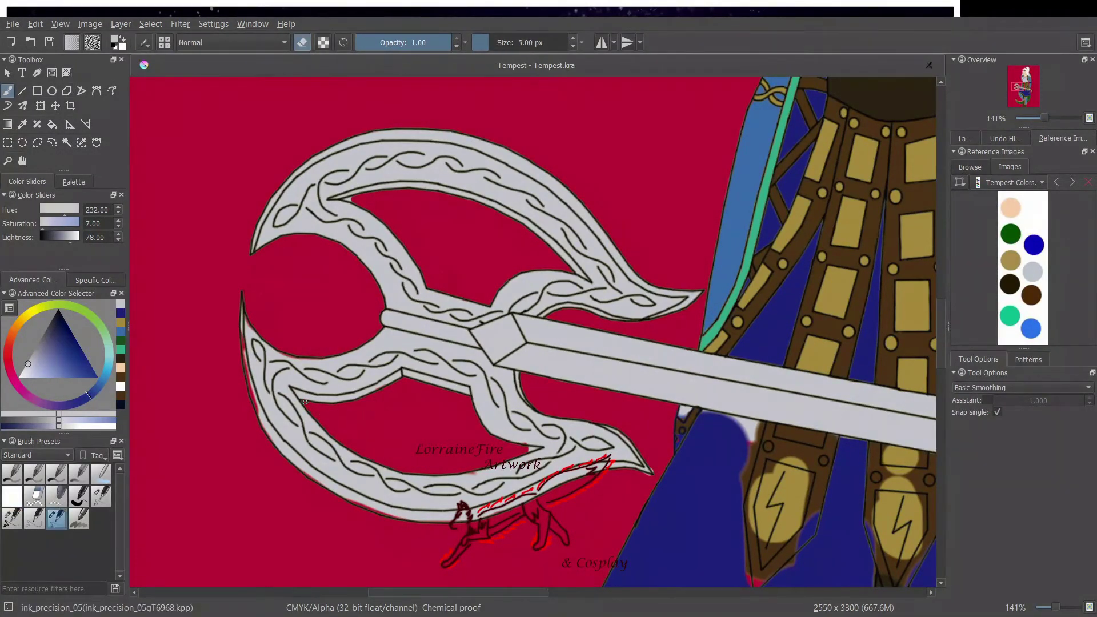
key(slash)
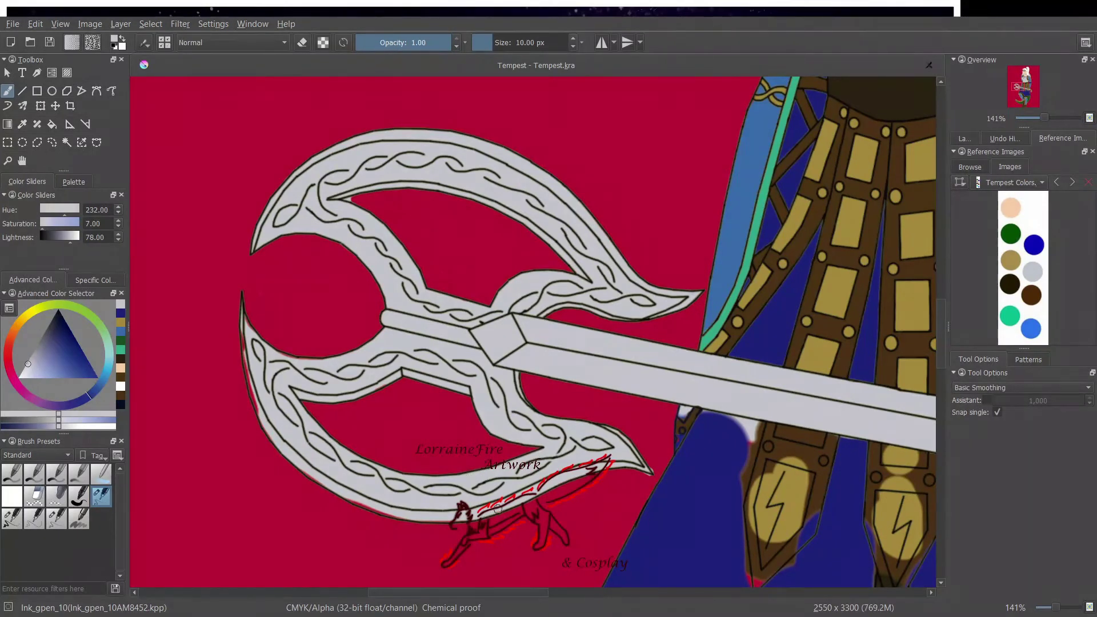
key(slash)
key(e)
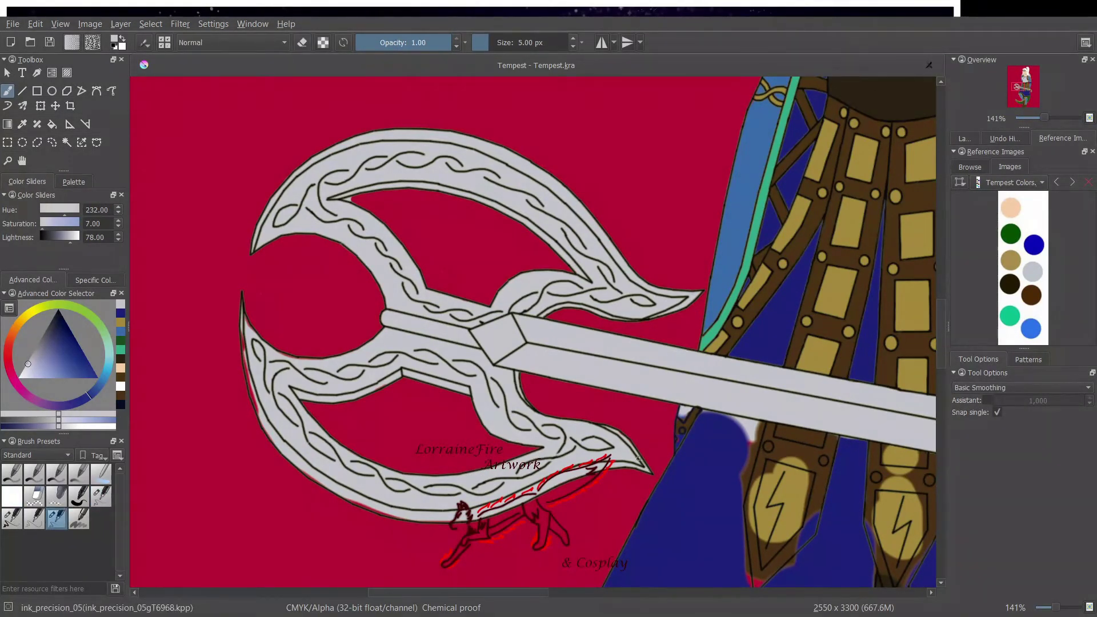
key(slash)
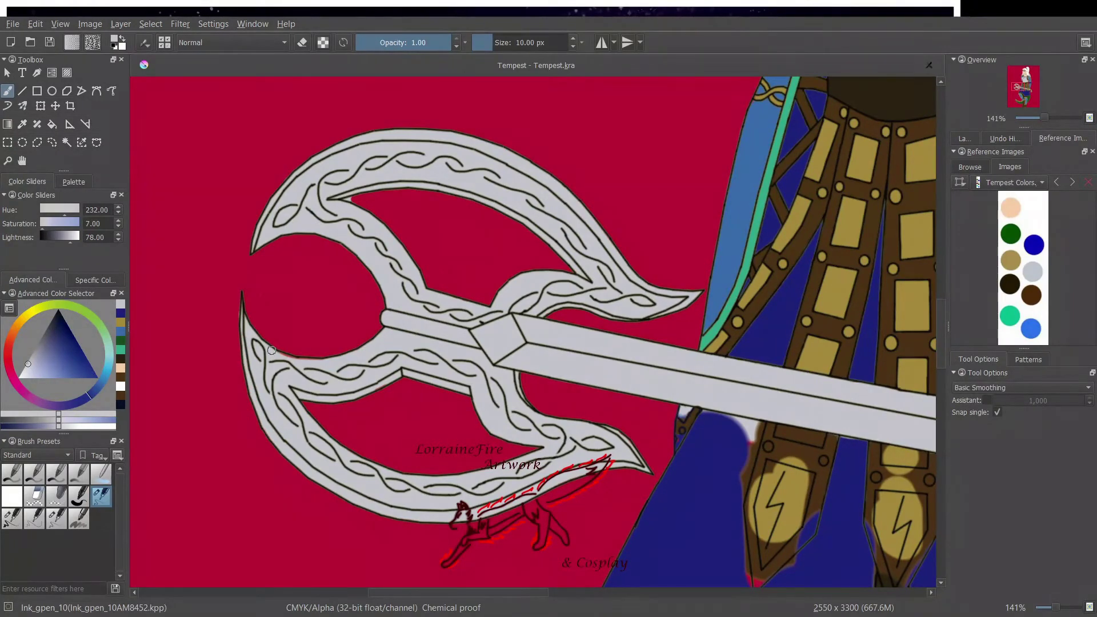
- Touch up the pointed inner corner of the upper opening in the weapon's axe-shaped head
key(e)
key(e)
drag(355, 200, 351, 199)
- Colour the short strap piece below the sword at the skirt's outer edge with gold studs and brown leather, using the 10 px and 5 px brushes
drag(503, 593, 595, 593)
drag(941, 320, 941, 360)
key(e)
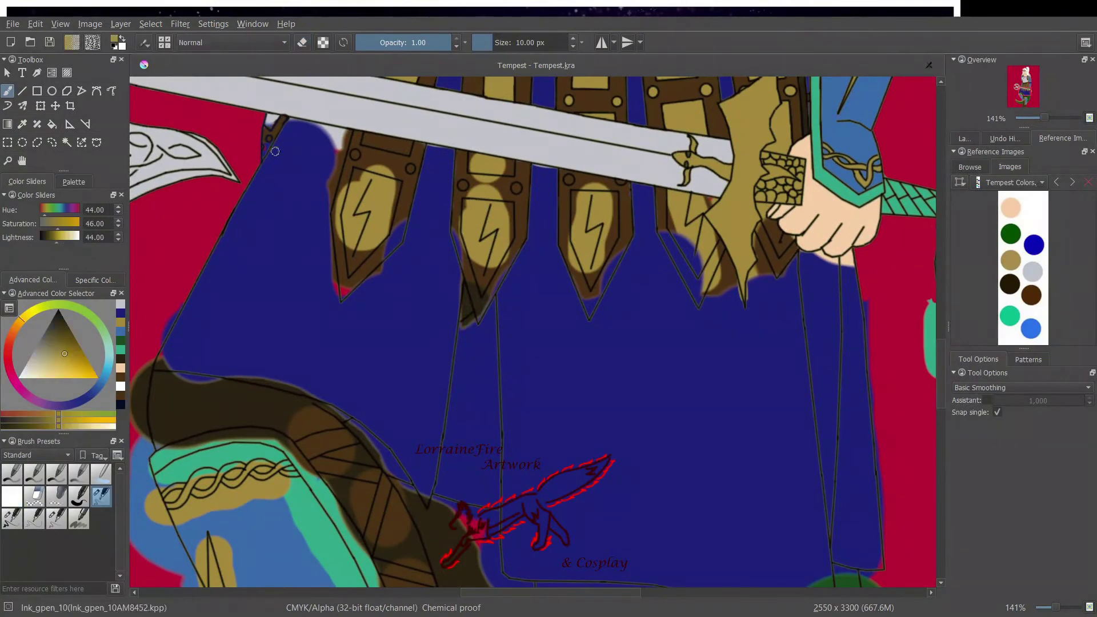
drag(276, 119, 265, 146)
key(e)
click(56, 519)
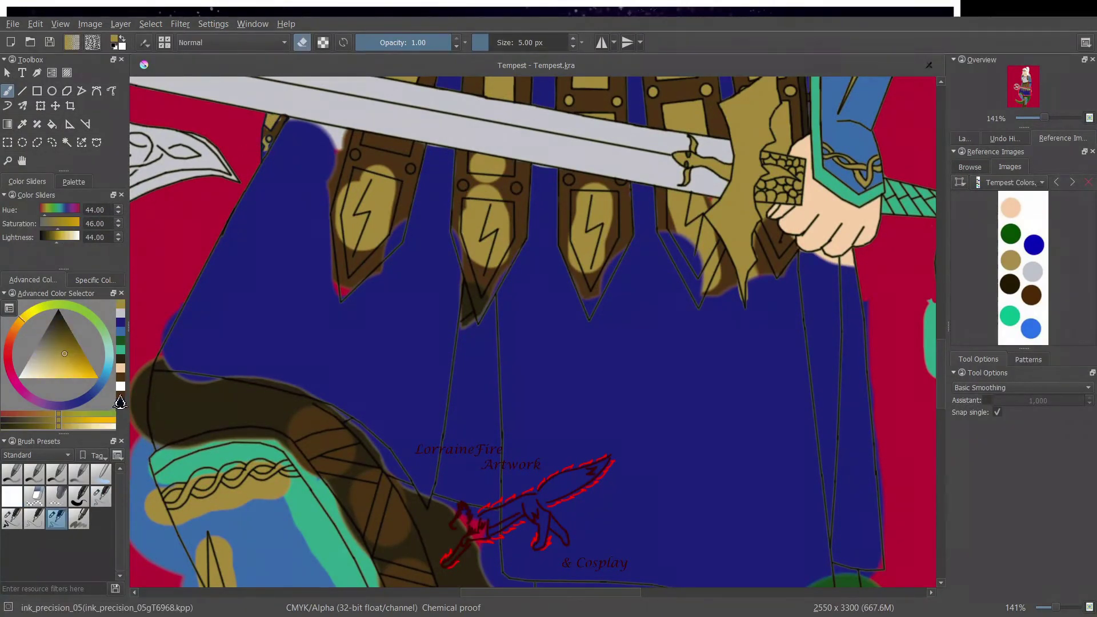
click(120, 395)
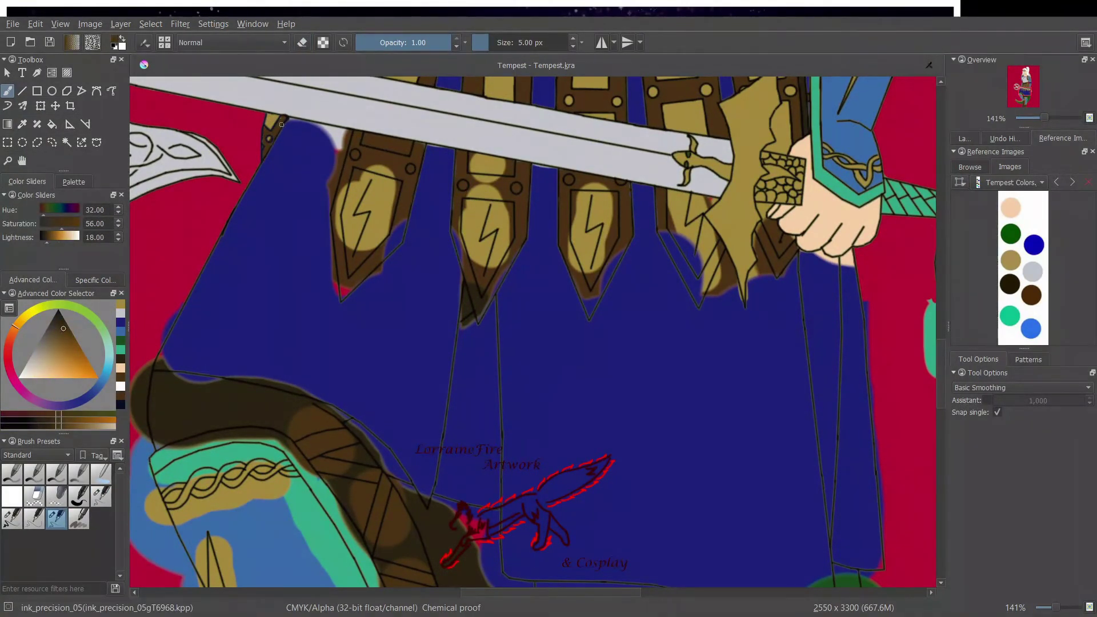
ctrl+click(268, 139)
click(100, 496)
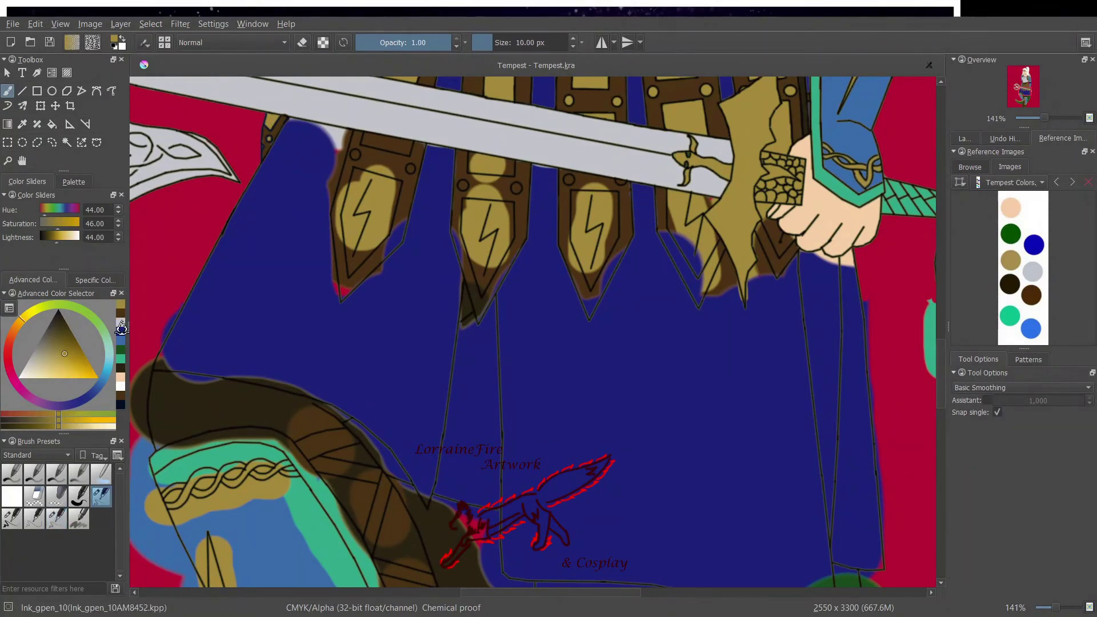
ctrl+click(289, 106)
drag(289, 107, 285, 112)
- Fill the navy cloth beside the first studded strap and up to the sword, covering the grey and red patches
click(120, 331)
drag(349, 133, 291, 120)
drag(327, 246, 336, 289)
mouse_move(327, 210)
mouse_down()
mouse_move(341, 158)
mouse_move(333, 137)
mouse_up()
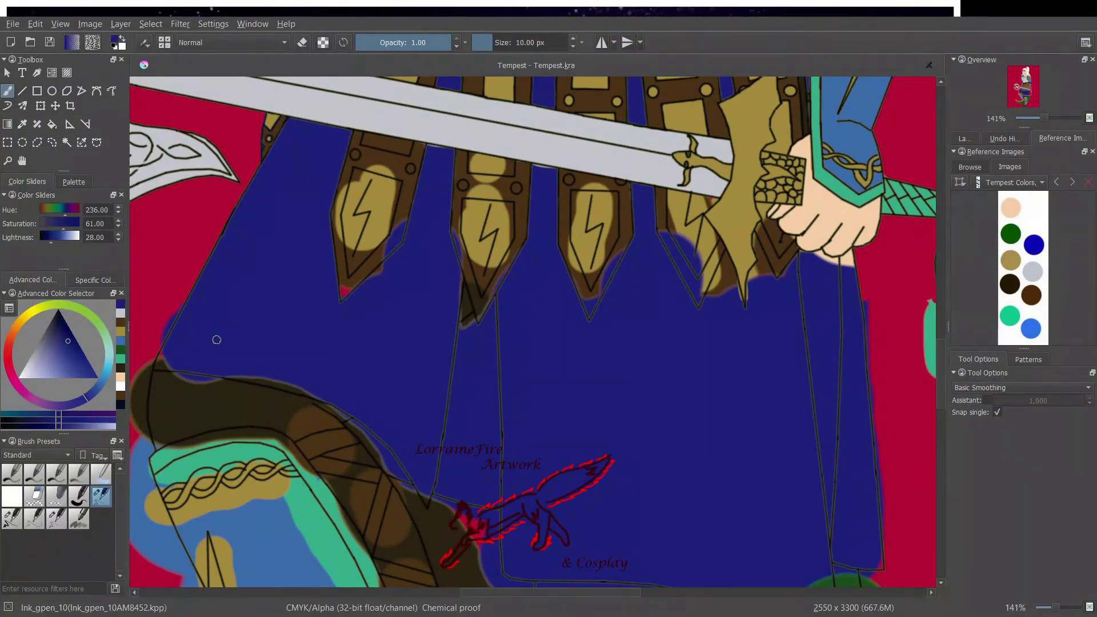
- Extend the navy along the skirt's curved hem and over the stray brown by the second strap's tip and the gold crossguard
drag(269, 381, 228, 377)
drag(316, 398, 287, 387)
drag(422, 497, 428, 507)
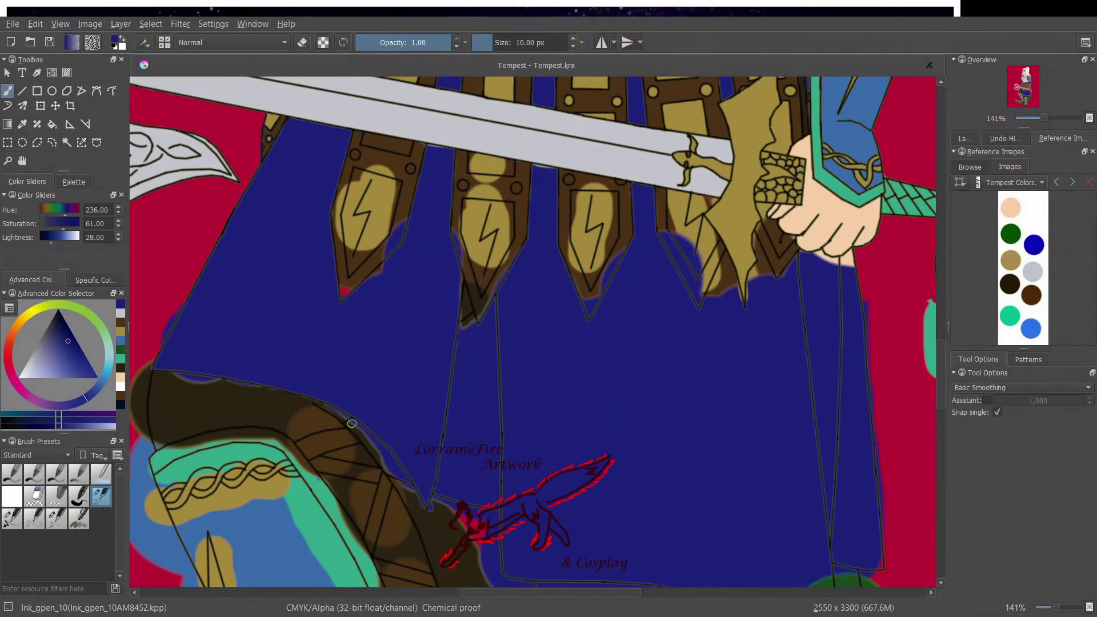
drag(351, 423, 392, 471)
drag(472, 316, 462, 326)
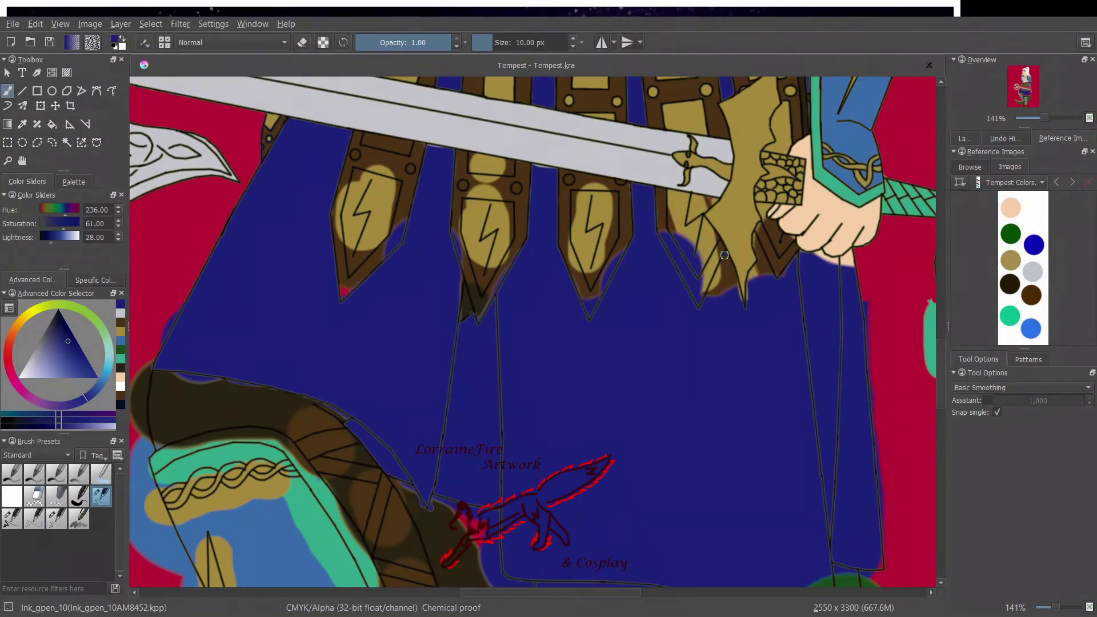
mouse_move(725, 254)
mouse_down()
mouse_move(714, 281)
mouse_move(755, 234)
mouse_move(761, 273)
mouse_up()
- Erase the navy spill outside the skirt's outer outline just above the thigh
drag(573, 593, 570, 592)
key(/)
drag(154, 368, 191, 299)
key(/)
- Fill the first strap's pointed tip and the border around its lightning-bolt panel with brown
click(120, 322)
drag(355, 294, 404, 238)
drag(379, 166, 403, 172)
mouse_move(350, 243)
mouse_down()
mouse_move(354, 187)
mouse_move(368, 179)
mouse_up()
- Fill the first strap's lightning-bolt panel out to its outline and colour the strap's stud with gold
click(120, 314)
click(1071, 182)
click(1056, 183)
click(121, 332)
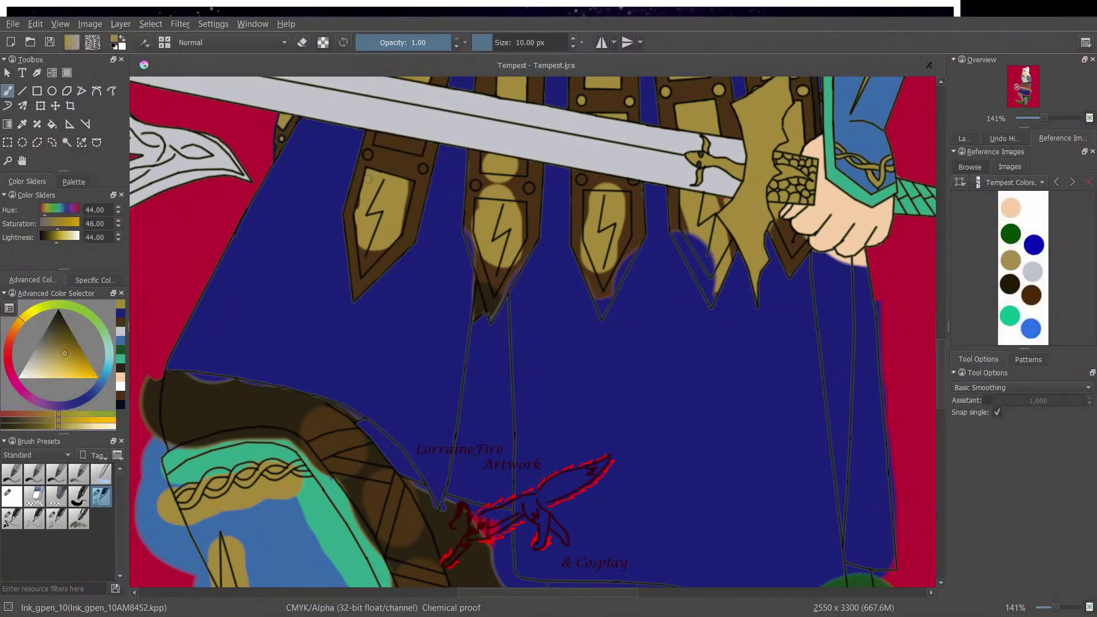
drag(361, 251, 366, 264)
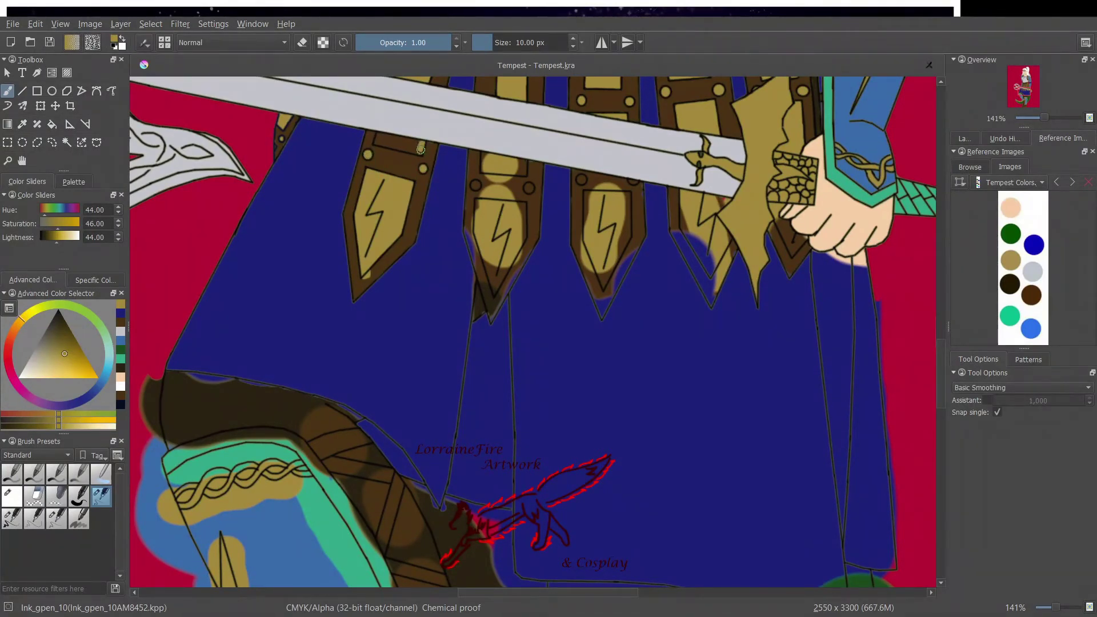
mouse_move(421, 149)
mouse_down()
mouse_move(378, 136)
mouse_move(404, 140)
mouse_move(384, 140)
mouse_move(405, 154)
mouse_up()
- Fill the upper thigh with dark brown right up to the skirt's hem line
click(120, 323)
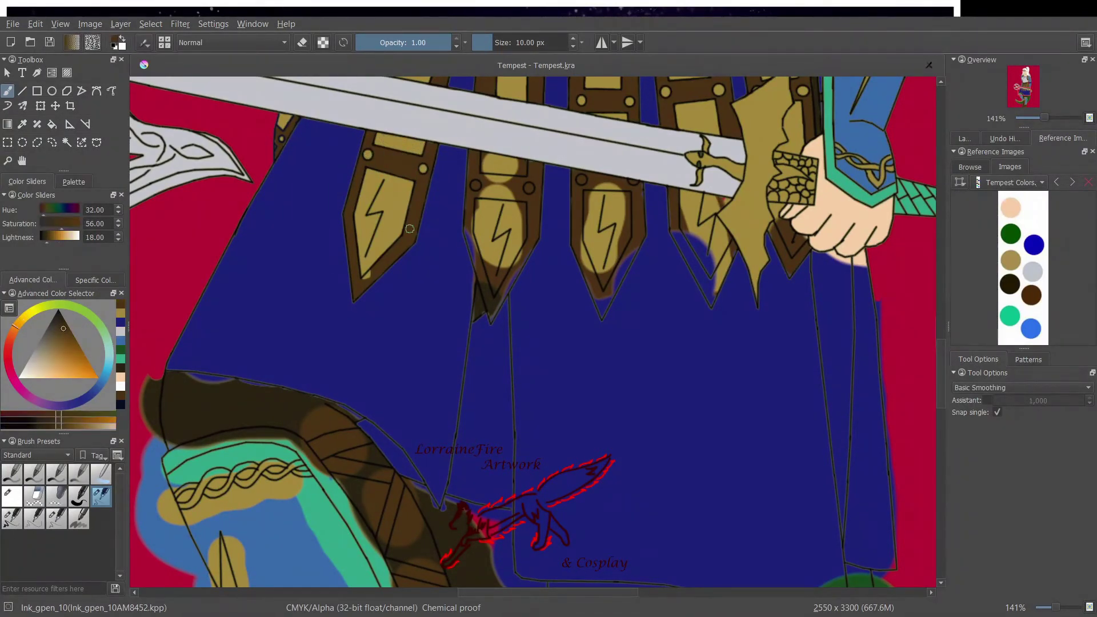
click(120, 368)
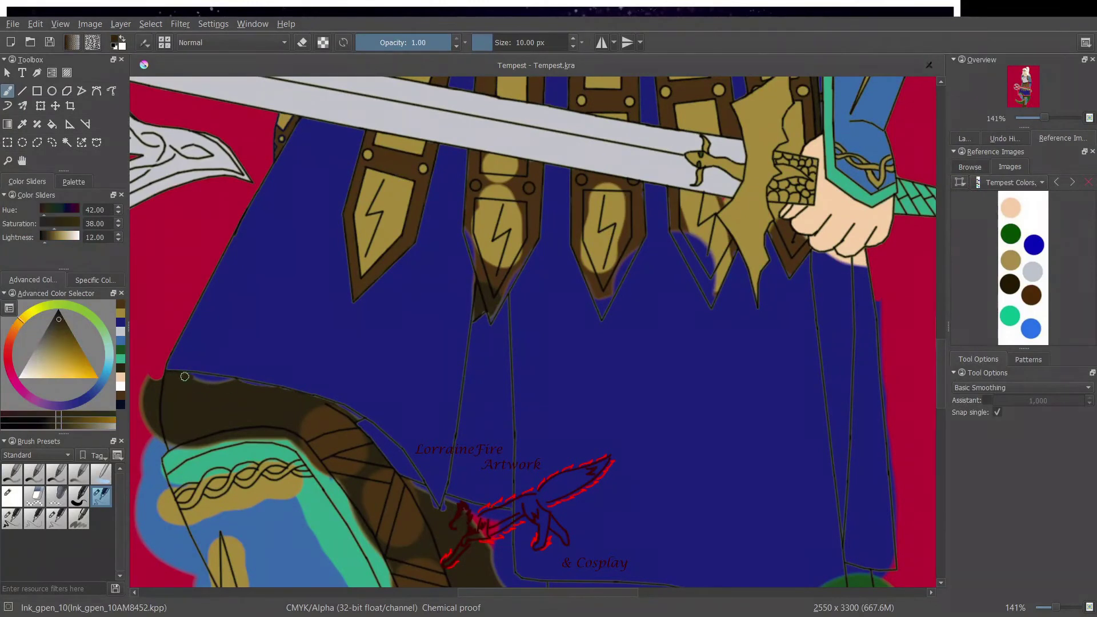
drag(187, 377, 288, 391)
drag(358, 416, 345, 410)
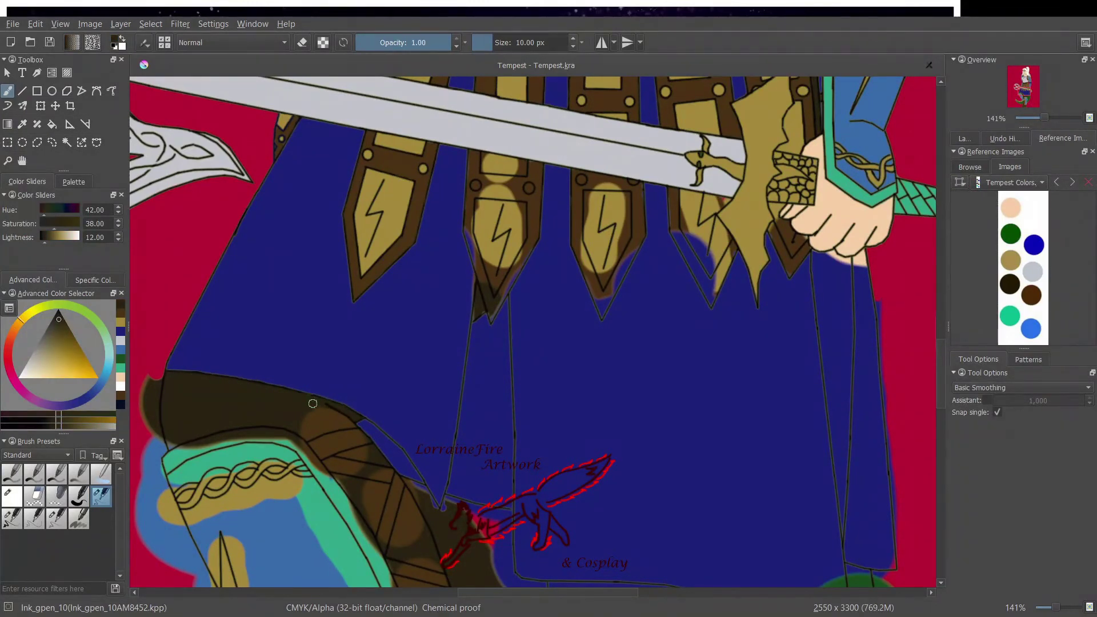
ctrl+click(207, 366)
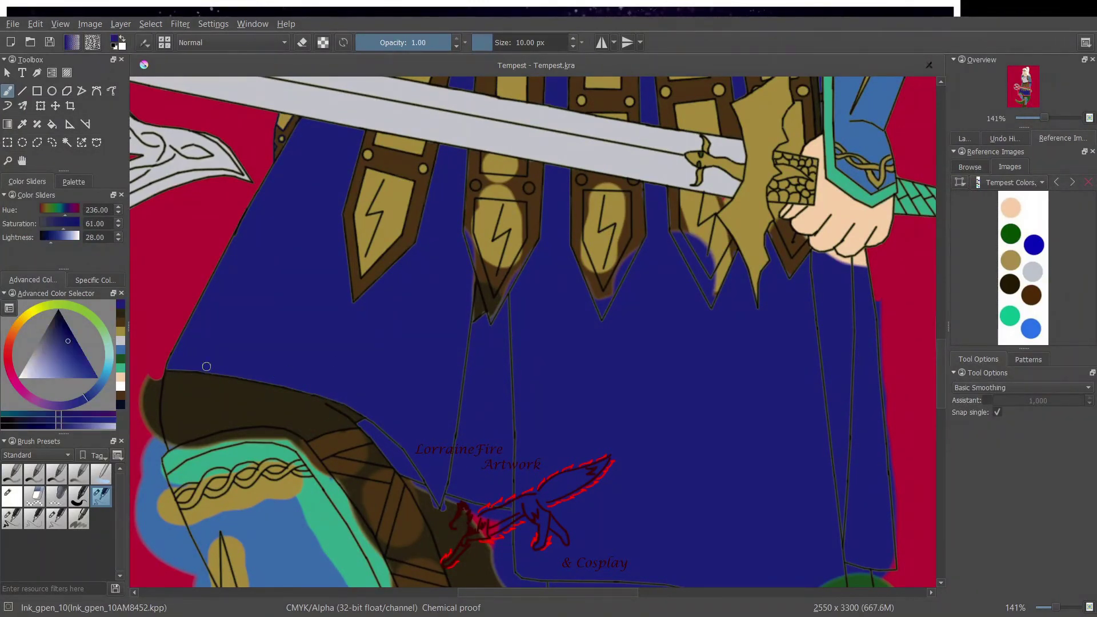
ctrl+click(191, 427)
- Fill the teal trim along the top of the blue leg piece and tidy its edge against the dark brown thigh
click(120, 370)
mouse_move(170, 456)
mouse_down()
mouse_move(231, 434)
mouse_move(338, 491)
mouse_move(393, 582)
mouse_move(247, 437)
mouse_move(304, 445)
mouse_up()
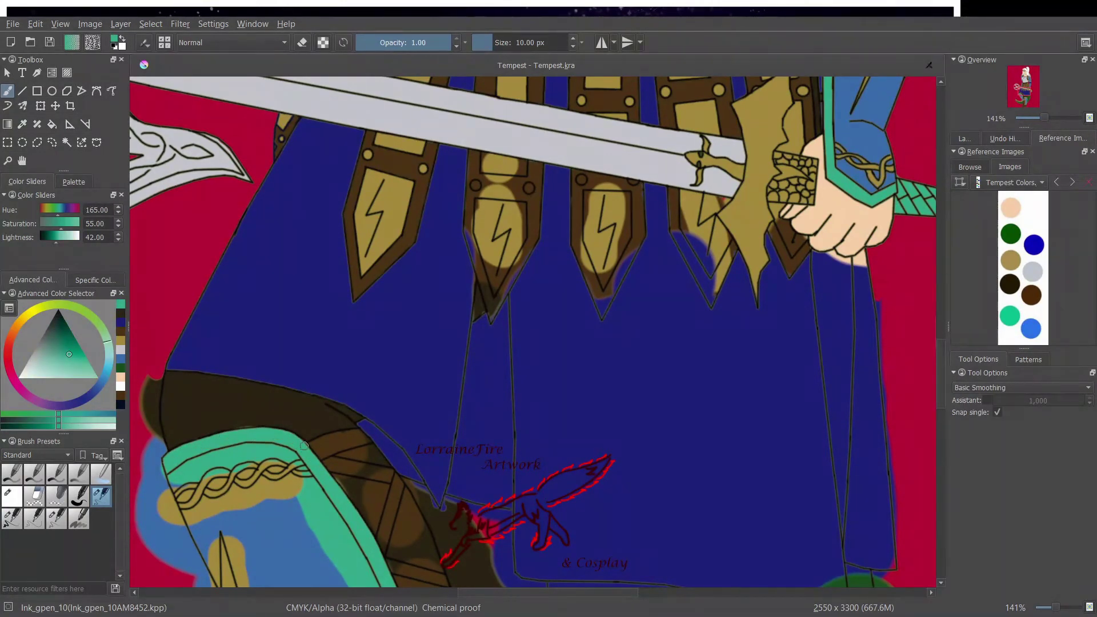
ctrl+click(306, 437)
drag(243, 427, 261, 422)
click(120, 322)
click(180, 451)
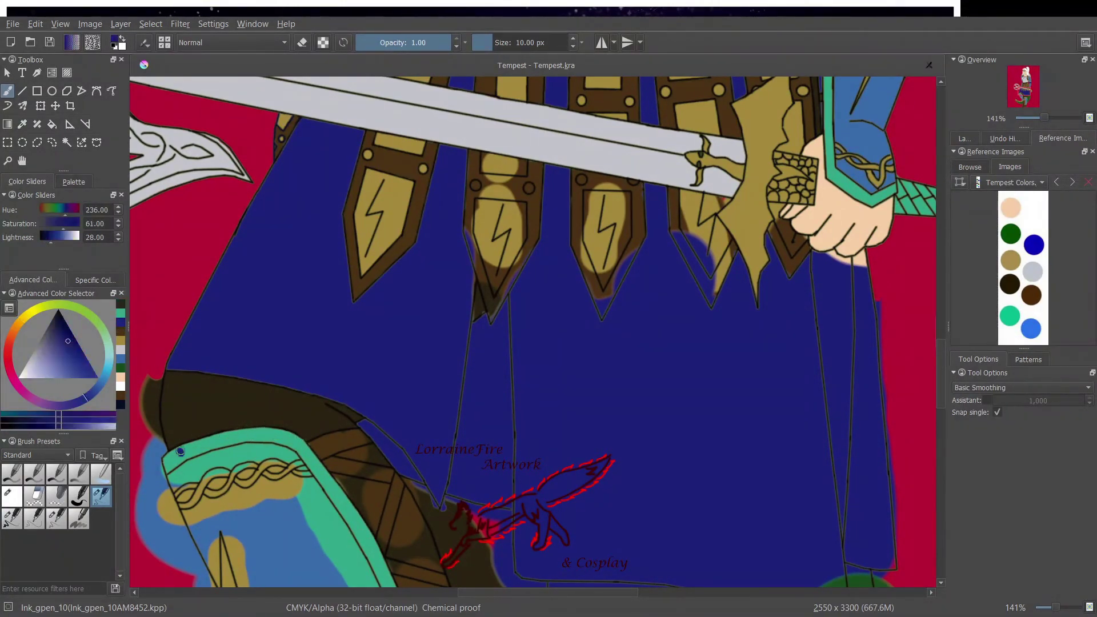
ctrl+click(183, 454)
drag(184, 452, 176, 454)
- Clean up the crossed leather straps on the thigh with brown and fill the gaps between them with dark brown
ctrl+click(176, 453)
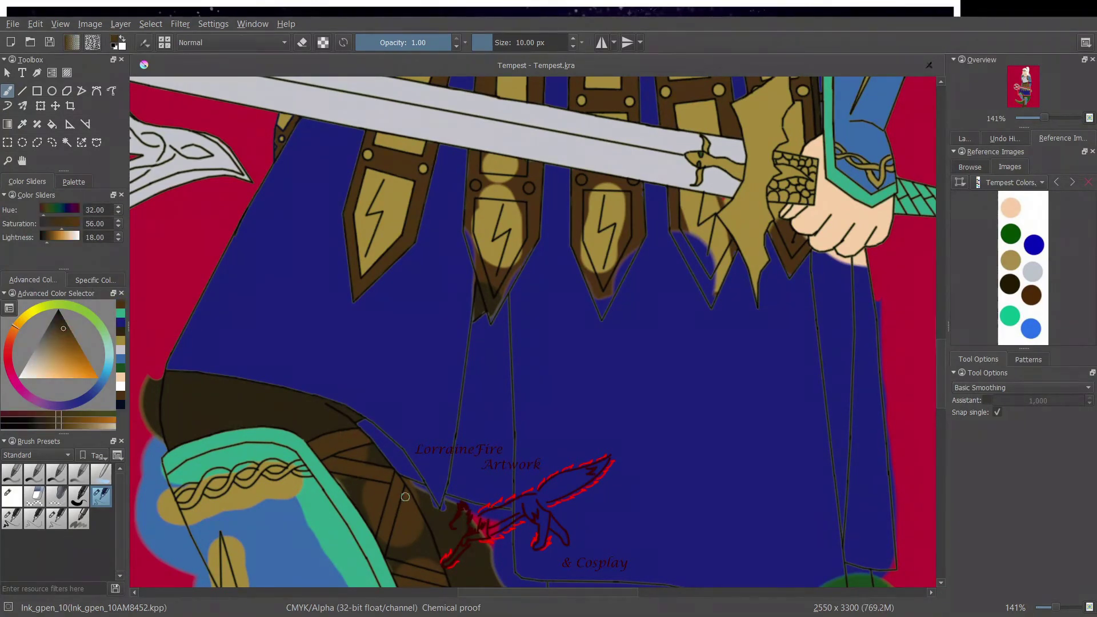
ctrl+click(271, 432)
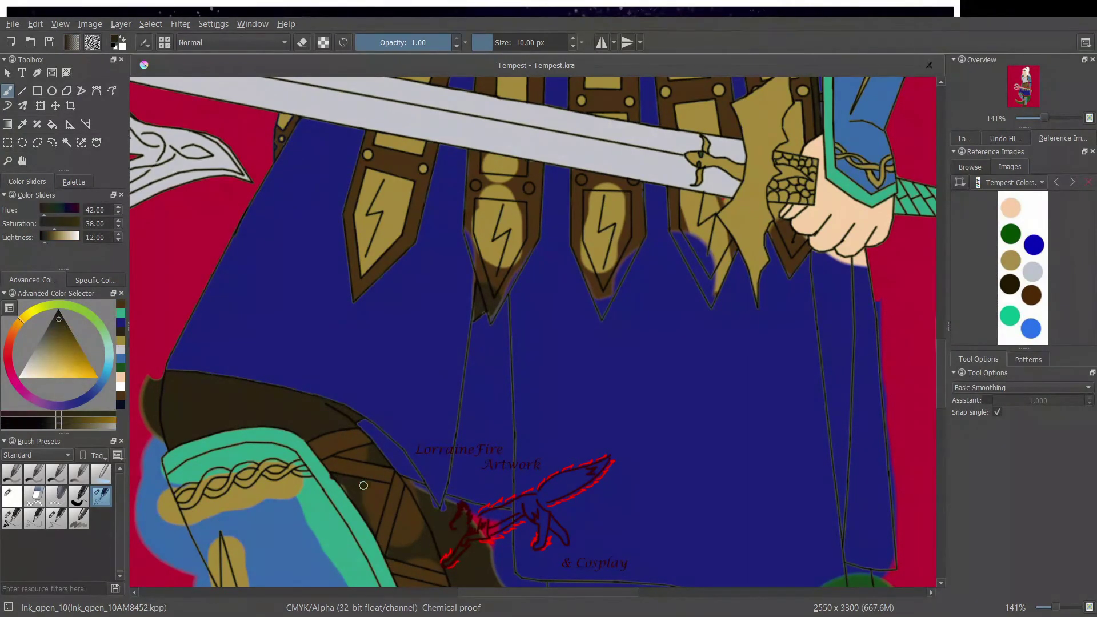
mouse_move(364, 485)
mouse_down()
mouse_move(382, 506)
mouse_move(369, 523)
mouse_move(344, 492)
mouse_up()
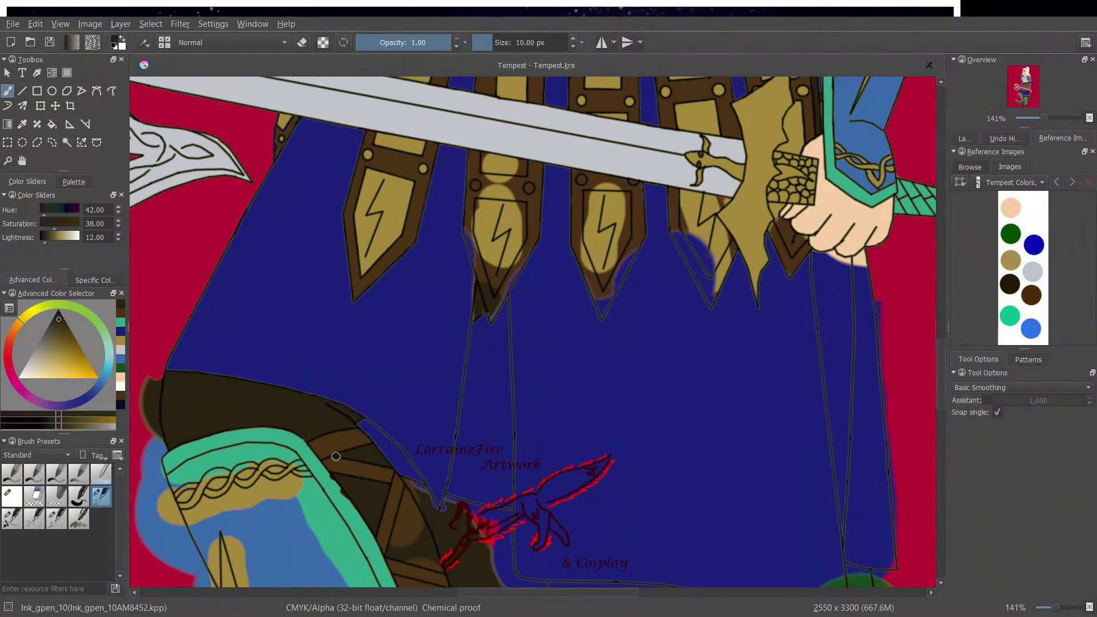
mouse_move(390, 552)
mouse_down()
mouse_move(406, 491)
mouse_move(419, 524)
mouse_up()
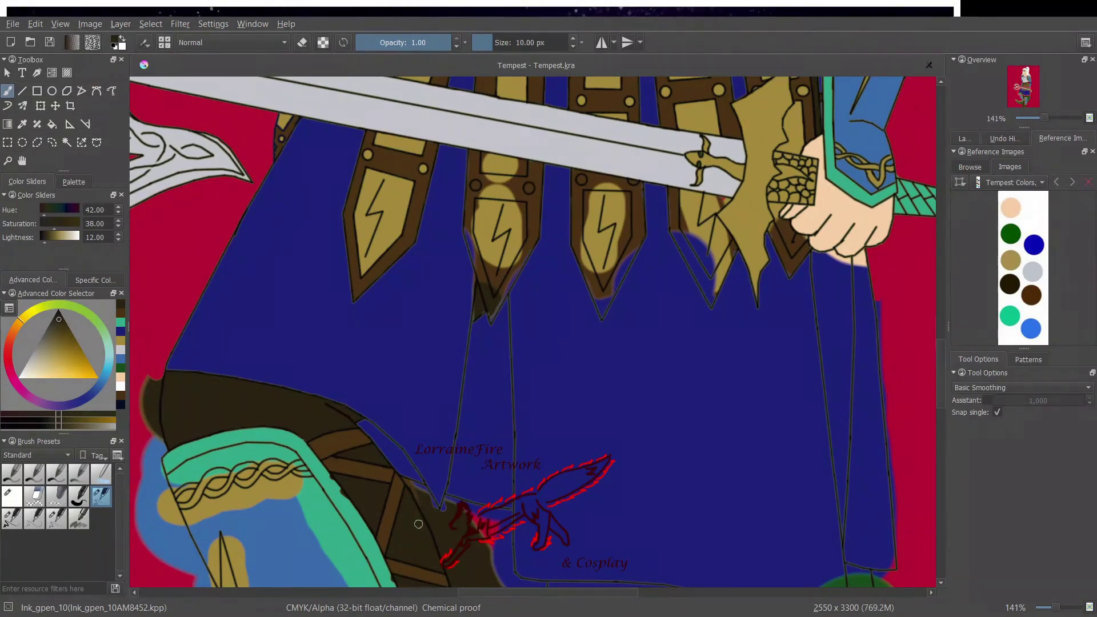
- Clean up the second studded strap's pointed end with navy outside the outline and brown inside it
ctrl+click(482, 313)
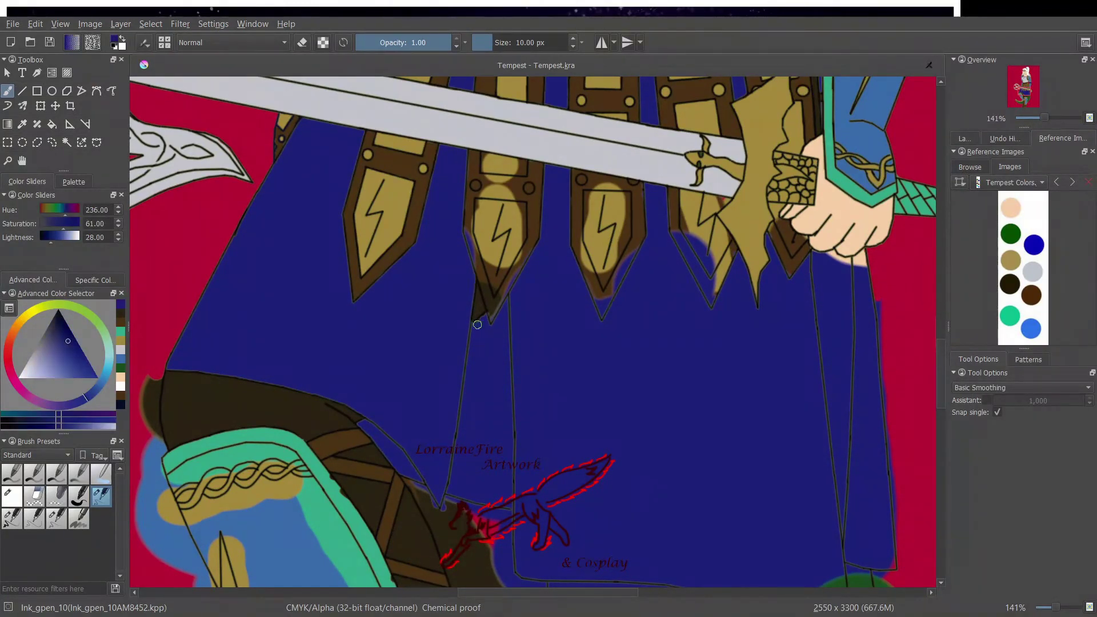
click(121, 322)
drag(491, 318, 527, 255)
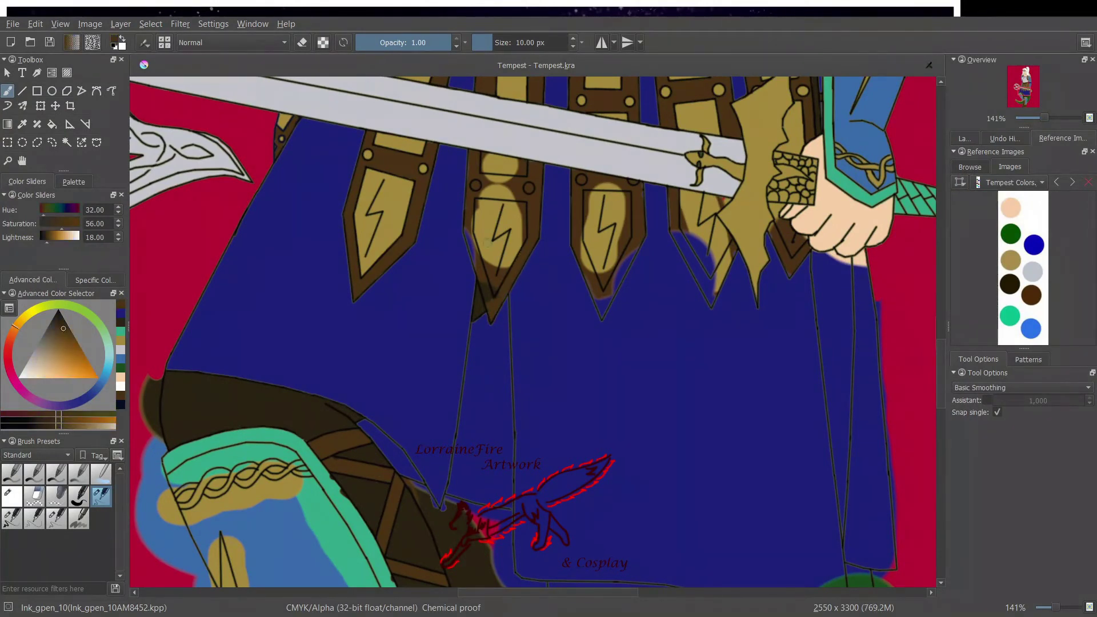
drag(469, 226, 485, 284)
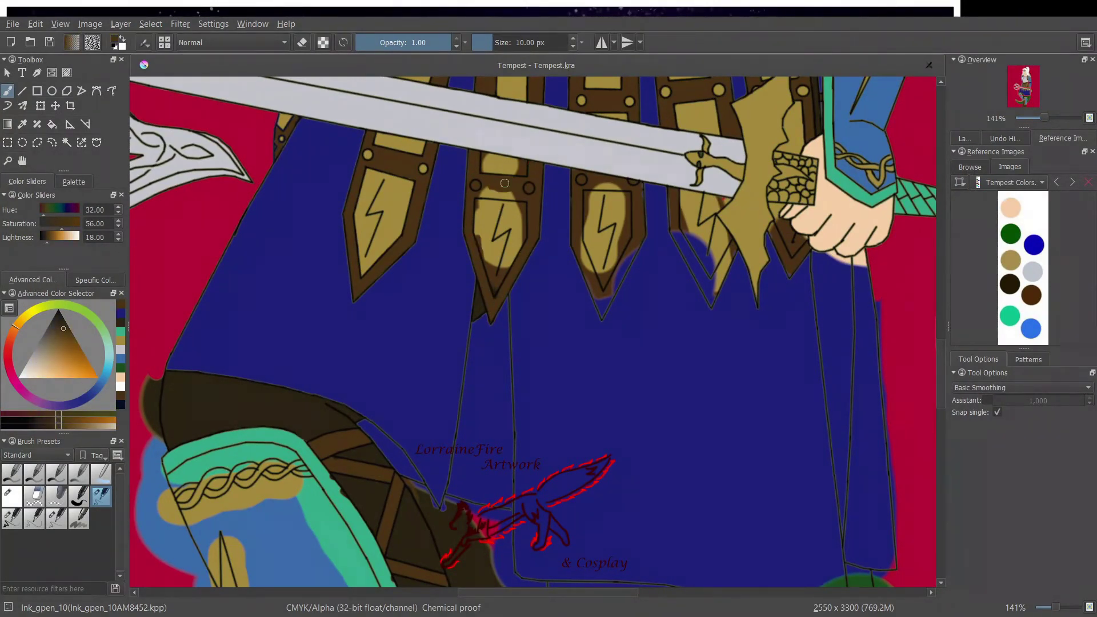
- Erase the colour spilling past the leg's outer outline and return to the 10 px brush with teal
click(10, 502)
mouse_move(146, 366)
mouse_down()
mouse_move(166, 512)
mouse_move(194, 576)
mouse_move(154, 450)
mouse_up()
click(101, 496)
click(121, 332)
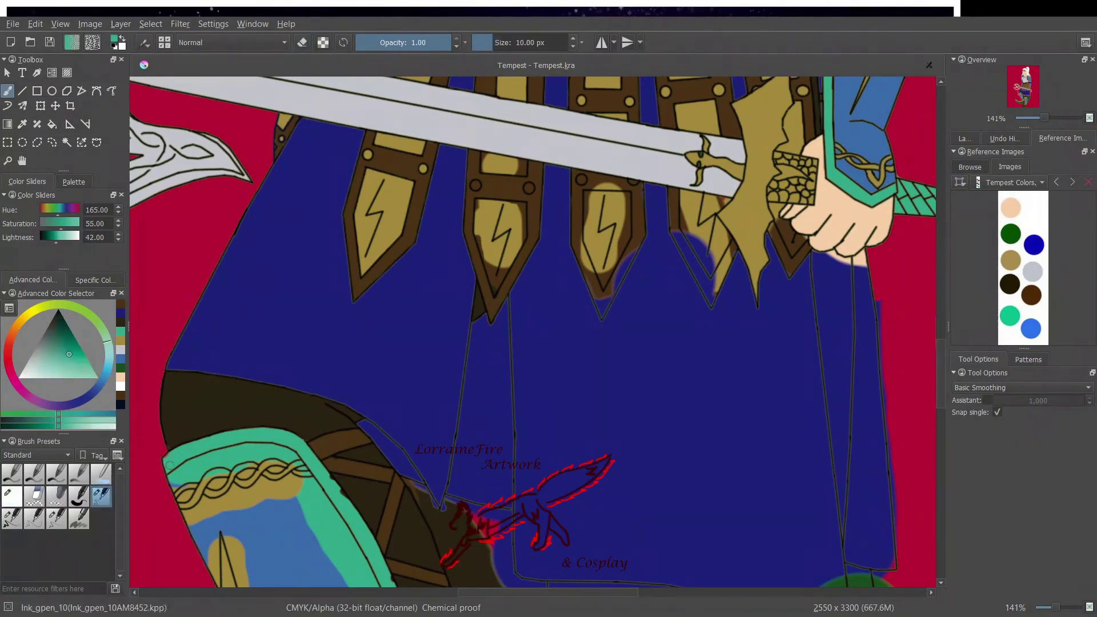
- Erase the dark brown spill between the thigh's inner outline and the skirt's hem
click(121, 331)
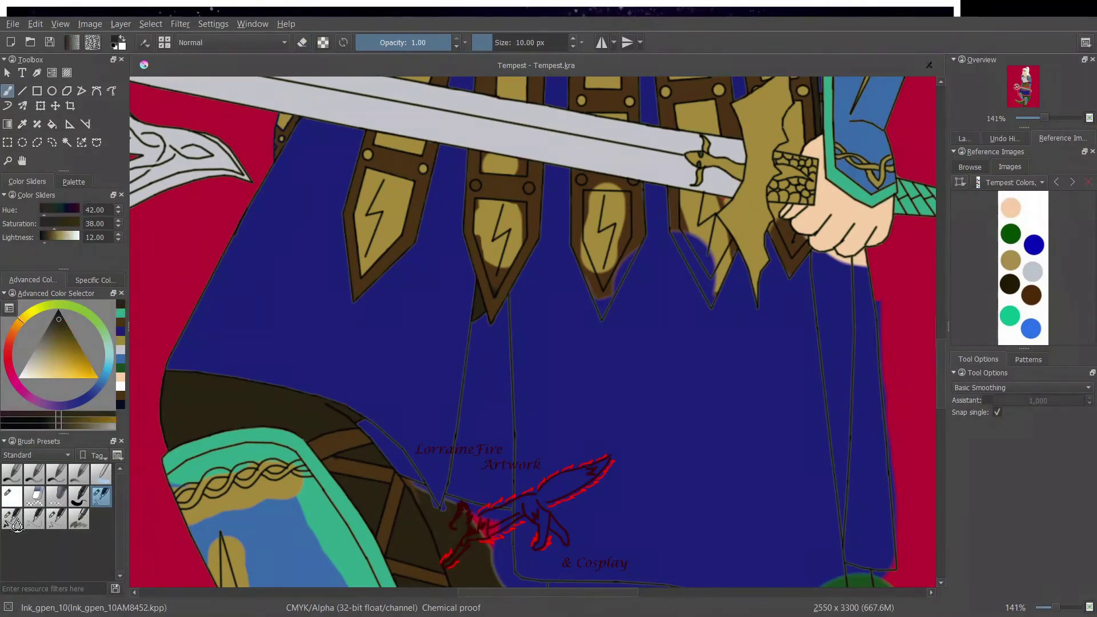
key(e)
mouse_move(402, 474)
mouse_down()
mouse_move(455, 571)
mouse_move(541, 584)
mouse_move(452, 501)
mouse_move(509, 533)
mouse_move(452, 541)
mouse_up()
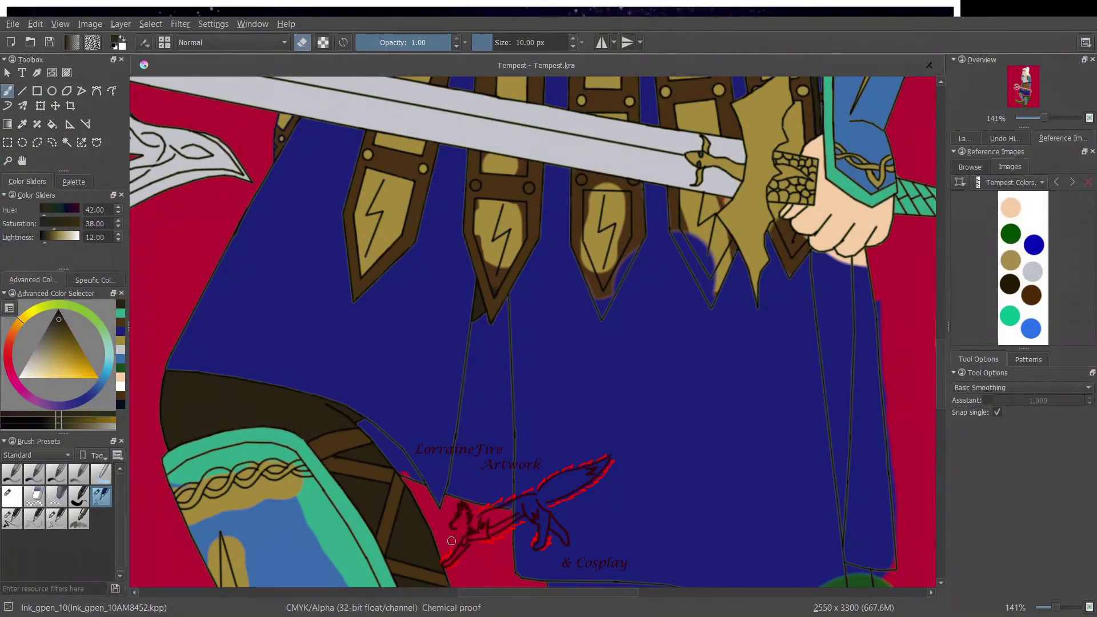
- Patch the skirt's hem beside the thigh with navy and erase the excess below its pointed corner
key(e)
ctrl+click(354, 400)
drag(403, 474, 413, 477)
click(302, 42)
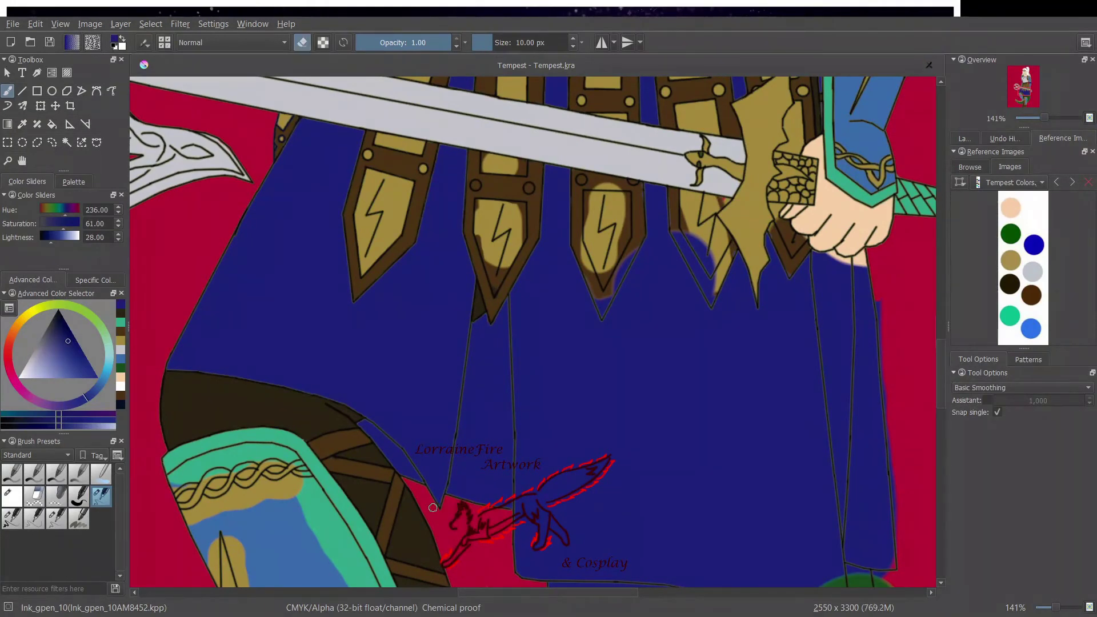
click(303, 44)
- Fill the band between the teal trim and the gold braid on the leg piece with light blue
click(119, 332)
ctrl+click(204, 523)
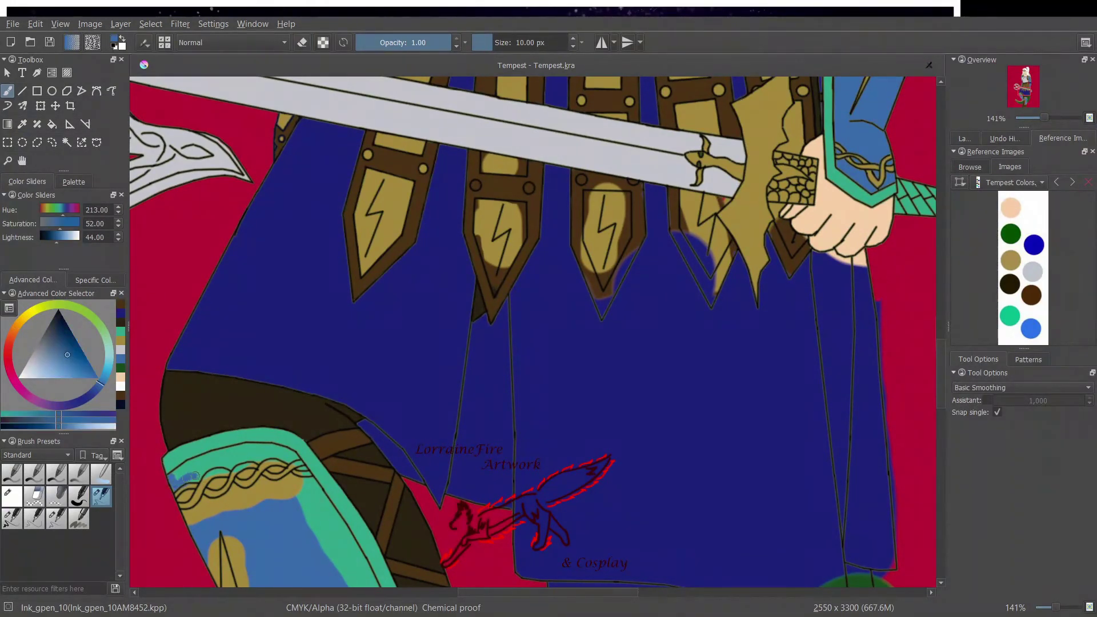
mouse_move(185, 464)
mouse_down()
mouse_move(251, 449)
mouse_move(294, 456)
mouse_move(206, 460)
mouse_move(217, 457)
mouse_up()
ctrl+click(207, 440)
click(207, 437)
- Paint light blue up to the teal trim's inner line and over the excess gold around the braid and spike
click(120, 314)
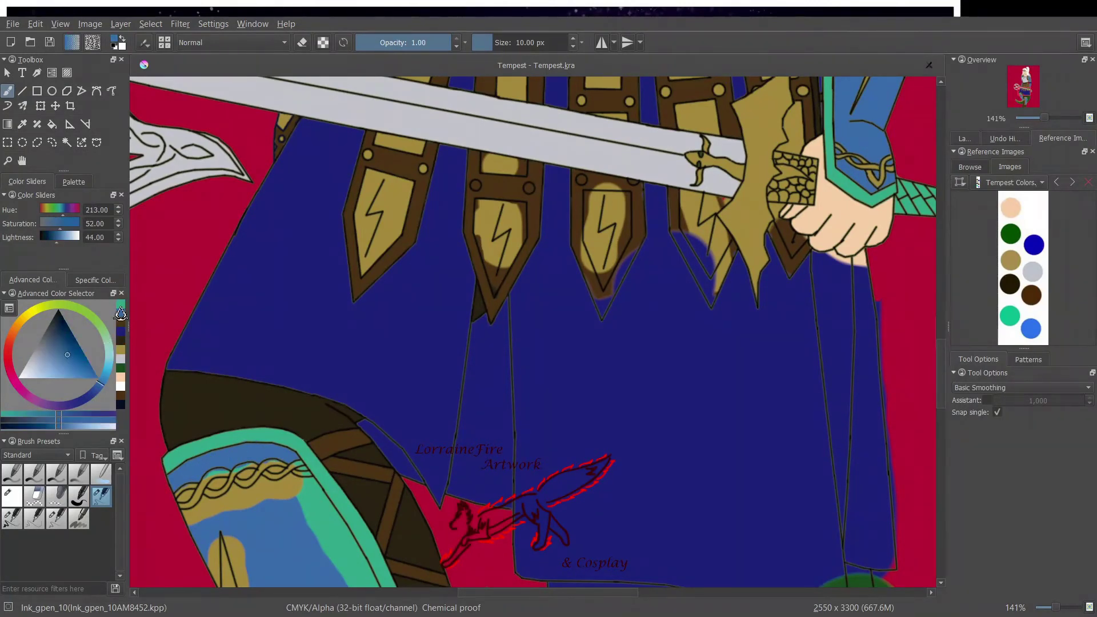
ctrl+click(308, 480)
ctrl+click(295, 503)
mouse_move(313, 485)
mouse_down()
mouse_move(372, 580)
mouse_move(304, 480)
mouse_move(275, 493)
mouse_move(305, 481)
mouse_up()
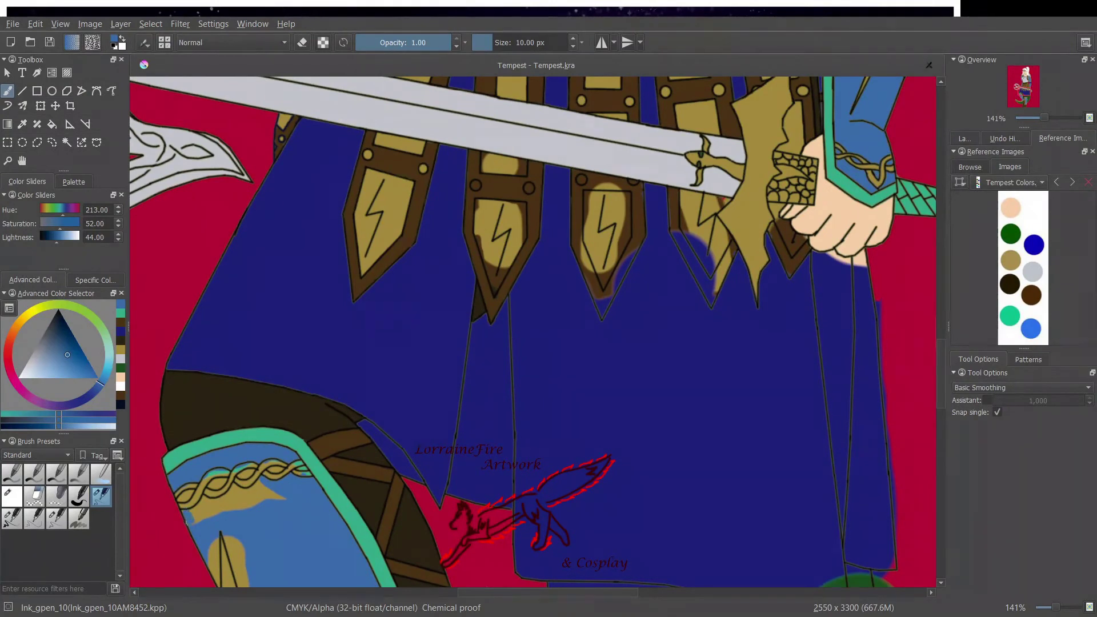
mouse_move(213, 547)
mouse_down()
mouse_move(220, 583)
mouse_move(237, 540)
mouse_move(243, 583)
mouse_up()
mouse_move(191, 510)
mouse_down()
mouse_move(264, 493)
mouse_move(195, 513)
mouse_up()
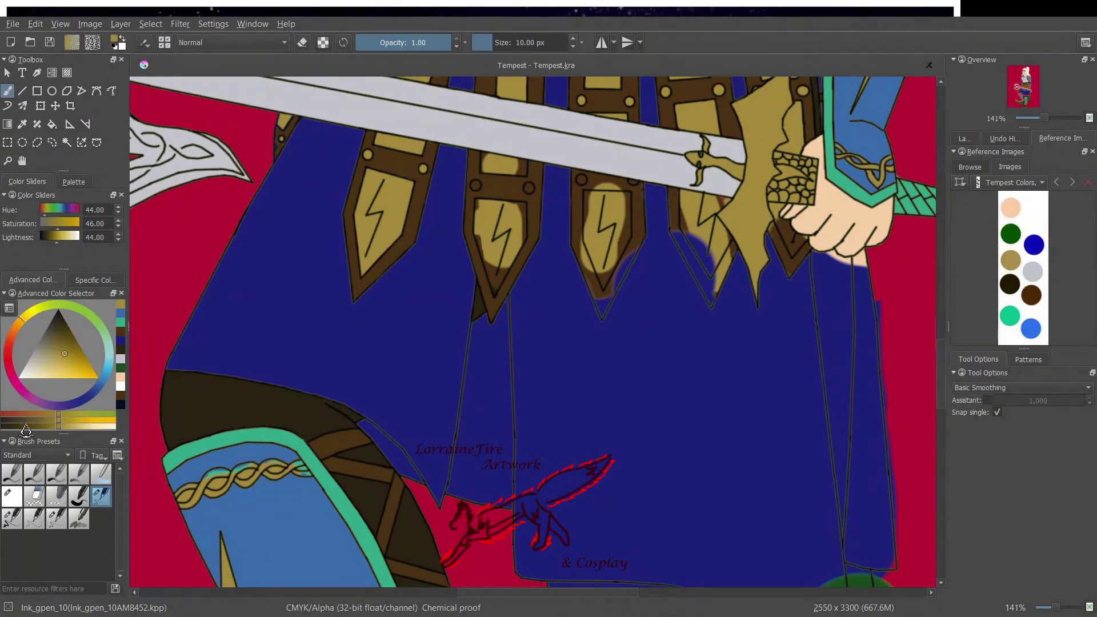
- Refine the leg piece's braid in light blue and gold with the 5 px brush, ending on the 10 px brush
click(57, 518)
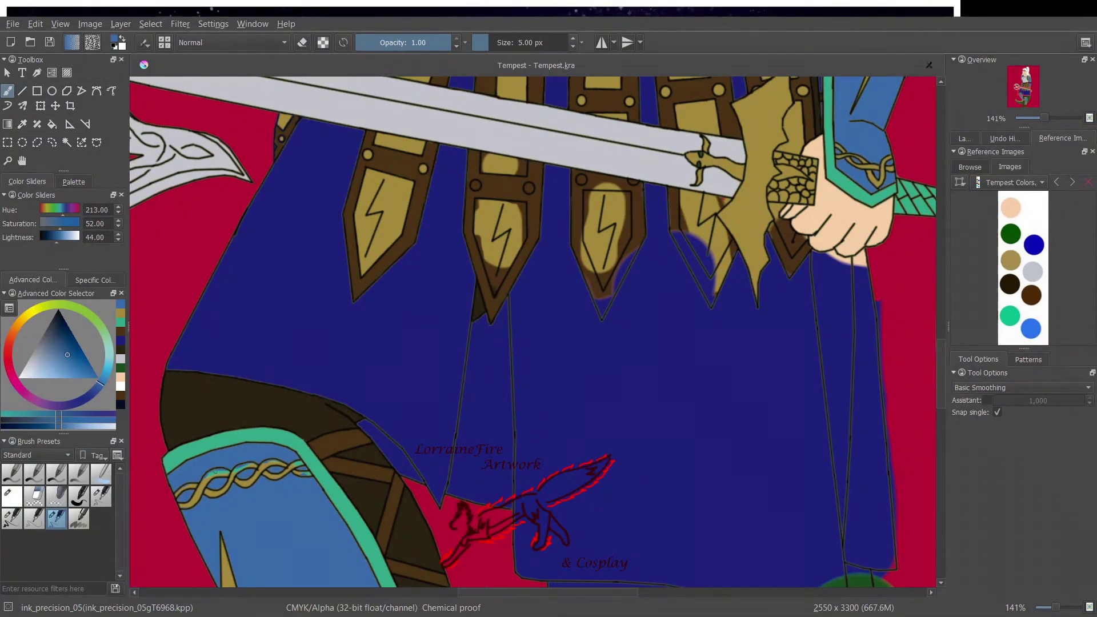
ctrl+click(308, 473)
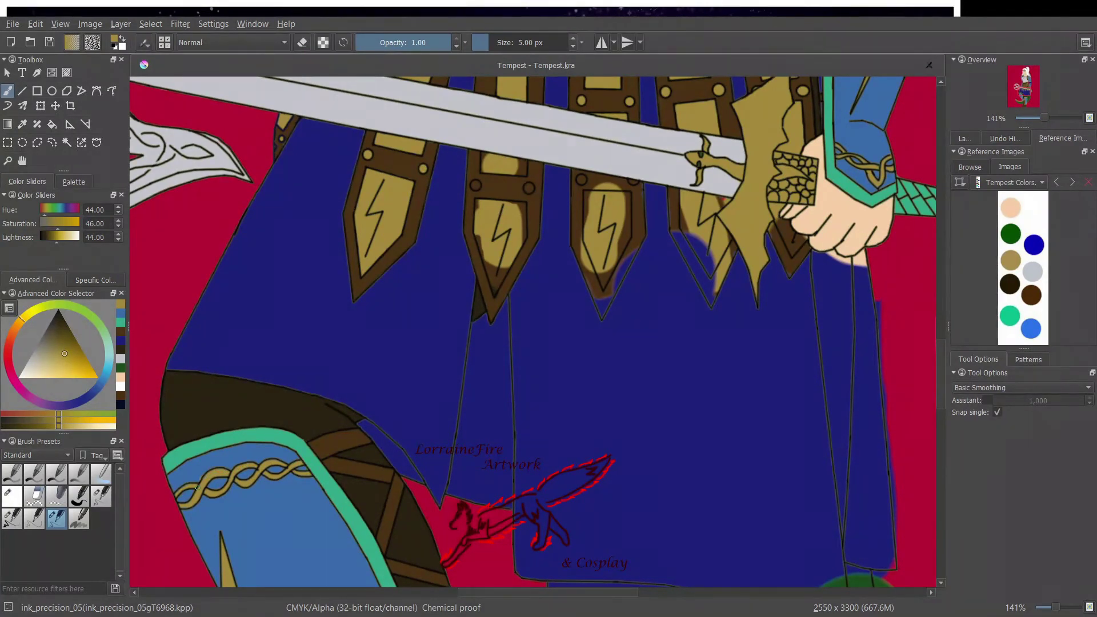
click(100, 496)
click(121, 313)
- Fill the long tapering strip hanging below the hand with dark brown
drag(480, 592, 514, 593)
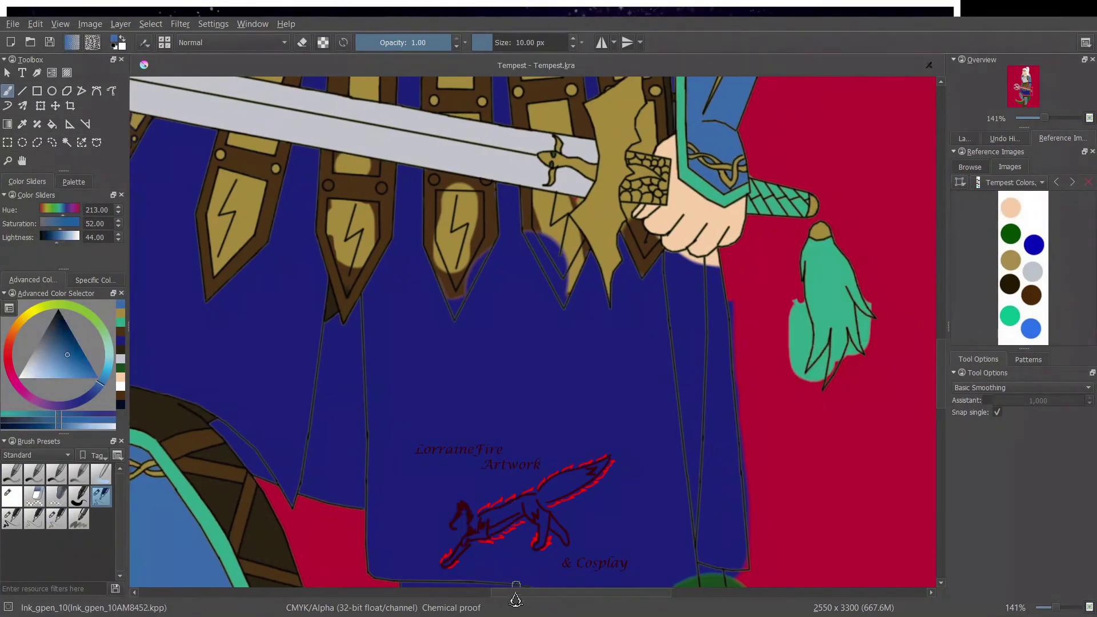
mouse_move(942, 374)
mouse_down()
mouse_move(941, 347)
mouse_move(942, 375)
mouse_up()
click(121, 349)
mouse_move(667, 254)
mouse_down()
mouse_move(686, 254)
mouse_move(703, 293)
mouse_move(677, 323)
mouse_move(696, 515)
mouse_move(701, 377)
mouse_move(683, 329)
mouse_move(684, 281)
mouse_move(691, 300)
mouse_up()
- Clean up the dark strip's lower tip and the cloth below it with navy, and pick up the adjoining dark green
ctrl+click(680, 454)
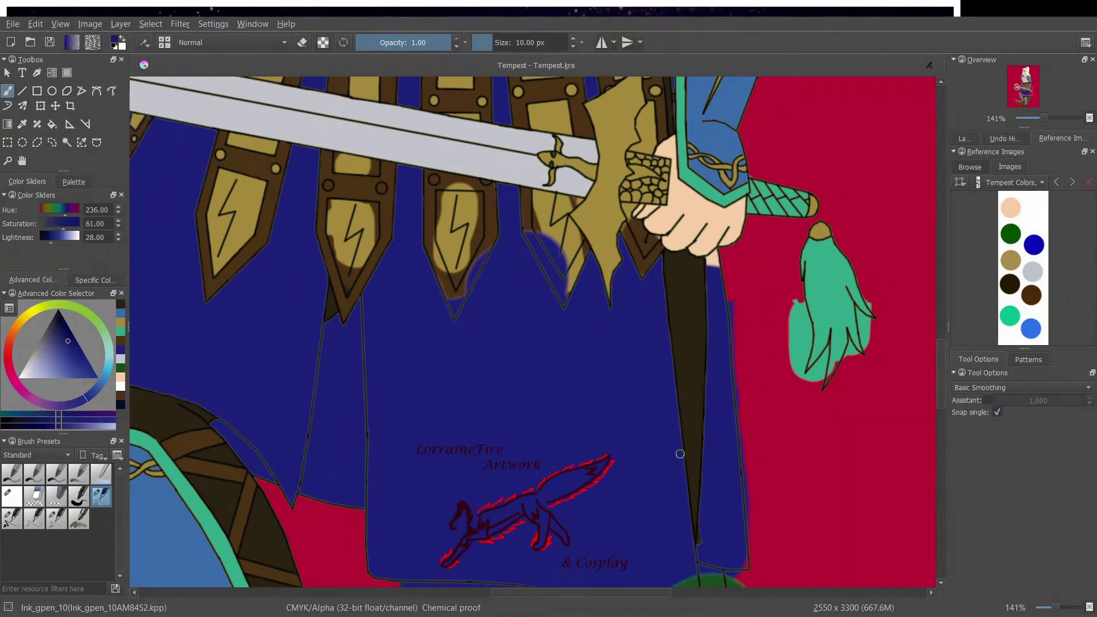
drag(688, 532, 703, 526)
mouse_move(696, 580)
mouse_down()
mouse_move(678, 584)
mouse_move(717, 572)
mouse_up()
ctrl+click(709, 581)
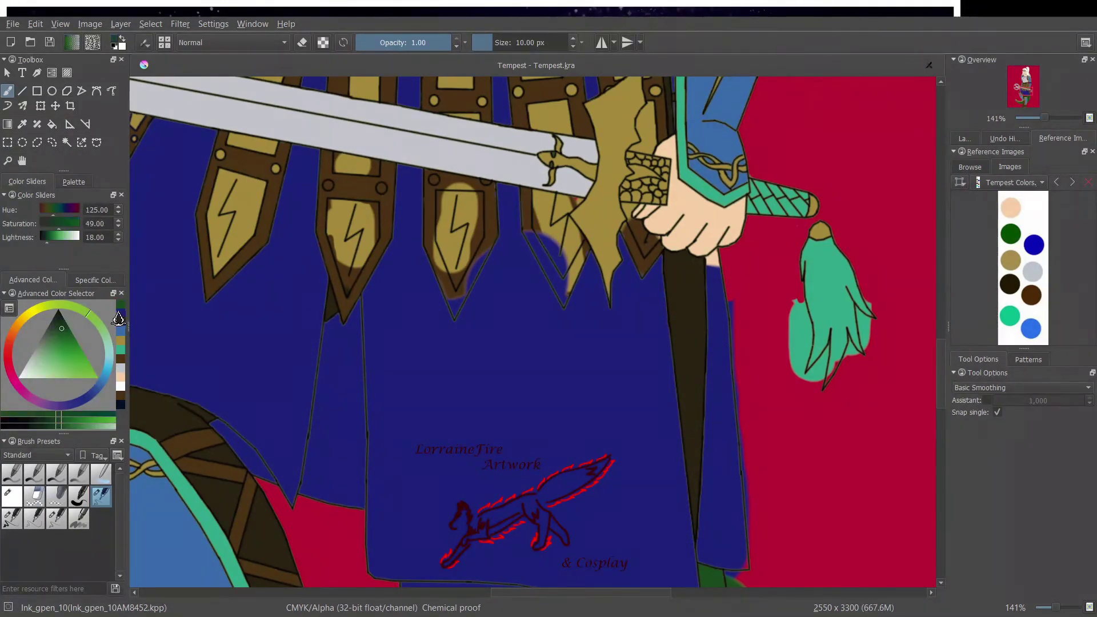
- Paint the strip's top under the fist dark brown and erase the navy and green overflow past the cloth's outer edge
ctrl+click(714, 276)
mouse_move(711, 267)
mouse_down()
mouse_move(711, 257)
mouse_move(710, 267)
mouse_up()
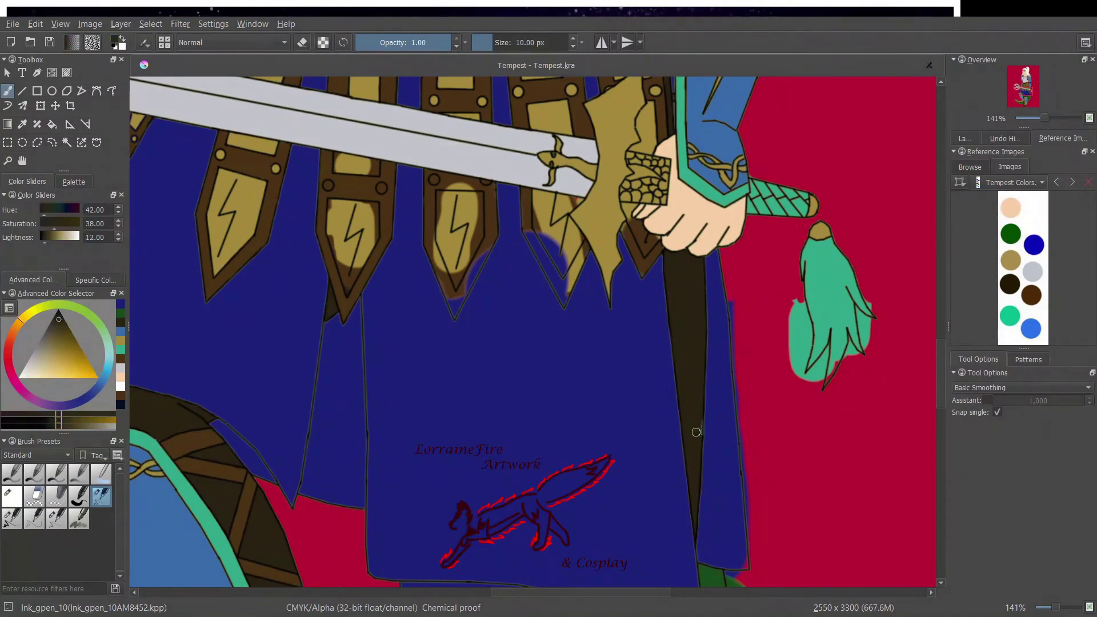
key(e)
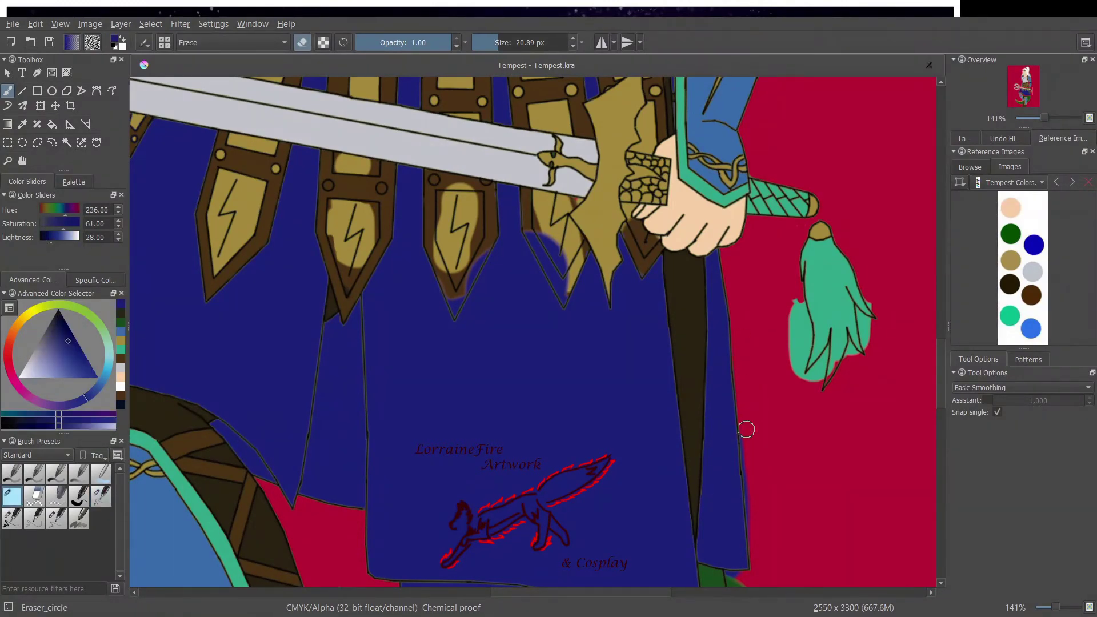
key(slash)
key(slash)
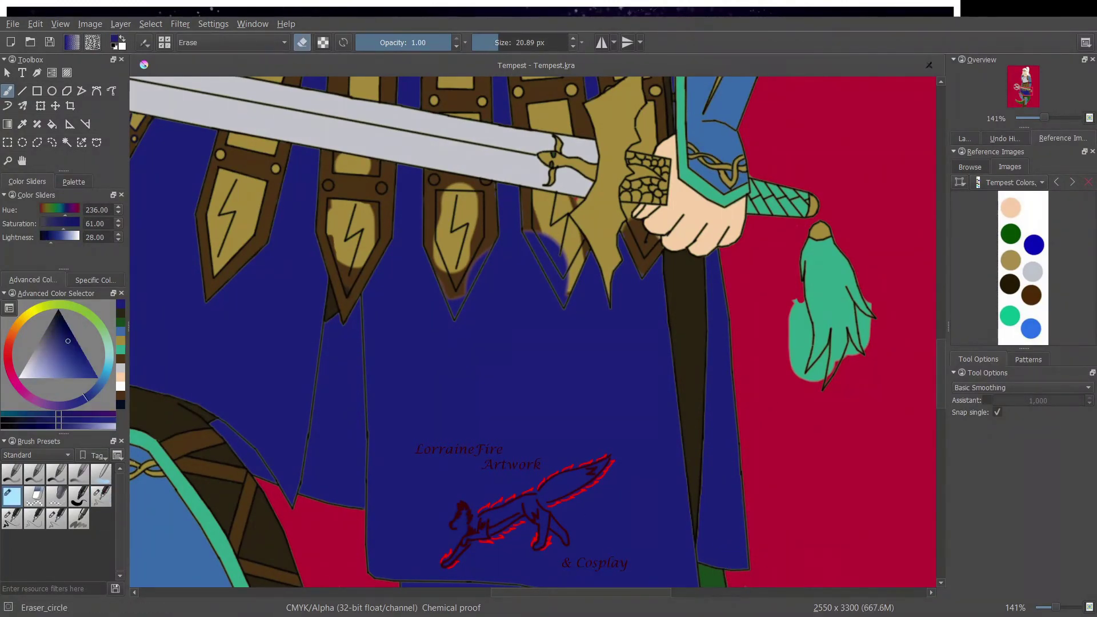
- Erase the excess teal around the hanging tassel's strands and tidy its tips with the 5 px brush
mouse_move(800, 303)
mouse_down()
mouse_move(796, 362)
mouse_move(858, 354)
mouse_move(858, 315)
mouse_move(826, 348)
mouse_up()
key(slash)
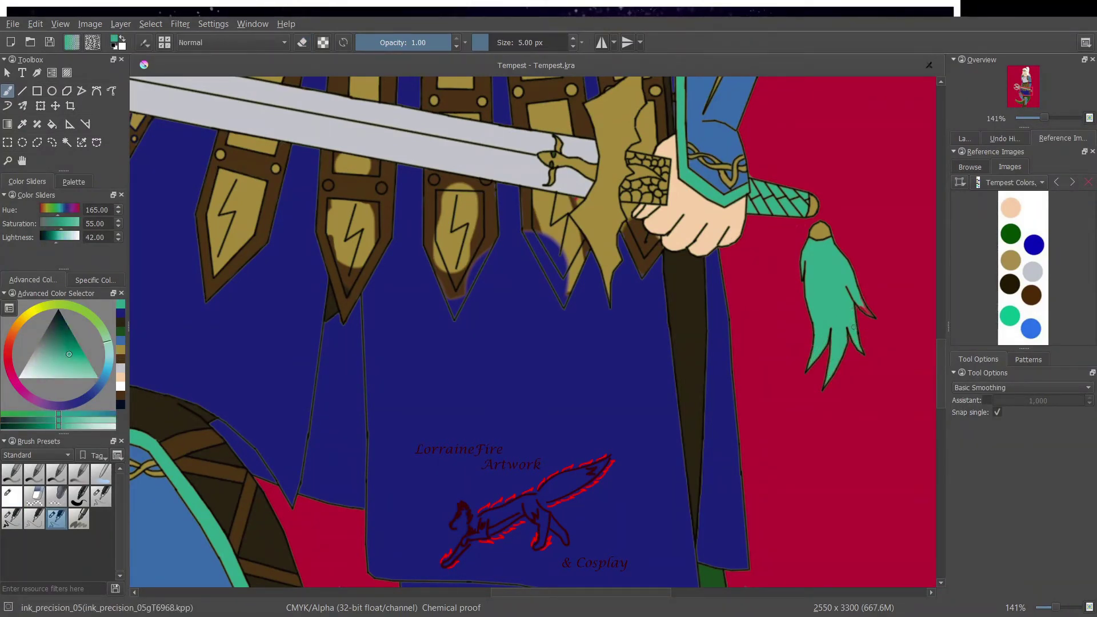
key(slash)
key(slash)
- Colour the partly hidden skirt tab between the axe head and the hand gold with a brown border, ending on the 10 px brush
ctrl+click(630, 224)
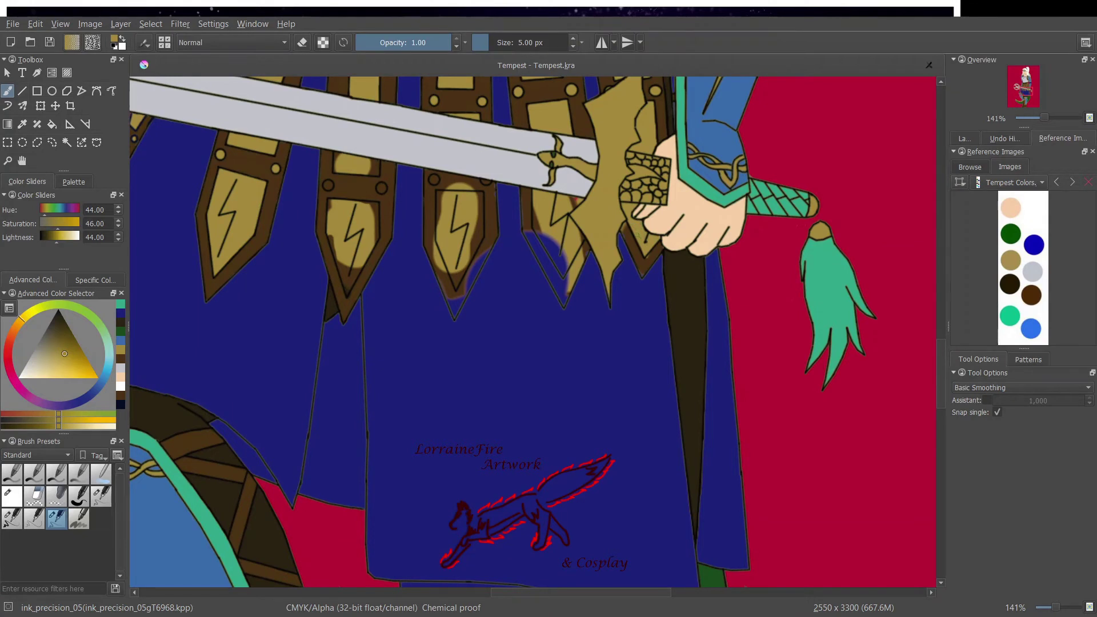
ctrl+click(627, 225)
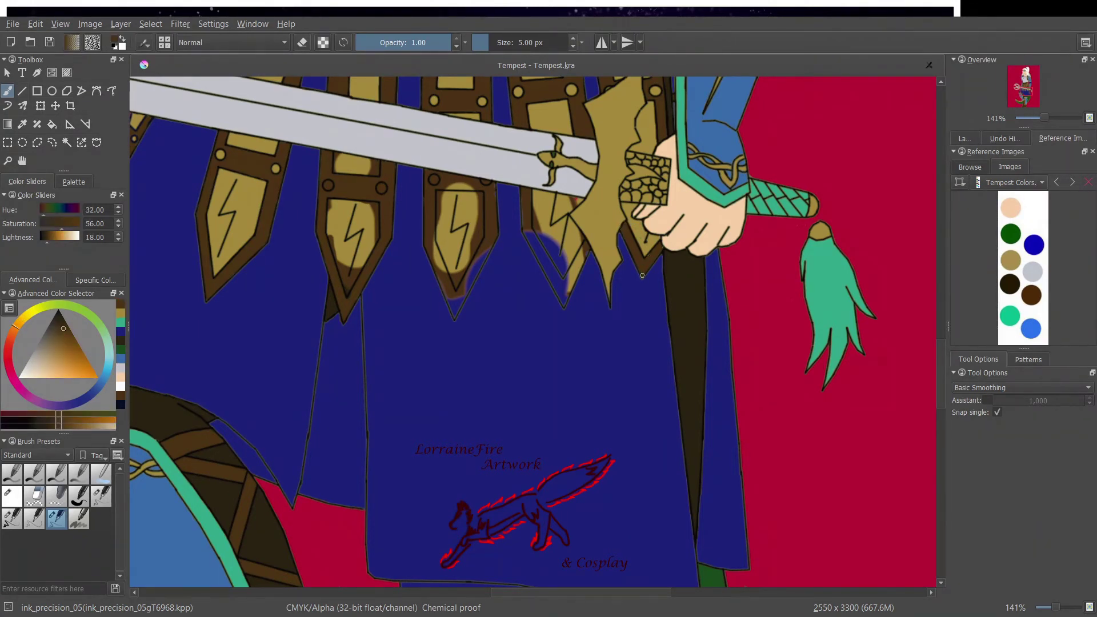
click(102, 496)
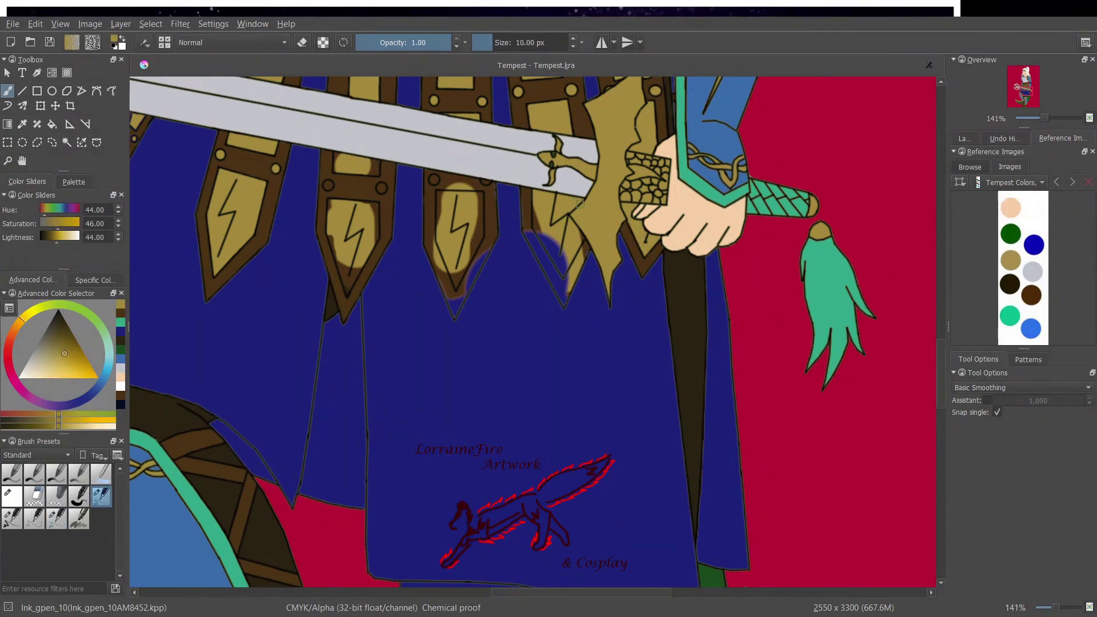
- Fill the pointed skirt tab beside the axe head with a gold panel and brown border, with navy outside its outline
ctrl+click(571, 186)
ctrl+click(546, 209)
mouse_move(537, 210)
mouse_down()
mouse_move(561, 265)
mouse_move(580, 251)
mouse_move(531, 235)
mouse_move(555, 273)
mouse_move(523, 222)
mouse_up()
ctrl+click(585, 252)
click(121, 342)
mouse_move(576, 305)
mouse_down()
mouse_move(556, 304)
mouse_move(536, 271)
mouse_up()
- Extend the brown border of the next skirt tab down to its pointed tip
click(120, 318)
mouse_move(455, 314)
mouse_down()
mouse_move(436, 260)
mouse_move(455, 316)
mouse_up()
drag(482, 258, 465, 291)
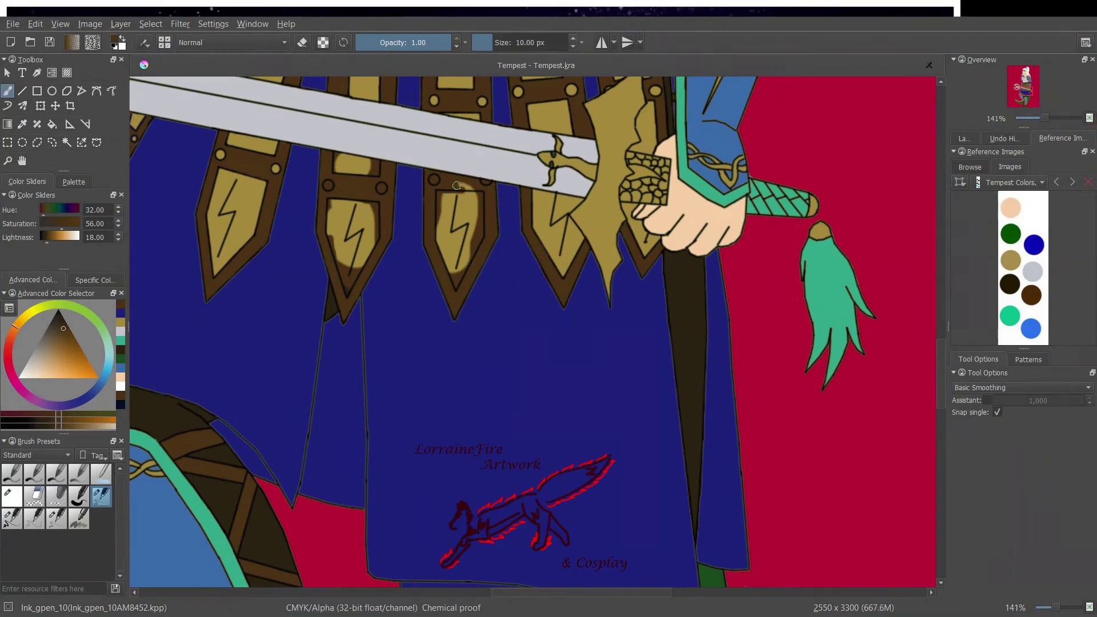
- Fill the lightning panels and studs of the two middle skirt tabs with gold, touching up the sword edge and borders in silver and brown
ctrl+click(347, 328)
ctrl+click(328, 186)
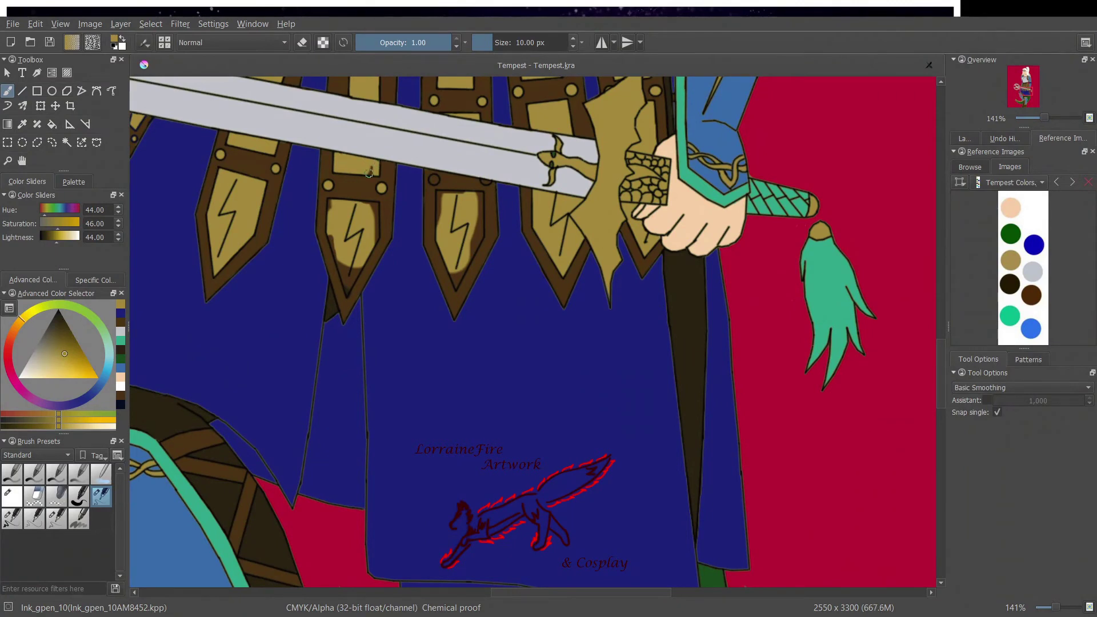
drag(332, 234, 346, 283)
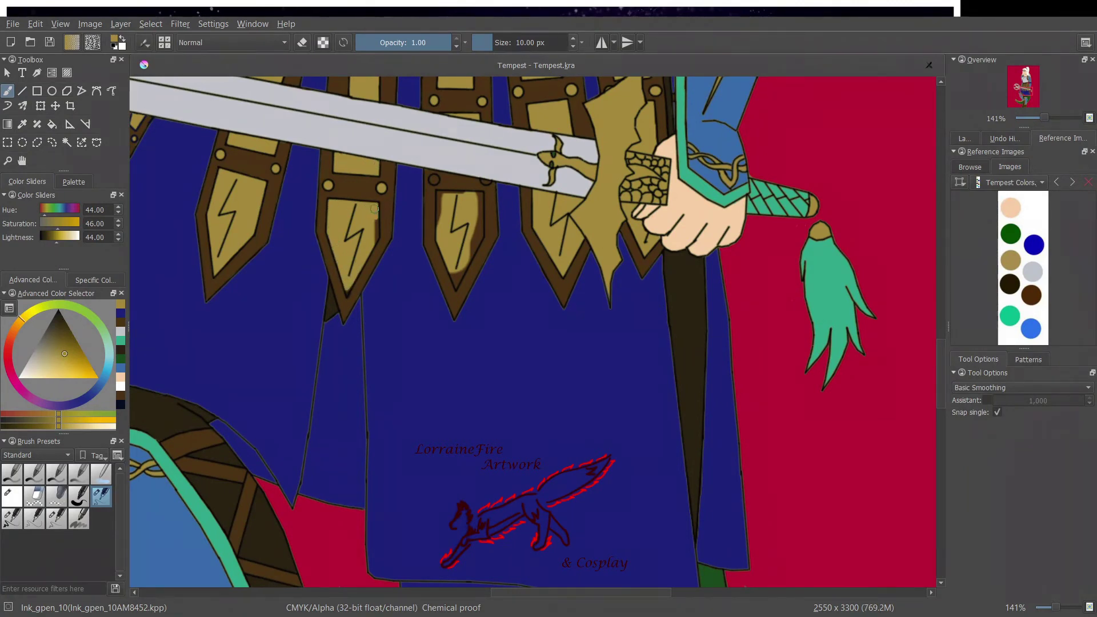
drag(457, 280, 478, 211)
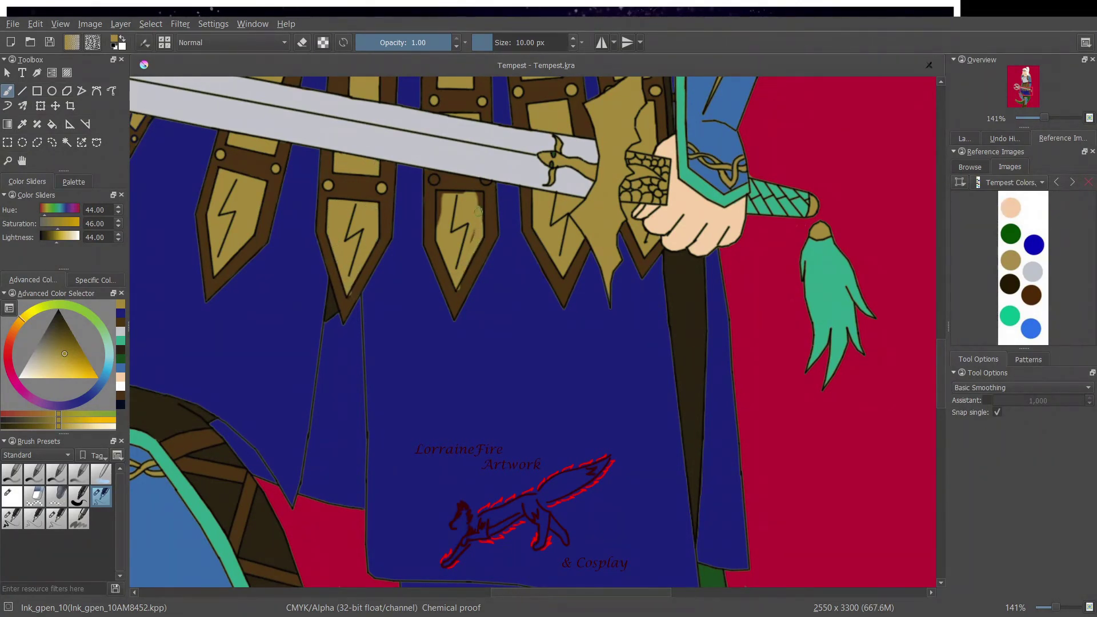
ctrl+click(487, 176)
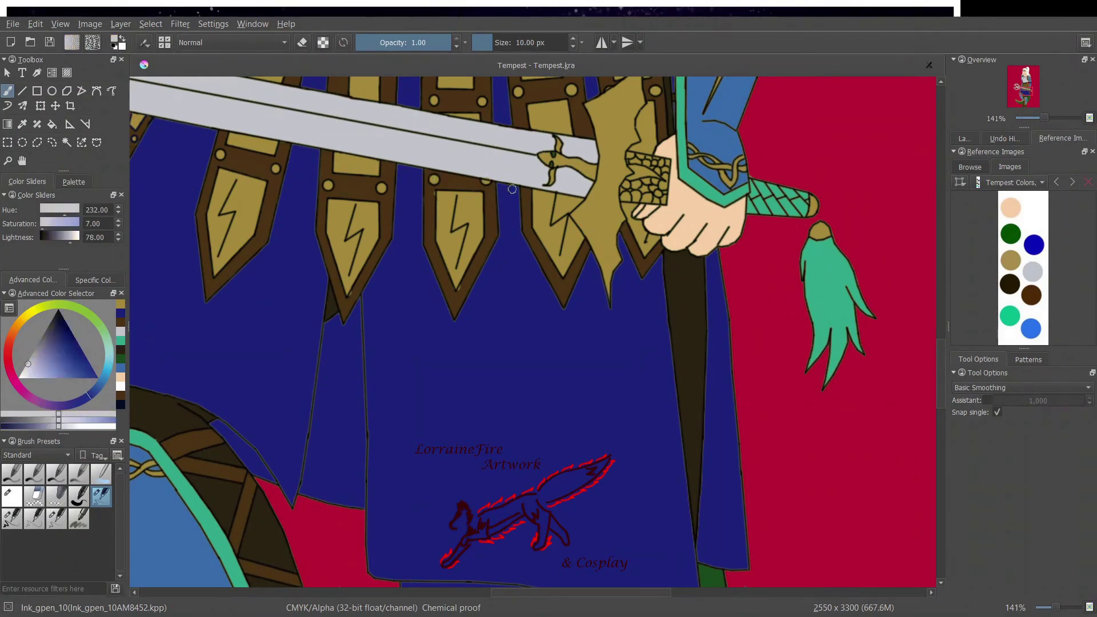
ctrl+click(457, 299)
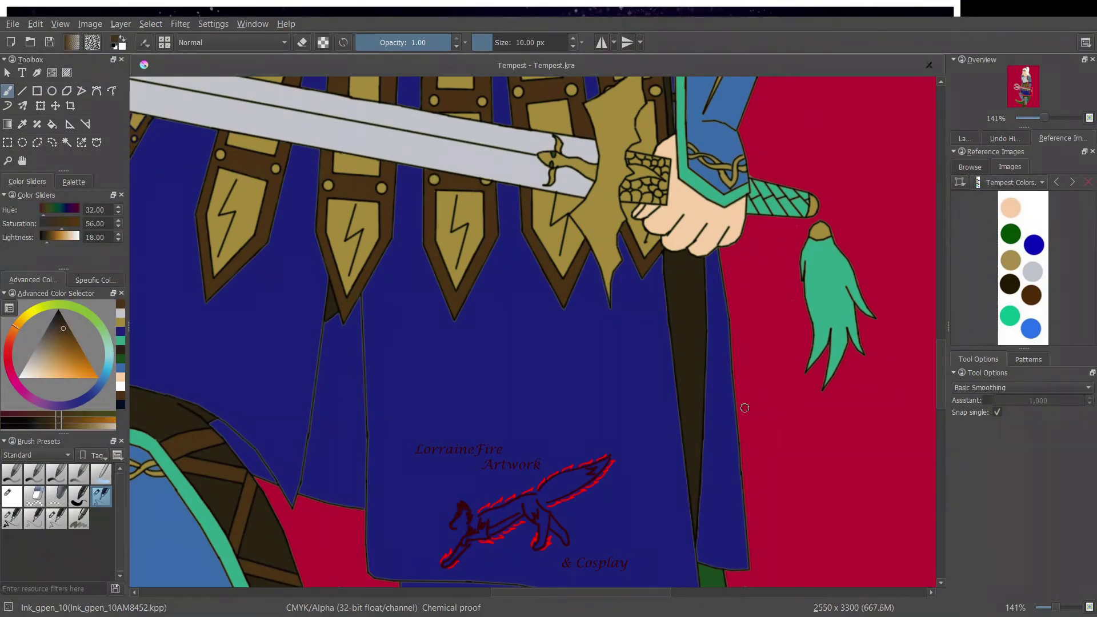
- Erase the excess paint between the legs and along the green cloth's outer edge
drag(942, 381, 942, 417)
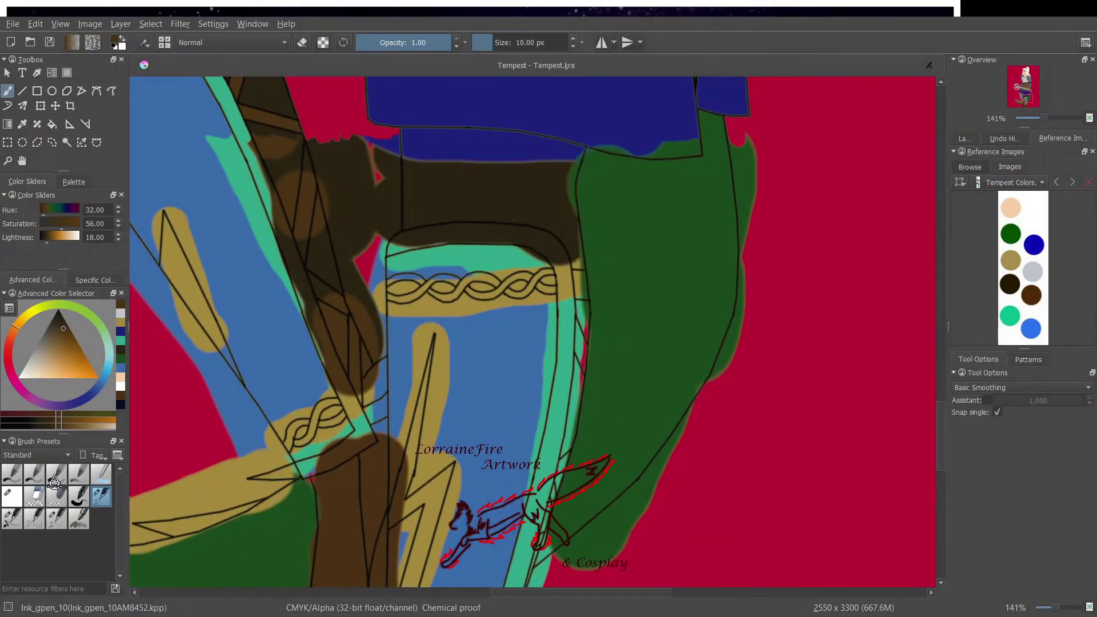
click(11, 496)
mouse_move(377, 360)
mouse_down()
mouse_move(313, 133)
mouse_move(374, 137)
mouse_move(393, 155)
mouse_move(375, 310)
mouse_move(380, 196)
mouse_up()
mouse_move(570, 548)
mouse_down()
mouse_move(729, 343)
mouse_move(586, 564)
mouse_up()
drag(741, 130, 741, 184)
- Fill the navy cloth's lower hem to its outline and touch up the green cloth's edge with the 10 px brush
click(101, 496)
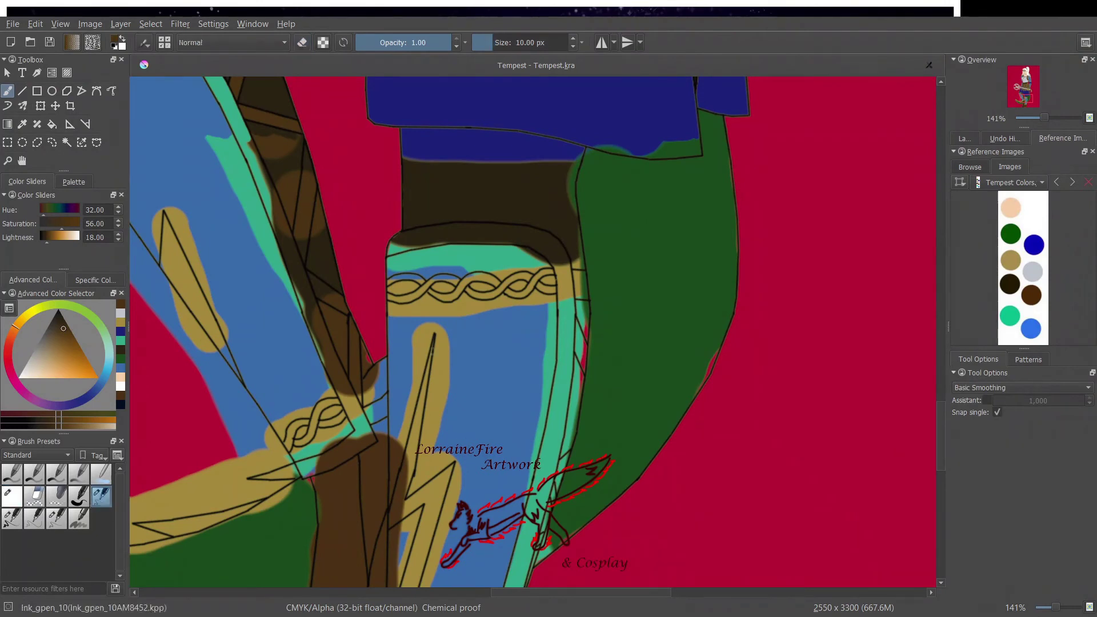
click(119, 333)
mouse_move(698, 153)
mouse_down()
mouse_move(660, 158)
mouse_move(683, 147)
mouse_up()
ctrl+click(619, 161)
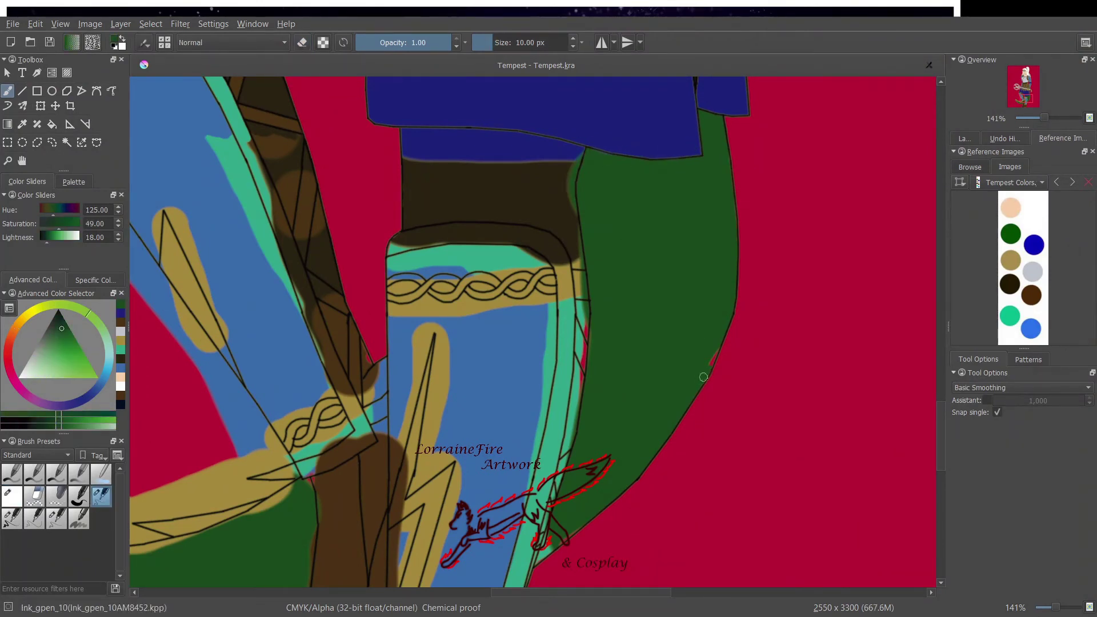
- Fill the thigh area between the navy hem and the armoured leg piece with dark brown up to its outlines
ctrl+click(574, 154)
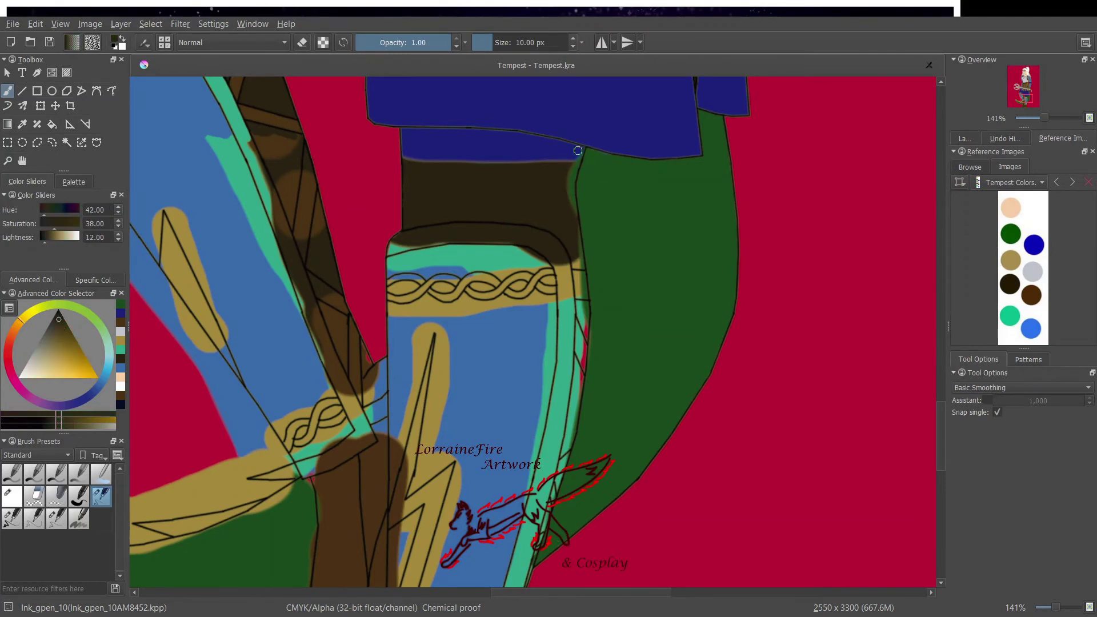
mouse_move(577, 150)
mouse_down()
mouse_move(569, 189)
mouse_move(572, 179)
mouse_move(576, 260)
mouse_up()
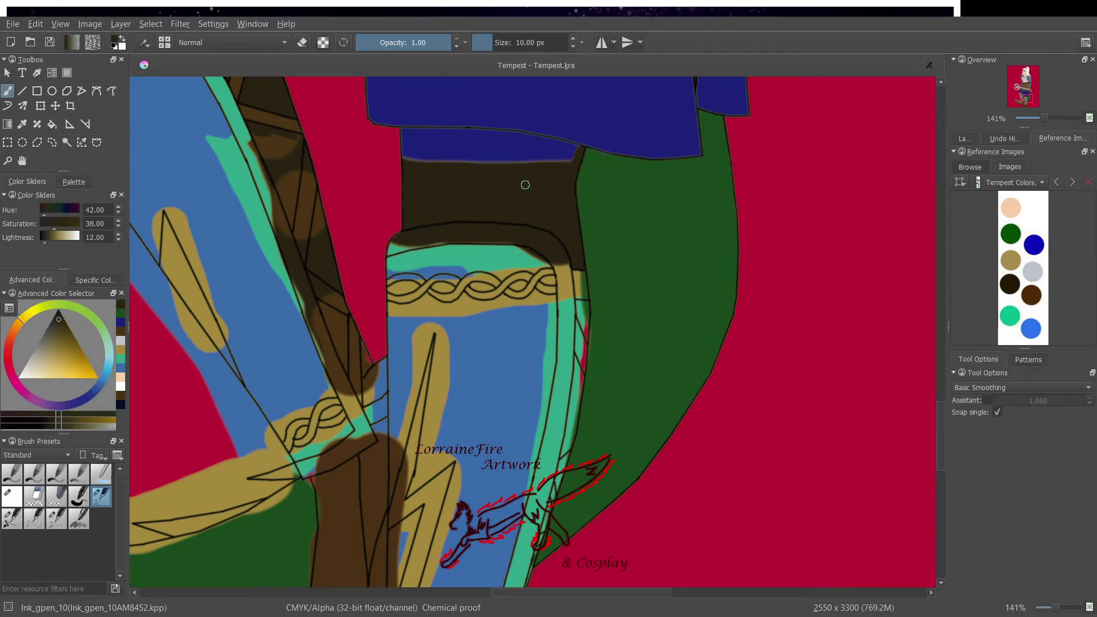
mouse_move(407, 141)
mouse_down()
mouse_move(431, 132)
mouse_move(544, 139)
mouse_move(479, 135)
mouse_move(428, 157)
mouse_move(539, 140)
mouse_move(568, 155)
mouse_up()
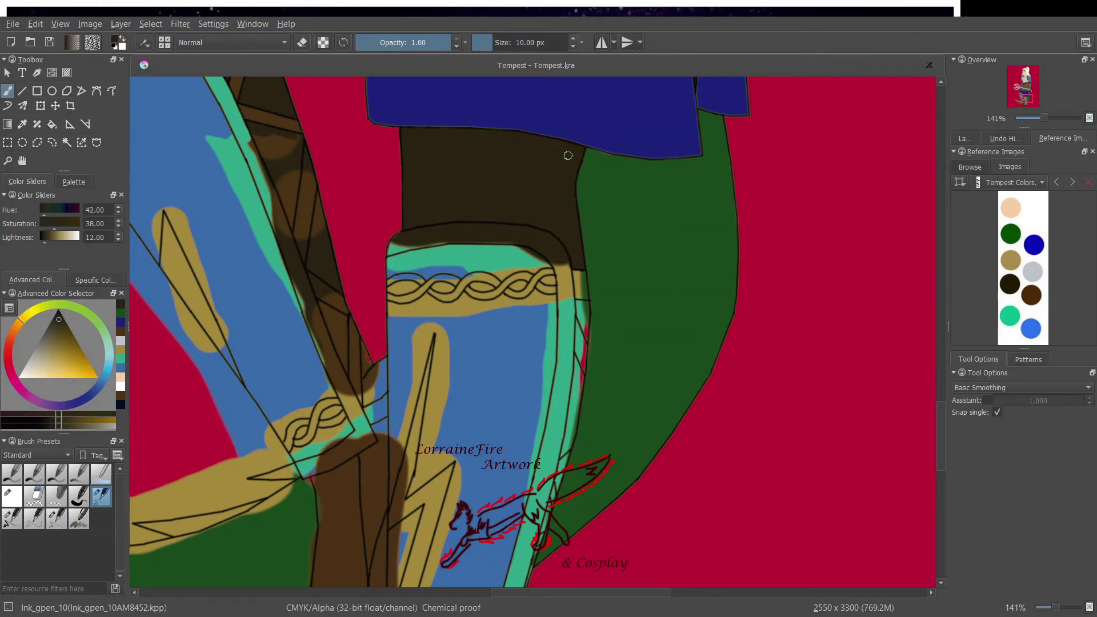
- Fill the narrow strip beside the leg piece's teal trim with dark brown and colour its crossing straps brown
mouse_move(521, 586)
mouse_down()
mouse_move(569, 442)
mouse_move(587, 321)
mouse_move(579, 372)
mouse_up()
click(122, 318)
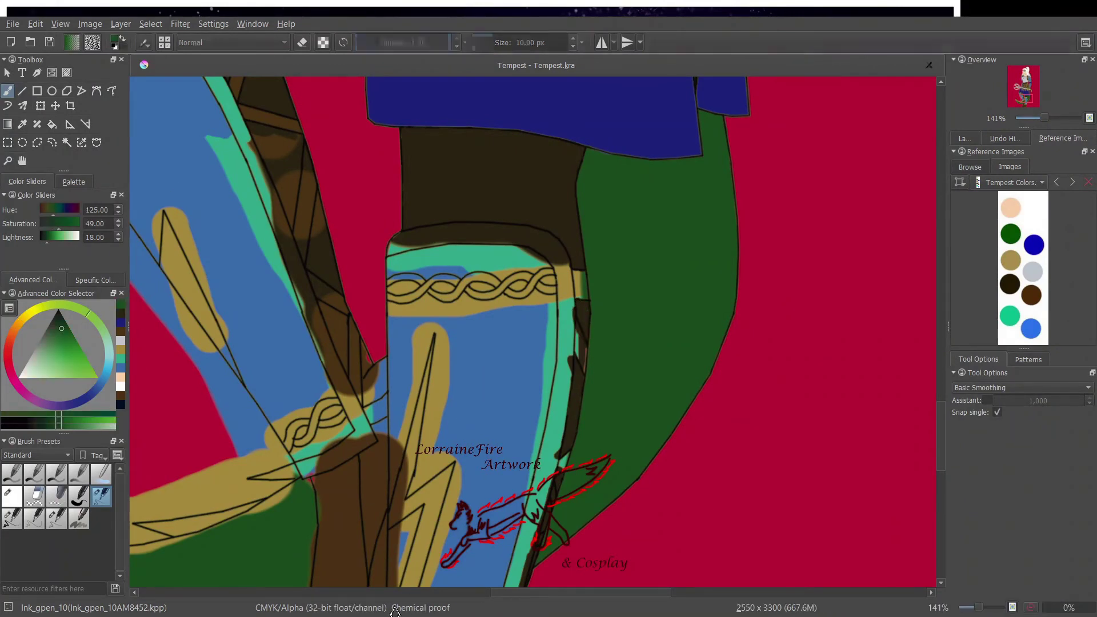
click(56, 518)
click(121, 331)
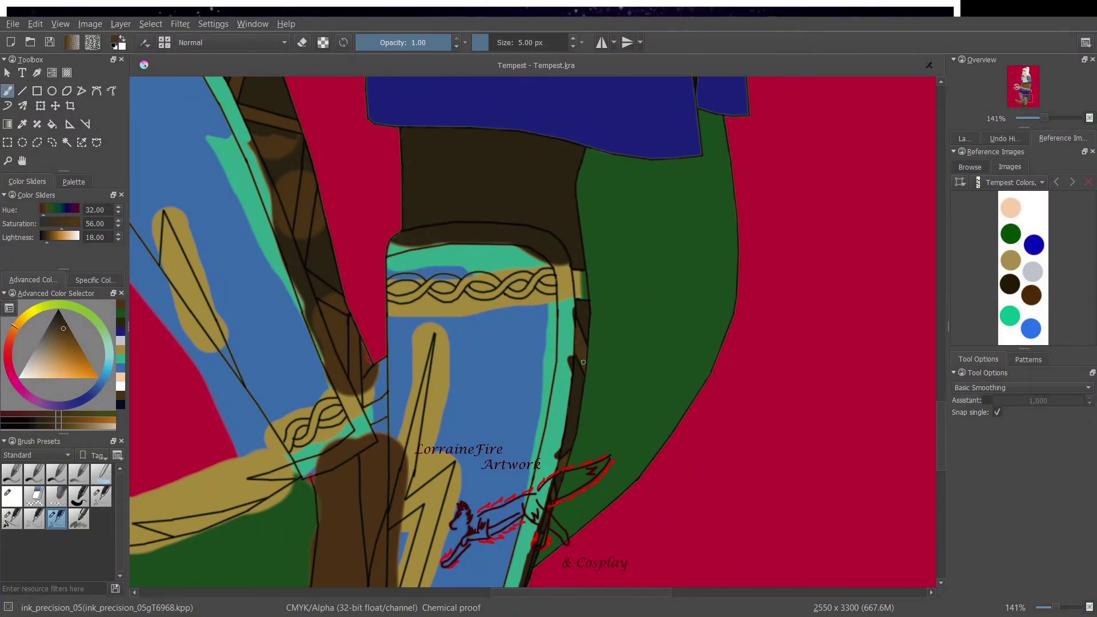
key(slash)
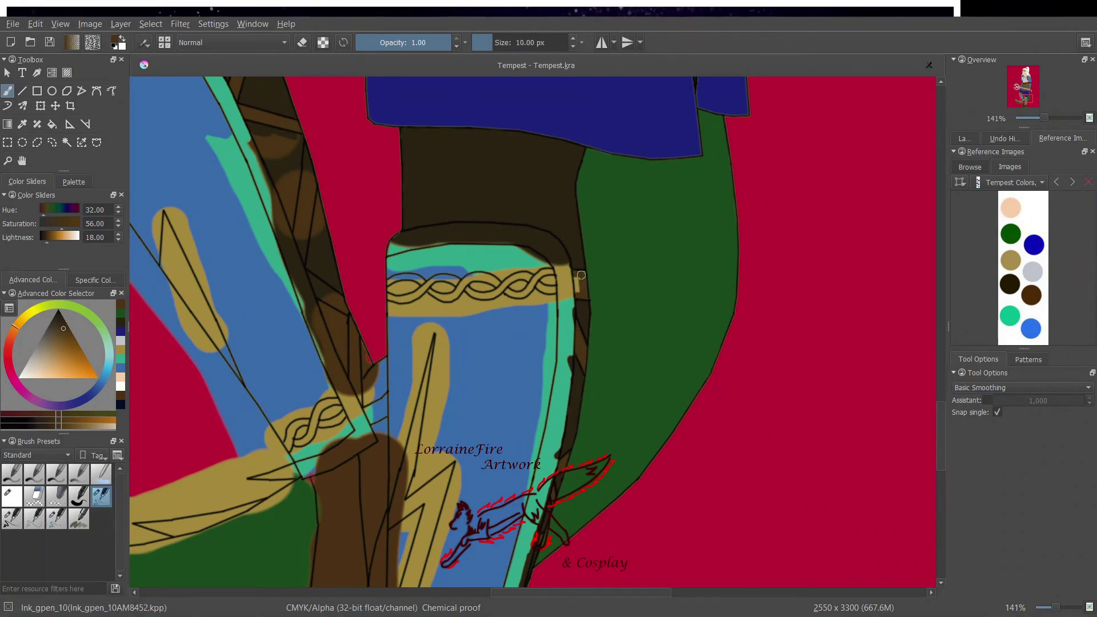
- Fill the leg piece's trim with teal across its rounded upper edge and down its side
ctrl+click(576, 281)
mouse_move(393, 246)
mouse_down()
mouse_move(453, 226)
mouse_move(521, 228)
mouse_move(559, 245)
mouse_move(570, 318)
mouse_move(561, 267)
mouse_move(514, 235)
mouse_up()
mouse_move(400, 243)
mouse_down()
mouse_move(532, 237)
mouse_move(410, 244)
mouse_up()
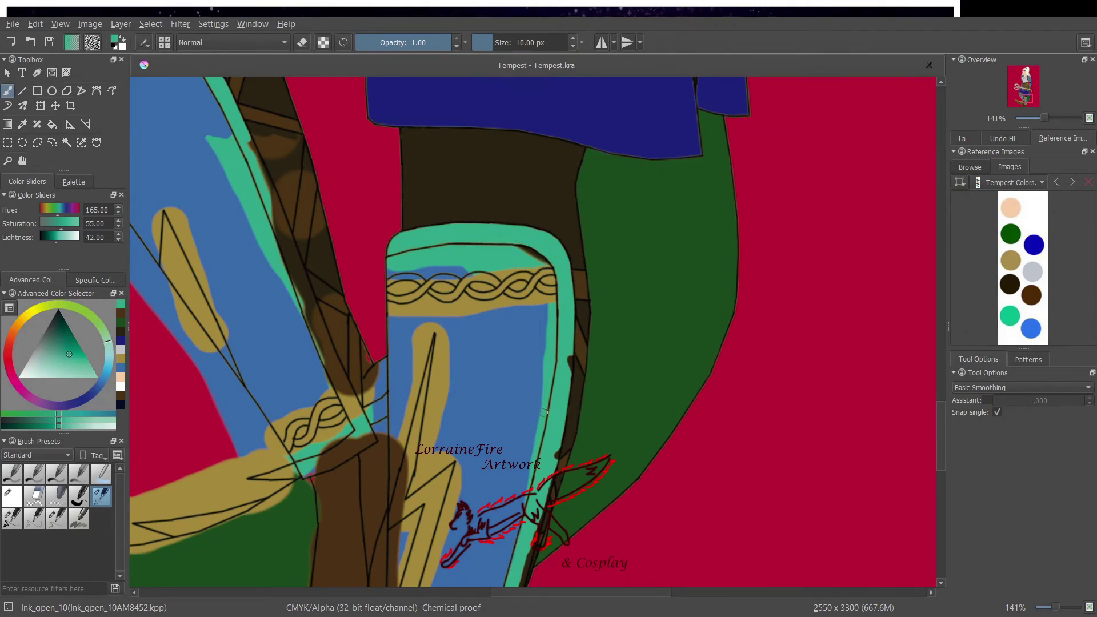
drag(544, 502, 519, 582)
- Paint light blue around the lightning bolt's near side and lower zigzag and up to the teal trim's inner line
click(120, 368)
drag(393, 504, 417, 330)
drag(392, 533, 417, 510)
drag(418, 510, 394, 584)
drag(394, 584, 392, 532)
drag(429, 584, 454, 485)
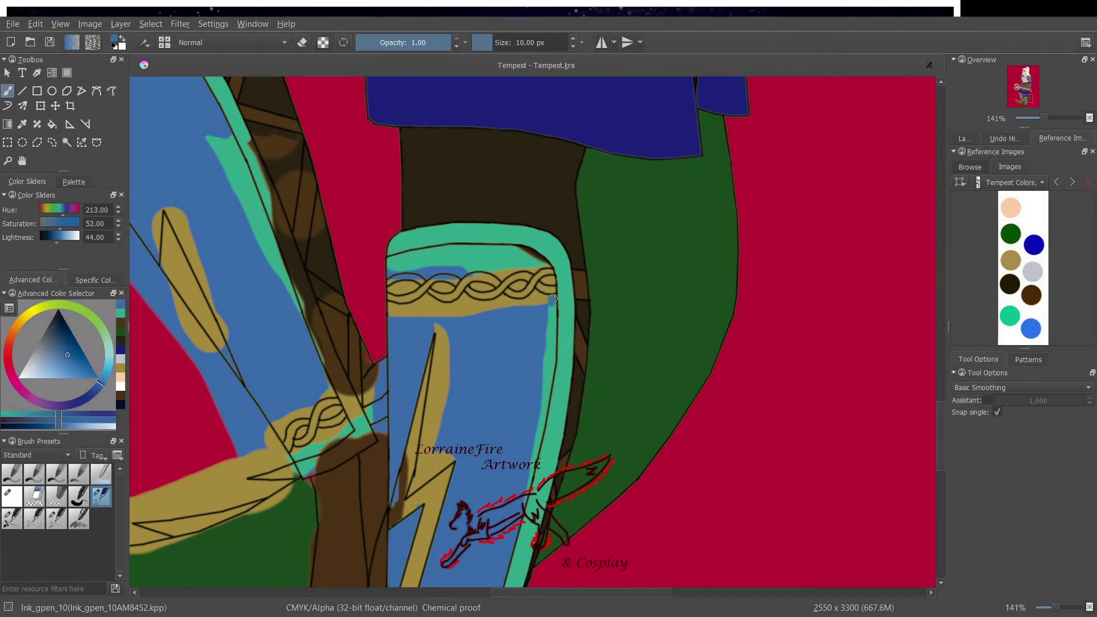
drag(552, 298, 537, 465)
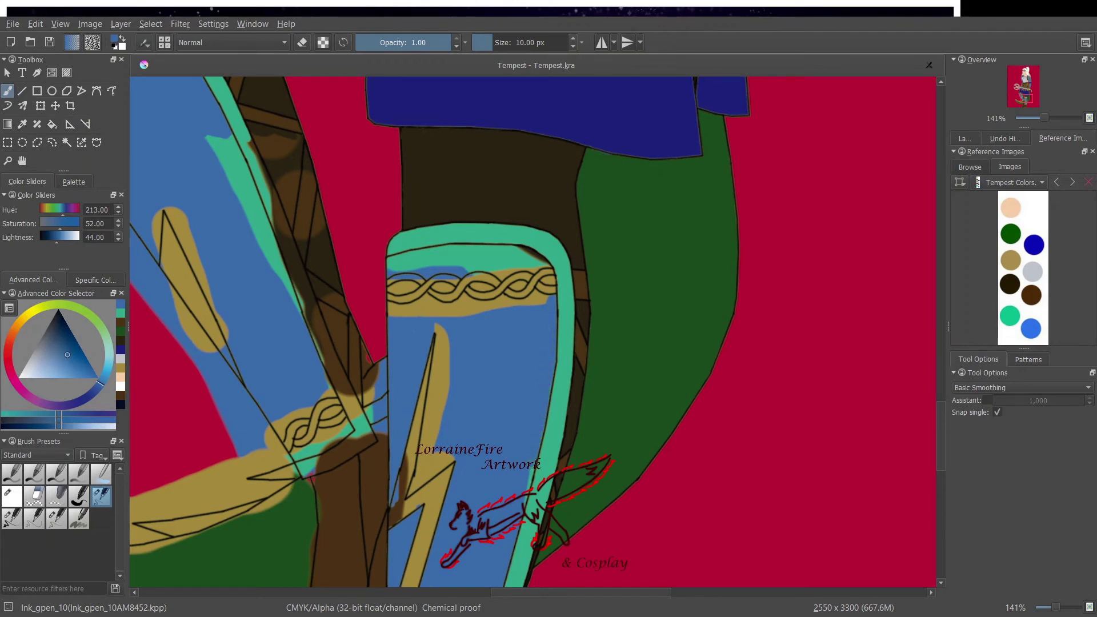
- Cover the excess gold beside the lightning bolt's upper spike with light blue
mouse_move(410, 490)
mouse_down()
mouse_move(426, 452)
mouse_move(425, 491)
mouse_up()
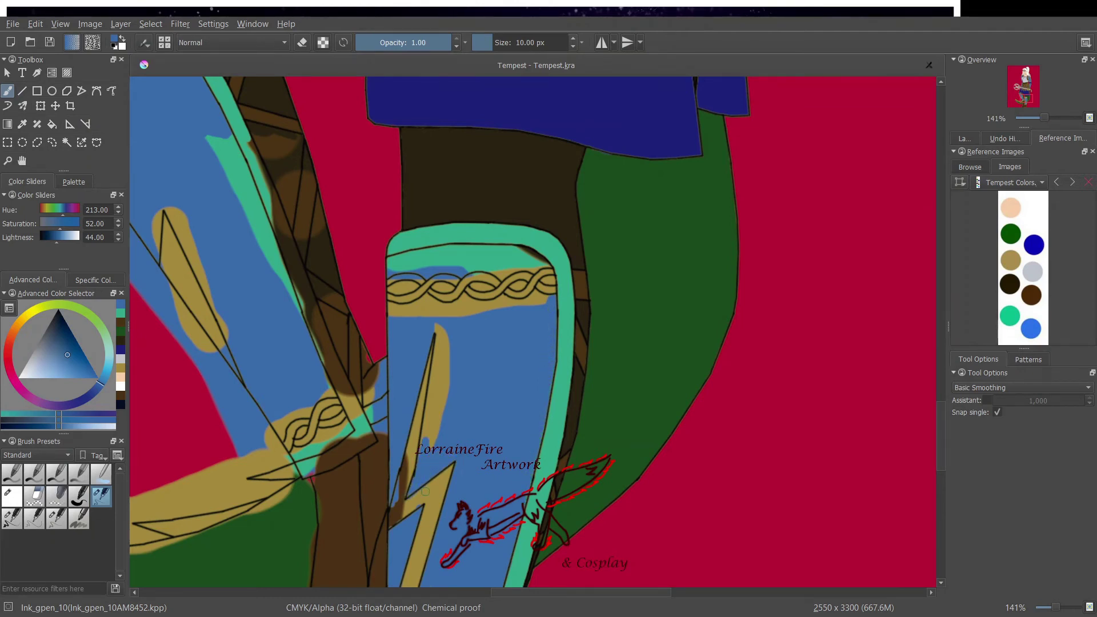
drag(443, 327, 432, 434)
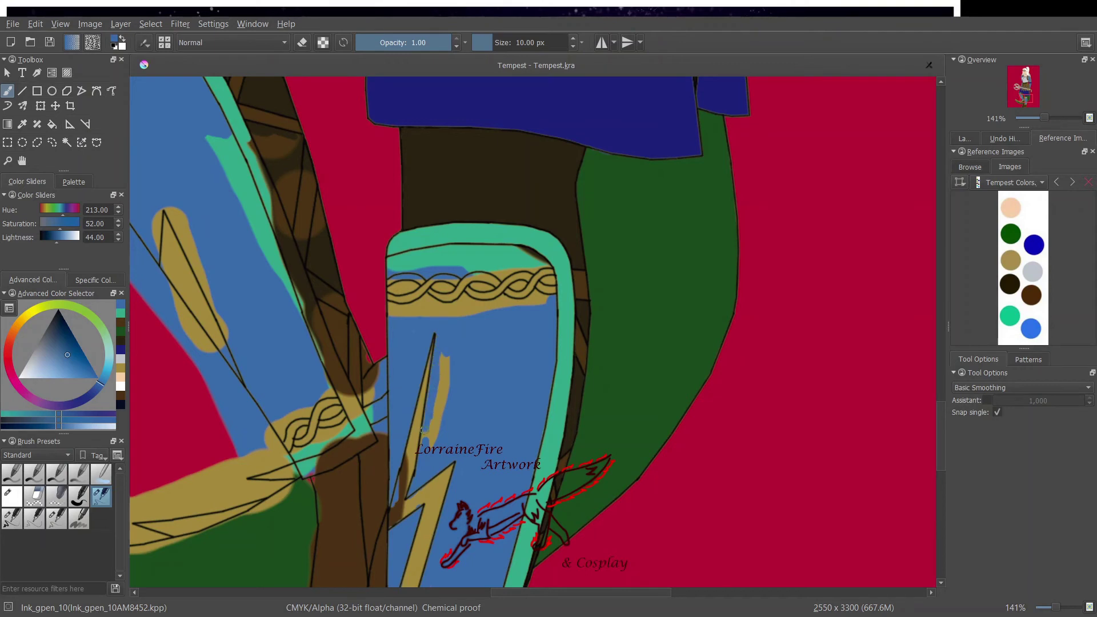
drag(445, 354, 431, 434)
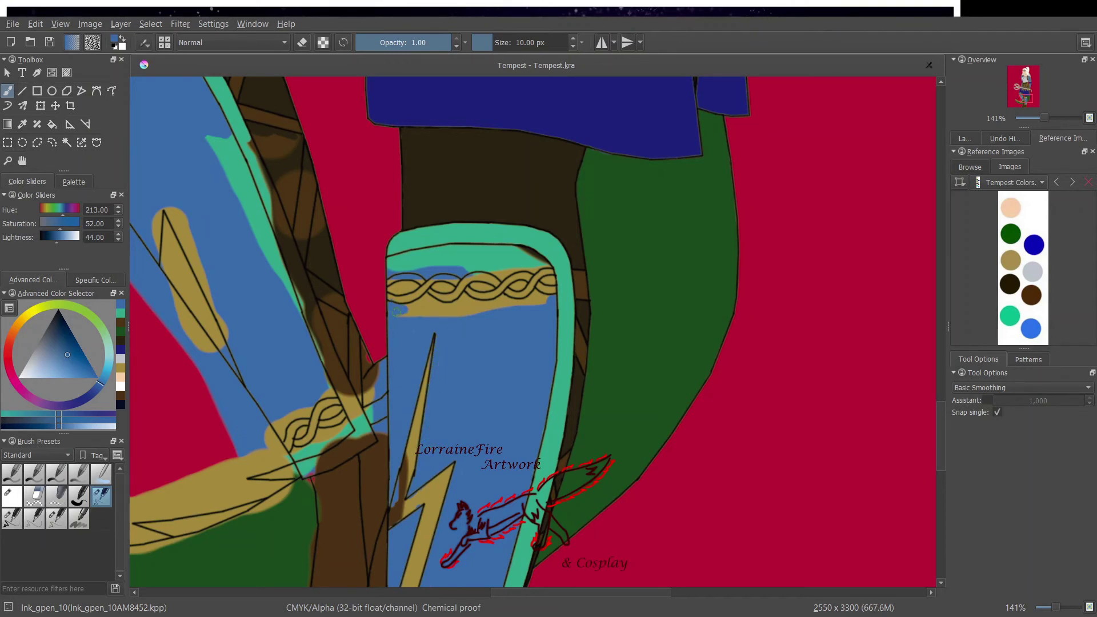
- Paint light blue over the excess gold below the braid and the teal above it, up to the trim's line
mouse_move(397, 310)
mouse_down()
mouse_move(460, 295)
mouse_move(418, 315)
mouse_move(535, 304)
mouse_up()
mouse_move(393, 260)
mouse_down()
mouse_move(499, 250)
mouse_move(528, 252)
mouse_move(532, 265)
mouse_move(519, 247)
mouse_move(522, 265)
mouse_move(411, 270)
mouse_move(421, 256)
mouse_move(516, 258)
mouse_move(417, 260)
mouse_up()
click(56, 518)
- Fill the lightning bolt and braid strands with gold, and clean the gaps in the braid with light blue
click(121, 367)
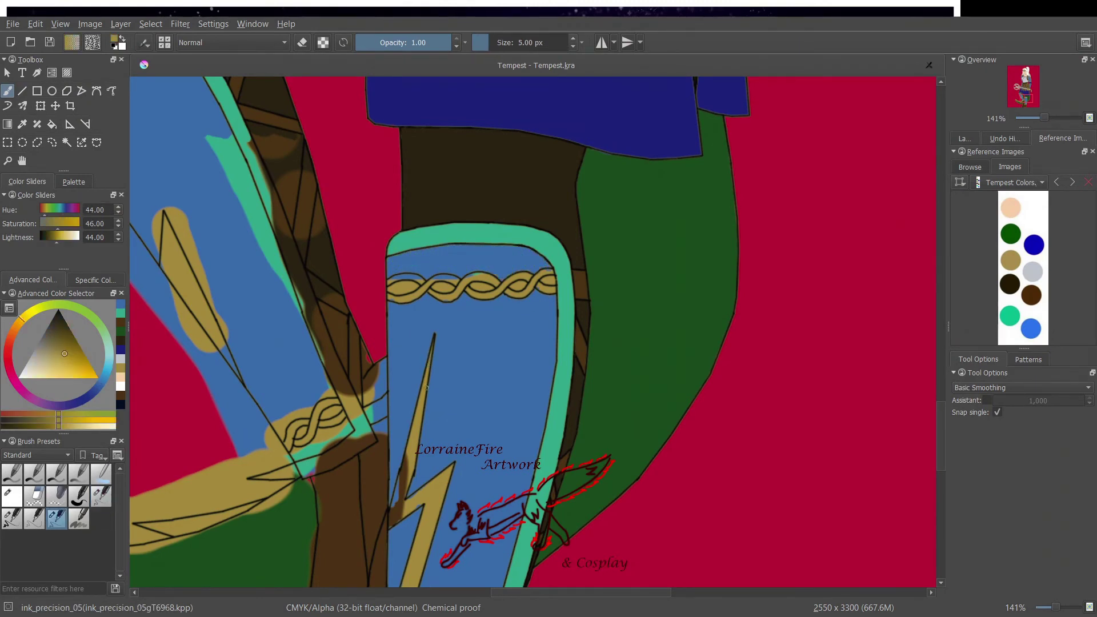
click(101, 496)
mouse_move(391, 514)
mouse_down()
mouse_move(409, 460)
mouse_move(390, 523)
mouse_up()
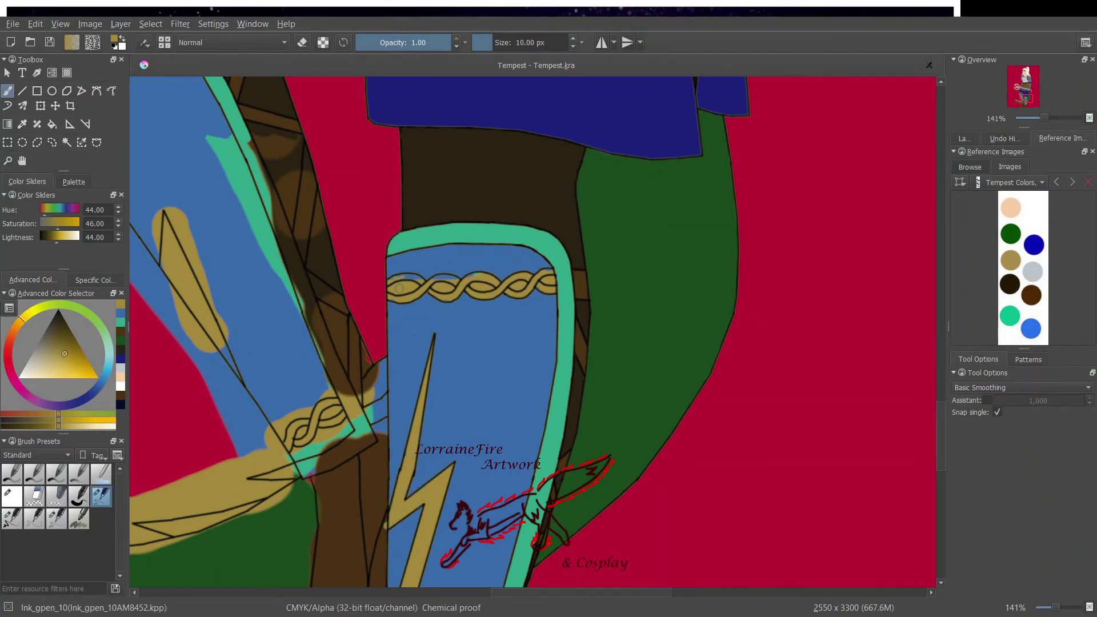
click(122, 316)
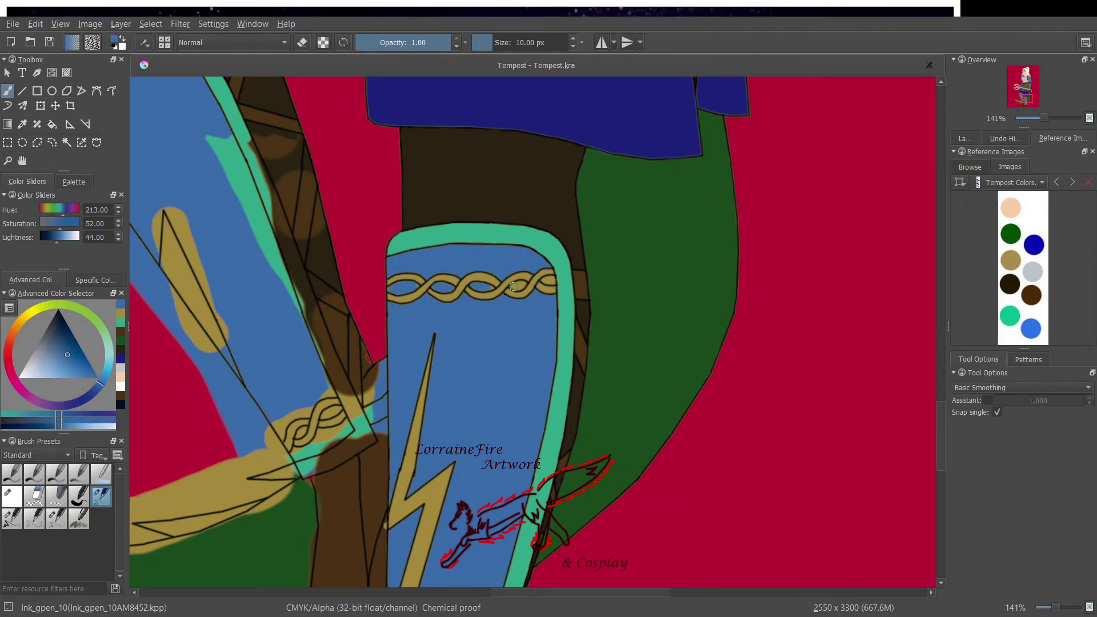
click(56, 518)
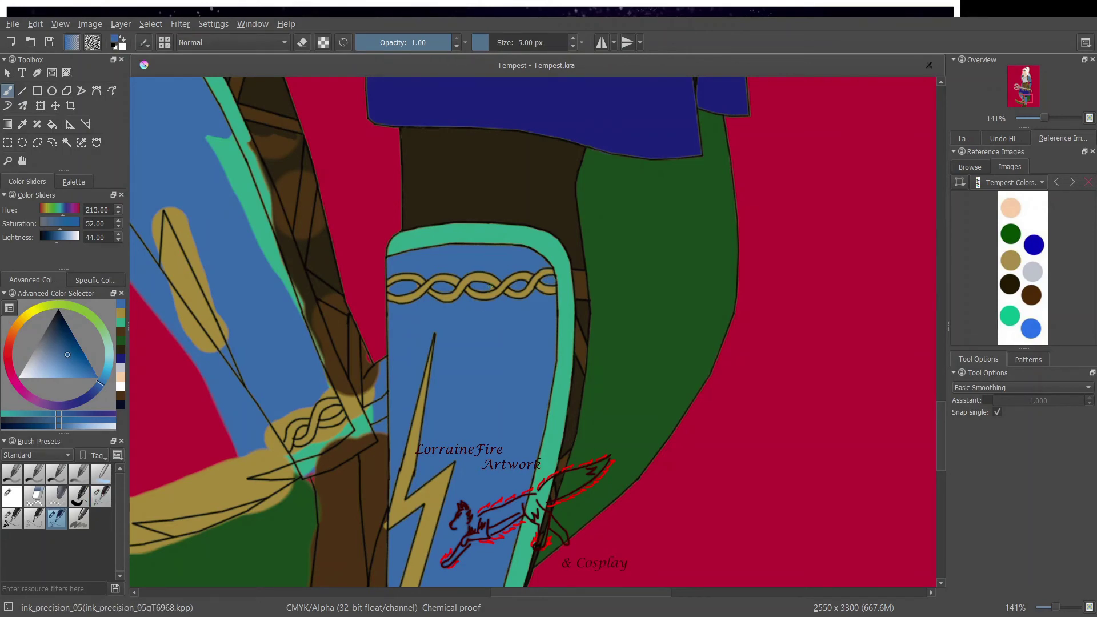
- Cover the excess gold beside the other leg piece's upper spike with light blue and extend its lower spike in gold
drag(581, 592, 518, 592)
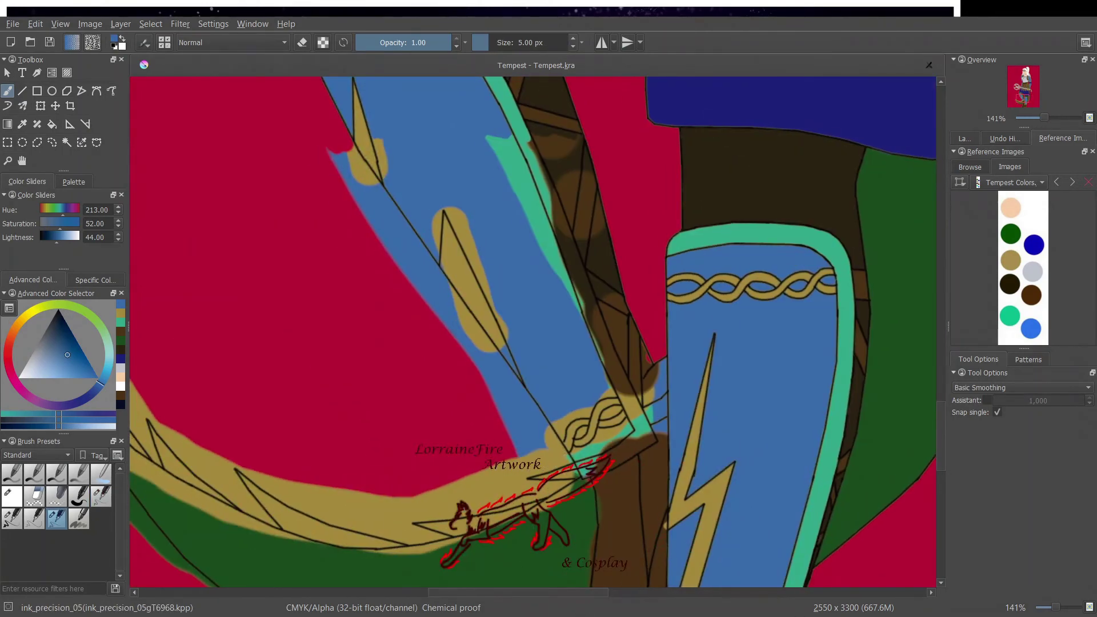
click(101, 496)
mouse_move(375, 141)
mouse_down()
mouse_move(384, 172)
mouse_move(386, 154)
mouse_up()
ctrl+click(453, 261)
drag(504, 350, 517, 381)
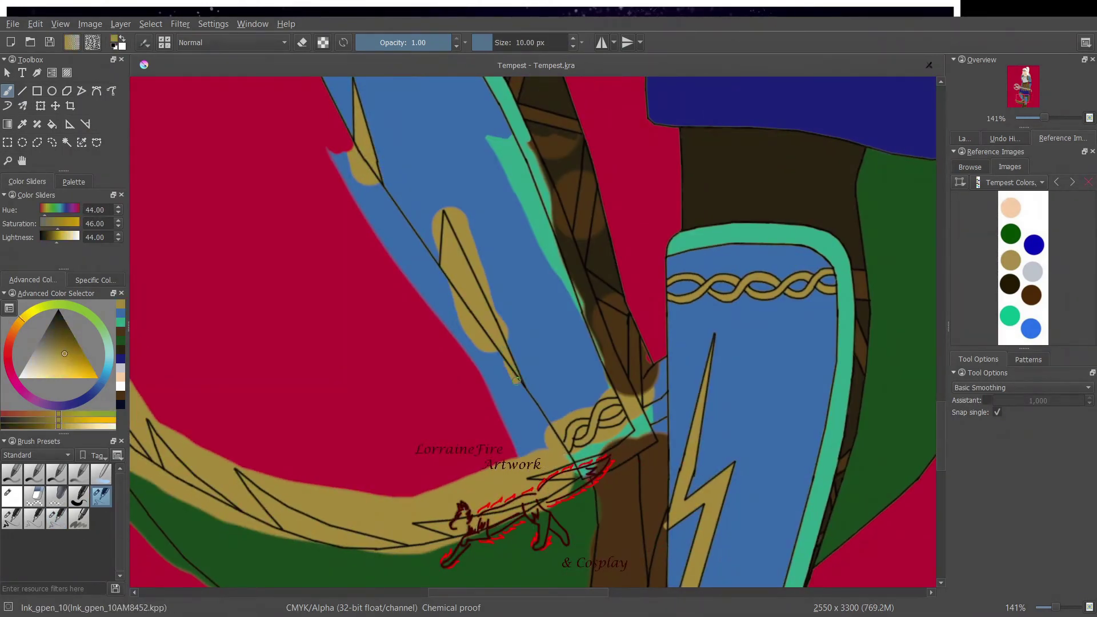
- Paint light blue over the excess gold around the lower spike and the teal inside the trim's line
ctrl+click(498, 374)
mouse_move(438, 217)
mouse_down()
mouse_move(488, 296)
mouse_move(468, 234)
mouse_move(516, 171)
mouse_move(527, 180)
mouse_move(605, 383)
mouse_up()
drag(566, 267, 535, 216)
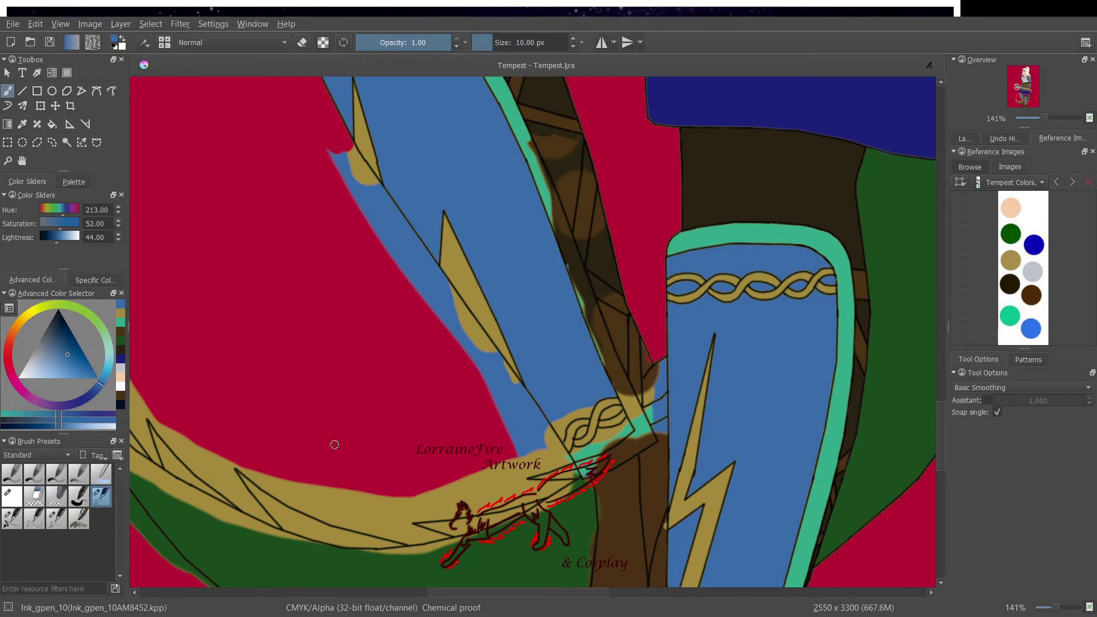
- Repaint the gaps of the leg wrapping beside the raised leg piece in near-black brown and its crossing straps in brown
ctrl+click(579, 140)
mouse_move(576, 175)
mouse_down()
mouse_move(563, 171)
mouse_move(573, 211)
mouse_up()
mouse_move(537, 140)
mouse_down()
mouse_move(563, 165)
mouse_move(569, 156)
mouse_move(567, 190)
mouse_move(599, 222)
mouse_move(600, 302)
mouse_move(629, 373)
mouse_move(622, 315)
mouse_move(643, 372)
mouse_up()
click(120, 341)
drag(587, 150, 577, 233)
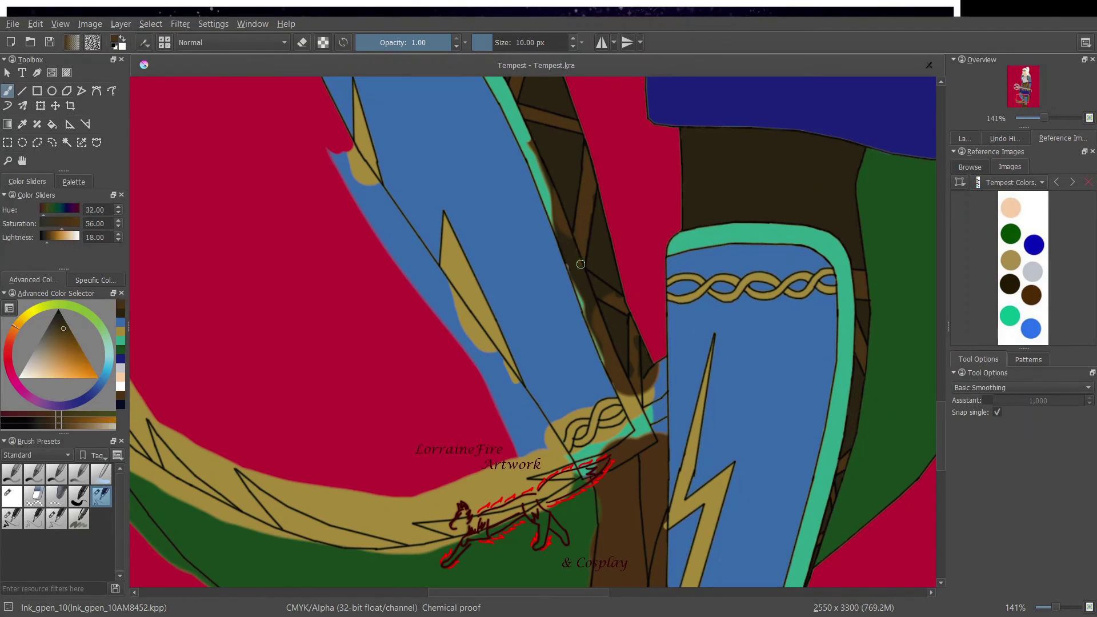
drag(588, 275, 621, 330)
mouse_move(636, 379)
mouse_down()
mouse_move(660, 374)
mouse_move(664, 359)
mouse_move(660, 397)
mouse_up()
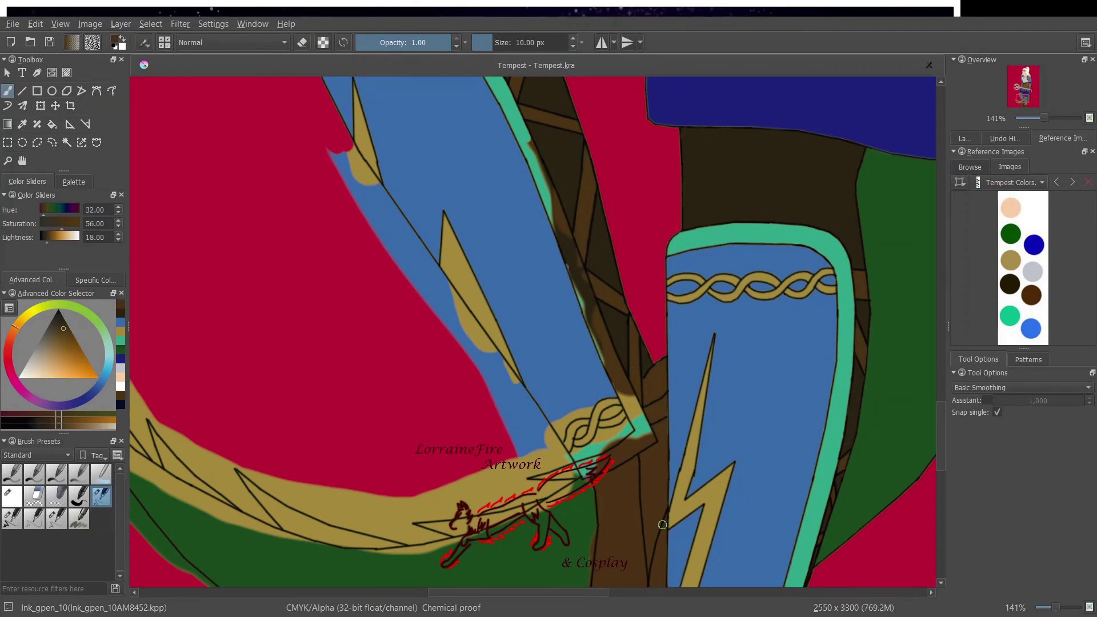
- Paint the raised leg piece's trim teal along its inner side and around the lower corner, up to the lines
key(/)
key(/)
click(120, 340)
mouse_move(529, 143)
mouse_down()
mouse_move(628, 409)
mouse_move(613, 360)
mouse_up()
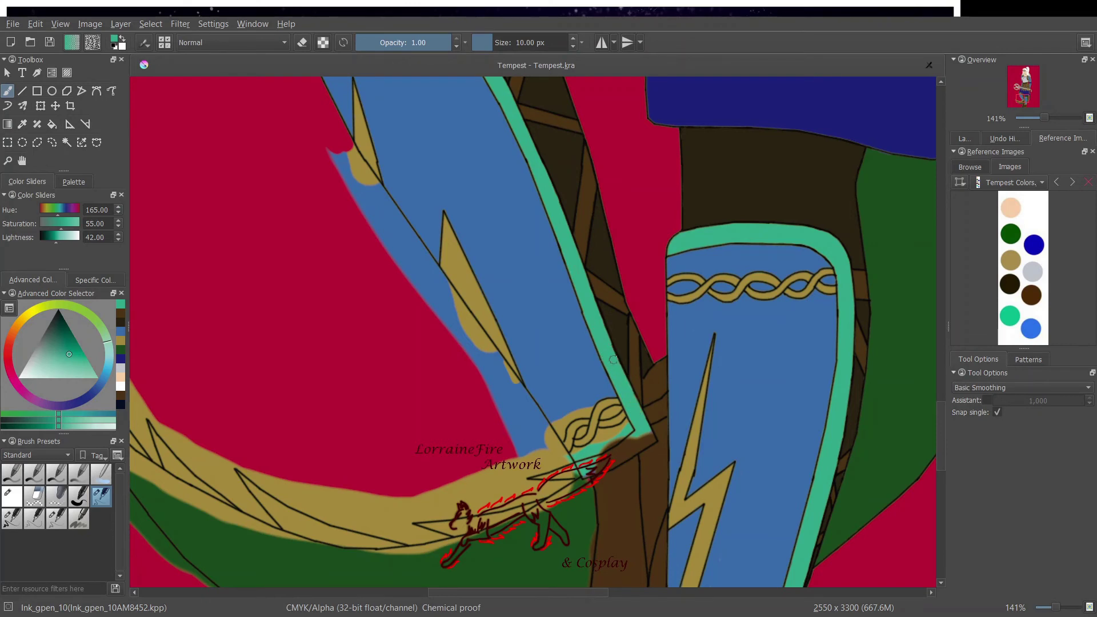
mouse_move(652, 439)
mouse_down()
mouse_move(606, 457)
mouse_move(638, 444)
mouse_move(625, 429)
mouse_move(588, 453)
mouse_move(560, 433)
mouse_move(584, 404)
mouse_up()
- Cover the excess gold around the raised leg piece's braid with light blue and tidy the strands with a 5 px gold brush
click(121, 332)
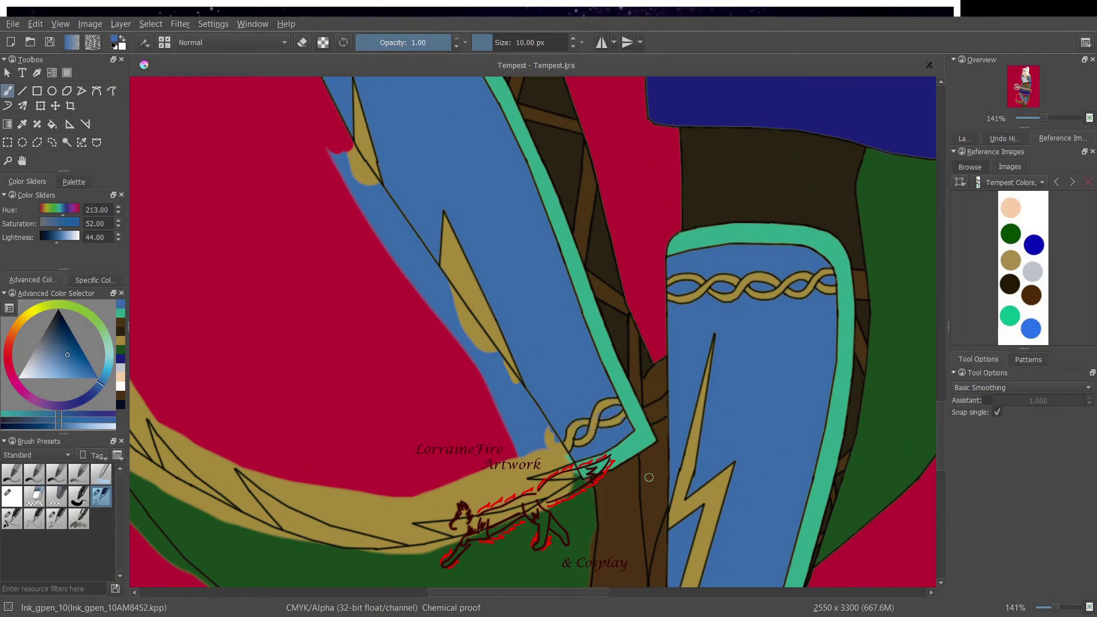
click(56, 518)
ctrl+click(589, 425)
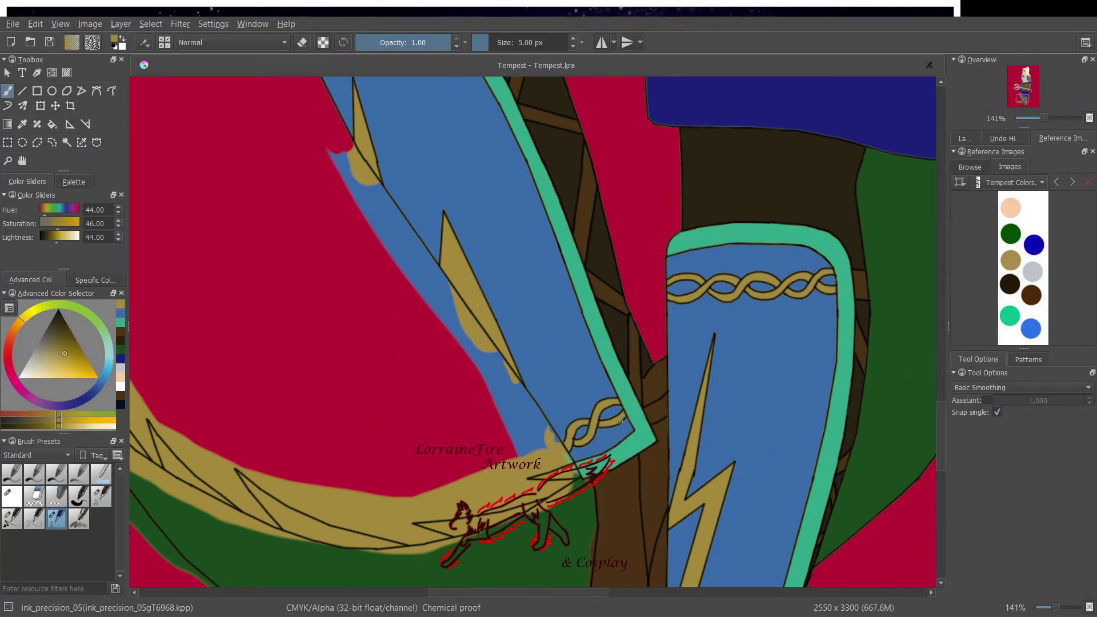
- Draw the missing line at the braid's outer end in the dark outline colour on the Outline layer
click(118, 313)
click(119, 404)
click(964, 139)
click(1003, 211)
key(ctrl+plus)
key(ctrl+plus)
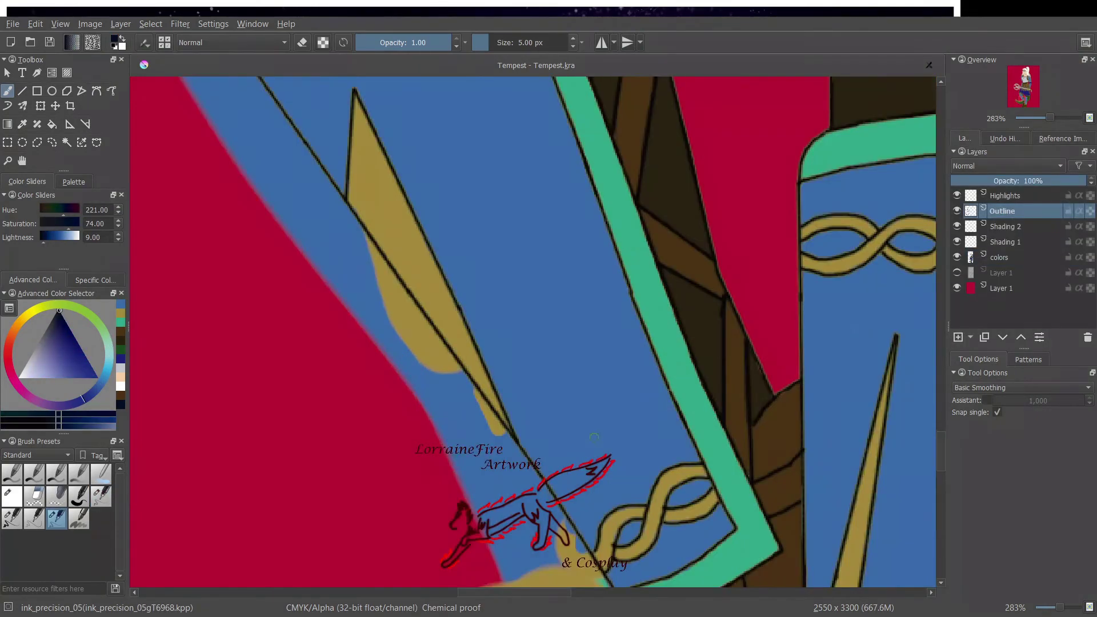
- Return to the colors layer and fill the braid's outer end with gold
click(1010, 255)
key(ctrl+minus)
key(ctrl+minus)
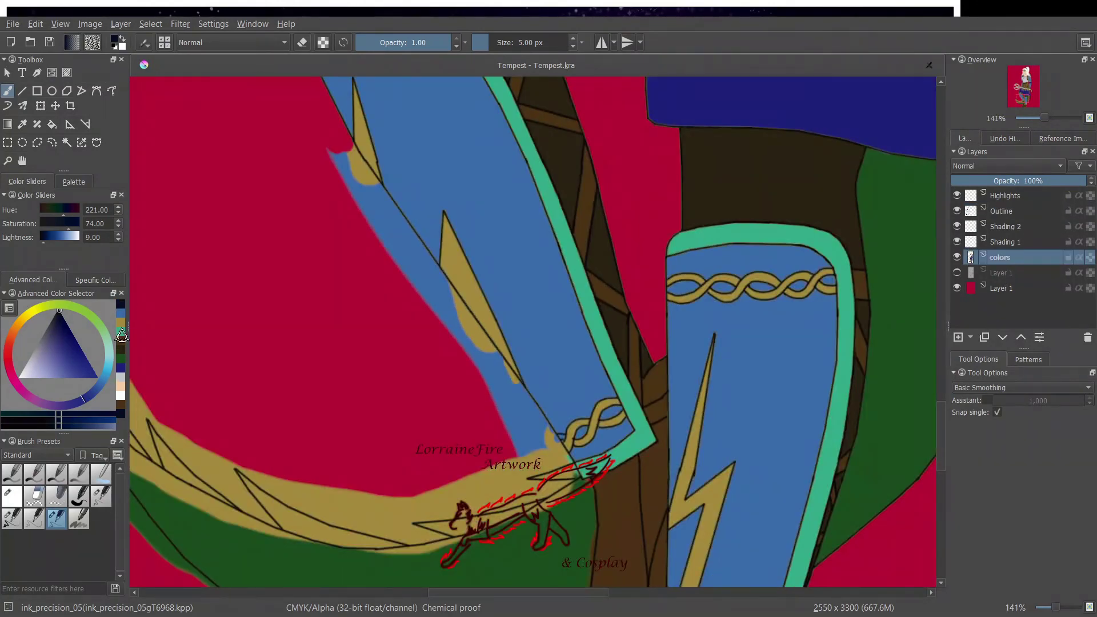
ctrl+click(564, 439)
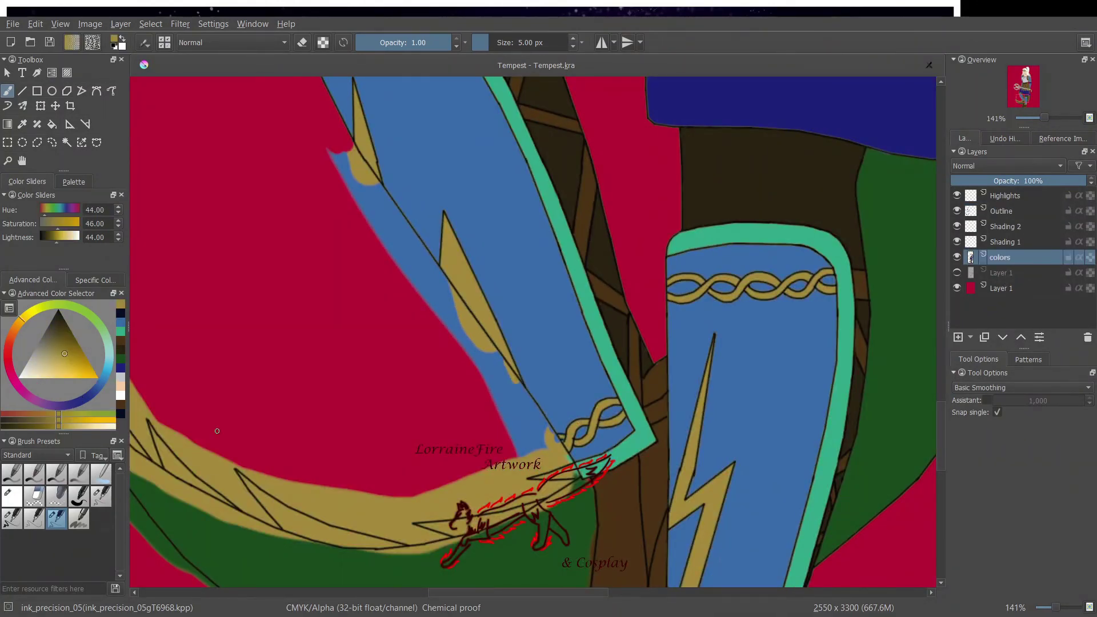
- Erase the excess blue and gold outside the raised leg piece's outer line
click(11, 497)
mouse_move(352, 207)
mouse_down()
mouse_move(351, 156)
mouse_move(422, 258)
mouse_up()
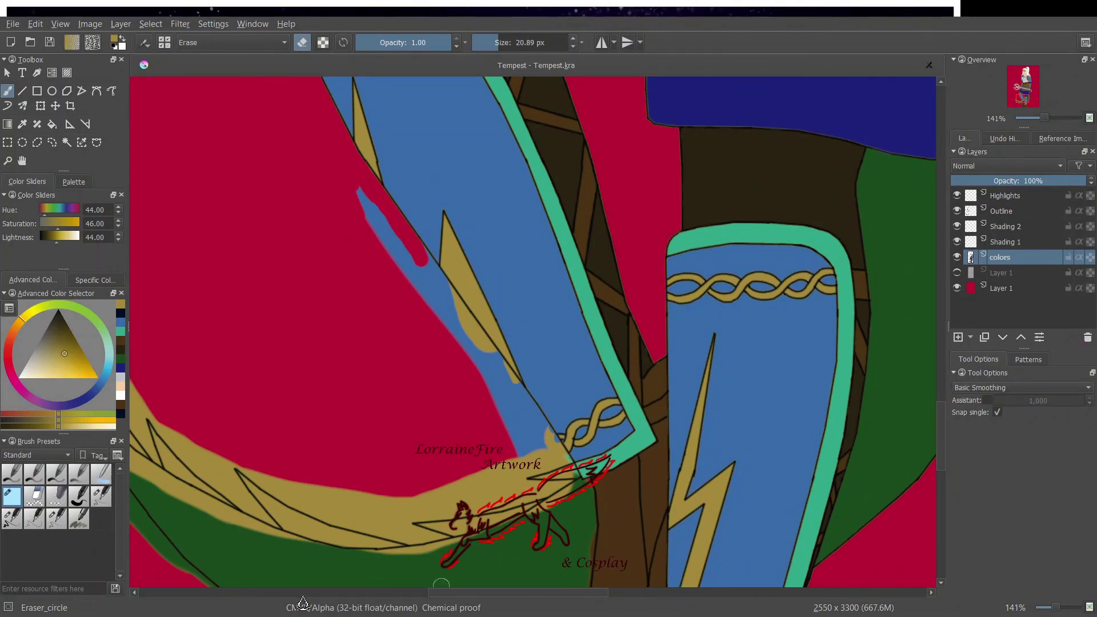
mouse_move(563, 462)
mouse_down()
mouse_move(425, 258)
mouse_move(515, 437)
mouse_up()
click(101, 496)
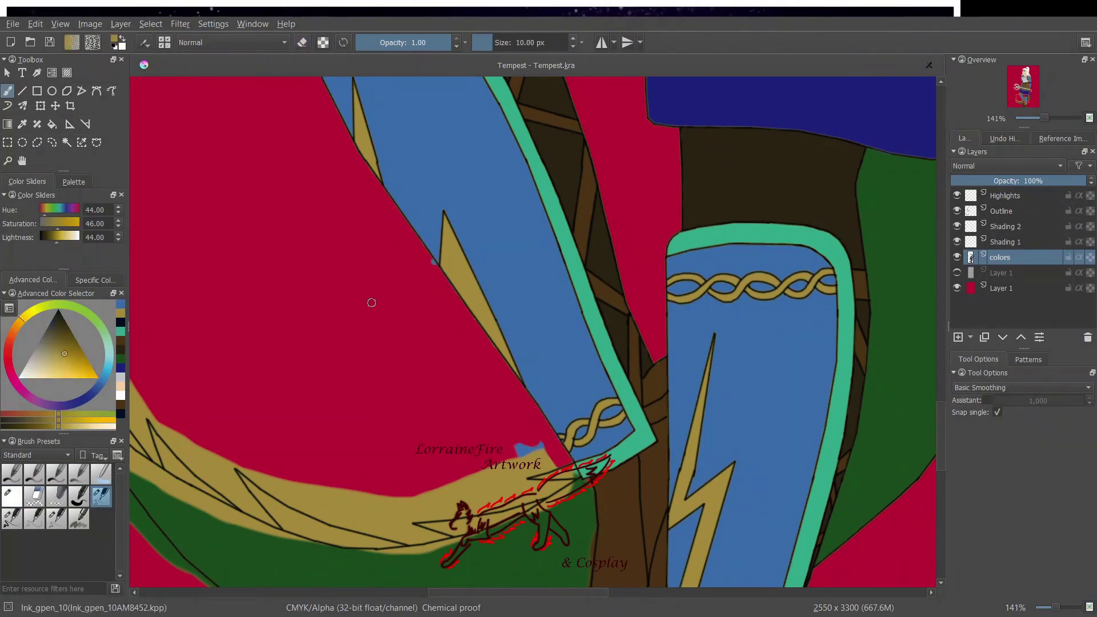
- Erase the excess gold above the green cloth between its trim spikes and touch up the spikes in gold
key(e)
mouse_move(245, 460)
mouse_down()
mouse_move(313, 509)
mouse_move(400, 526)
mouse_move(282, 465)
mouse_up()
mouse_move(543, 463)
mouse_down()
mouse_move(537, 492)
mouse_move(469, 509)
mouse_move(380, 500)
mouse_move(517, 477)
mouse_up()
drag(572, 595, 532, 595)
mouse_move(395, 460)
mouse_down()
mouse_move(391, 483)
mouse_move(320, 412)
mouse_move(309, 424)
mouse_move(282, 392)
mouse_move(247, 417)
mouse_move(355, 573)
mouse_move(272, 469)
mouse_up()
click(101, 496)
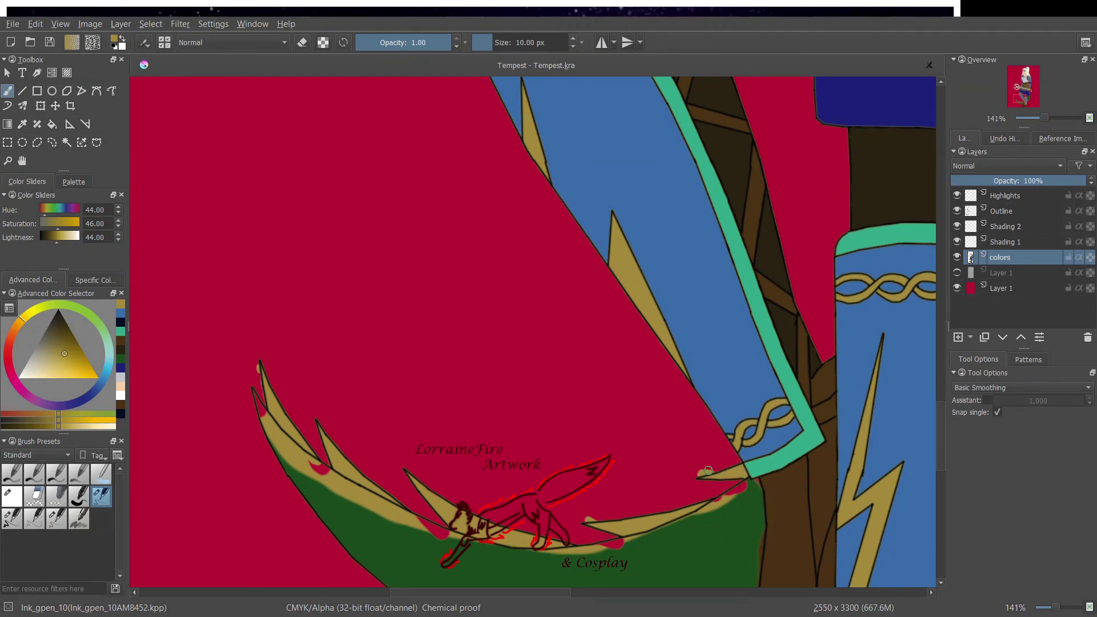
- Paint green over the excess gold and bare gaps below the cloth's spiked trim, up to the line
click(121, 367)
mouse_move(250, 393)
mouse_down()
mouse_move(319, 462)
mouse_move(407, 517)
mouse_move(332, 485)
mouse_up()
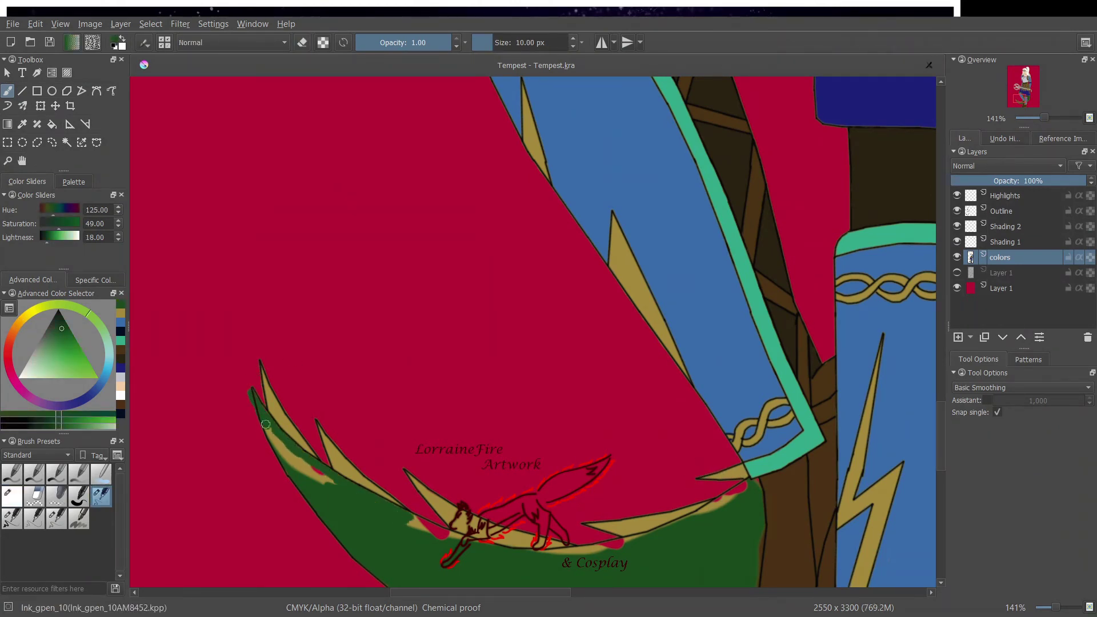
mouse_move(266, 424)
mouse_down()
mouse_move(337, 484)
mouse_move(490, 546)
mouse_move(618, 549)
mouse_up()
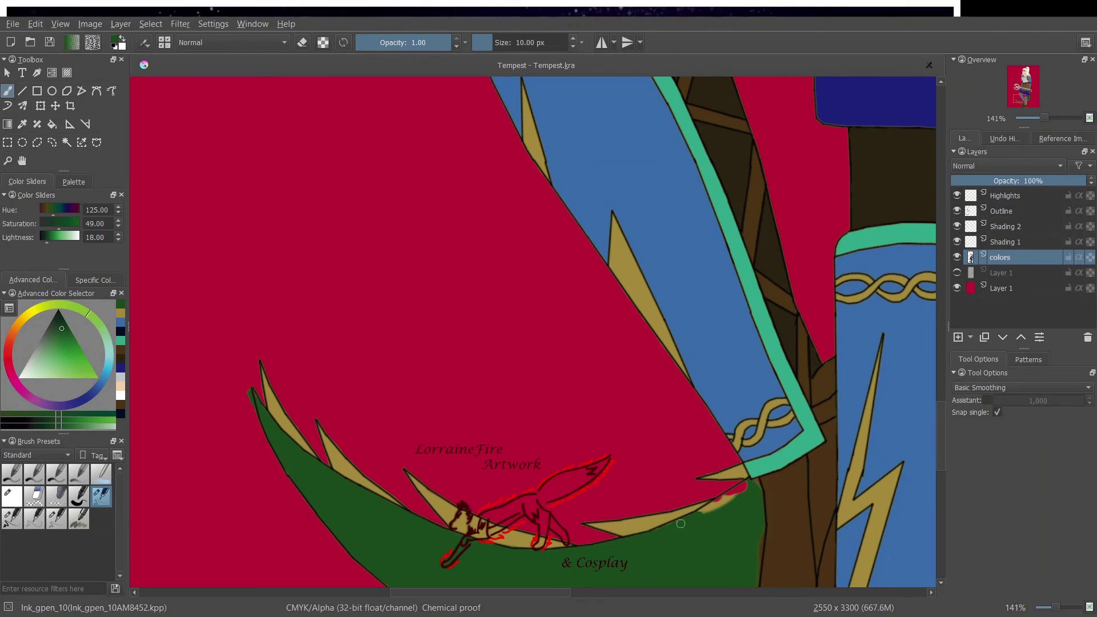
drag(681, 524, 716, 502)
click(56, 518)
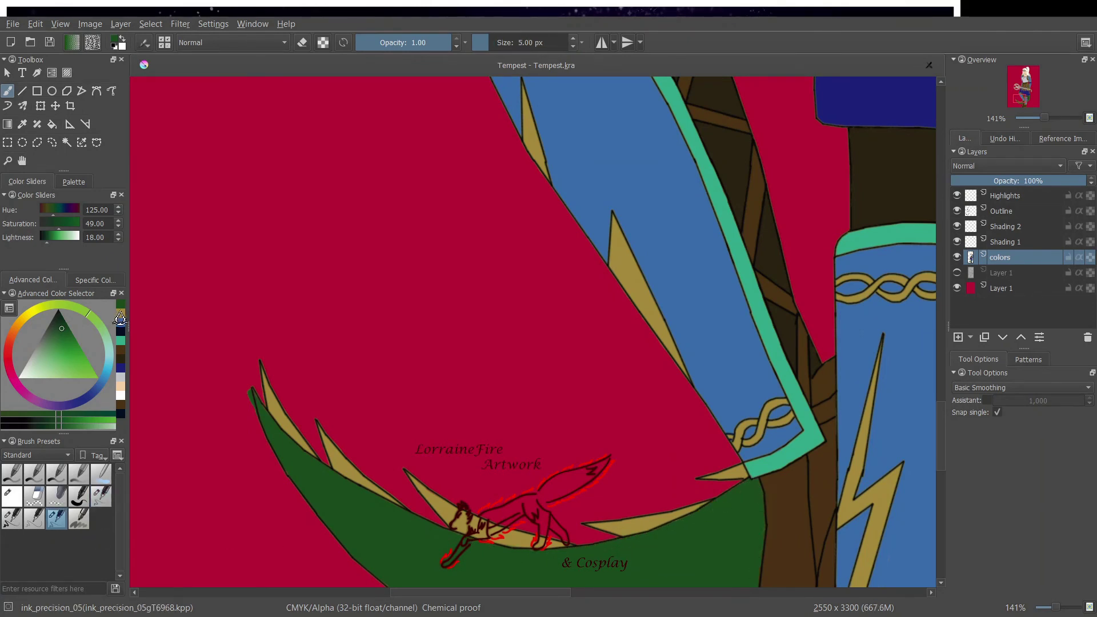
ctrl+click(657, 514)
- Erase the excess colour outside the green cloth's tip and outer edges
key(slash)
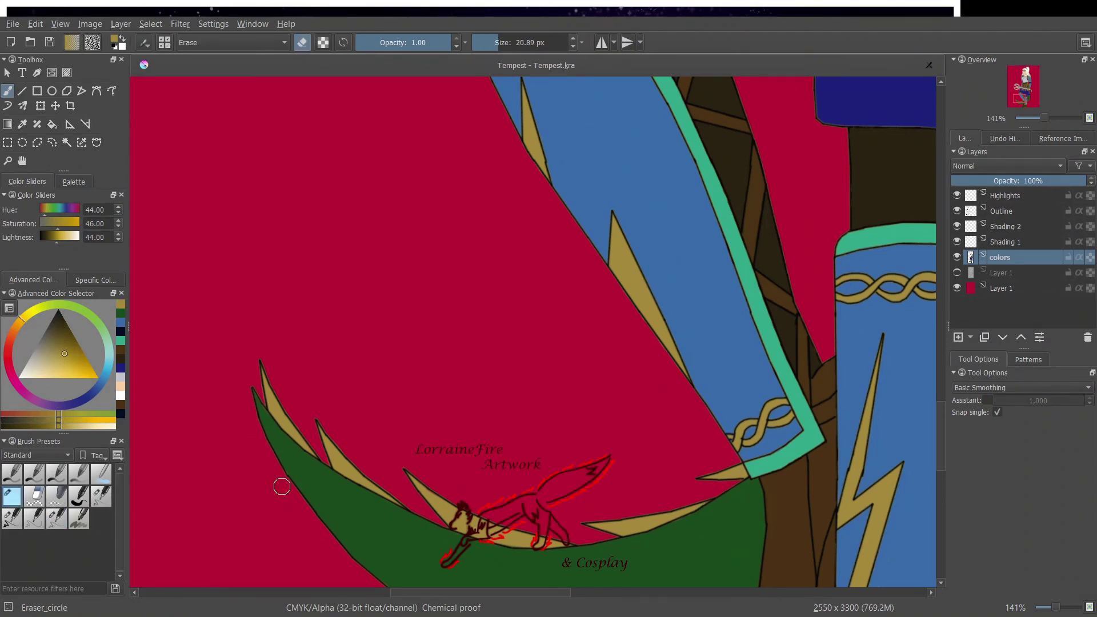
drag(940, 436, 940, 496)
mouse_move(742, 194)
mouse_down()
mouse_move(716, 324)
mouse_move(636, 387)
mouse_move(912, 422)
mouse_up()
mouse_move(383, 164)
mouse_down()
mouse_move(465, 189)
mouse_move(718, 201)
mouse_move(653, 217)
mouse_up()
- Fill the green cloth up to its lower line beside the rear boot and clean that edge
key(slash)
ctrl+click(468, 183)
mouse_move(468, 183)
mouse_down()
mouse_move(647, 173)
mouse_move(741, 189)
mouse_move(632, 216)
mouse_move(676, 214)
mouse_move(724, 187)
mouse_move(385, 212)
mouse_up()
click(18, 489)
click(96, 489)
click(11, 503)
click(100, 496)
- Fill both boots with brown, including the bare gaps along the front boot's sole
ctrl+click(462, 319)
drag(462, 319, 440, 317)
drag(440, 223, 432, 251)
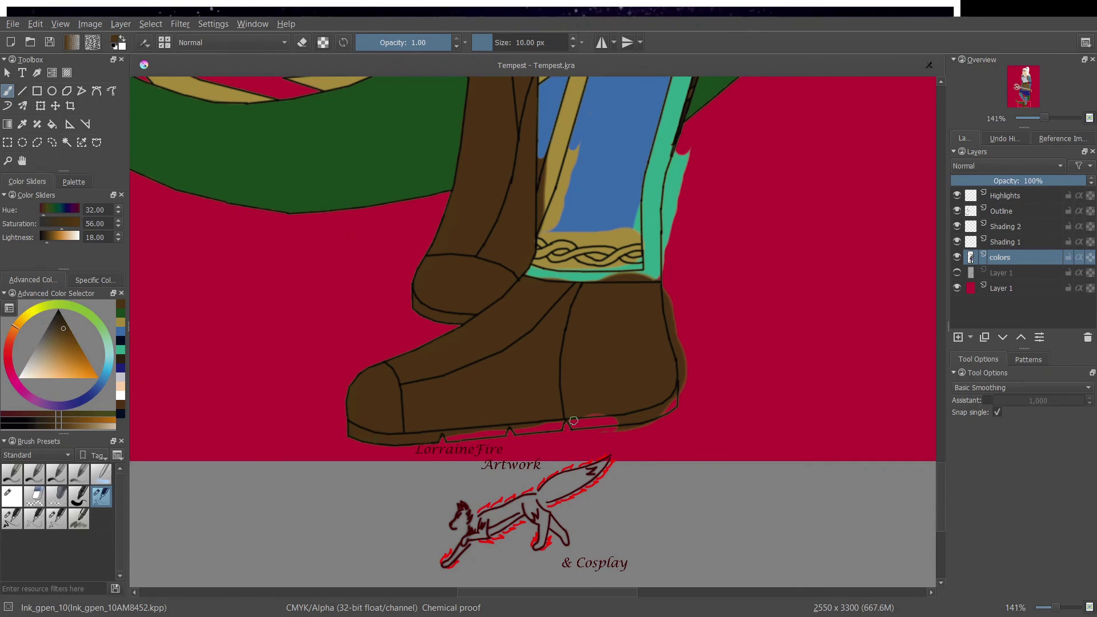
drag(574, 420, 588, 423)
- Erase the excess brown around the front boot's sole and heel and the excess teal outside the leg trim
click(49, 520)
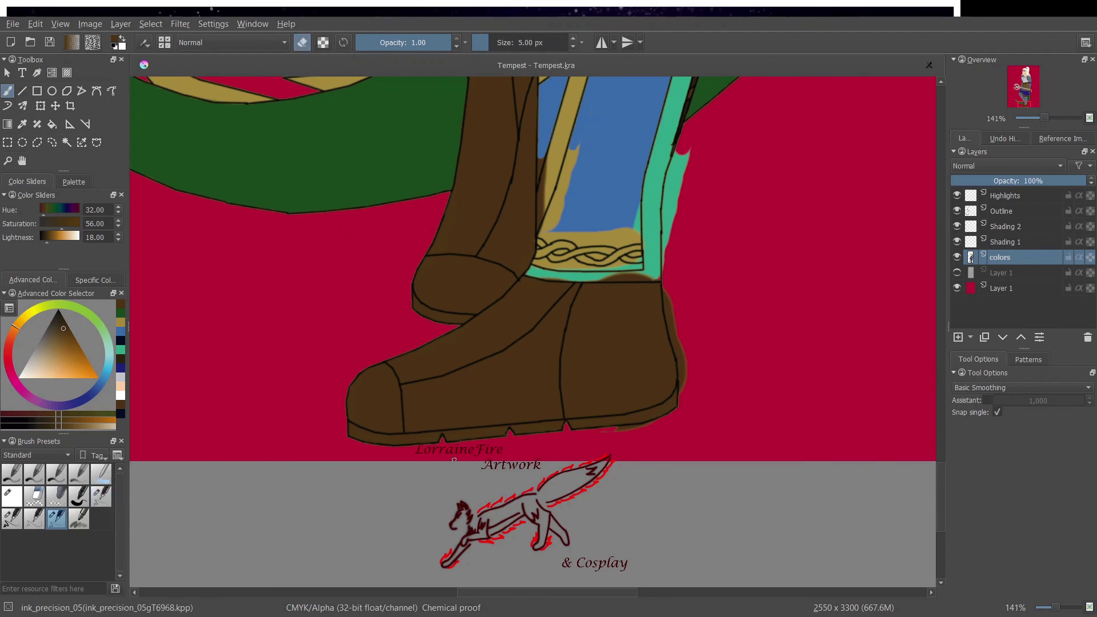
click(3, 501)
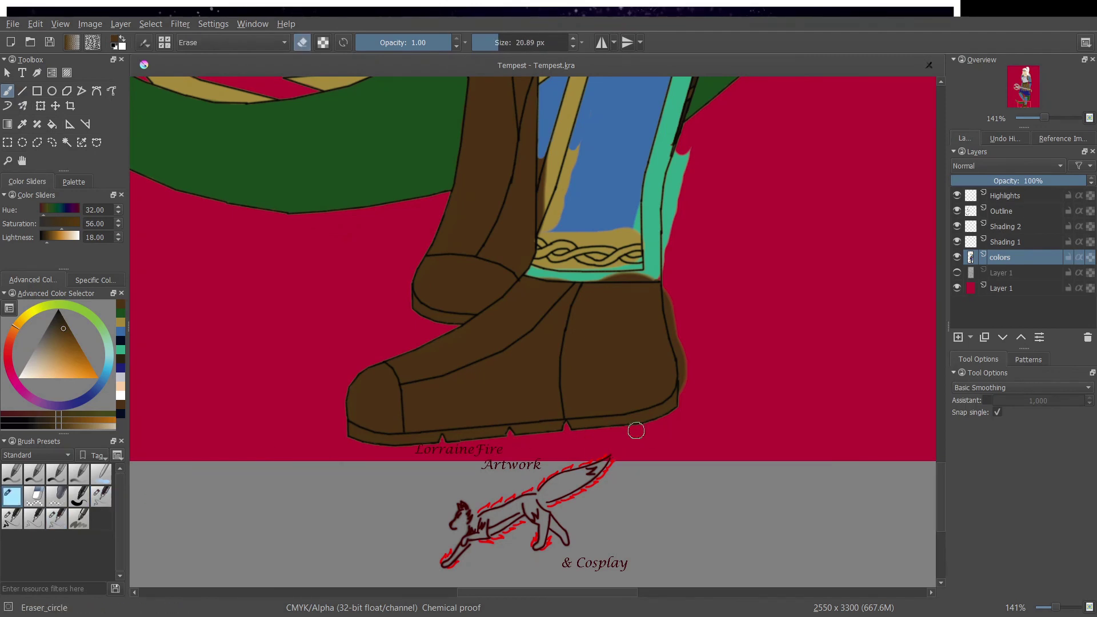
mouse_move(683, 149)
mouse_down()
mouse_move(667, 242)
mouse_move(686, 381)
mouse_up()
- Paint the narrow strip of leg wrapping behind the front leg piece's teal trim in brown and near-black brown
key(ctrl+plus)
key(ctrl+plus)
key(ctrl+plus)
drag(552, 593, 597, 592)
click(101, 496)
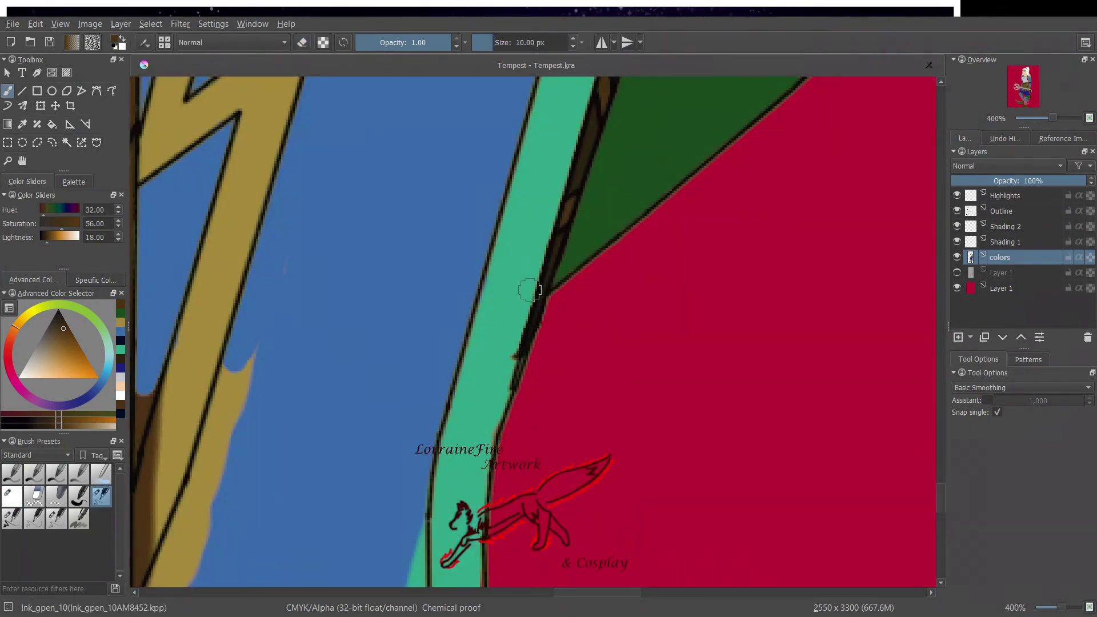
drag(542, 252, 503, 388)
click(120, 359)
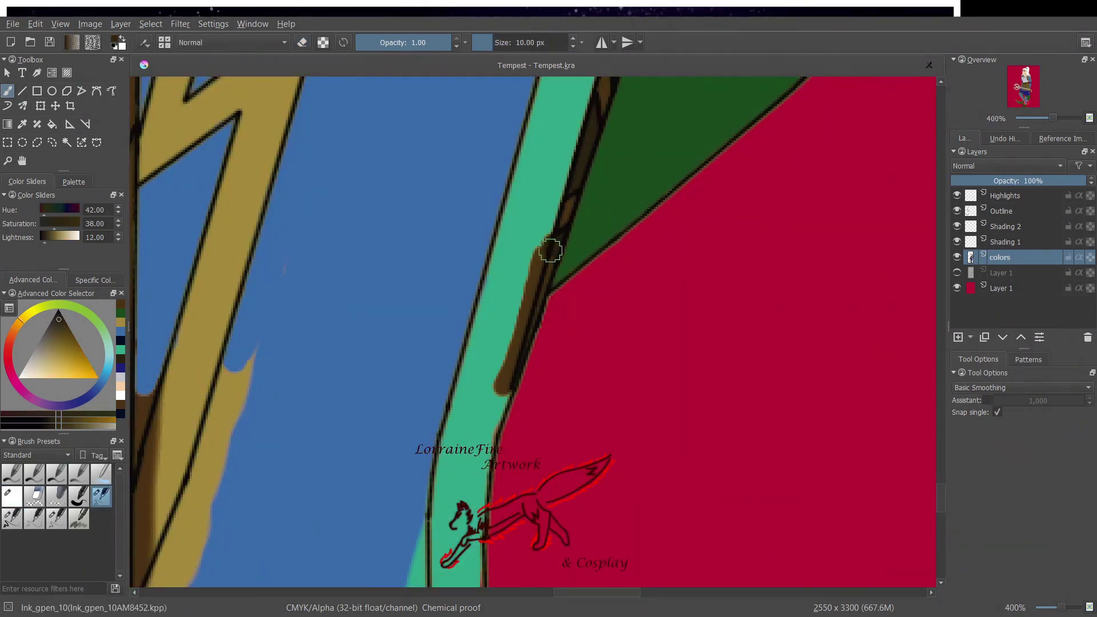
drag(547, 251, 506, 385)
- Repaint the front leg piece's side and bottom trim in teal and clean the adjoining boot edge with brown
key(ctrl+minus)
click(120, 359)
drag(517, 343, 508, 372)
drag(574, 592, 553, 604)
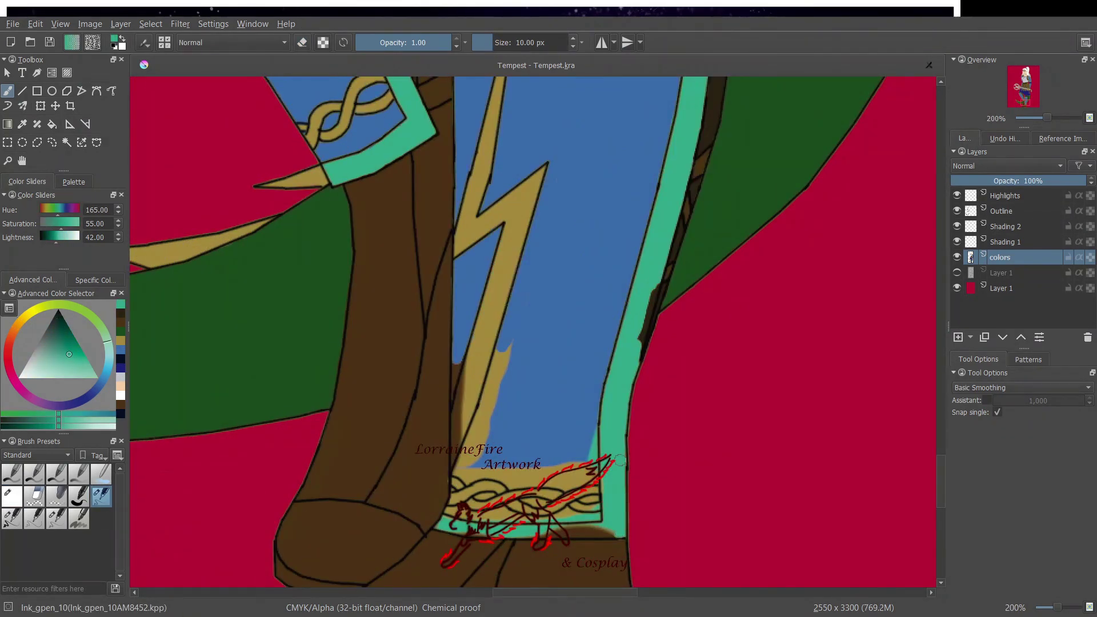
drag(647, 300, 635, 355)
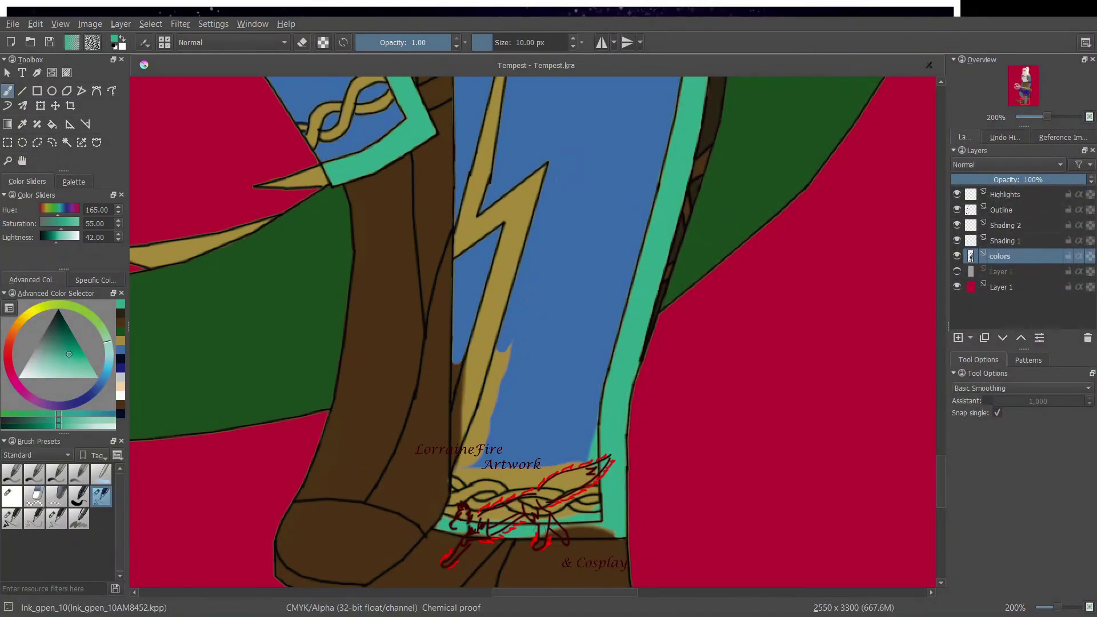
drag(529, 532, 611, 531)
click(120, 322)
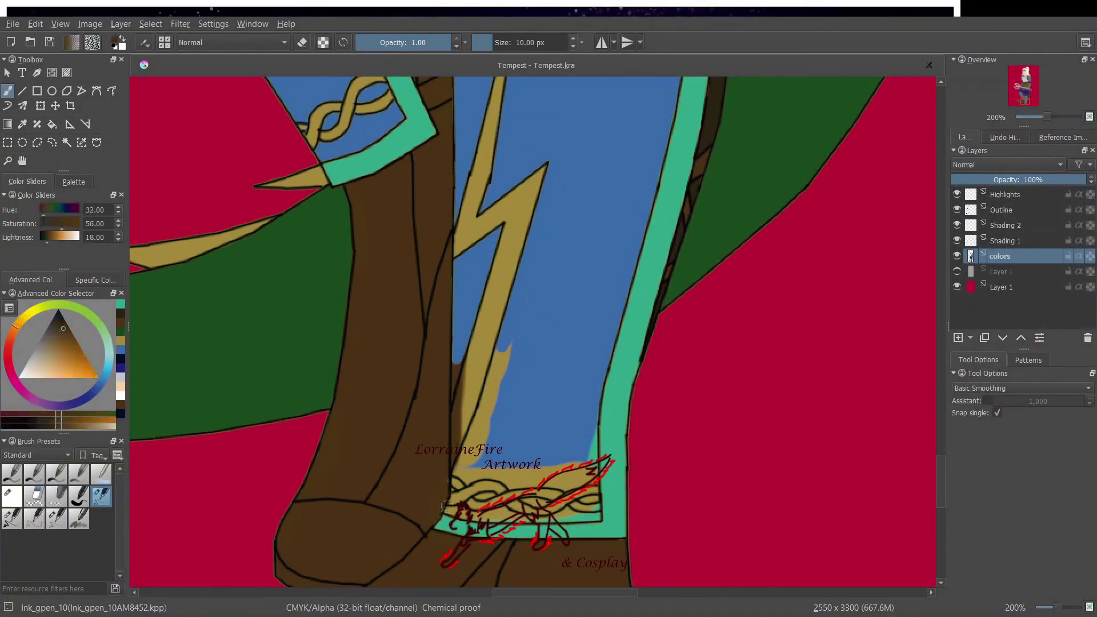
click(432, 519)
- Fill the bolt's lower end and the lower braid with gold, and cover the excess around them with light blue
click(120, 350)
mouse_move(451, 510)
mouse_down()
mouse_move(597, 514)
mouse_move(537, 519)
mouse_move(456, 472)
mouse_move(503, 361)
mouse_move(466, 477)
mouse_move(595, 486)
mouse_up()
mouse_move(595, 434)
mouse_down()
mouse_move(573, 475)
mouse_move(506, 472)
mouse_up()
click(121, 349)
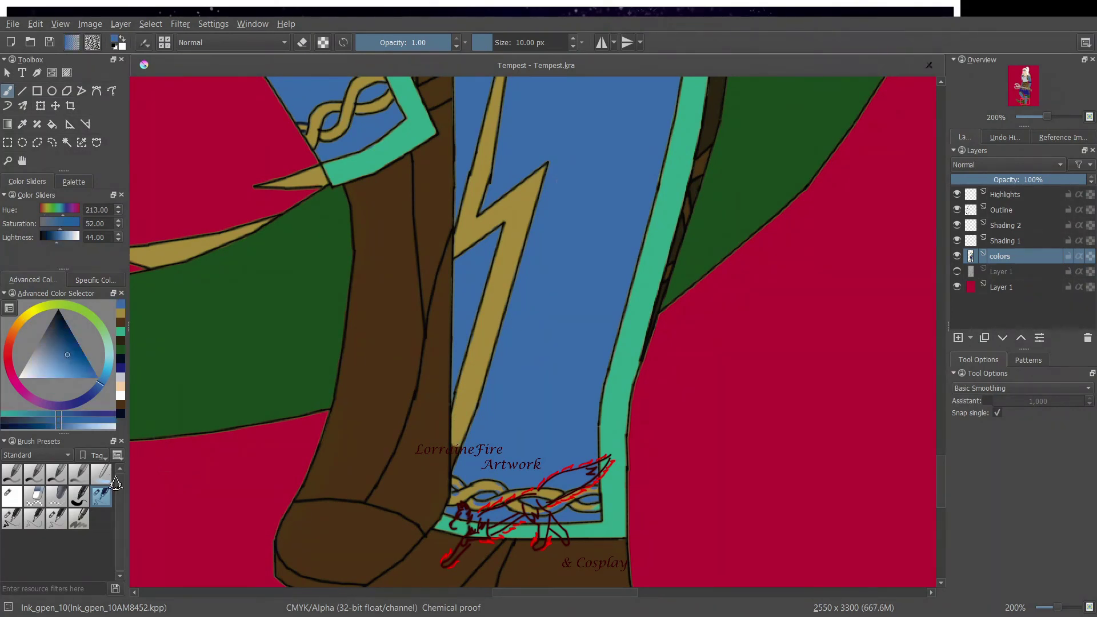
click(56, 519)
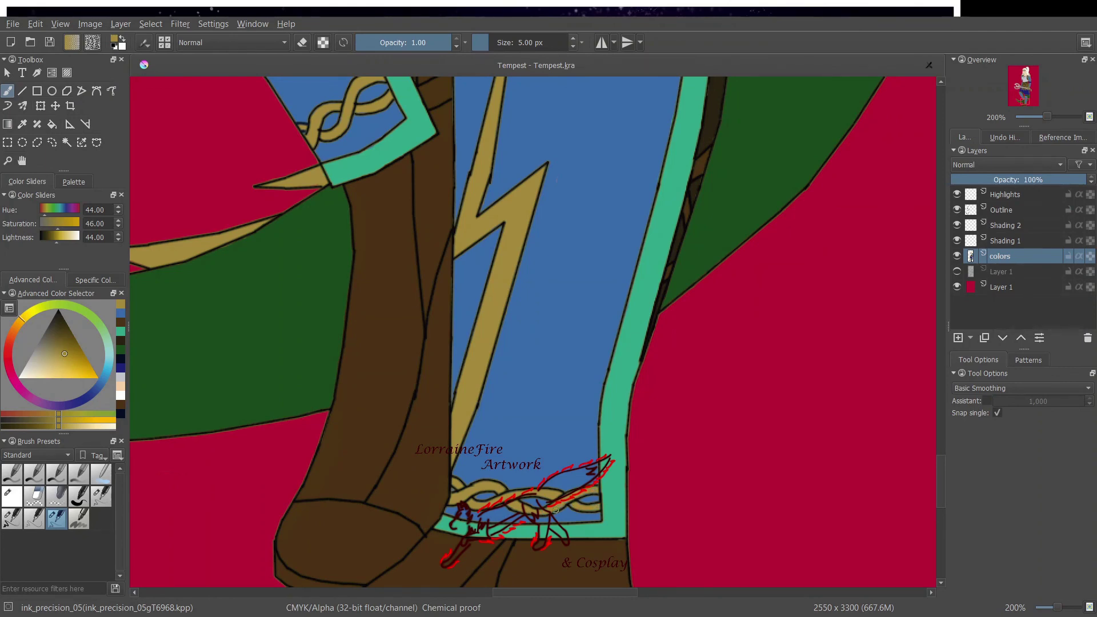
- Hide the red background layer and show the whole figure on the transparent canvas
key(ctrl+minus)
key(ctrl+minus)
key(ctrl+minus)
key(ctrl+minus)
click(956, 287)
key(ctrl+minus)
key(ctrl+minus)
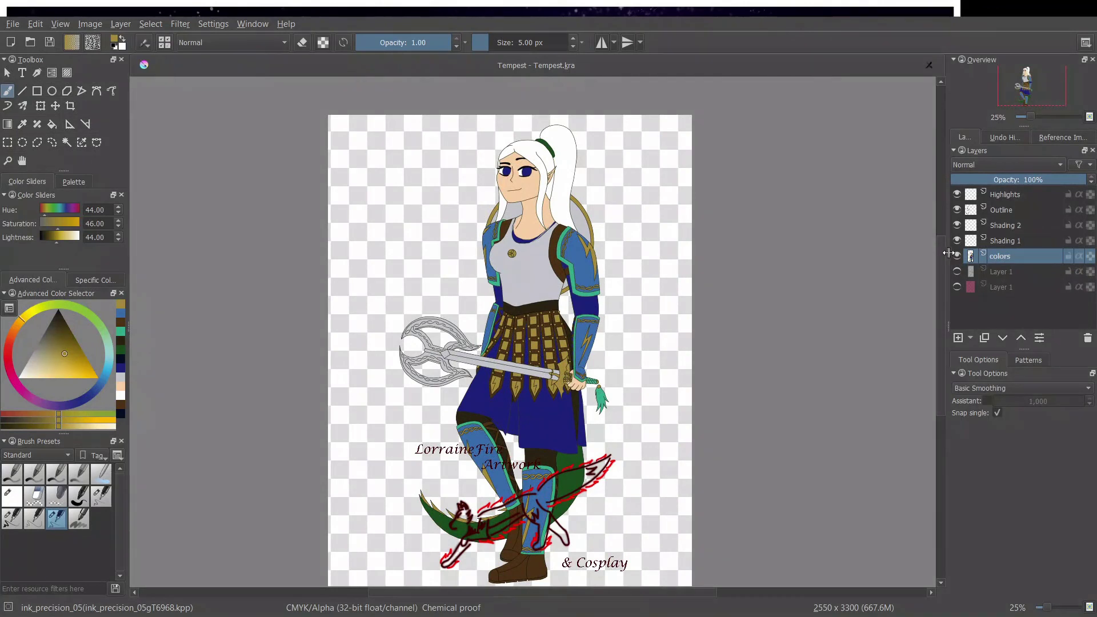
drag(942, 260, 943, 269)
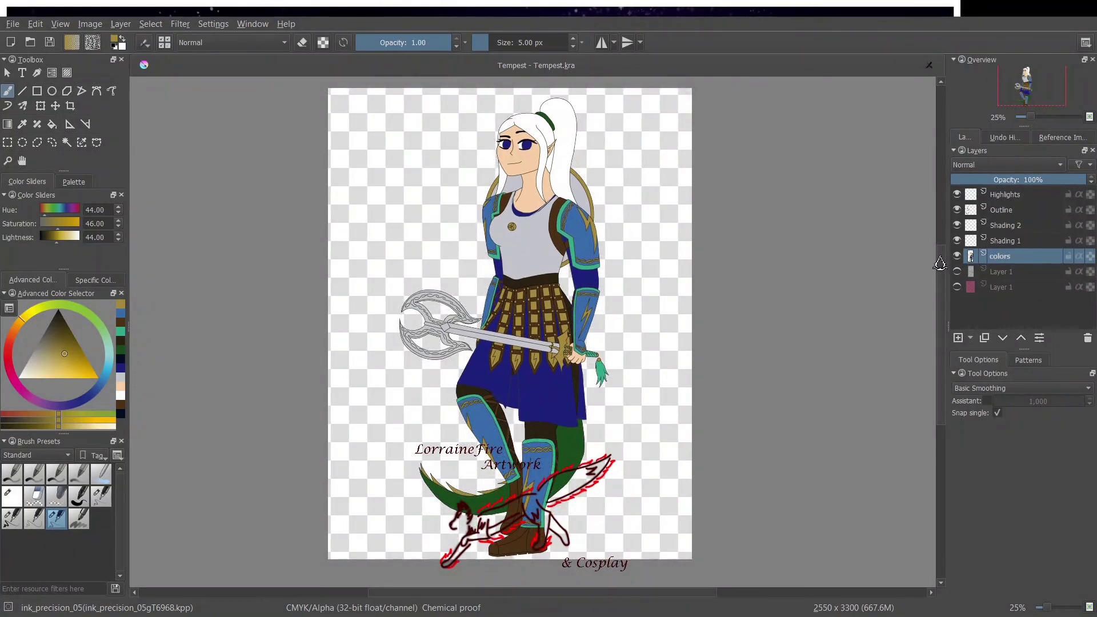